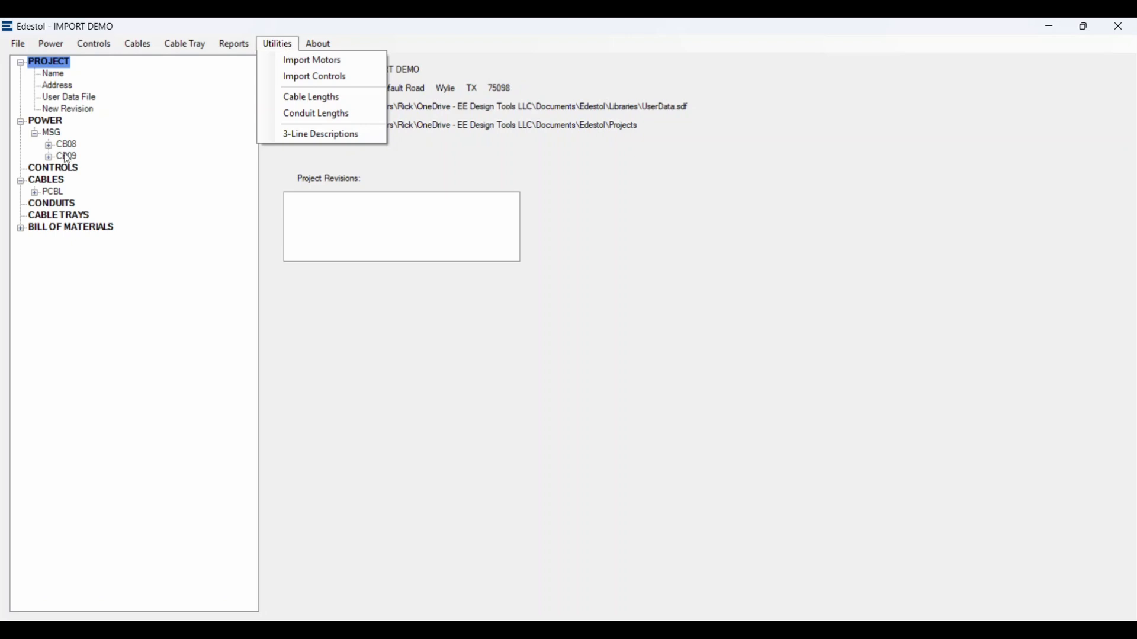
Expand all branches under the MSG power source and the PCBL group under Cables
left_click(34, 134)
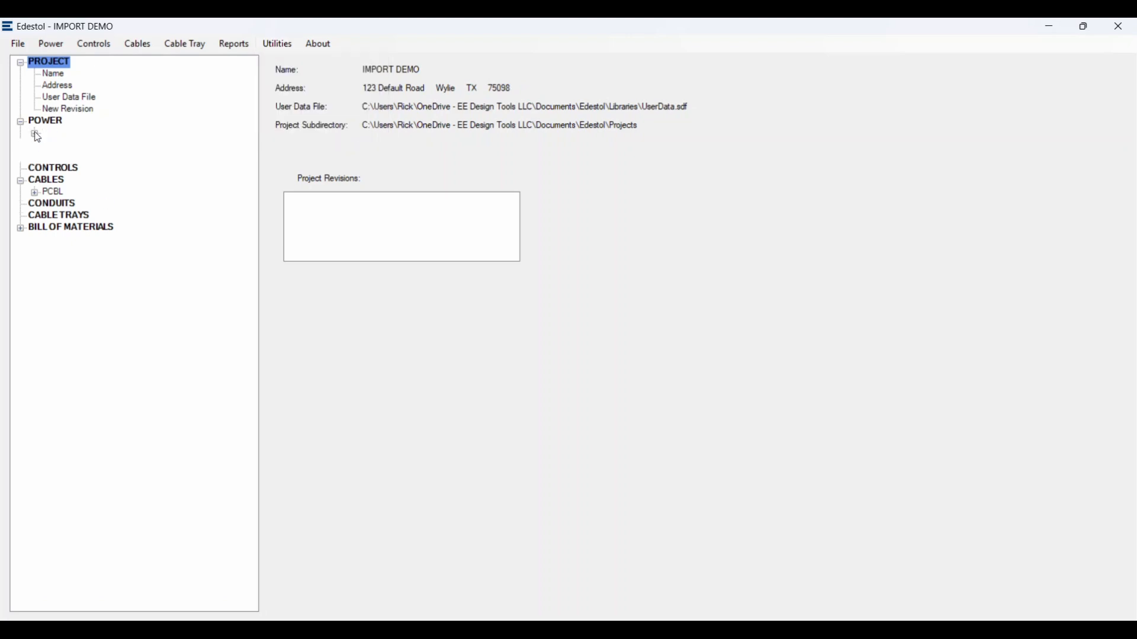
left_click(35, 134)
right_click(50, 135)
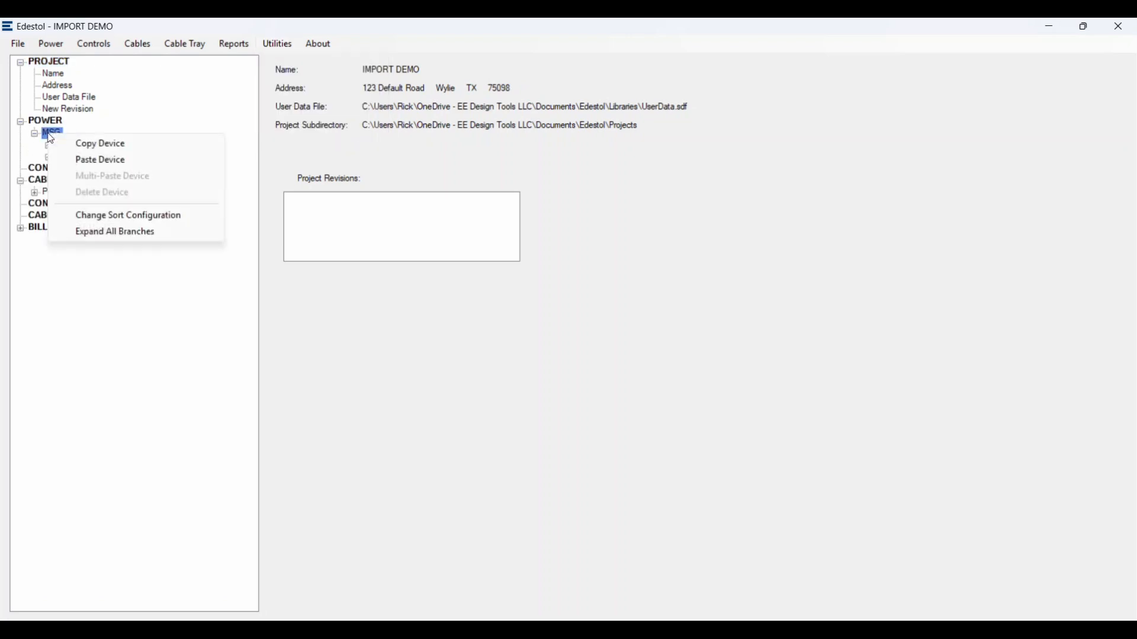
left_click(98, 234)
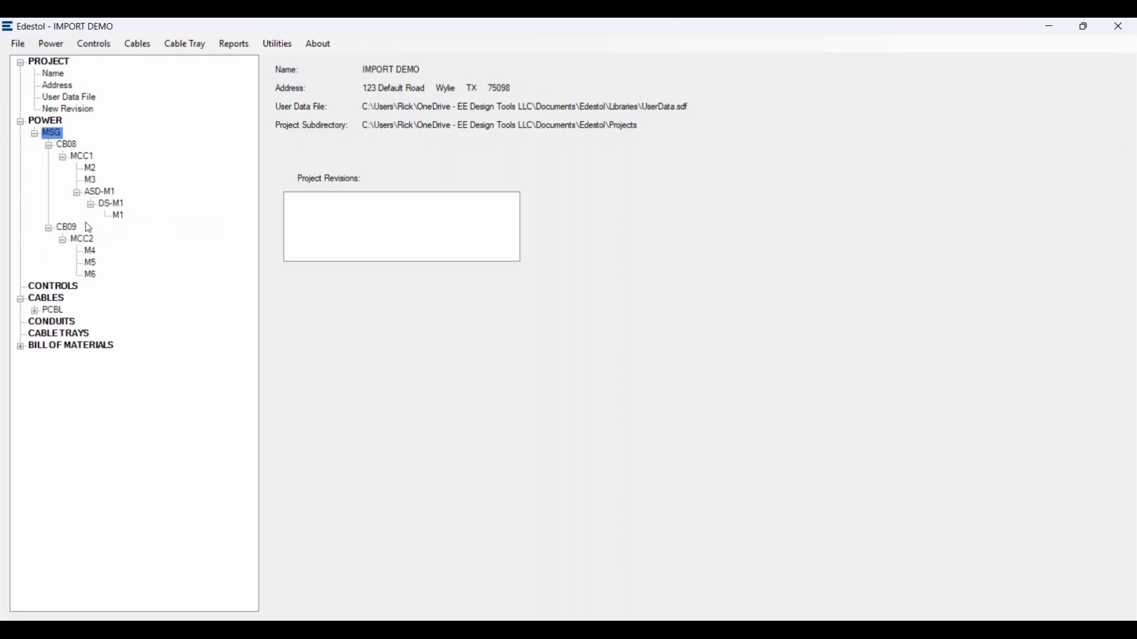
left_click(34, 311)
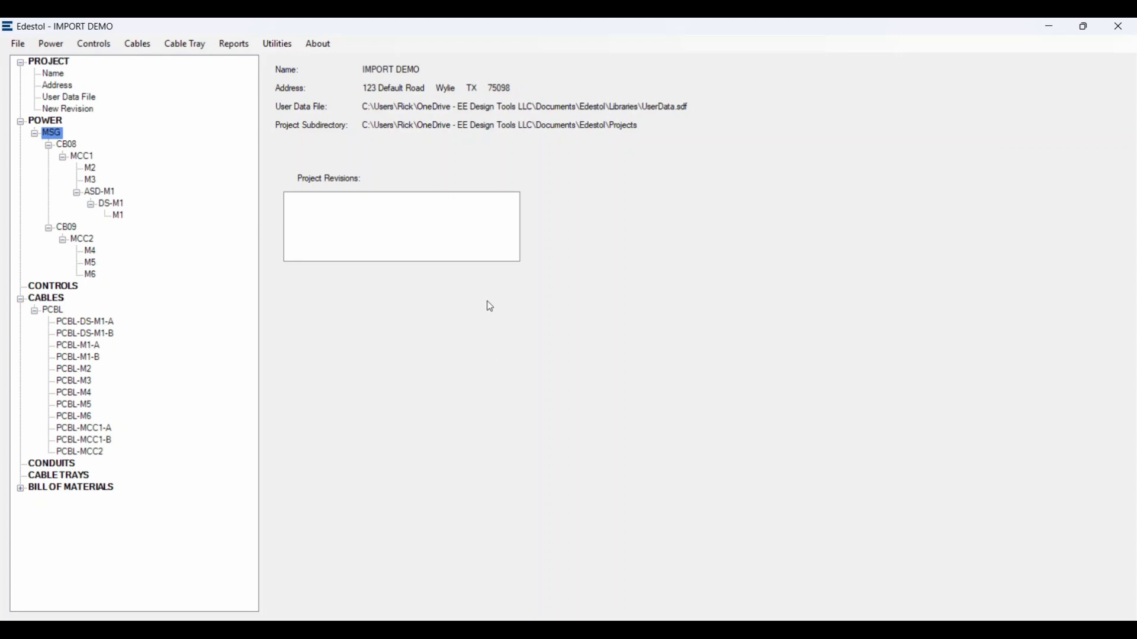
left_click(270, 44)
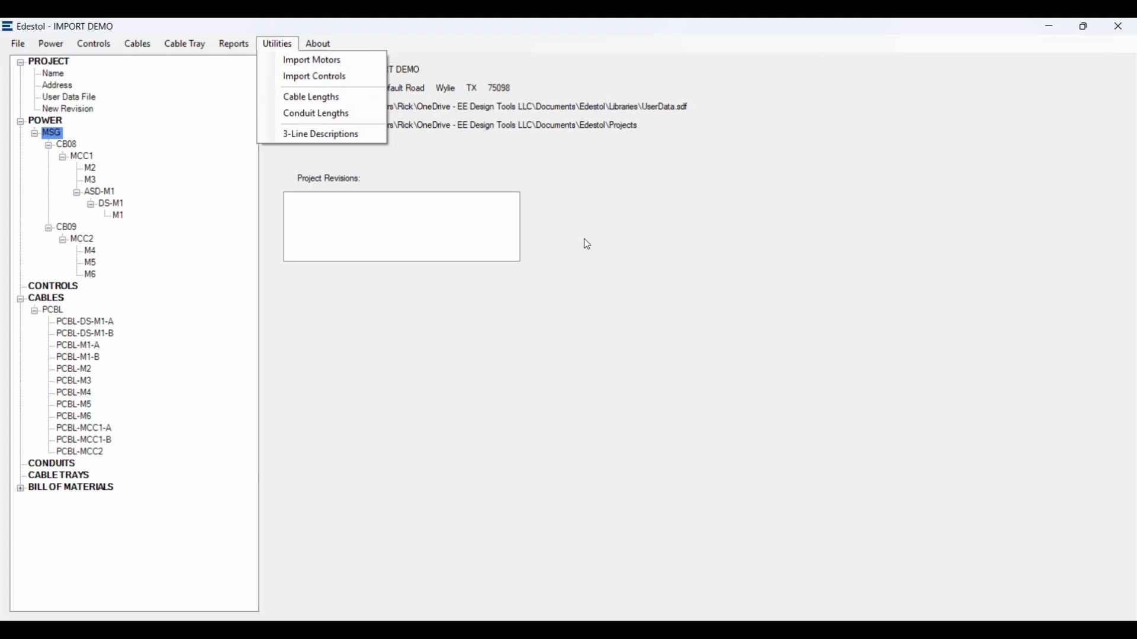
left_click(636, 200)
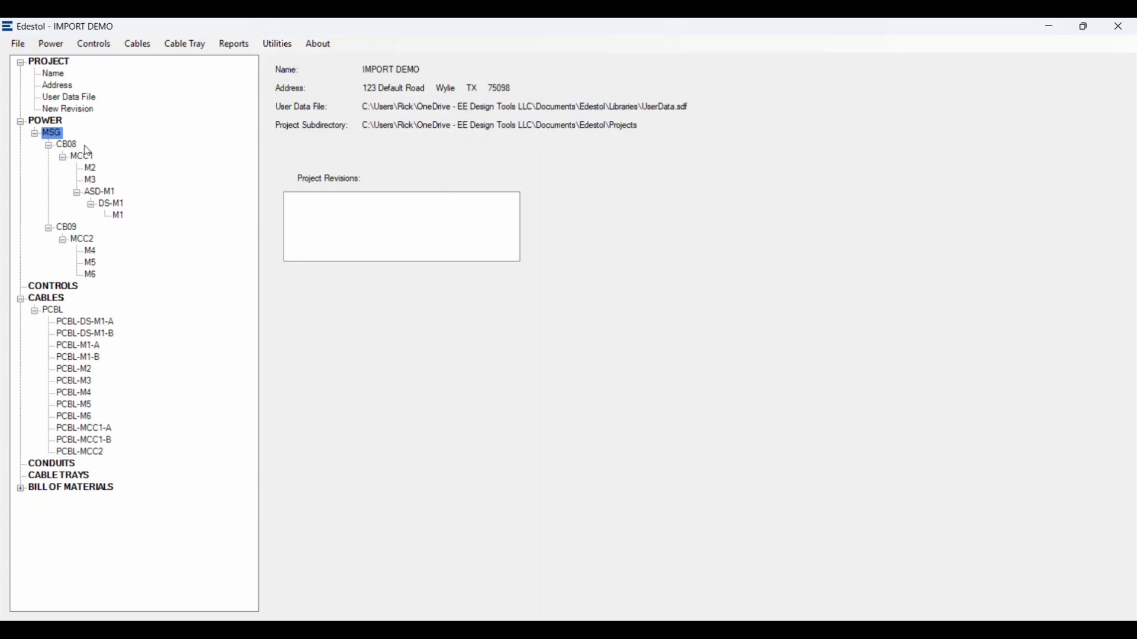
Add a circuit breaker on a new branch of MCC1 with ID tag CB-CPT and description CONTROL PWR TRANS
left_click(48, 46)
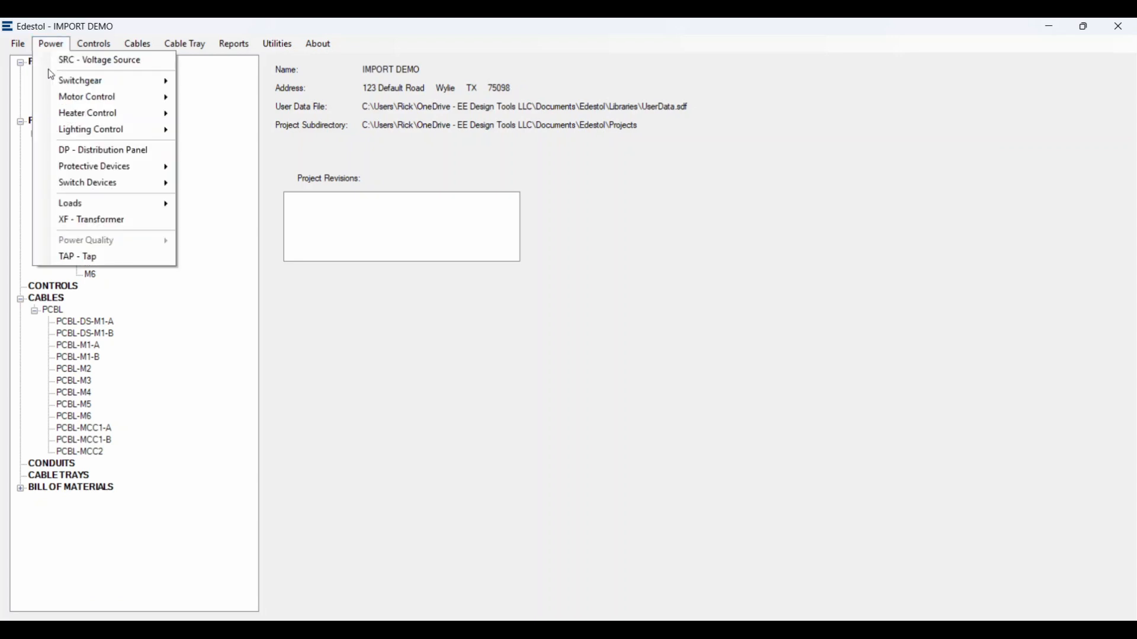
mouse_move(82, 172)
left_click(241, 171)
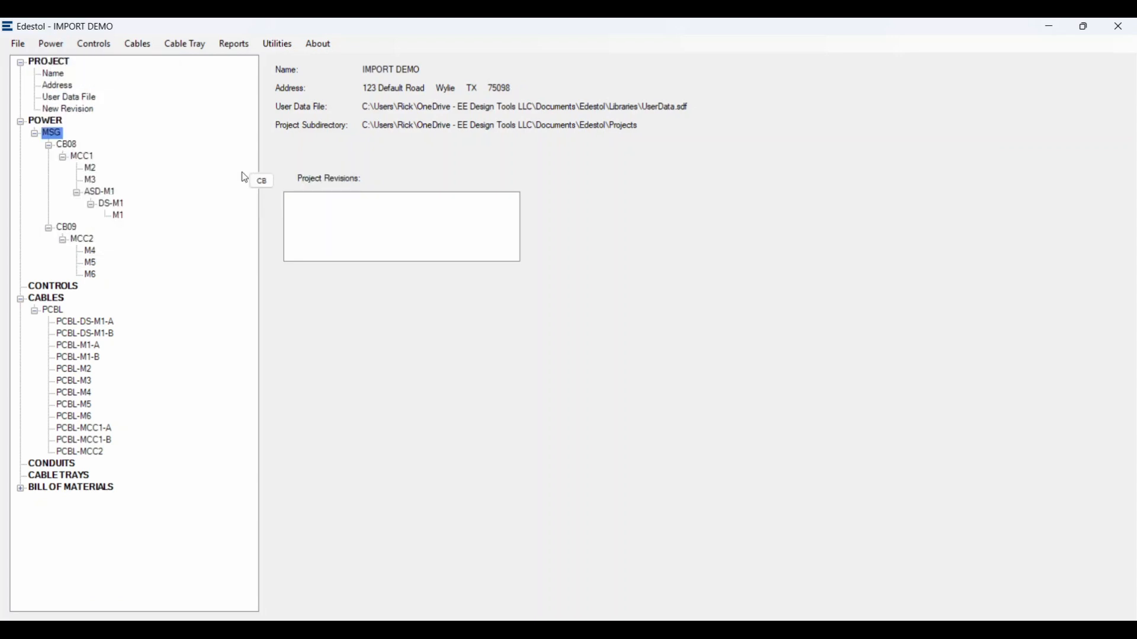
left_click(85, 158)
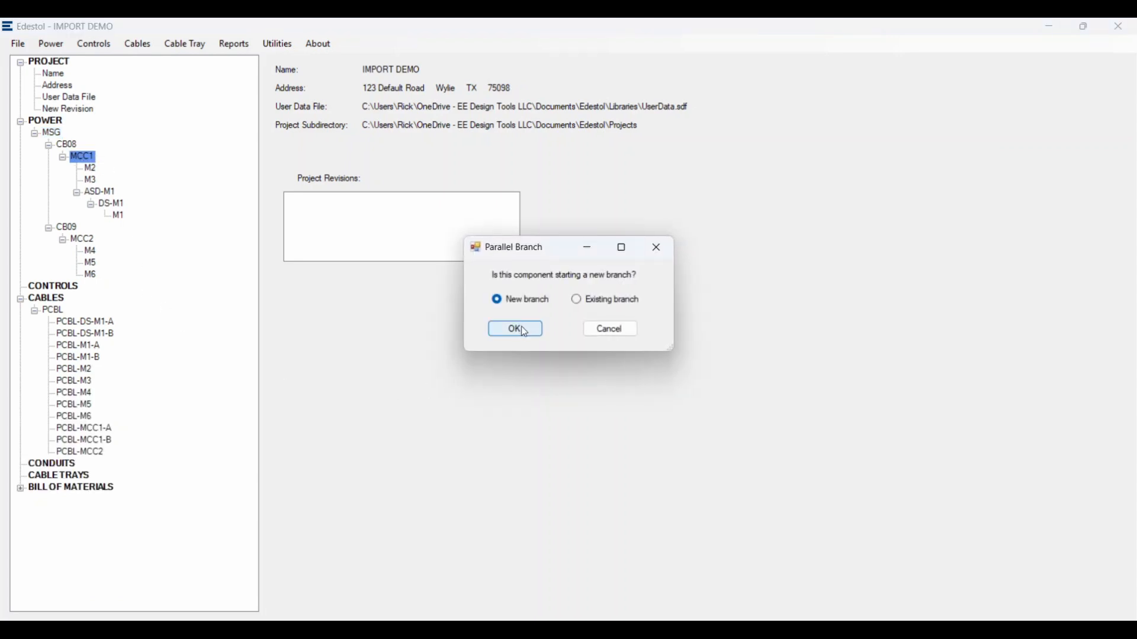
left_click(518, 331)
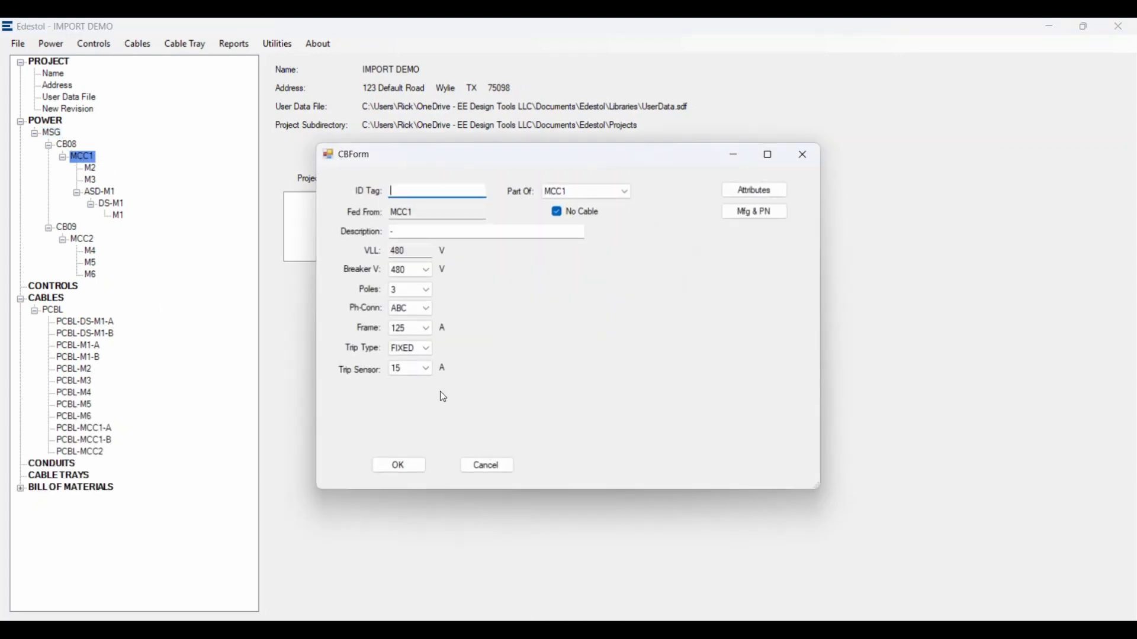
type("CB-CPT")
key("Tab")
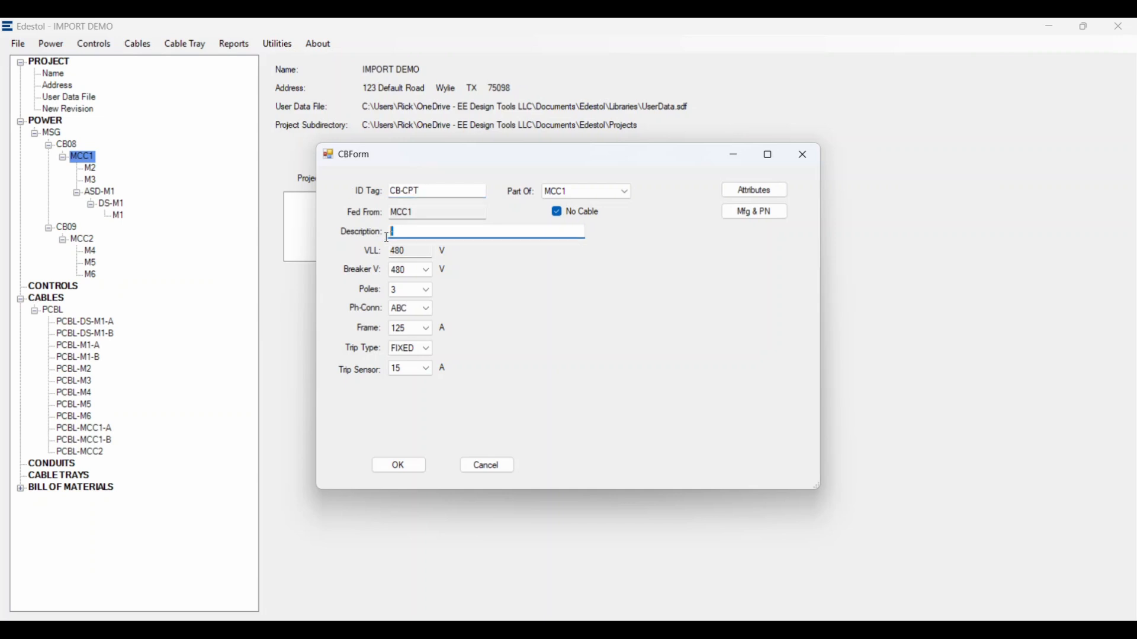
type("CONTROL PWR TRANS")
Set the CB-CPT breaker to 2 poles with phase connection BC and accept it
left_click(417, 291)
left_click(415, 308)
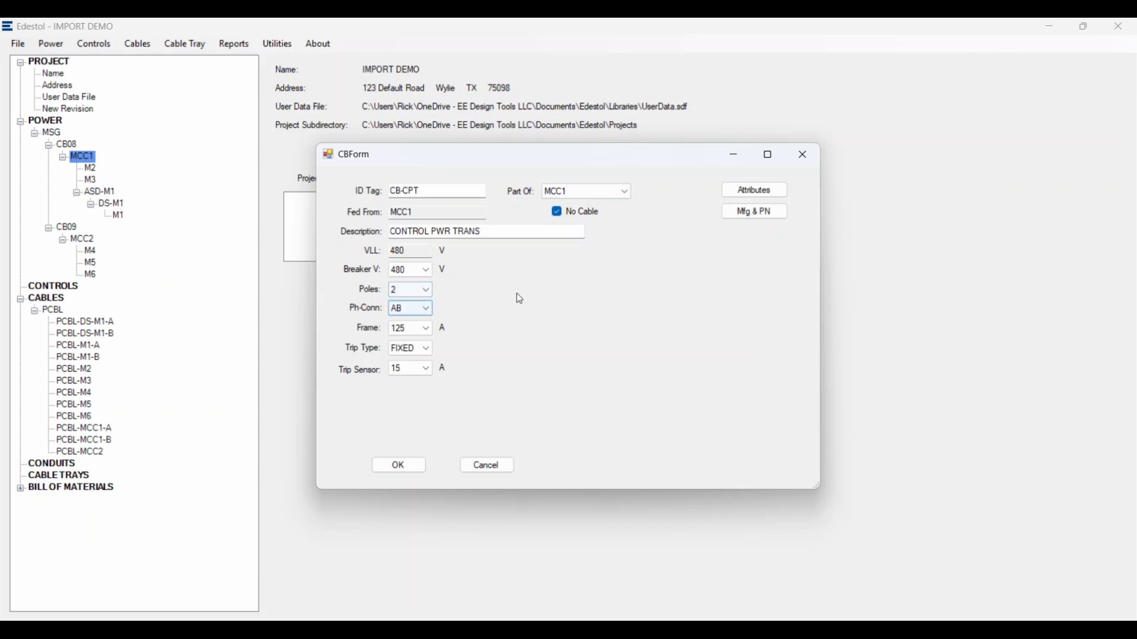
left_click(427, 312)
left_click(417, 331)
left_click(401, 467)
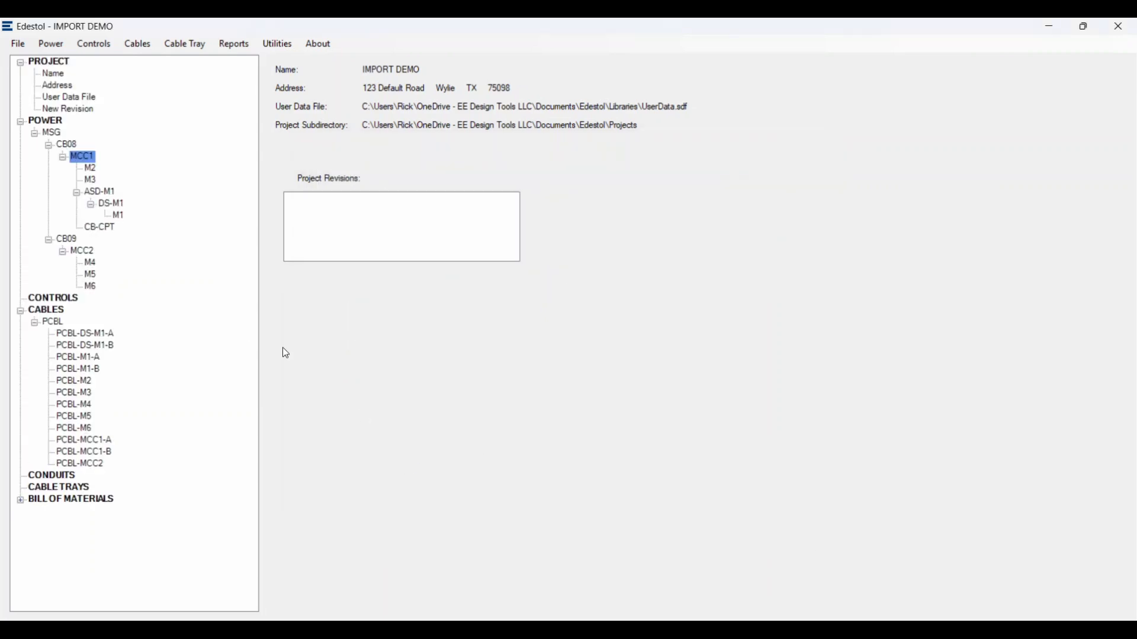
Start a transformer fed from CB-CPT with ID tag CPT and description CONTROL POWER TRANS
left_click(52, 45)
left_click(88, 222)
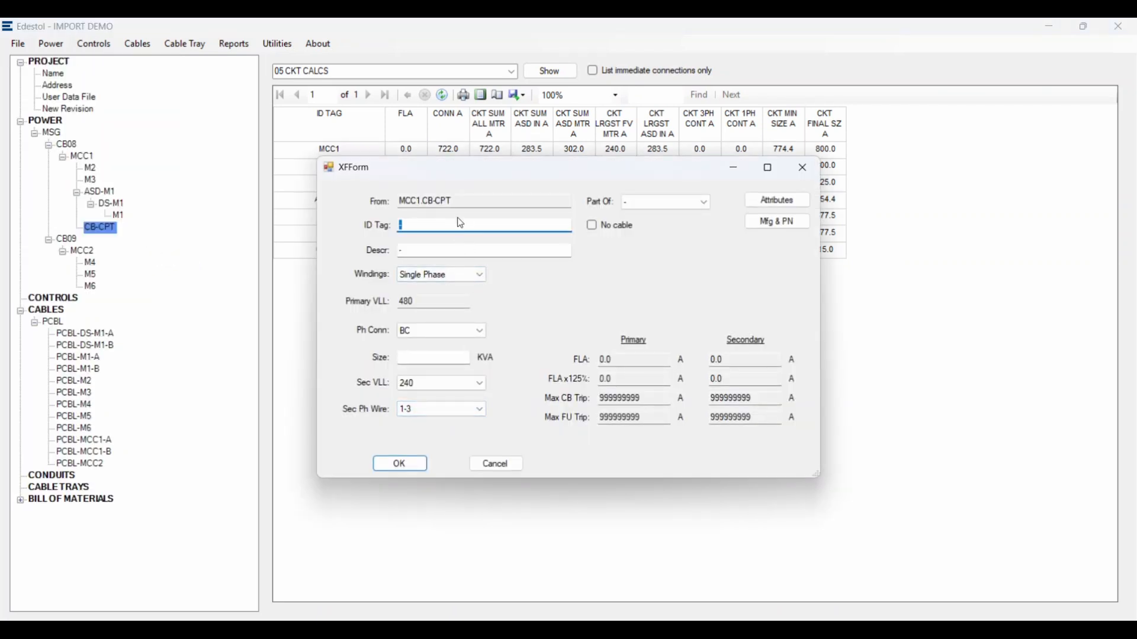
type("CPT")
key("Tab")
type("CONTR")
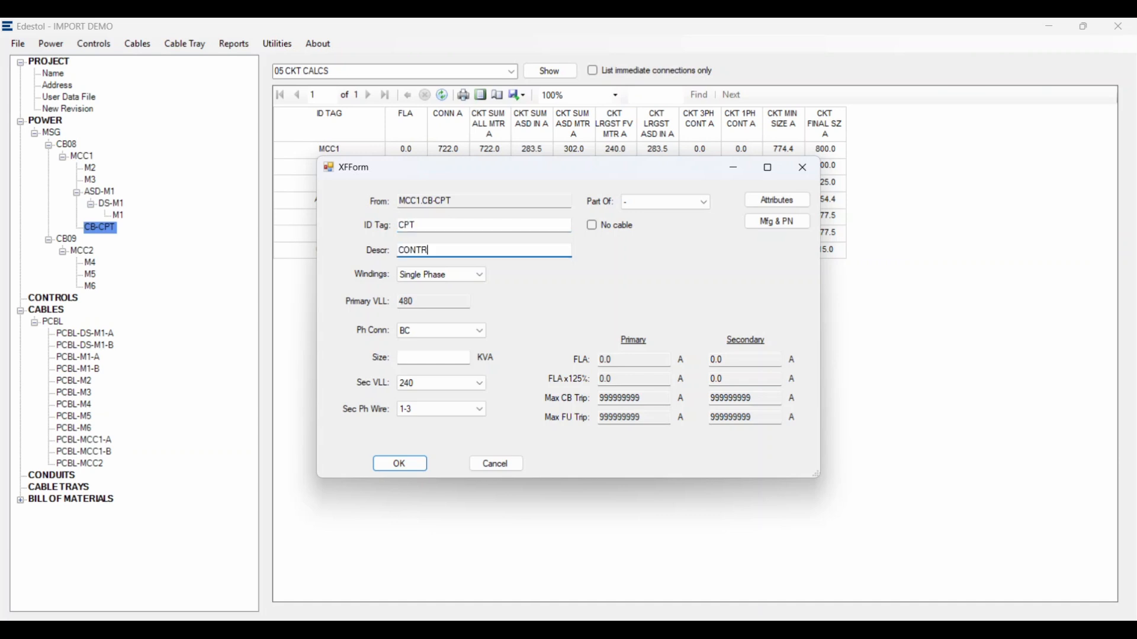
type("OL POWER TRANS")
Assign the CPT transformer the attributes ALUMINUM for winding material and UL LISTED for listing
left_click(779, 201)
left_click(726, 238)
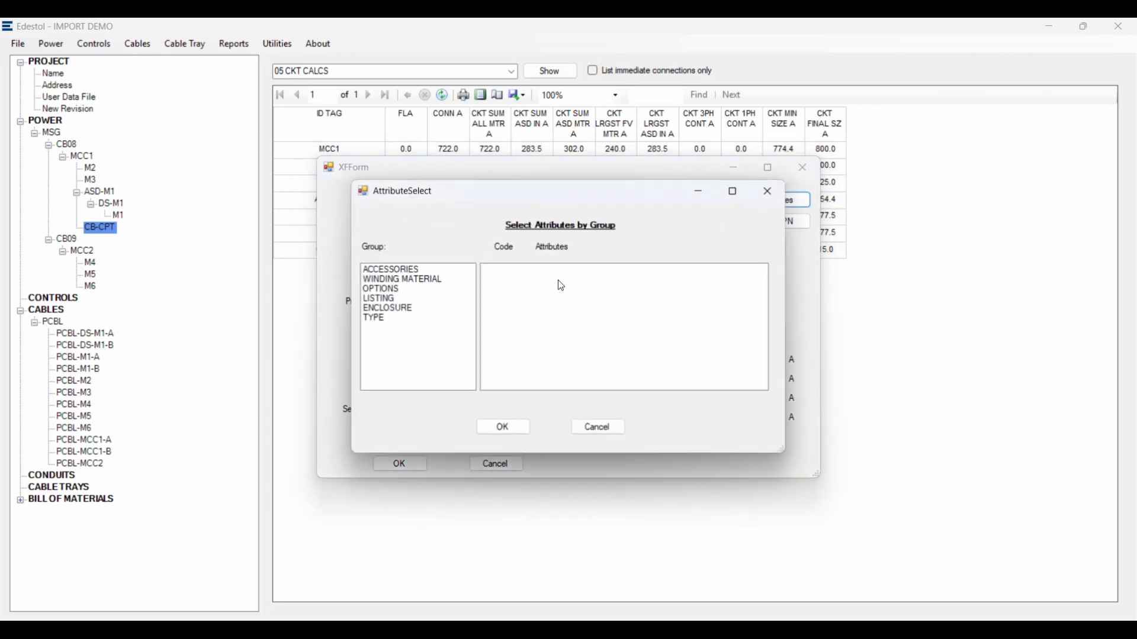
left_click(418, 278)
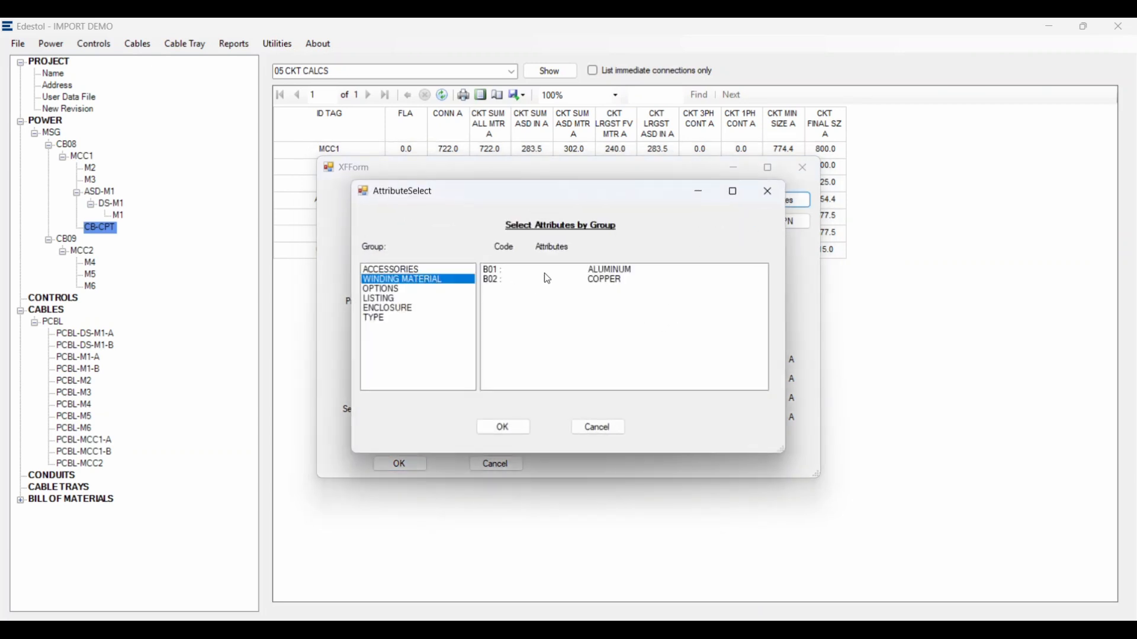
left_click(562, 273)
left_click(395, 288)
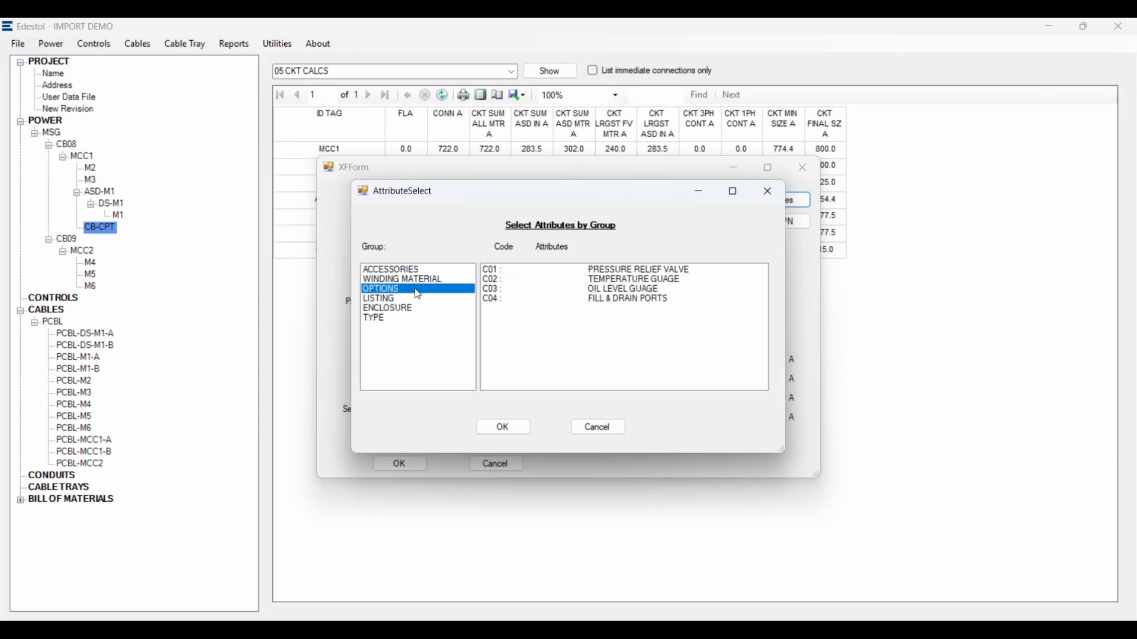
left_click(421, 269)
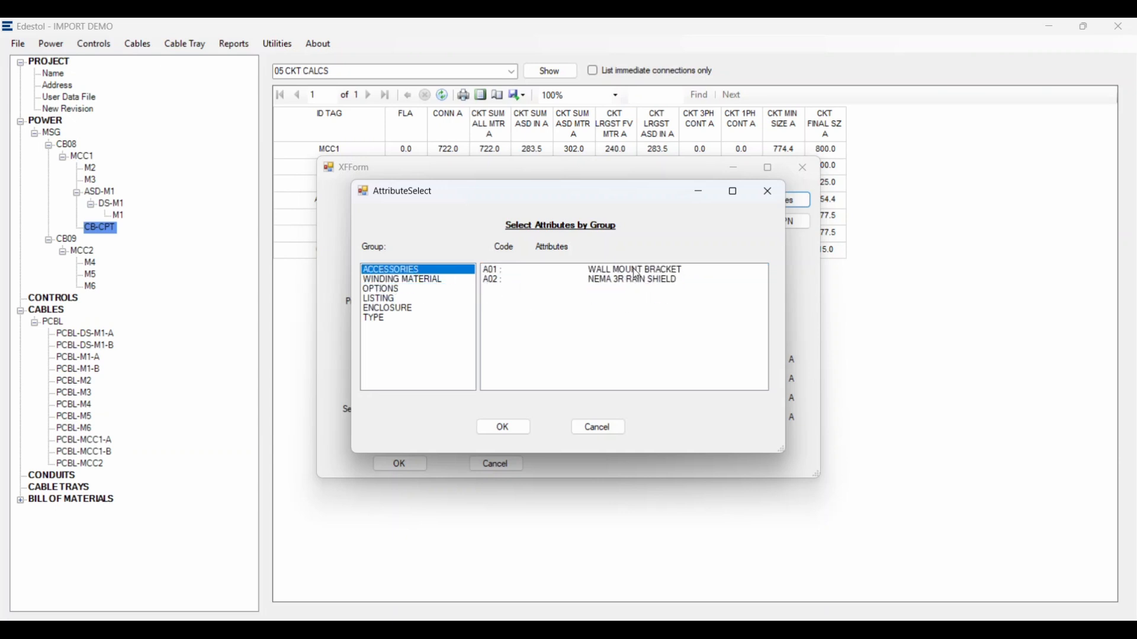
left_click(390, 299)
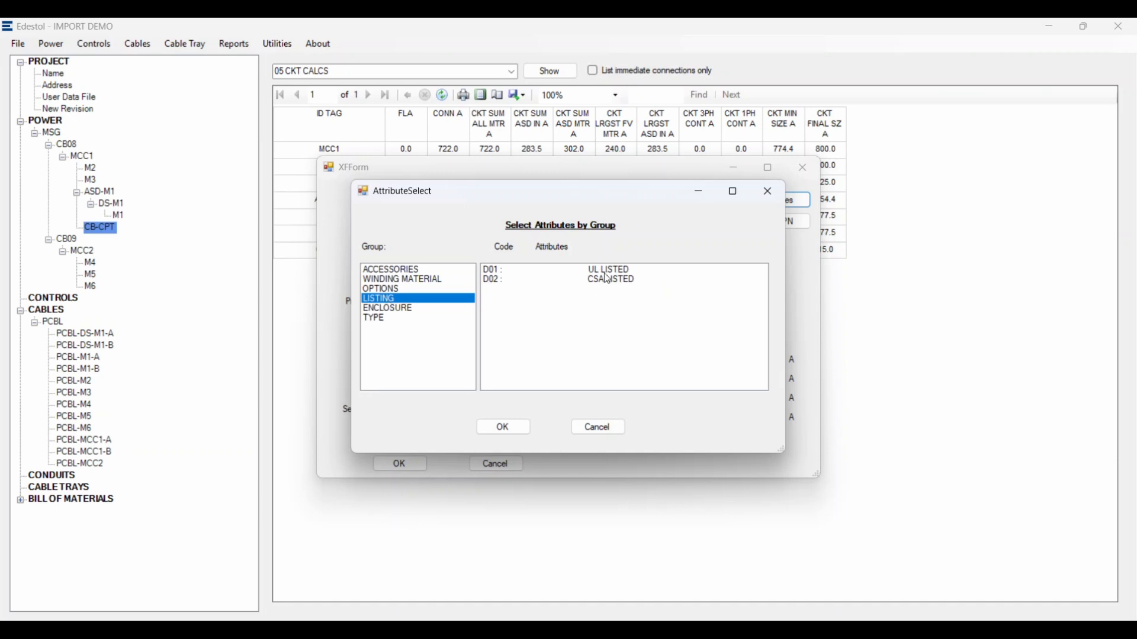
left_click(607, 272)
Assign the transformer a NEMA 1 enclosure and DRY TYPE as its type, and accept the attributes
left_click(408, 311)
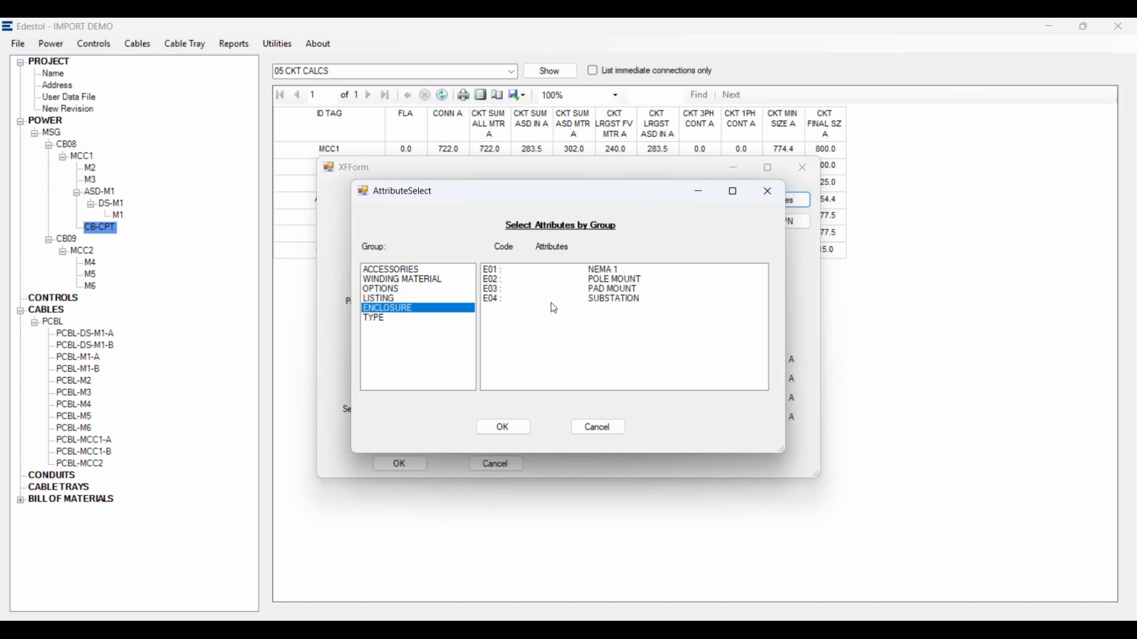
left_click(608, 273)
left_click(376, 320)
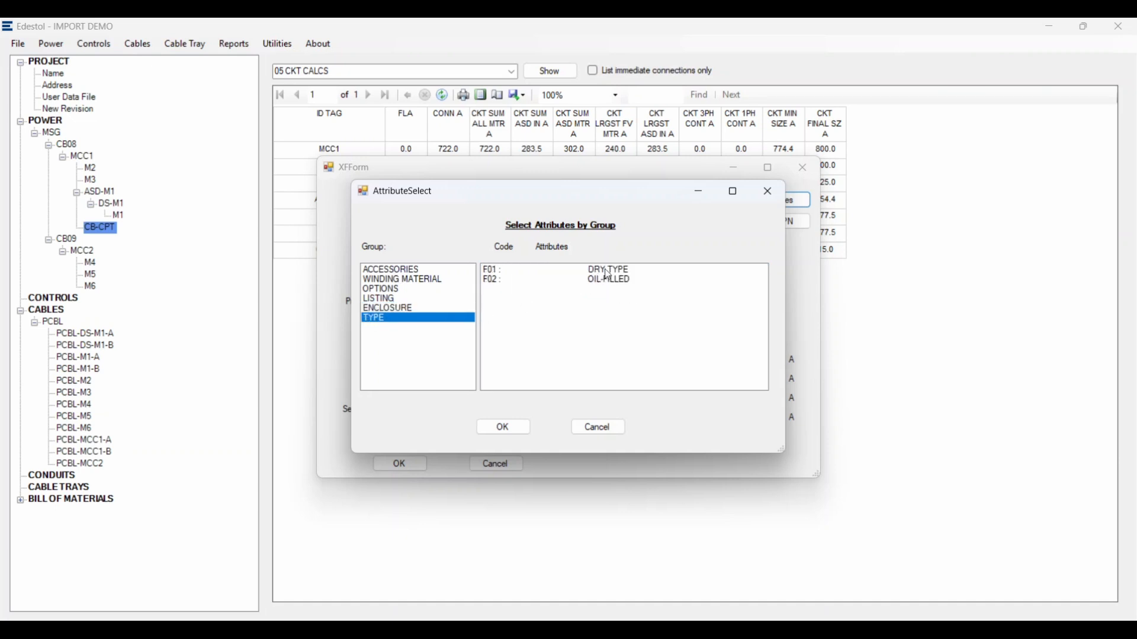
left_click(608, 272)
left_click(503, 429)
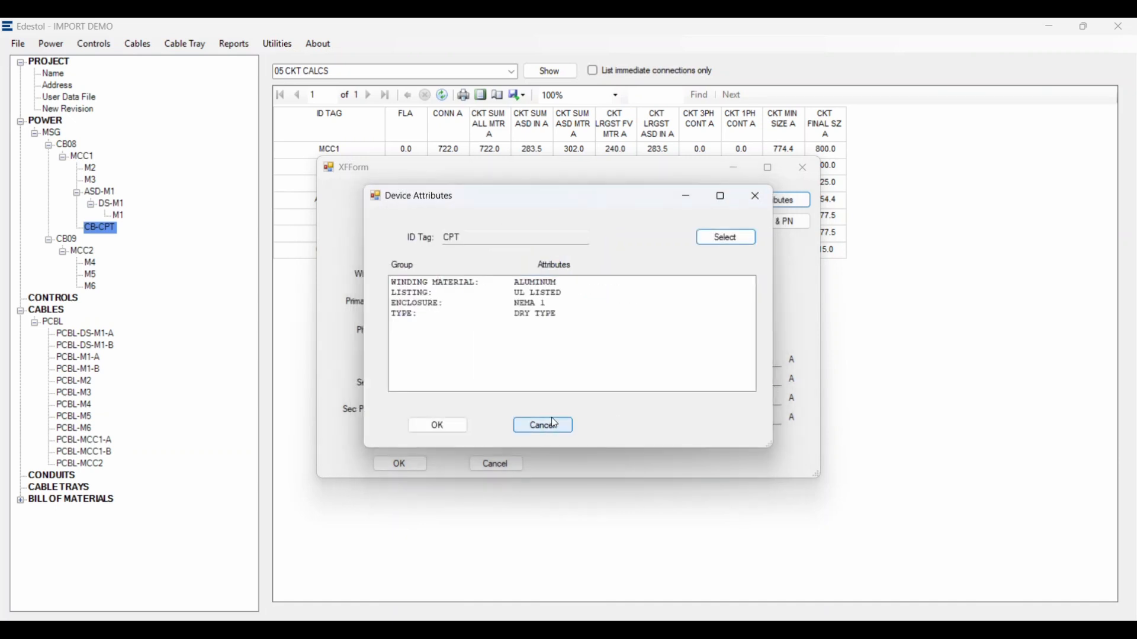
left_click(437, 426)
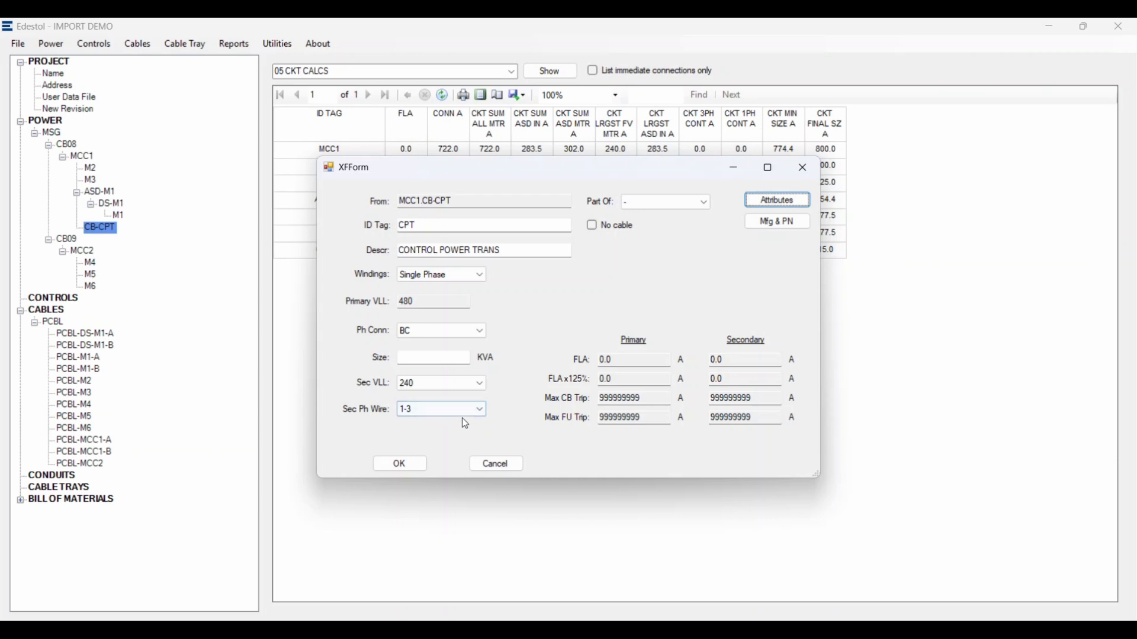
Set the transformer size to 10 KVA and accept the transformer
left_click(441, 359)
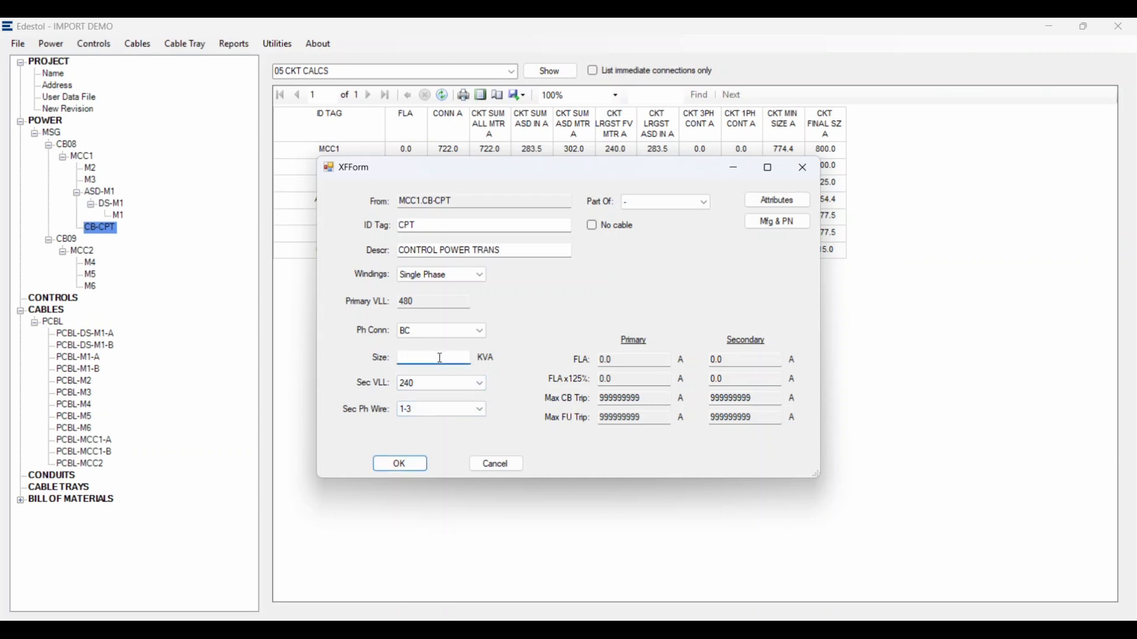
type("10")
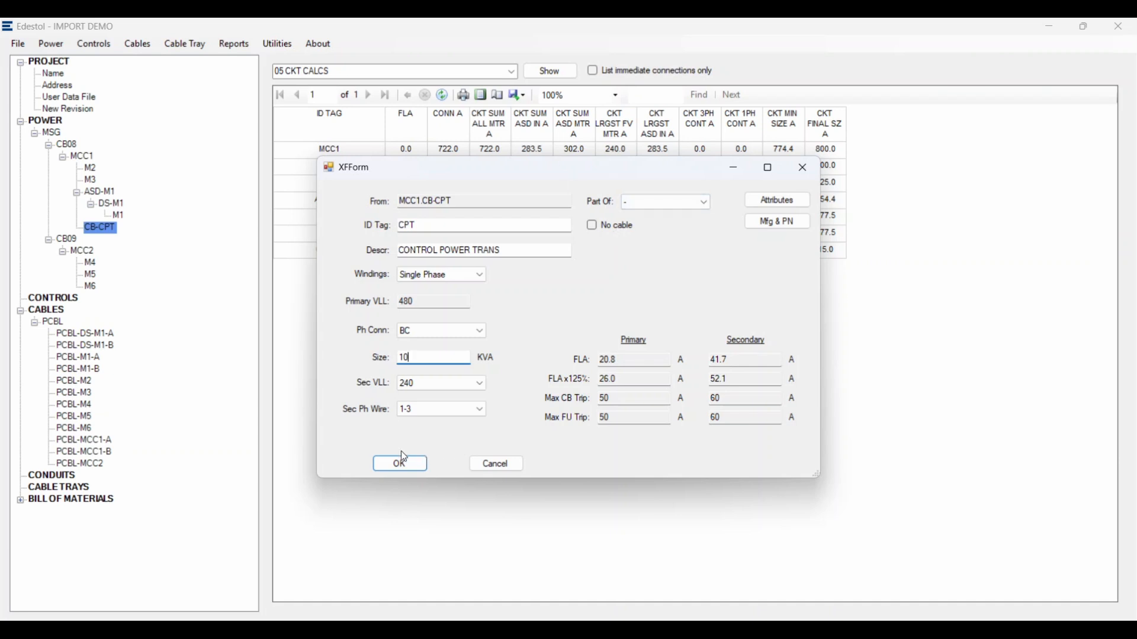
left_click(397, 467)
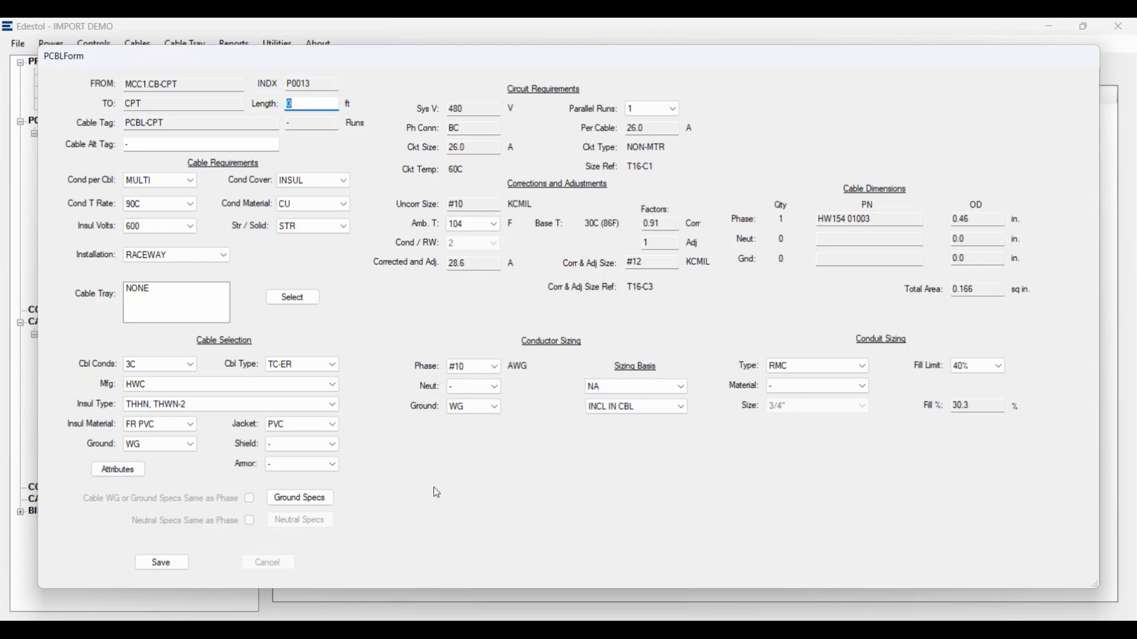
Configure the transformer's feeder cable with LFMC conduit, SINGLE conductors and THHN, THWN-2 insulation, save it, and select the CPT transformer
left_click(840, 371)
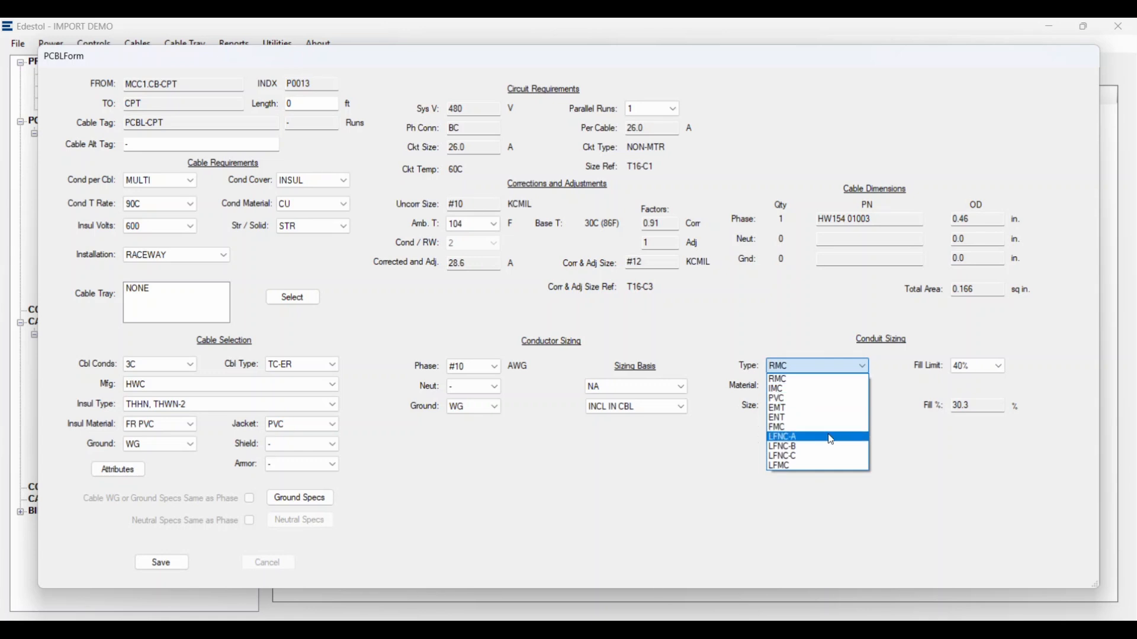
left_click(826, 468)
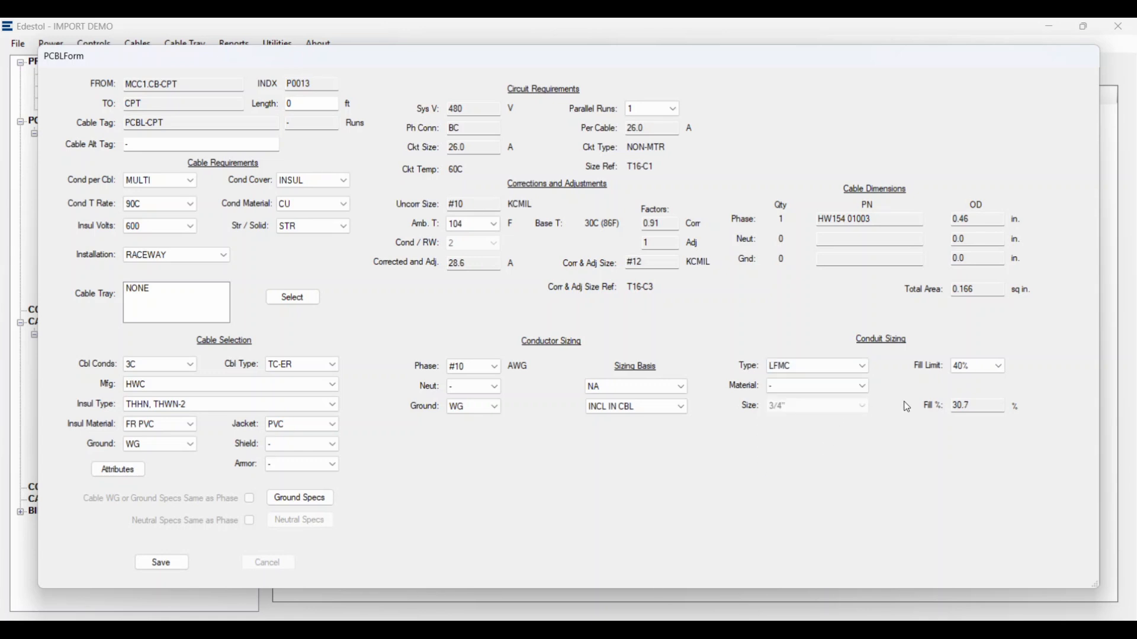
left_click(161, 181)
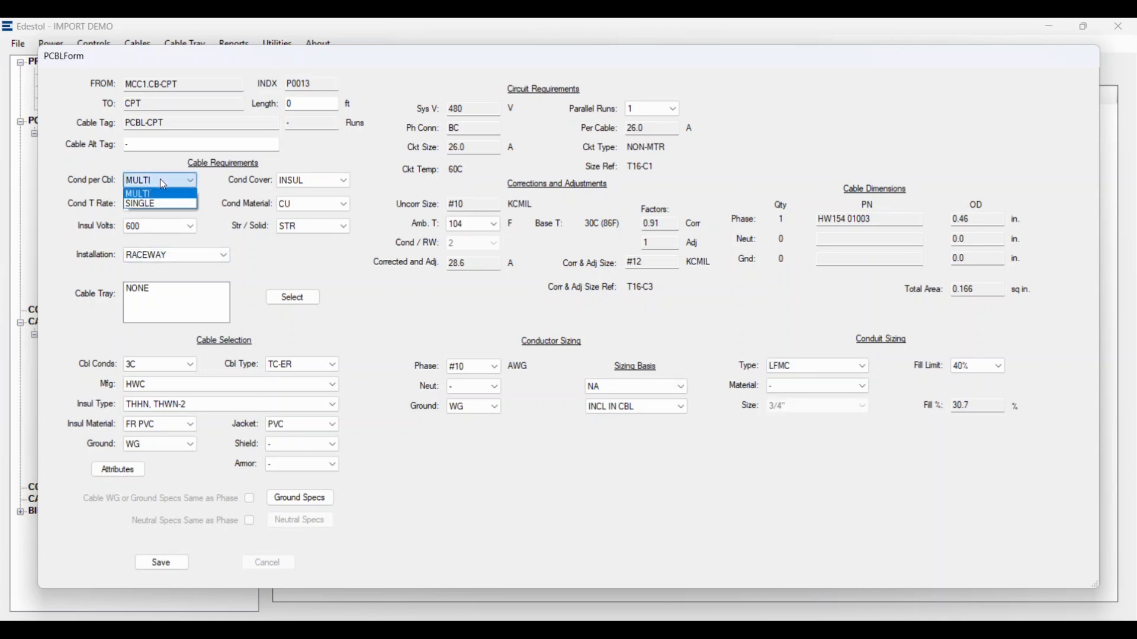
left_click(155, 203)
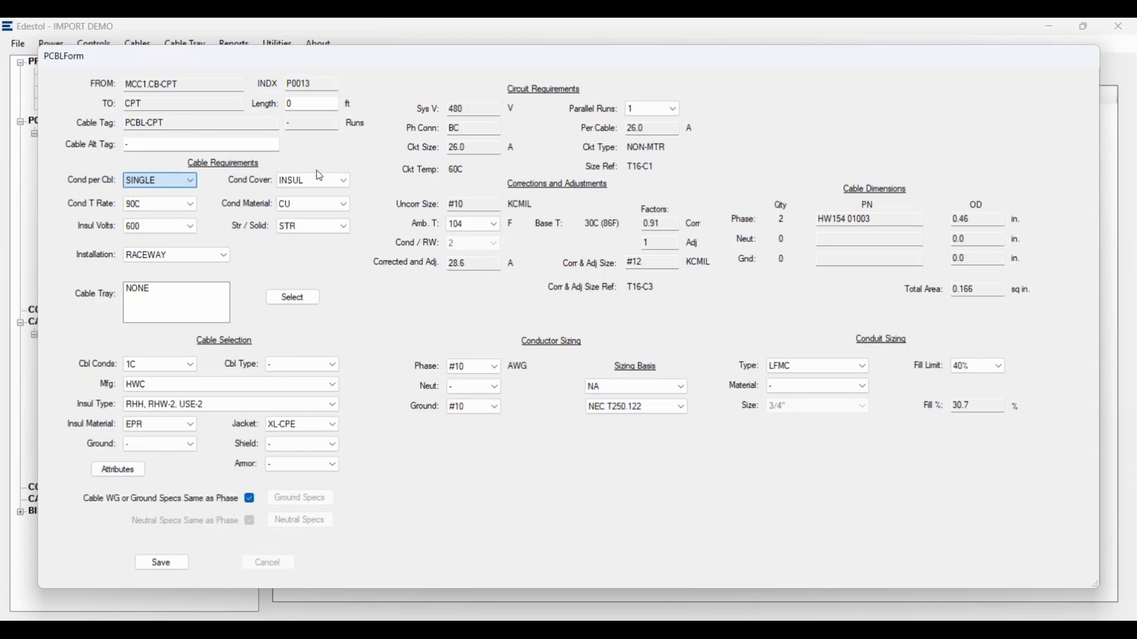
left_click(178, 406)
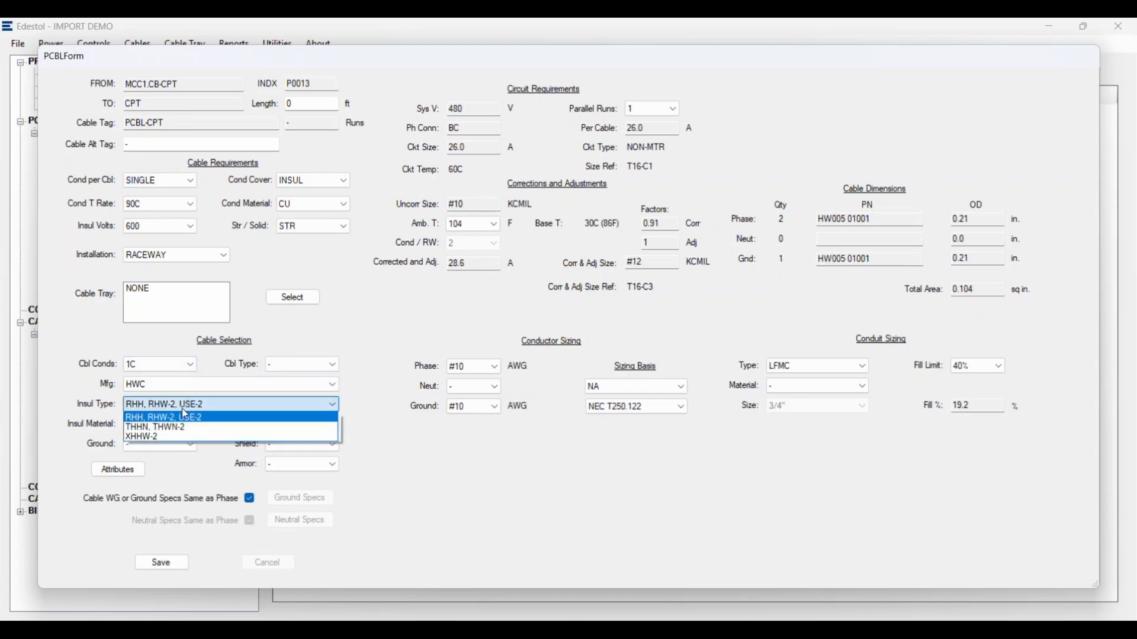
left_click(178, 430)
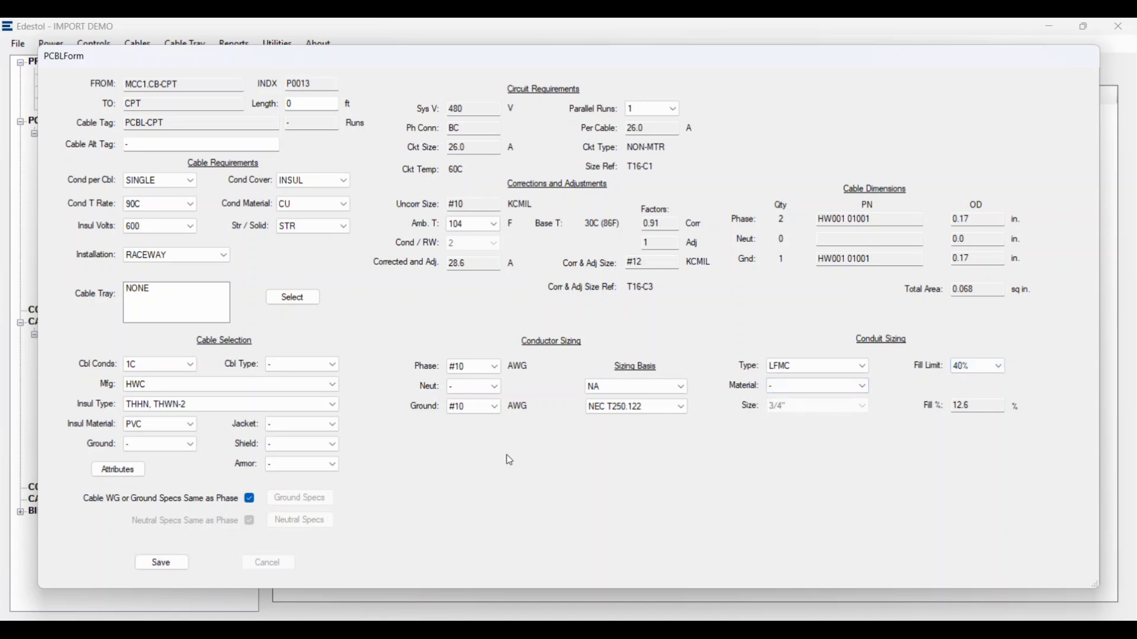
left_click(160, 565)
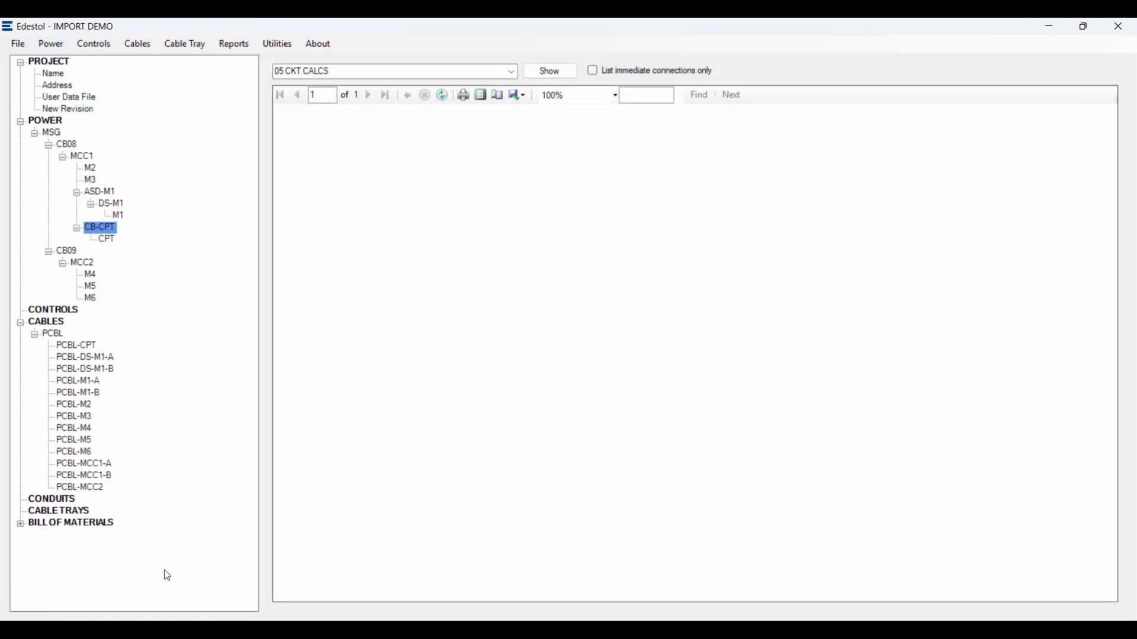
key("Down")
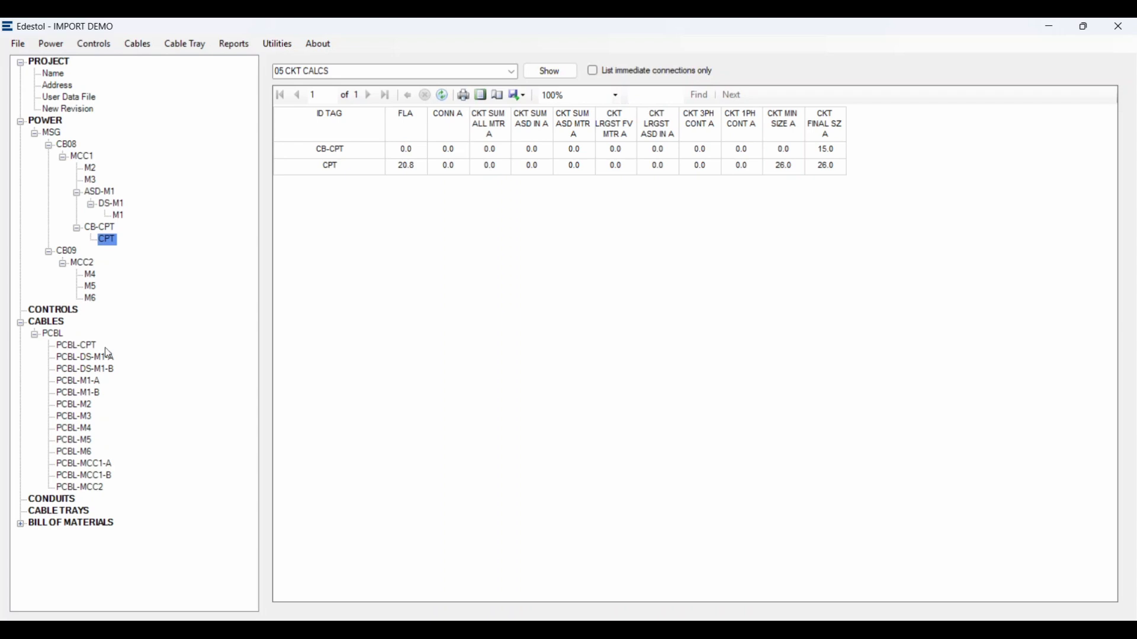
left_click(62, 49)
left_click(88, 155)
left_click(110, 246)
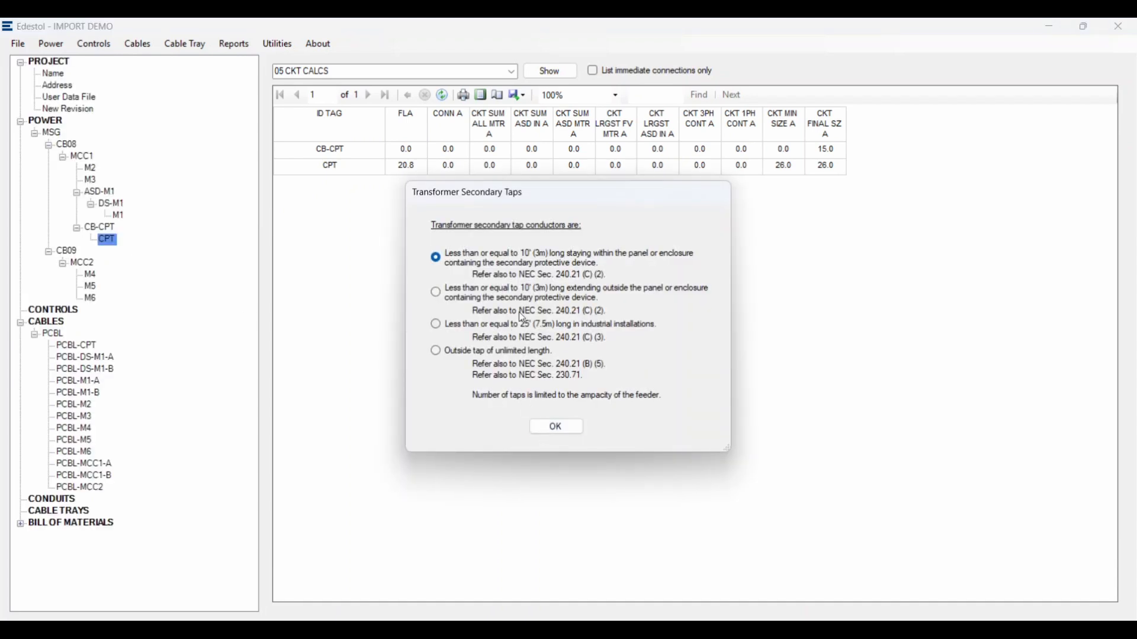
left_click(438, 294)
left_click(556, 427)
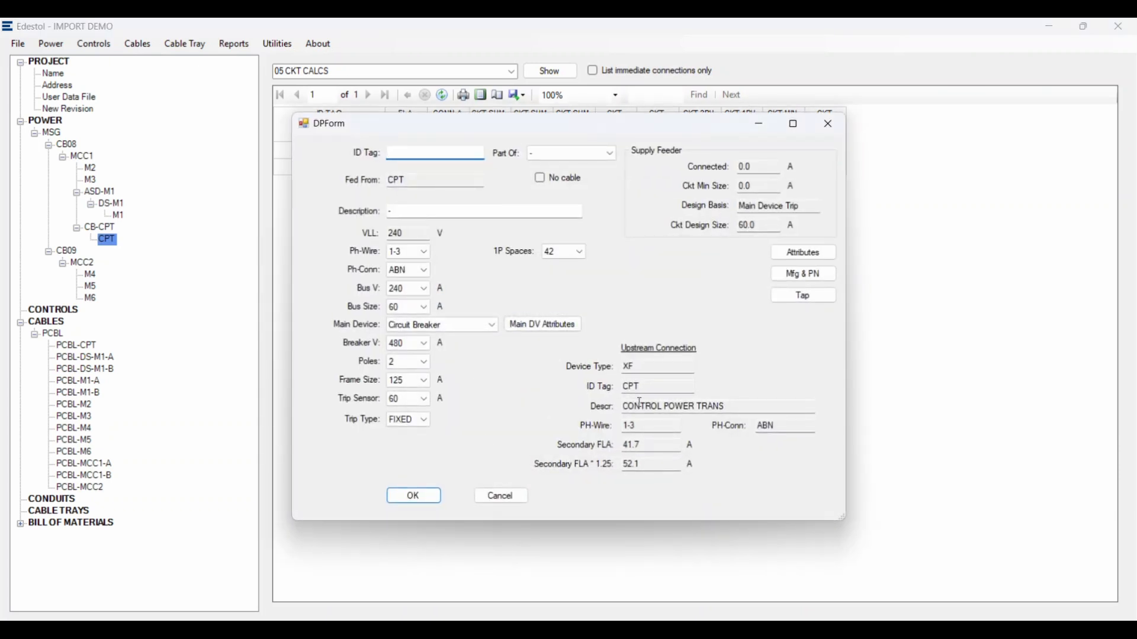
left_click(794, 296)
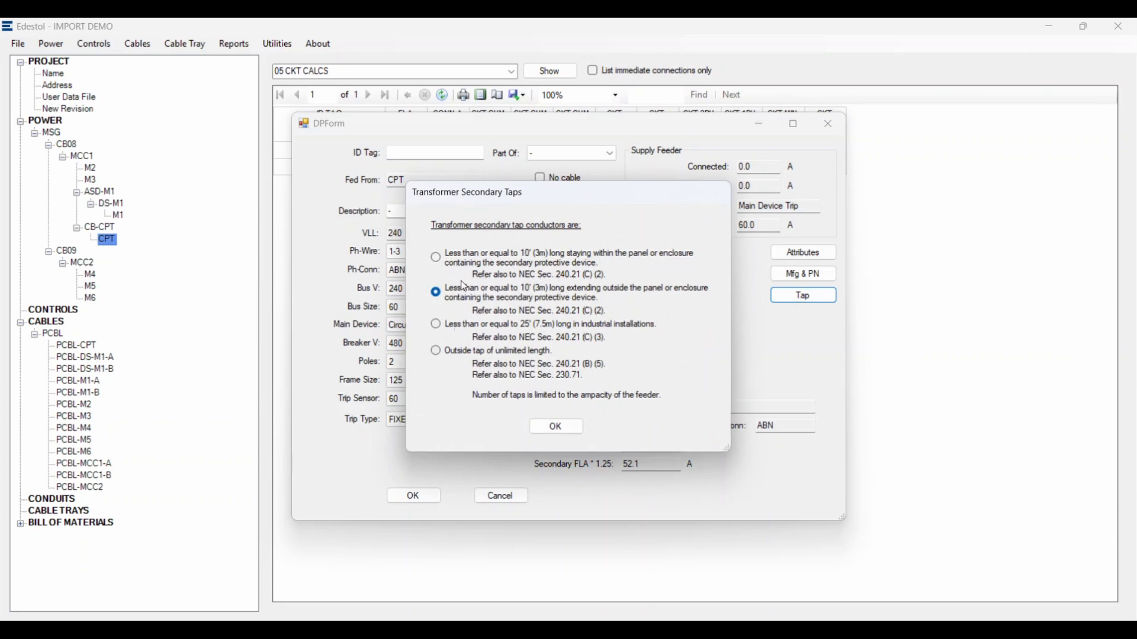
left_click(556, 432)
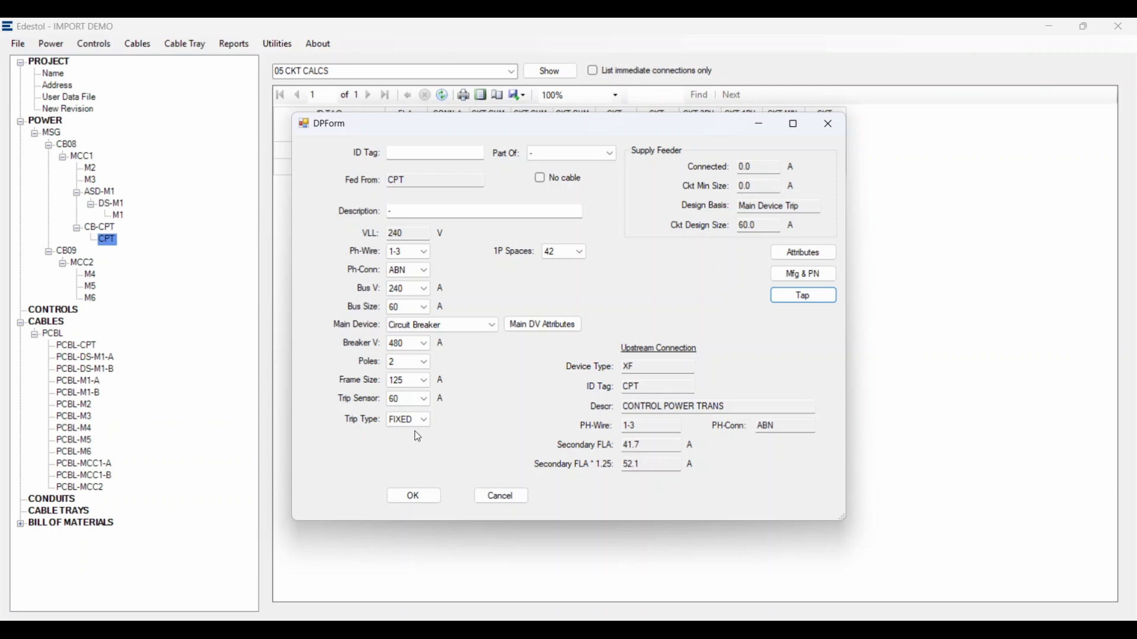
left_click(407, 401)
left_click(485, 382)
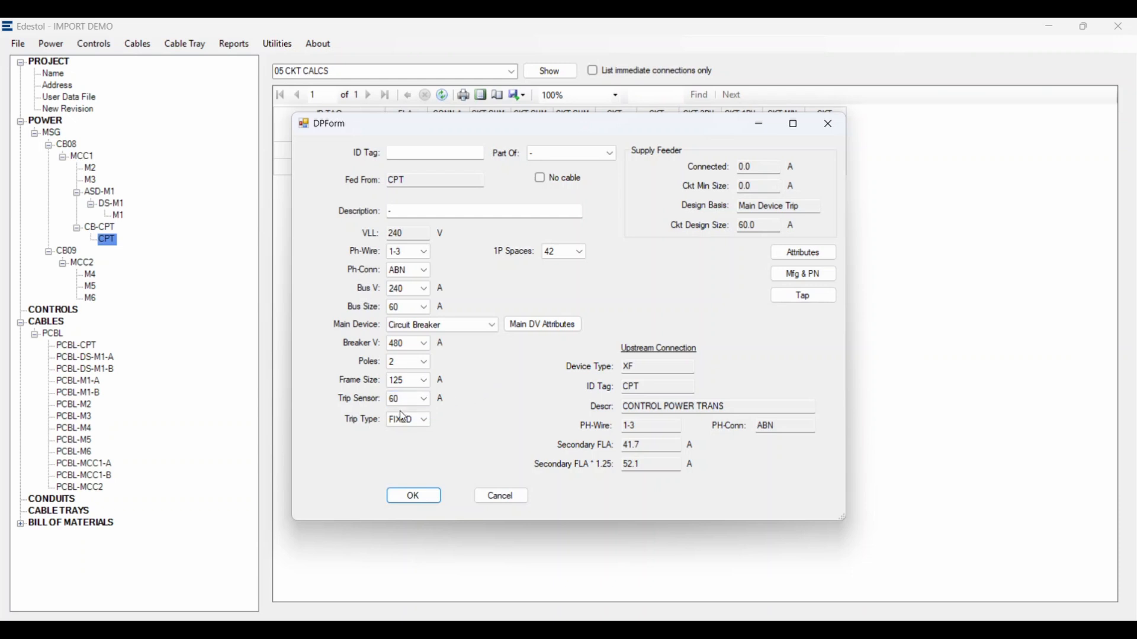
left_click(535, 326)
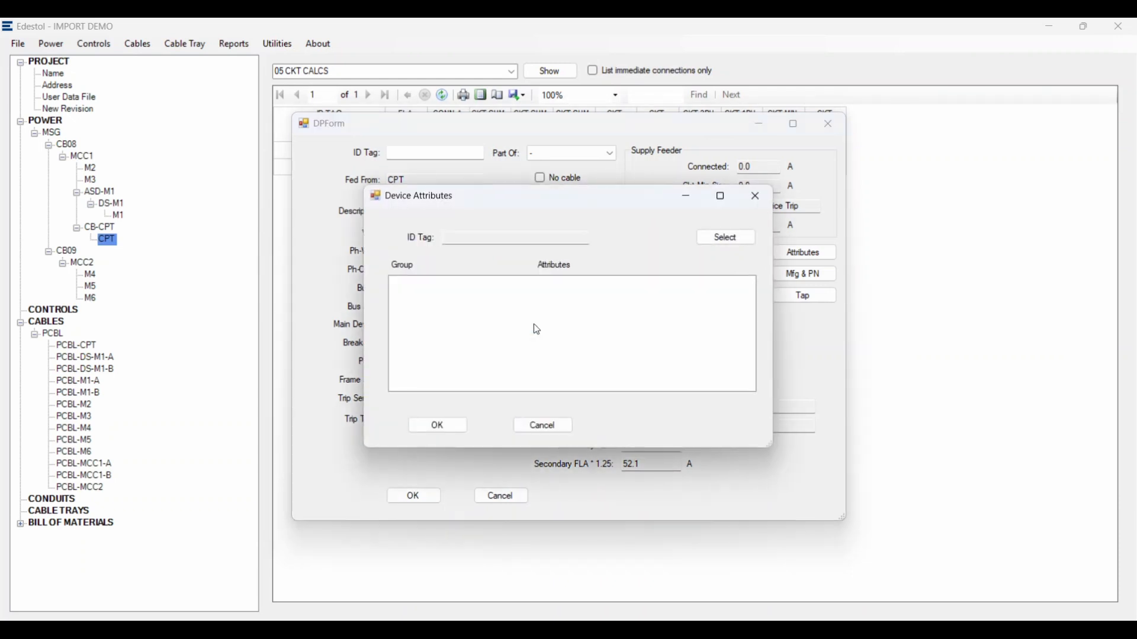
left_click(541, 428)
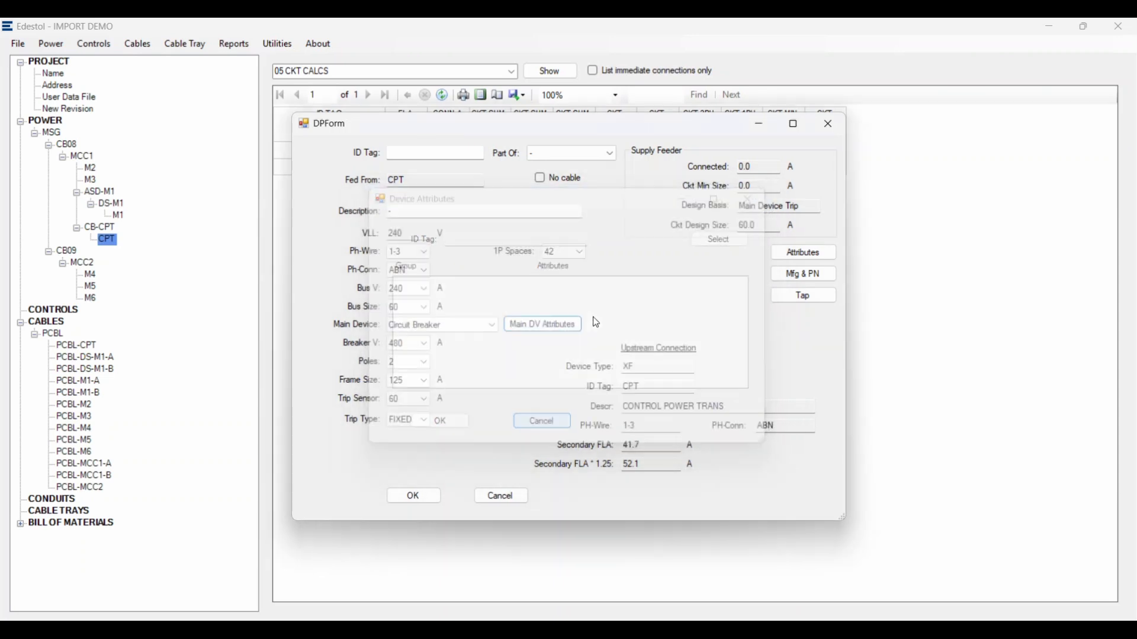
left_click(431, 332)
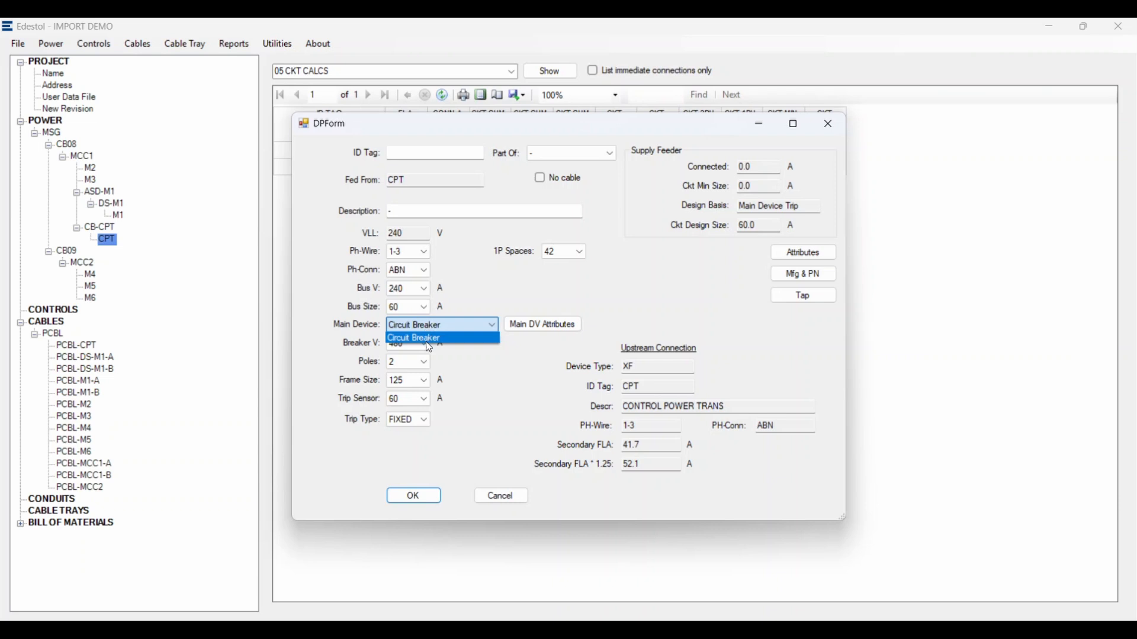
left_click(512, 408)
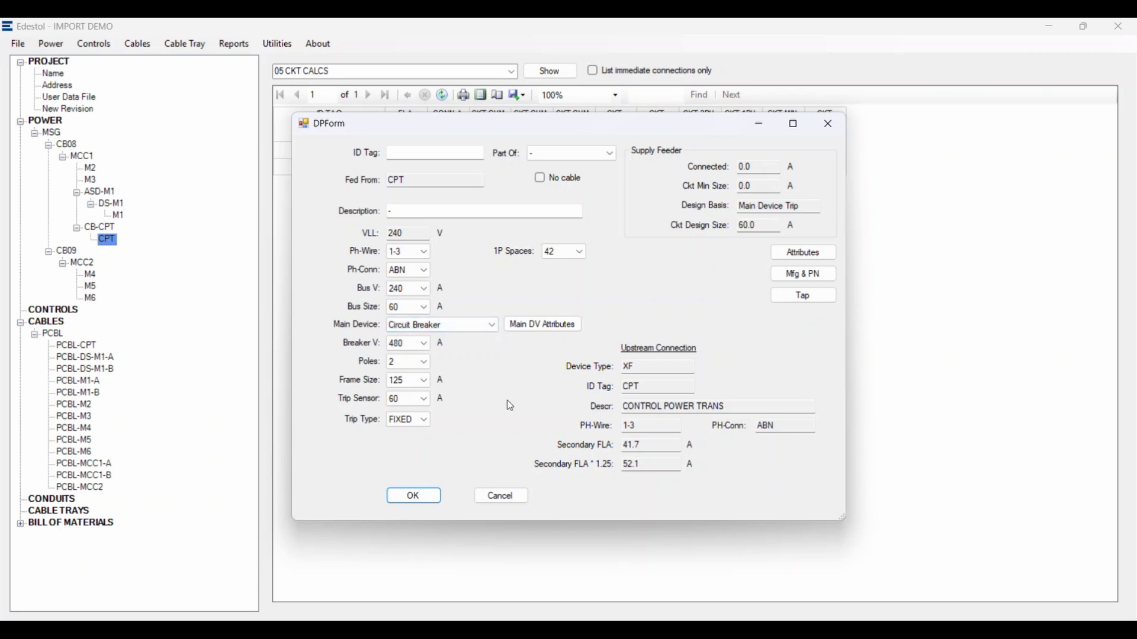
left_click(582, 254)
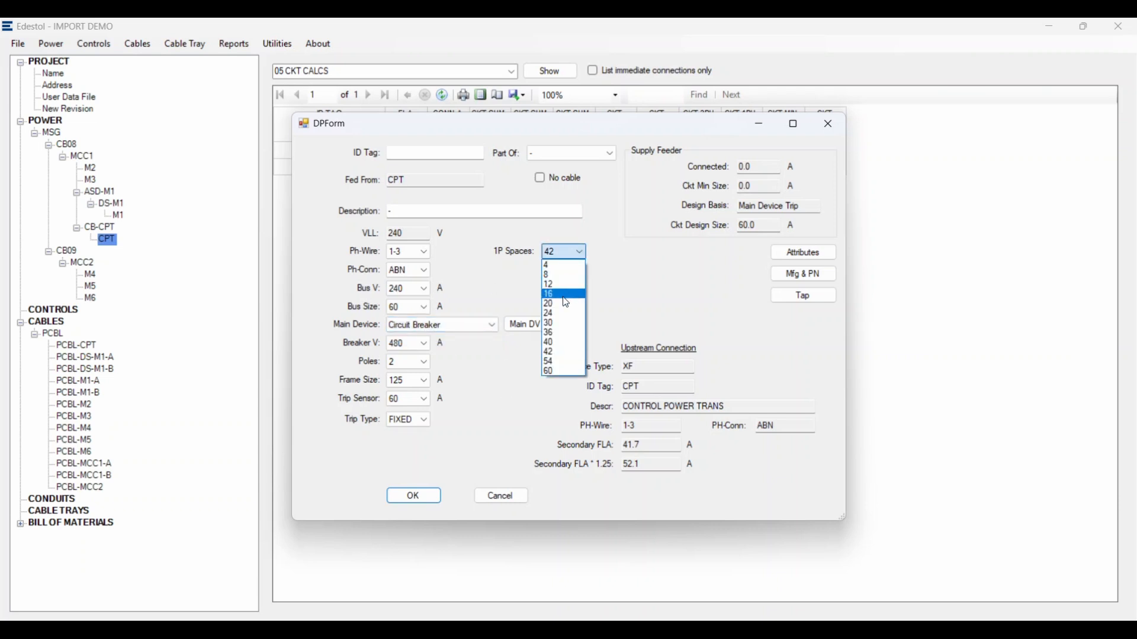
left_click(564, 305)
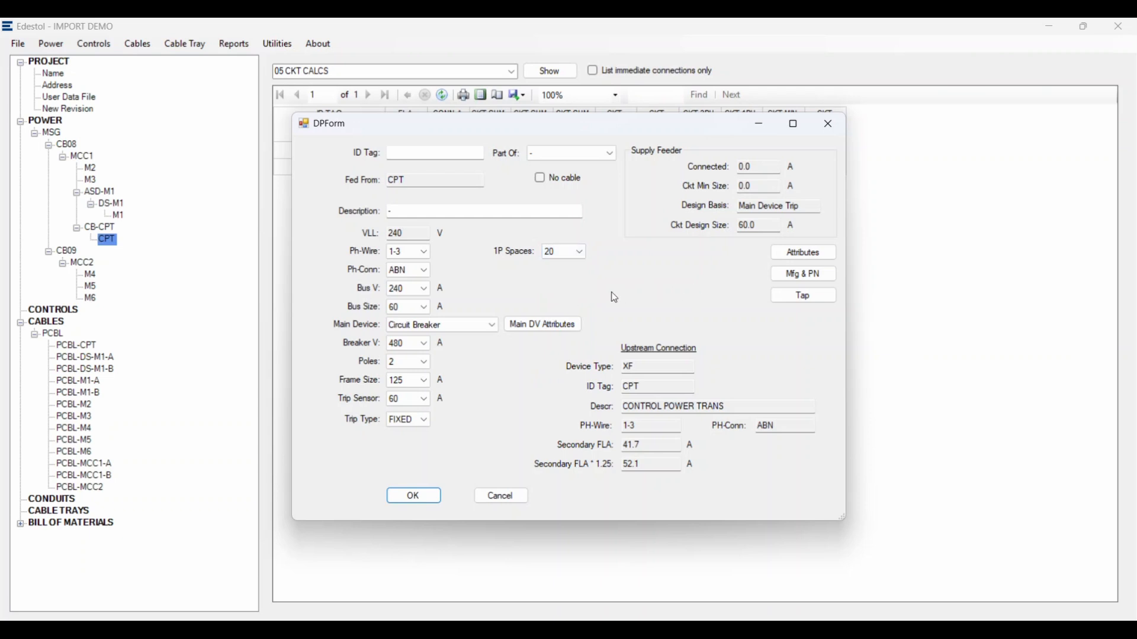
left_click(404, 157)
type("LP1")
left_click(390, 212)
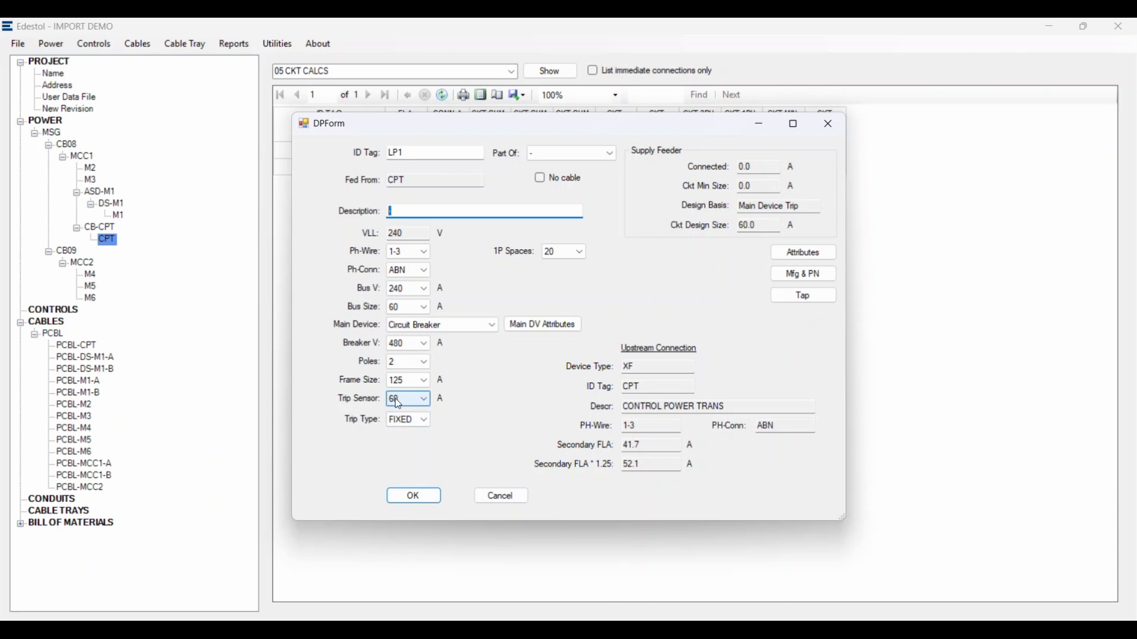
left_click(500, 501)
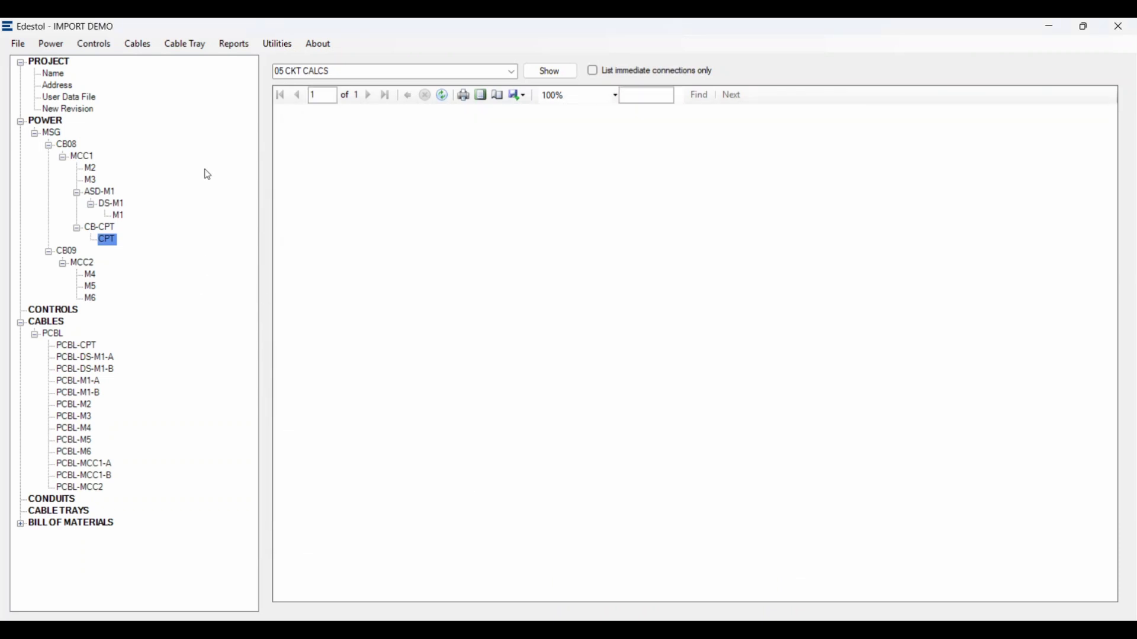
Add a LOAD LUGS tap of type XF SEC to the CPT transformer, as part of CPT with no cable
left_click(50, 46)
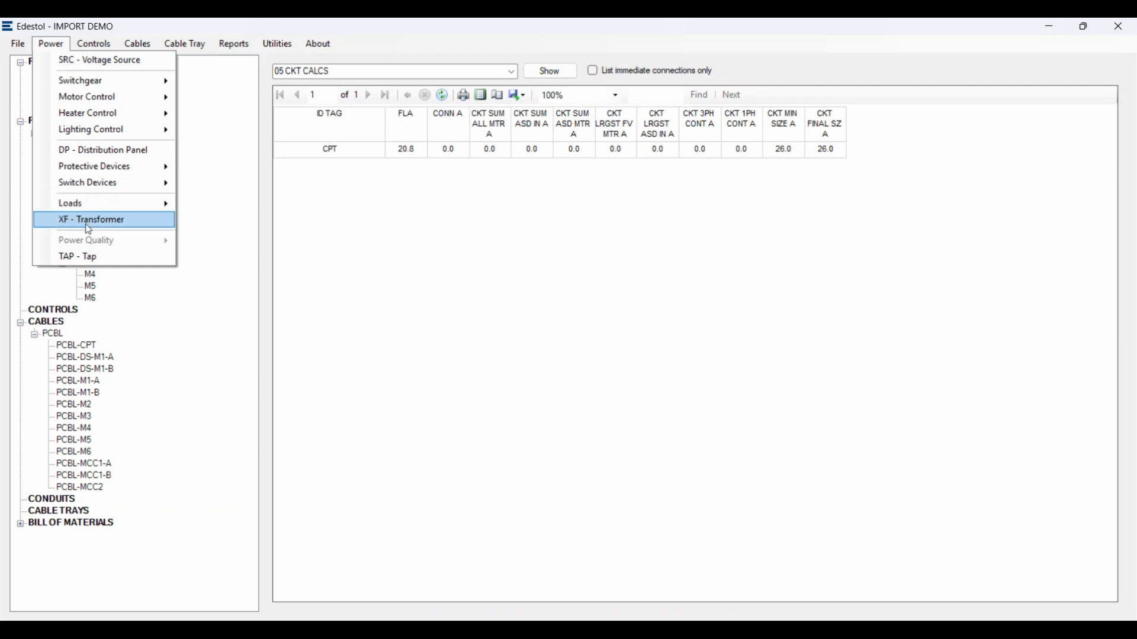
left_click(85, 259)
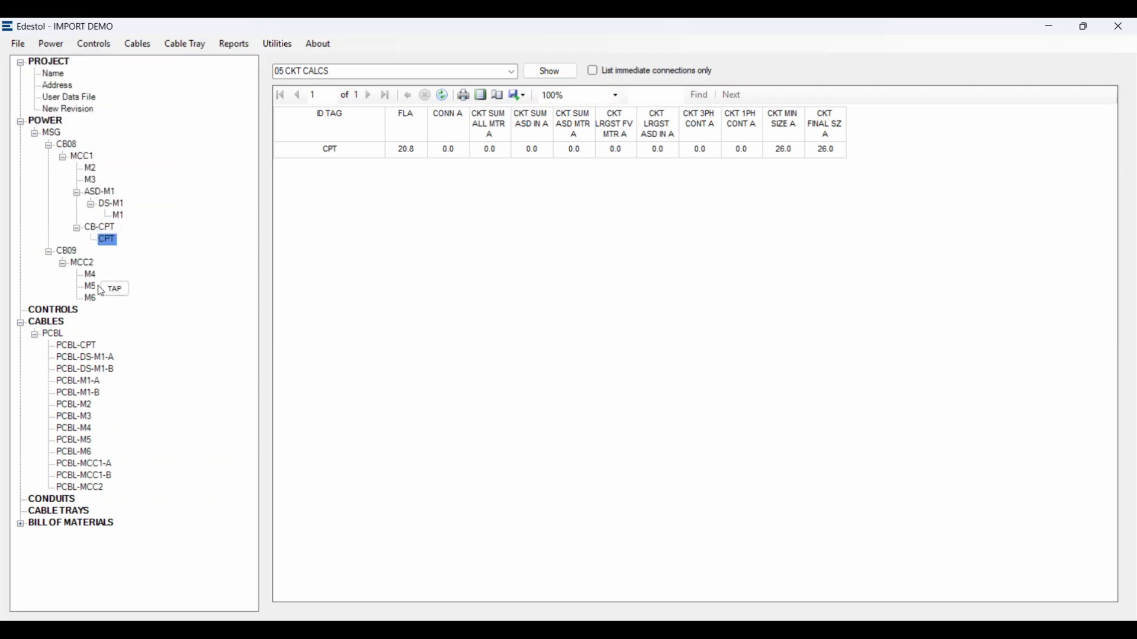
left_click(109, 243)
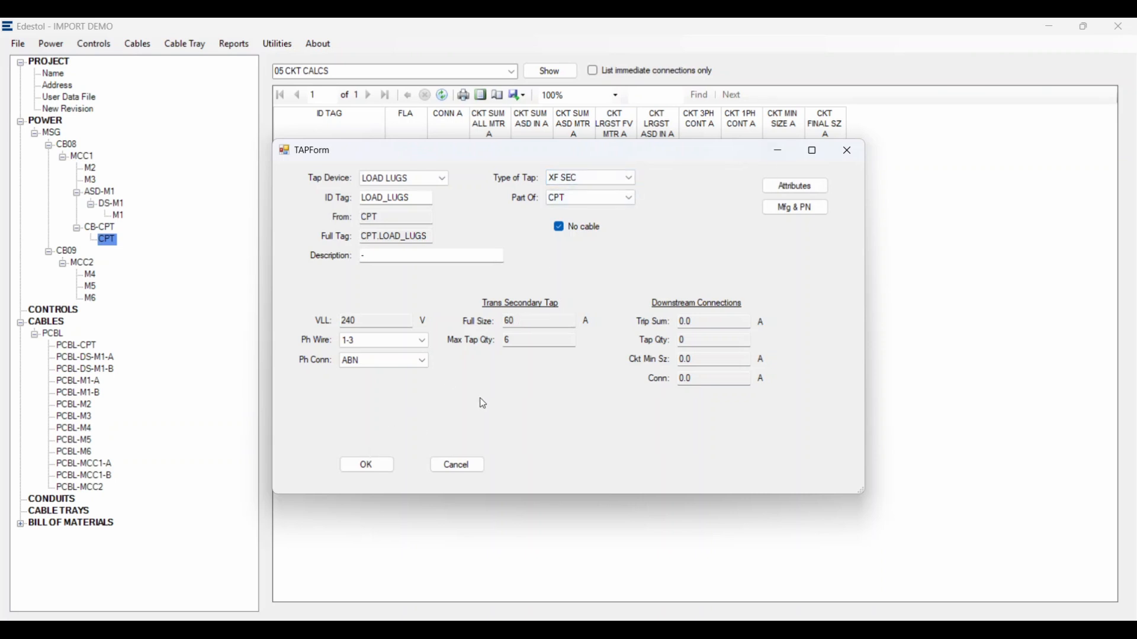
left_click(380, 468)
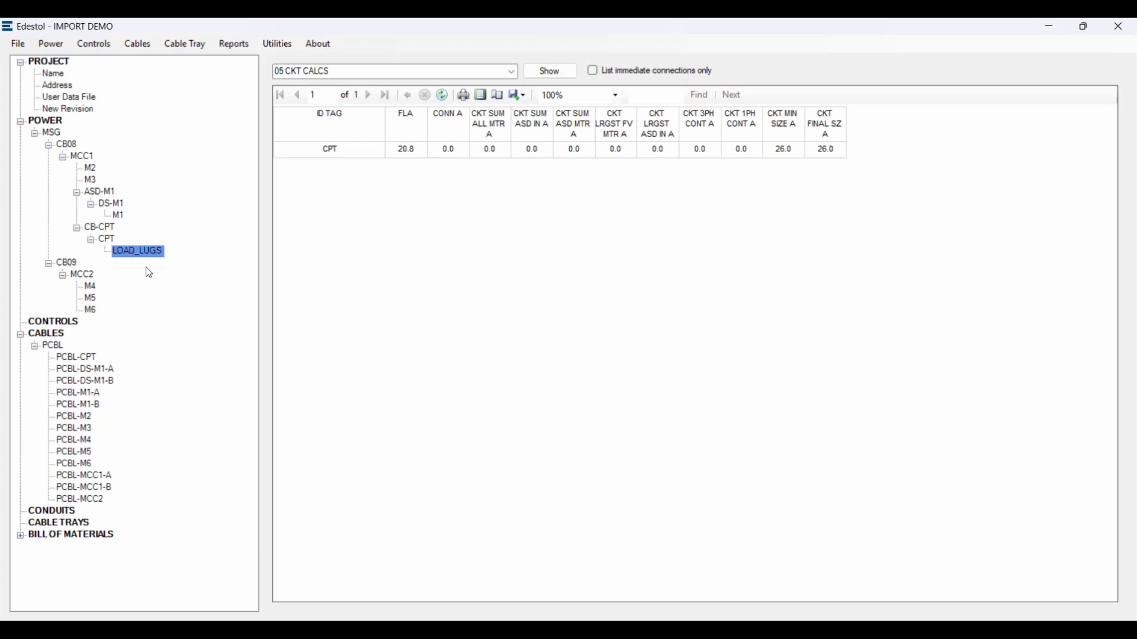
Start a distribution panel fed from LOAD_LUGS, with secondary tap conductors up to 10' (3m) long extending outside the panel or enclosure
left_click(48, 46)
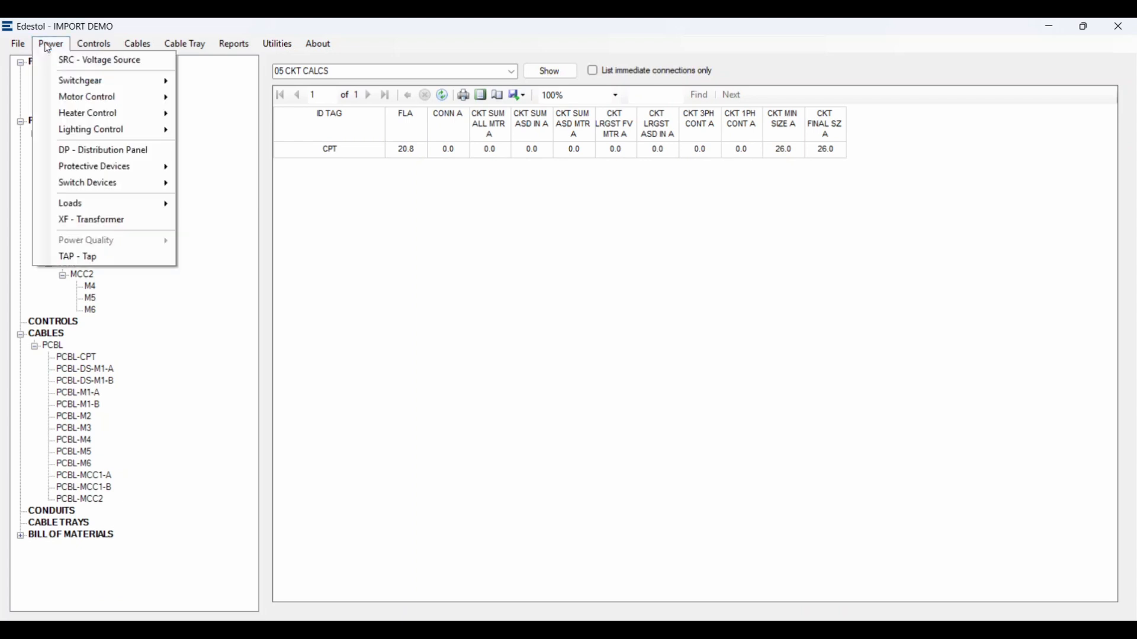
mouse_move(67, 188)
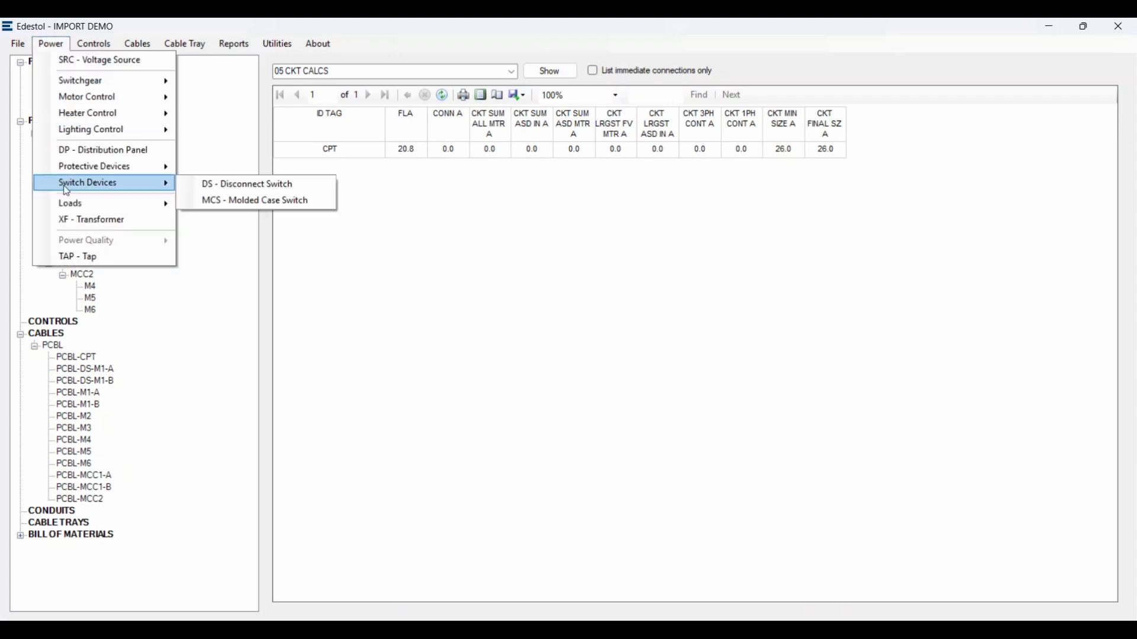
left_click(79, 151)
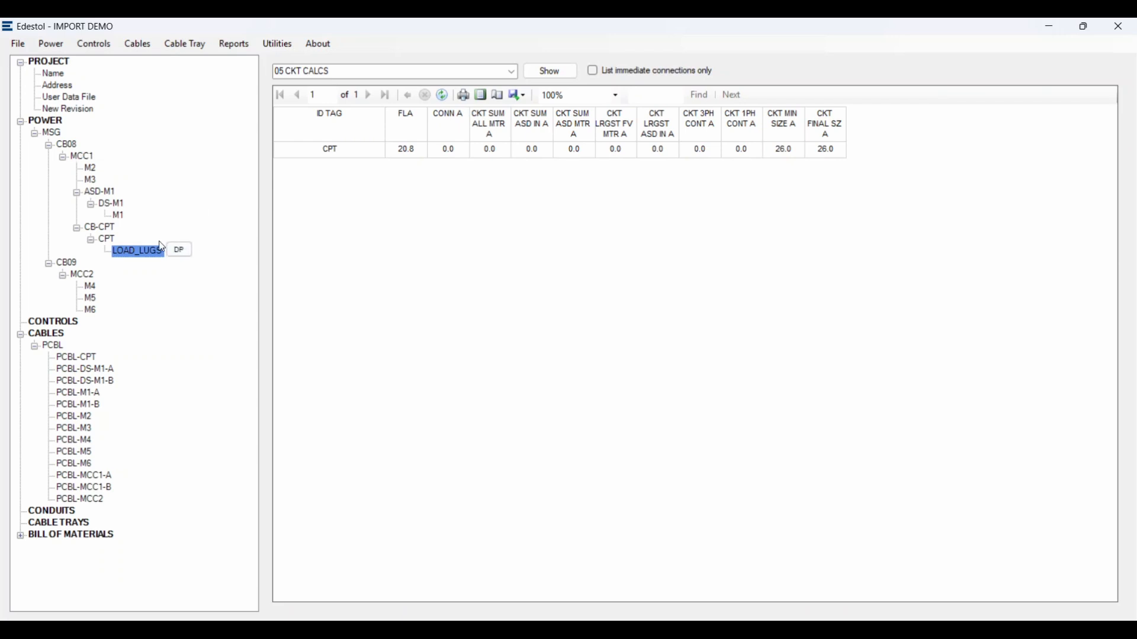
left_click(143, 253)
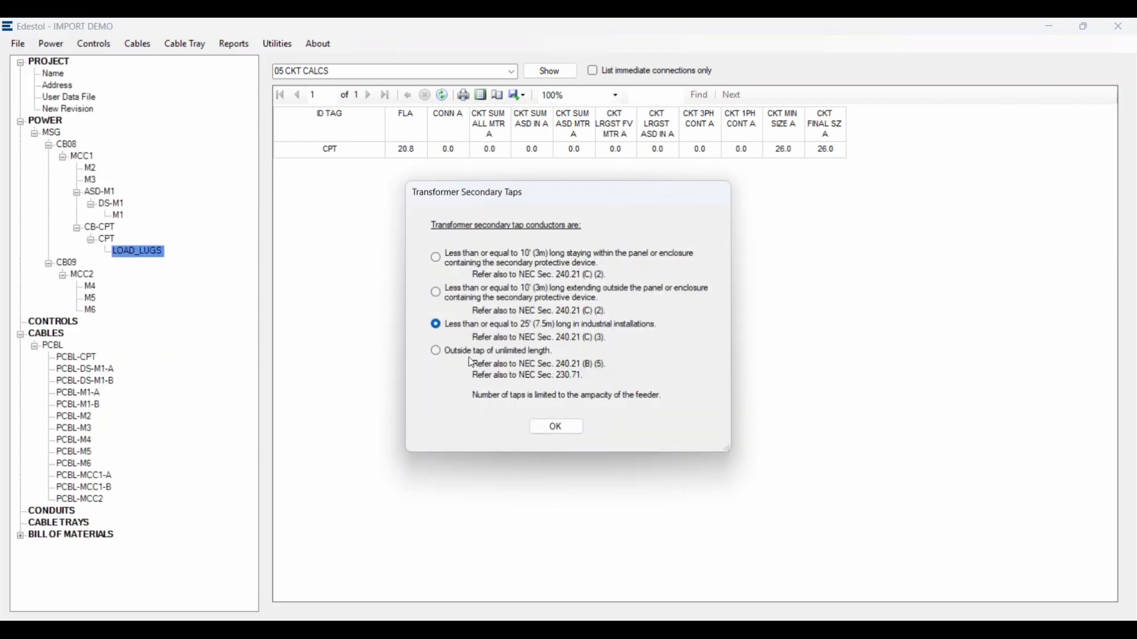
left_click(471, 294)
left_click(559, 427)
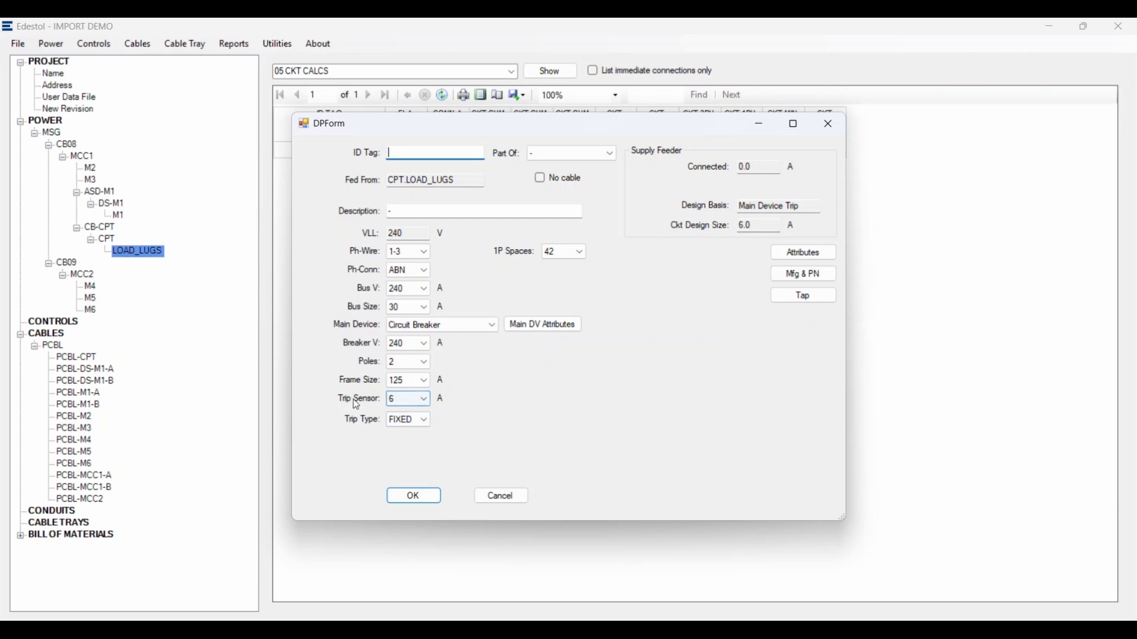
Set the panel's main breaker trip sensor to 50 A, its ID tag to LP and its 1P spaces to 20, and accept it
left_click(431, 405)
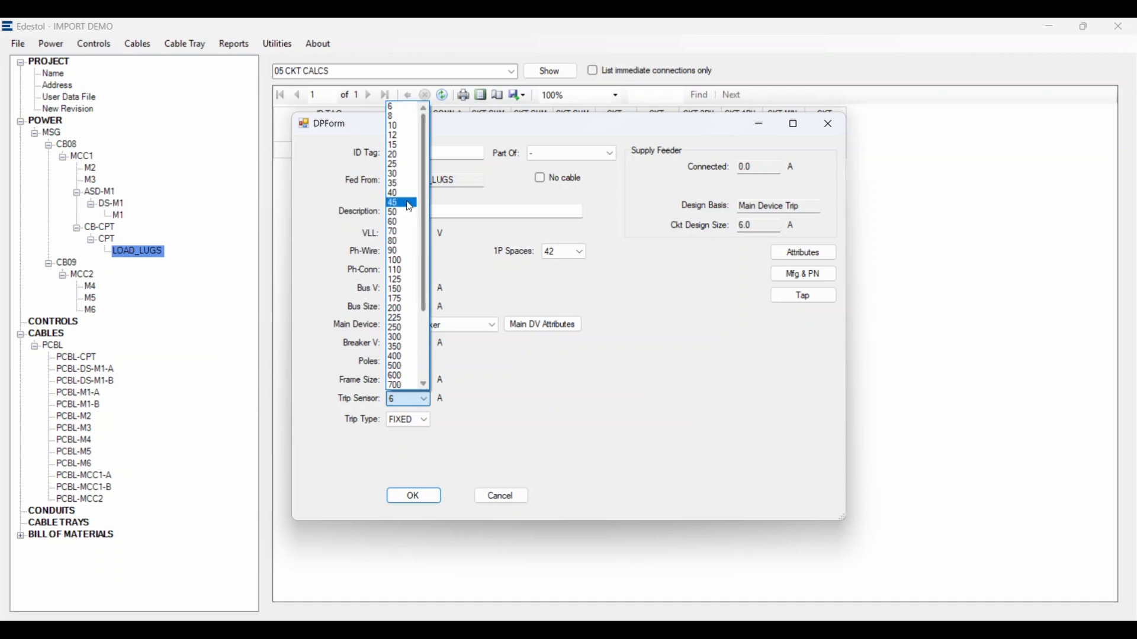
left_click(403, 213)
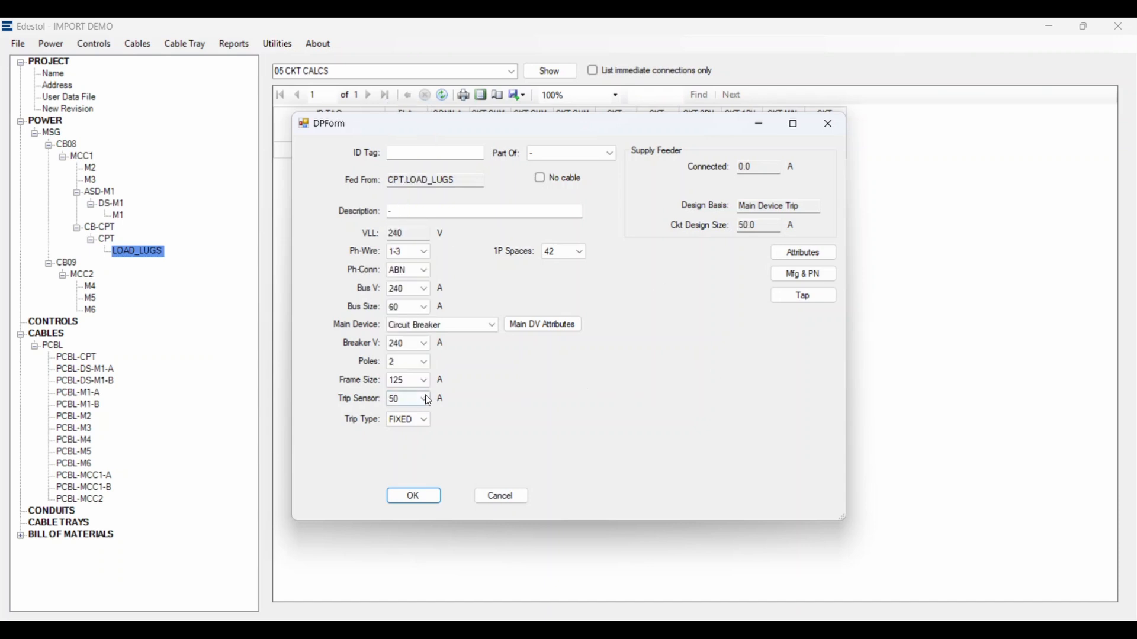
left_click(407, 402)
left_click(422, 153)
type("LP")
left_click(580, 252)
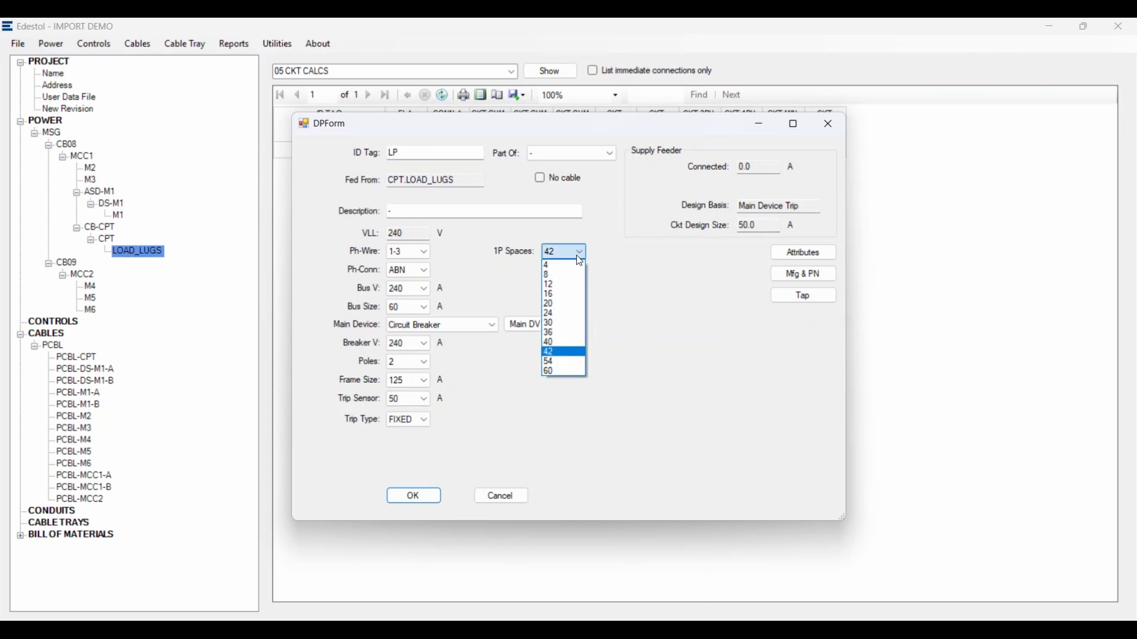
left_click(562, 303)
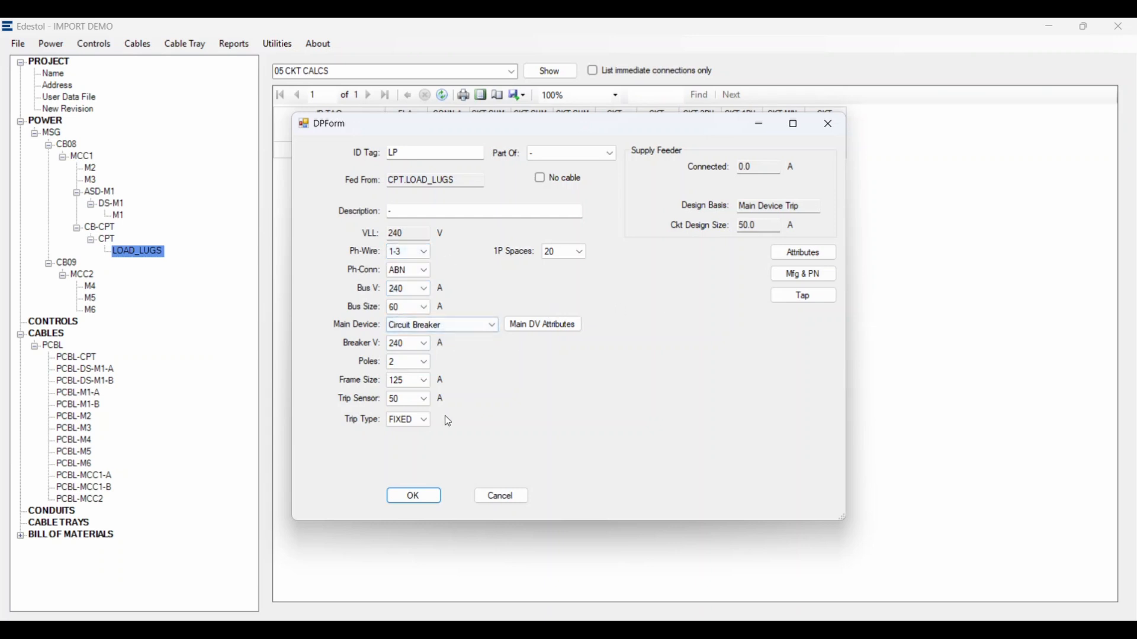
left_click(414, 497)
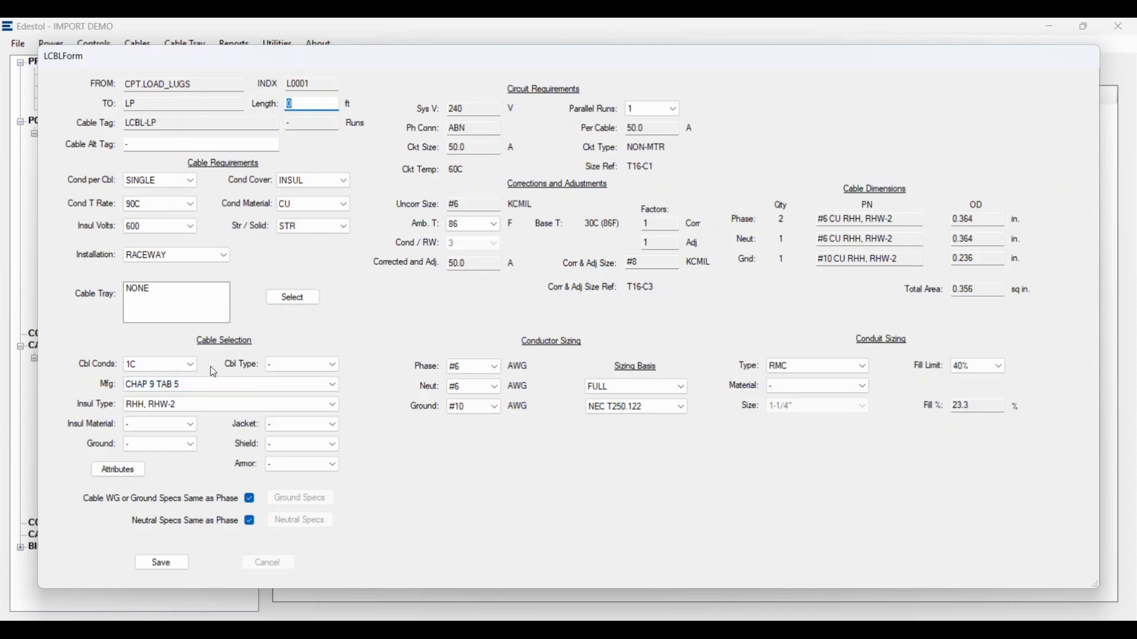
Configure the LP panel's feeder cable with manufacturer HWC, THHN, THWN-2 insulation and LFMC conduit, and save it
left_click(213, 385)
left_click(161, 417)
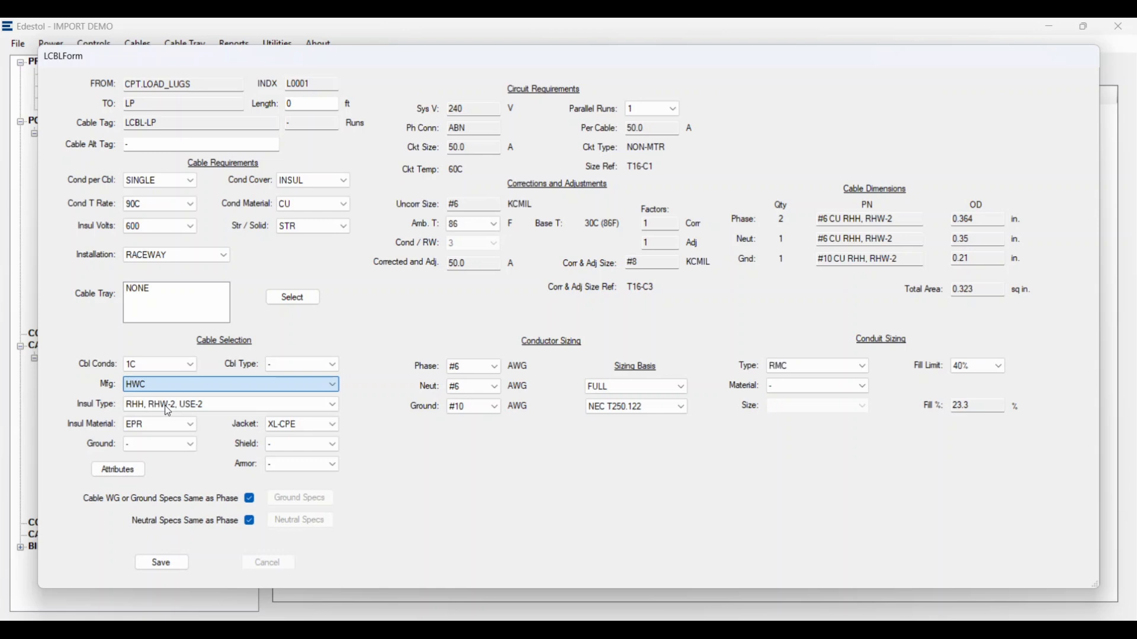
left_click(166, 407)
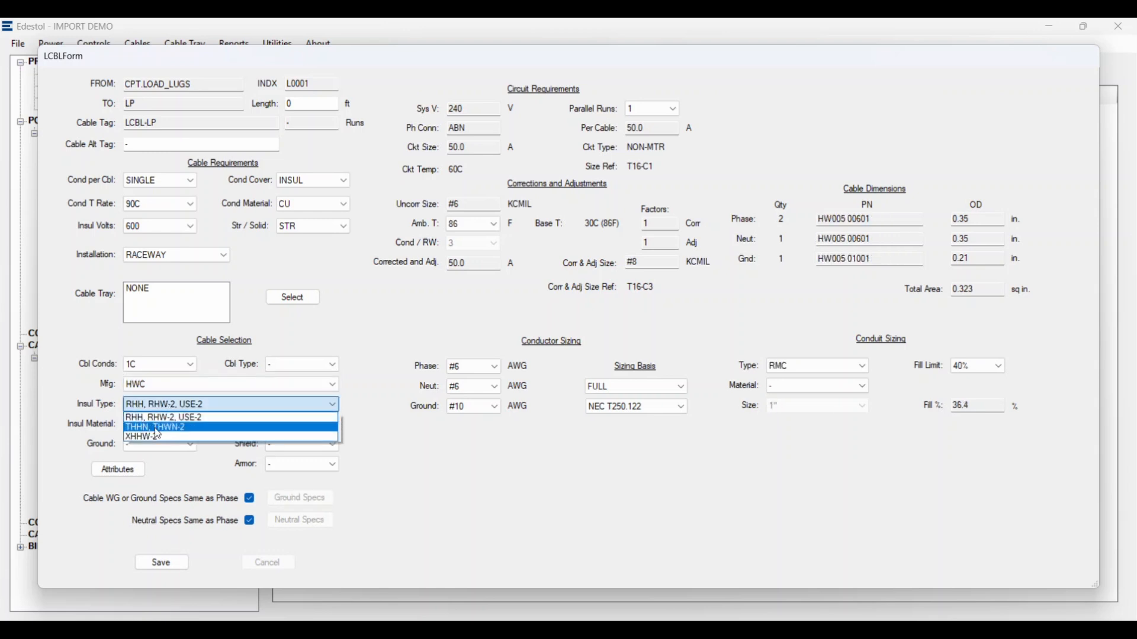
left_click(155, 429)
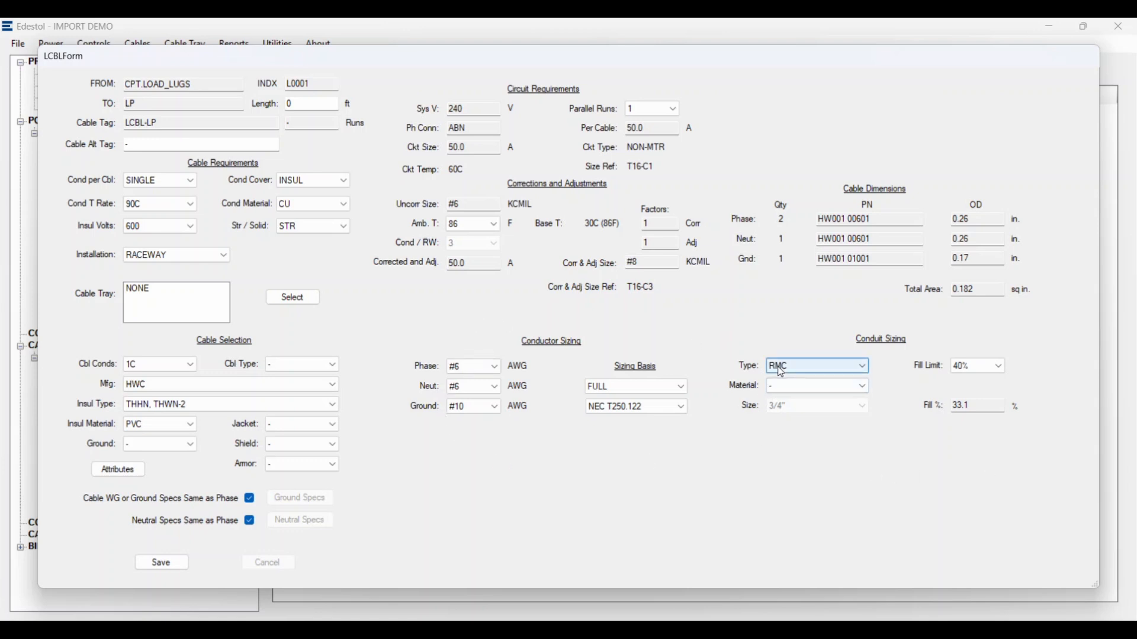
left_click(841, 374)
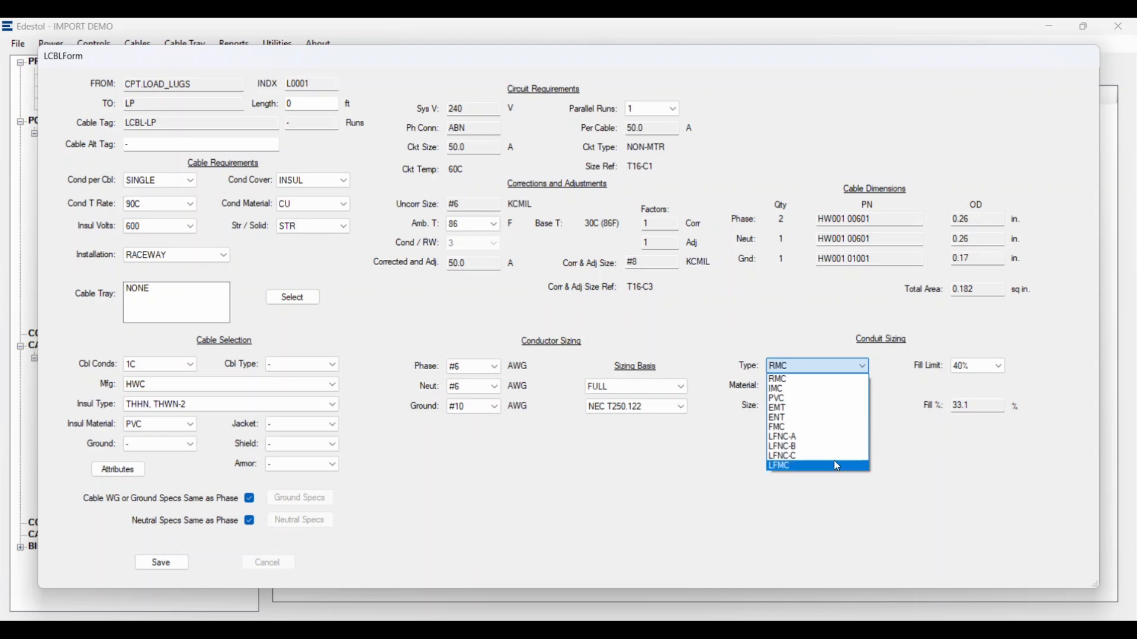
left_click(837, 470)
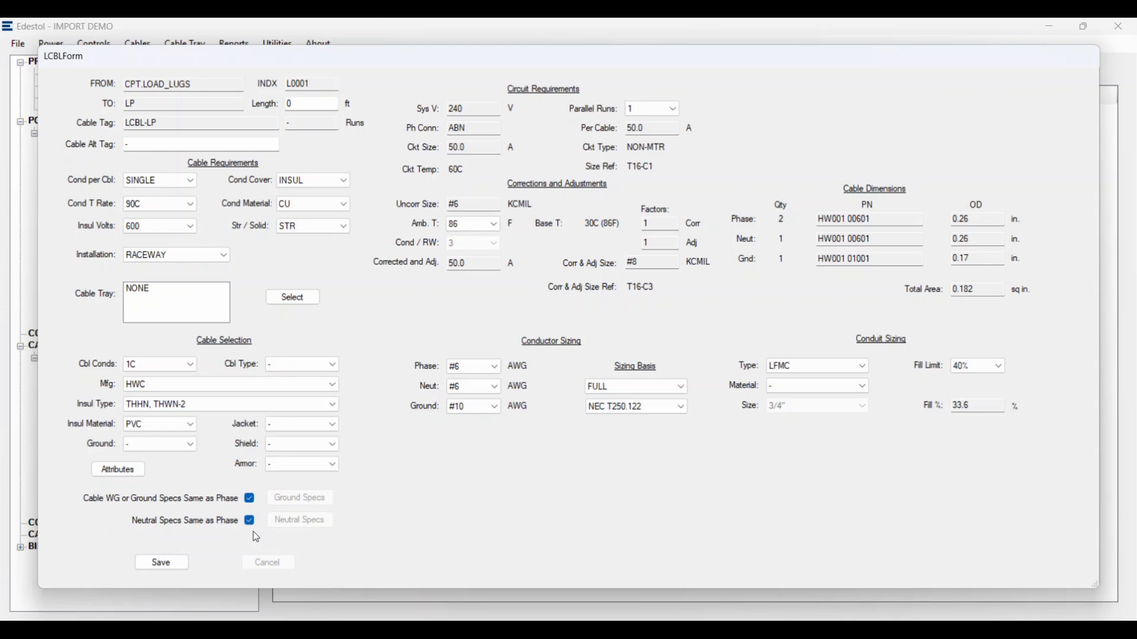
left_click(162, 563)
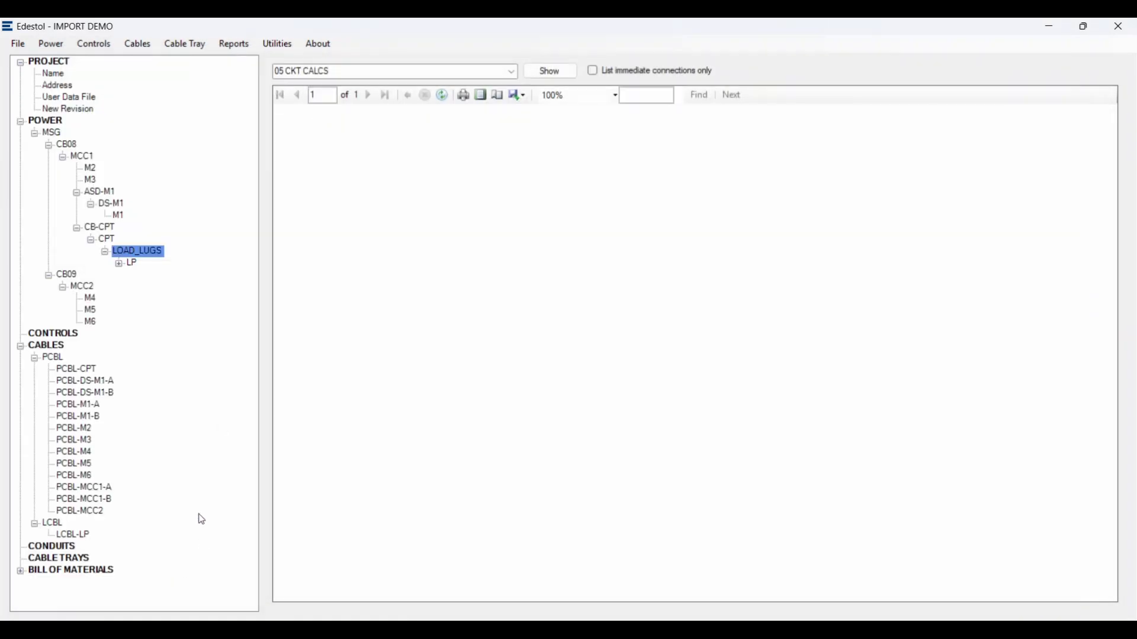
Expand the LP panel and its LEFT branch in the power tree to view the circuit spaces
left_click(118, 264)
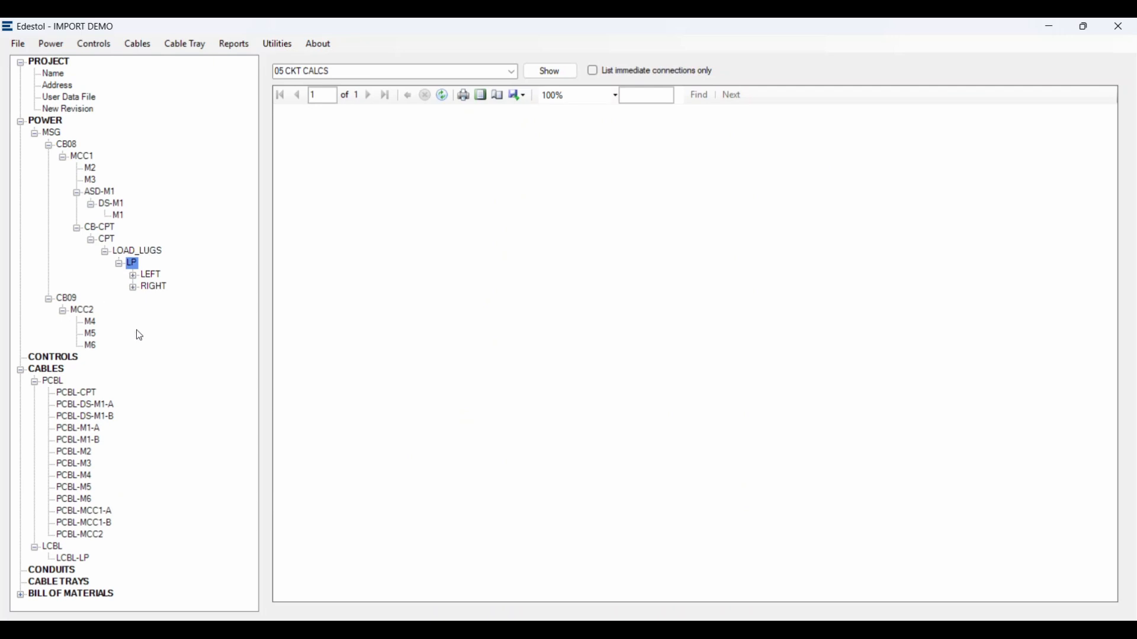
left_click(133, 276)
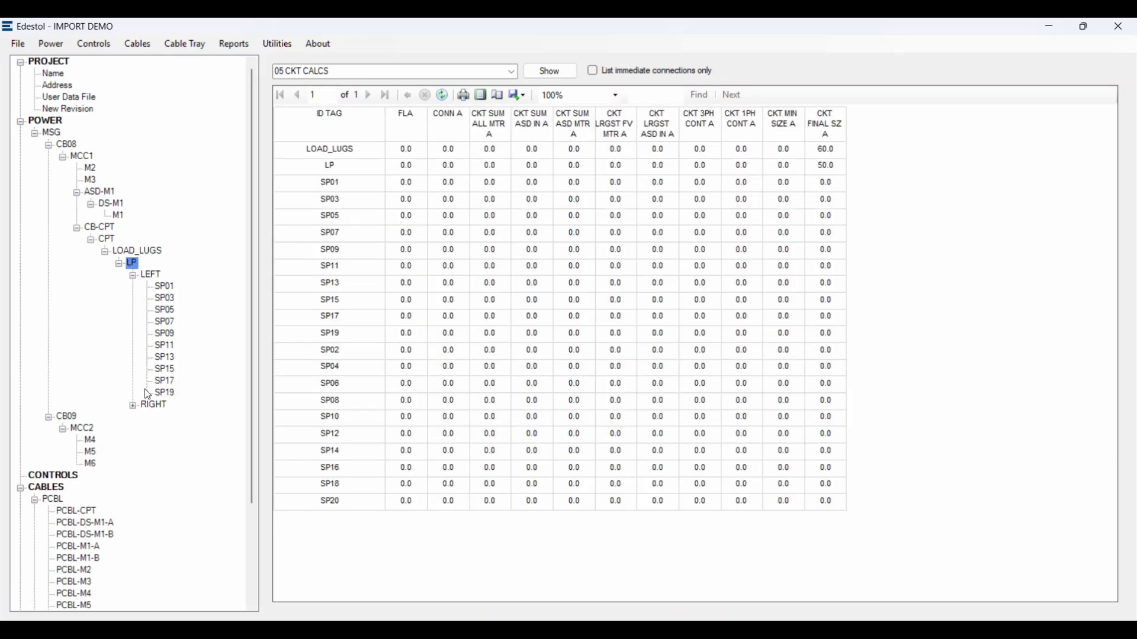
Expand the LP panel's RIGHT branch and place a 1-pole circuit breaker with a 20 A trip sensor in space SP01
left_click(133, 407)
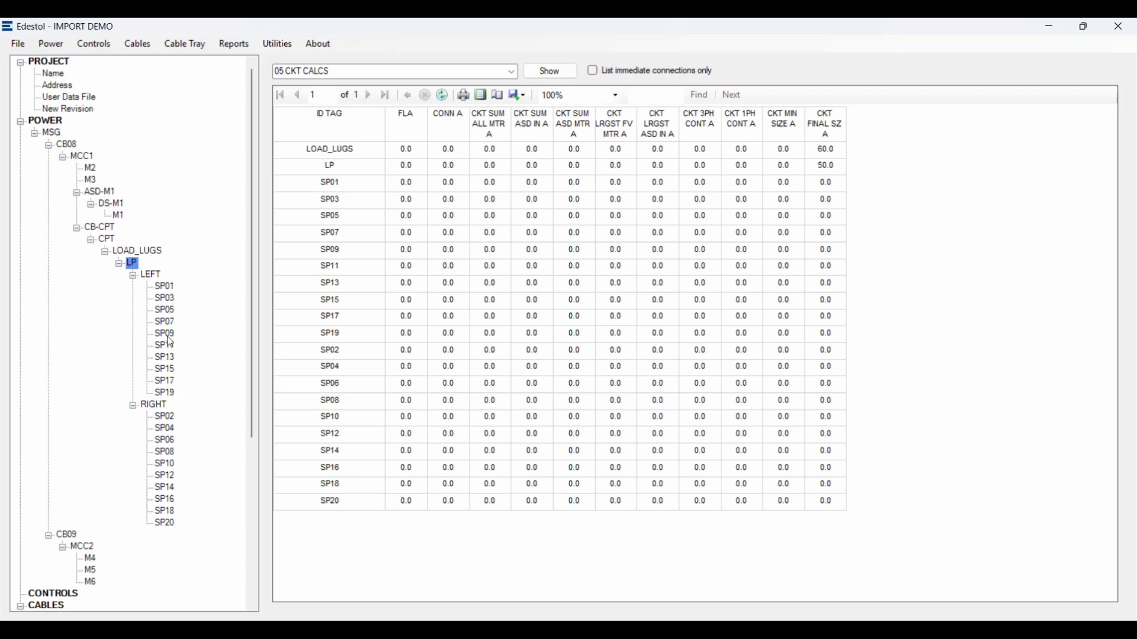
left_click(42, 41)
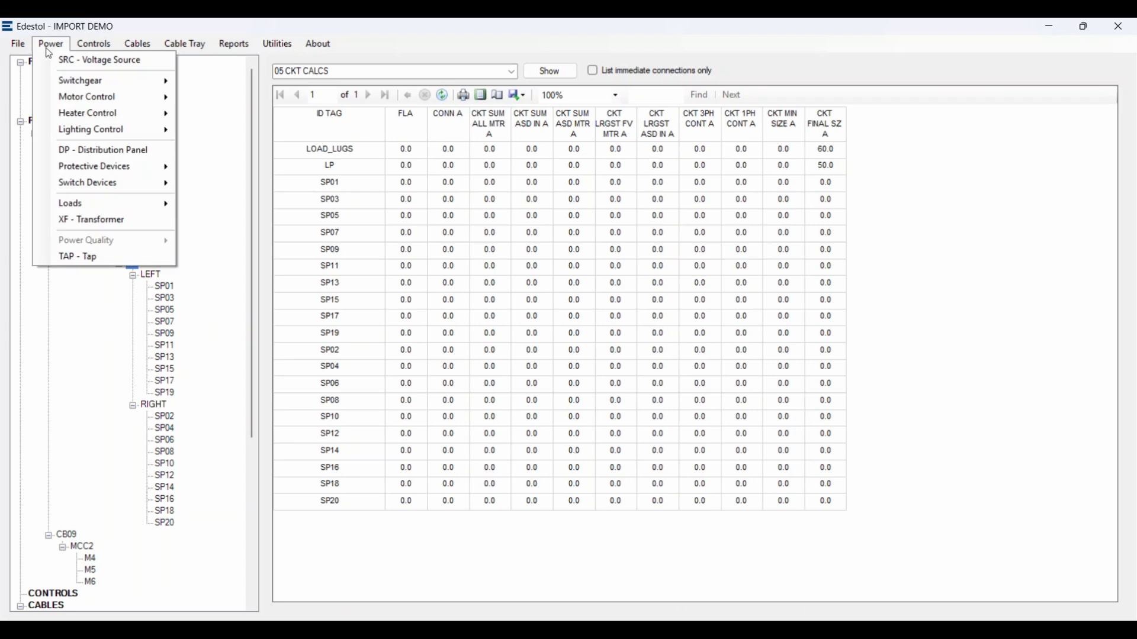
mouse_move(67, 168)
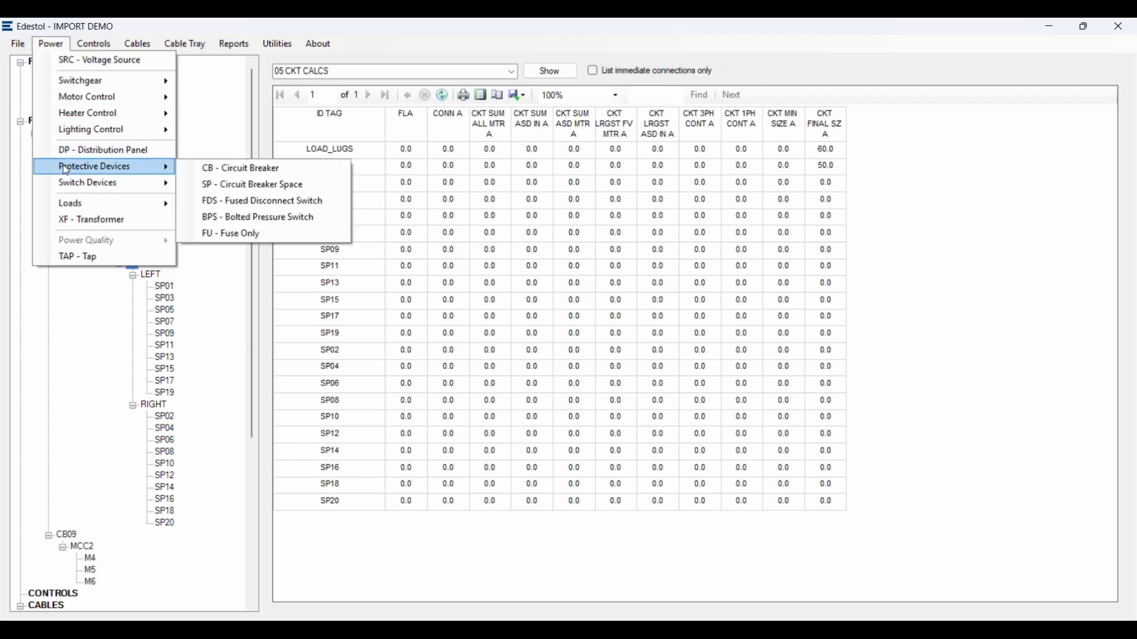
left_click(258, 170)
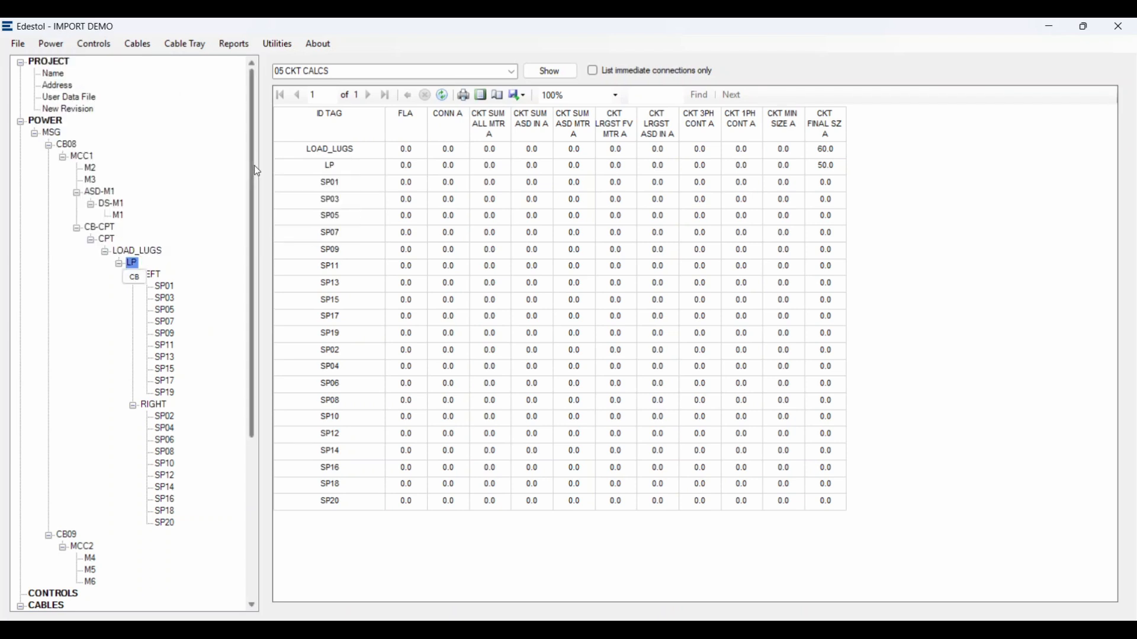
left_click(168, 288)
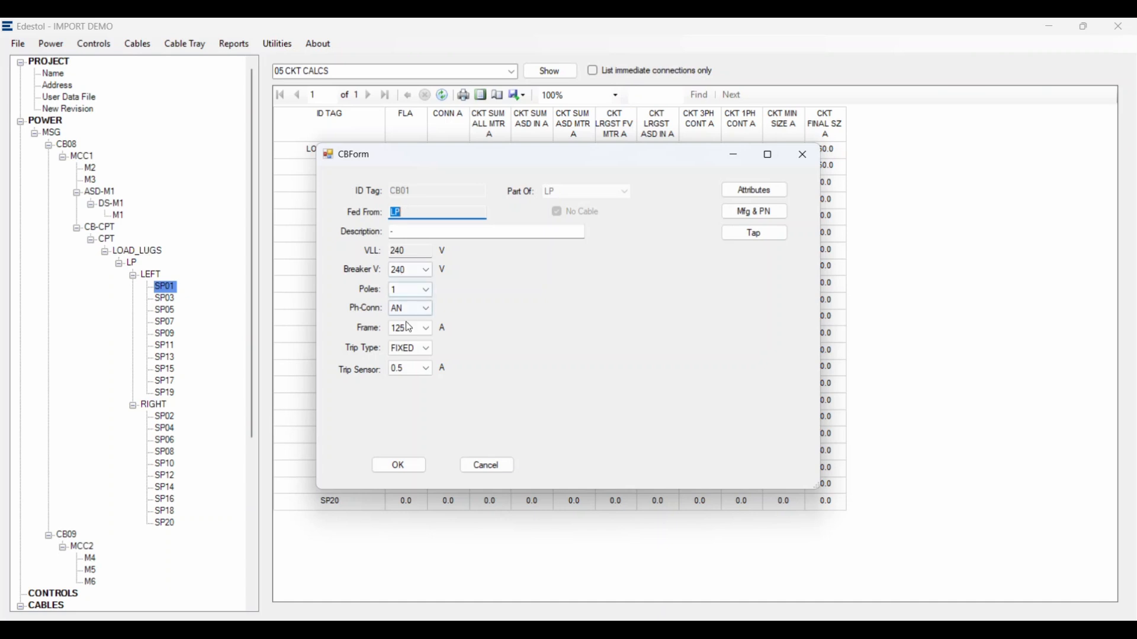
left_click(412, 371)
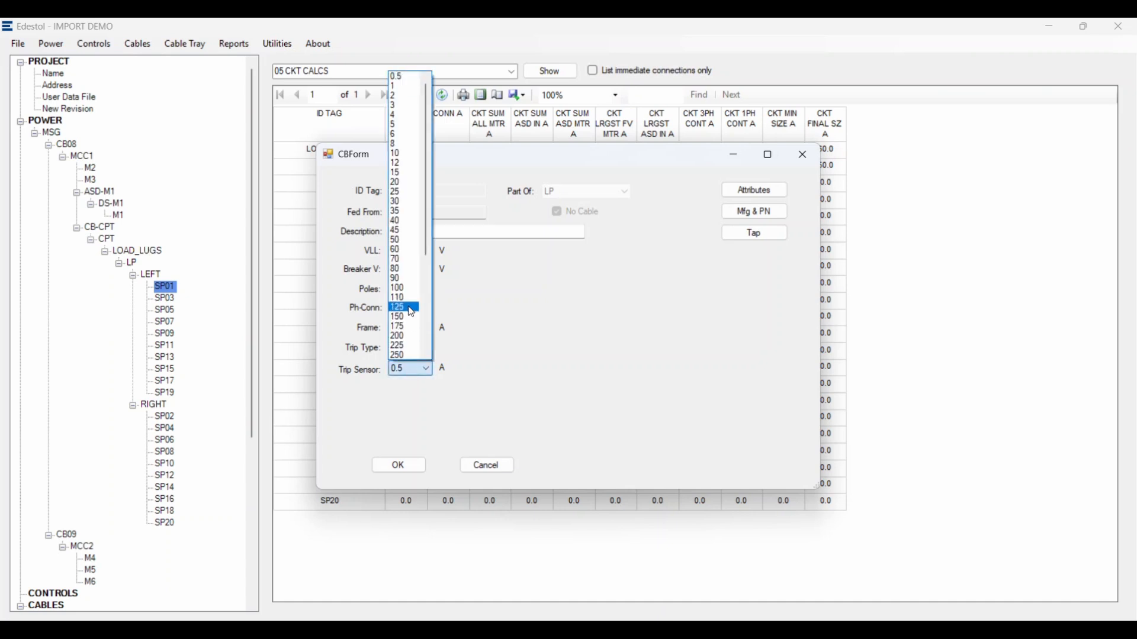
left_click(406, 191)
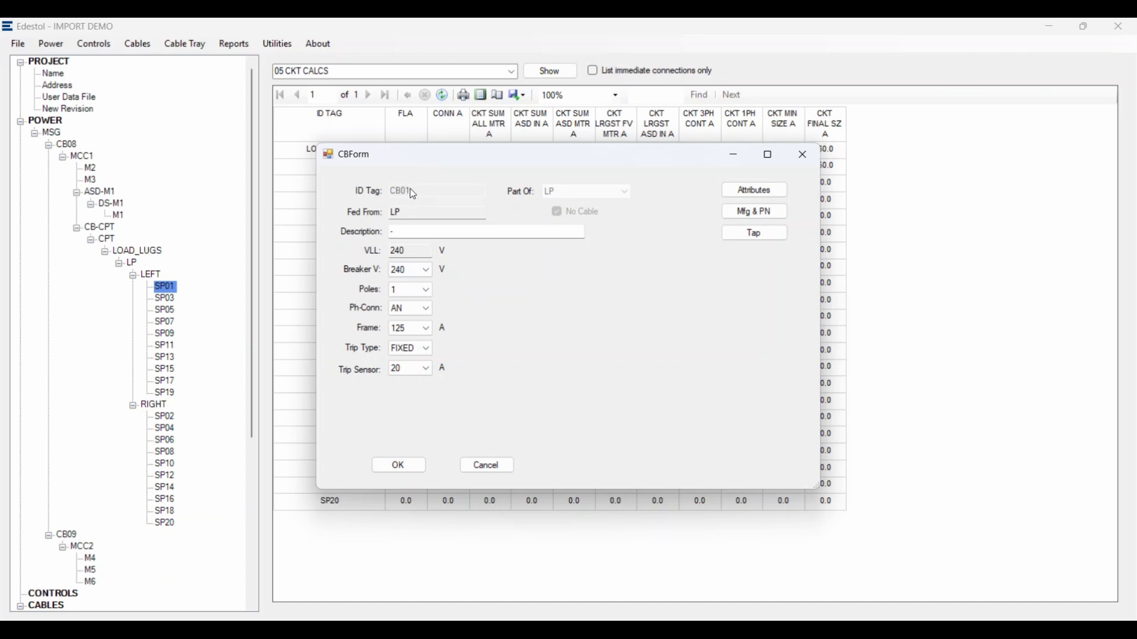
left_click(393, 469)
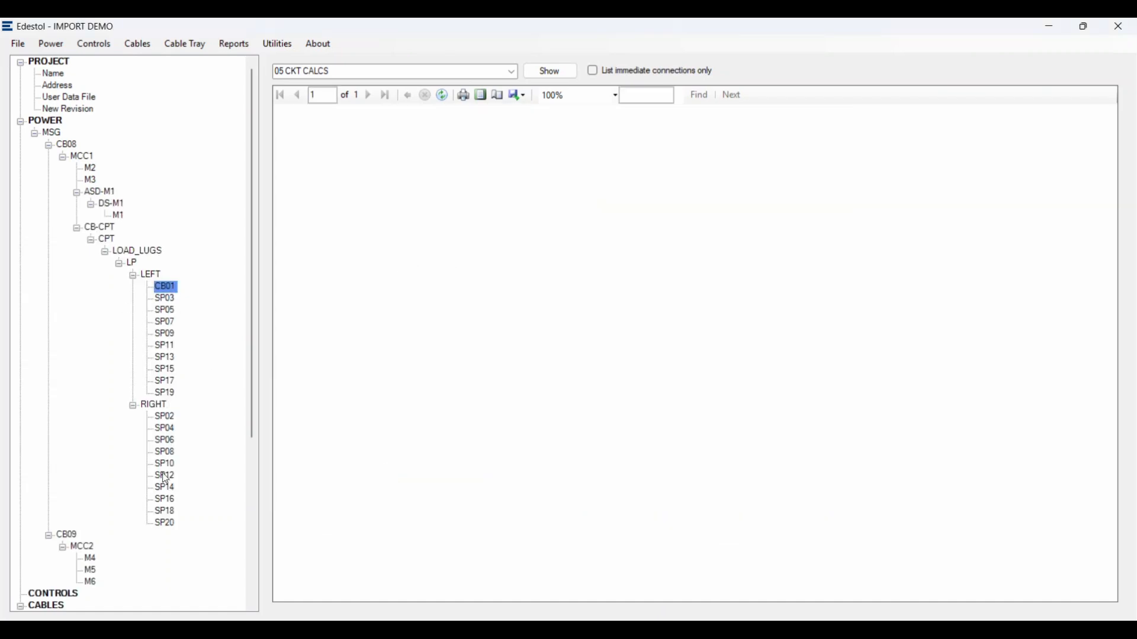
Copy breaker CB01 and start pasting it into all remaining LEFT spaces of the LP panel, SP03 through SP19
left_click(165, 287)
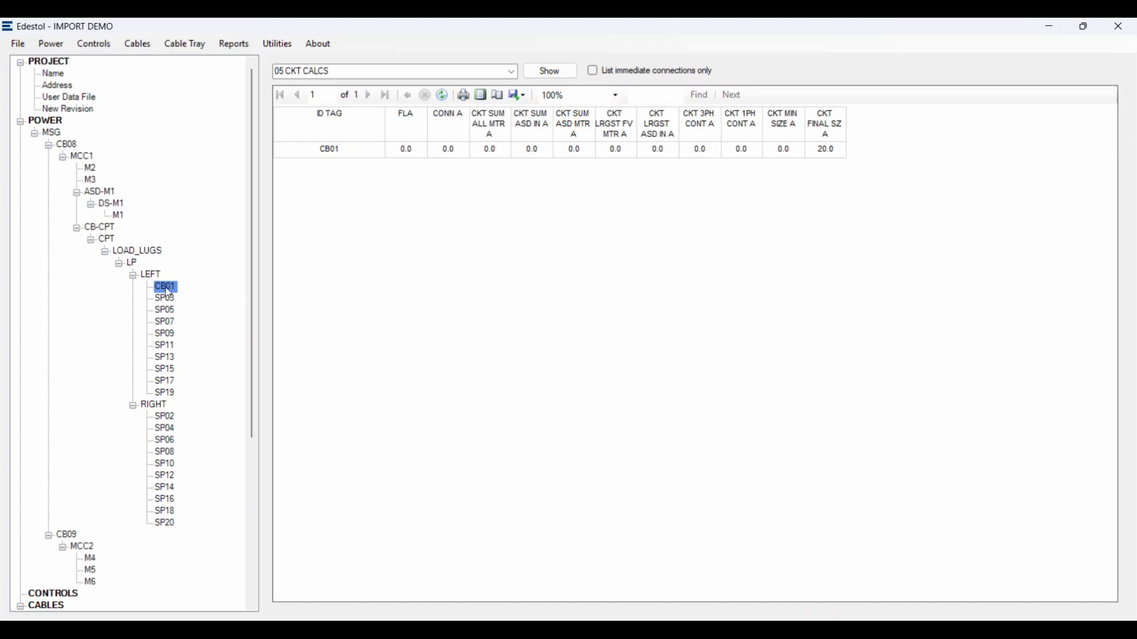
right_click(167, 290)
left_click(212, 297)
left_click(168, 300)
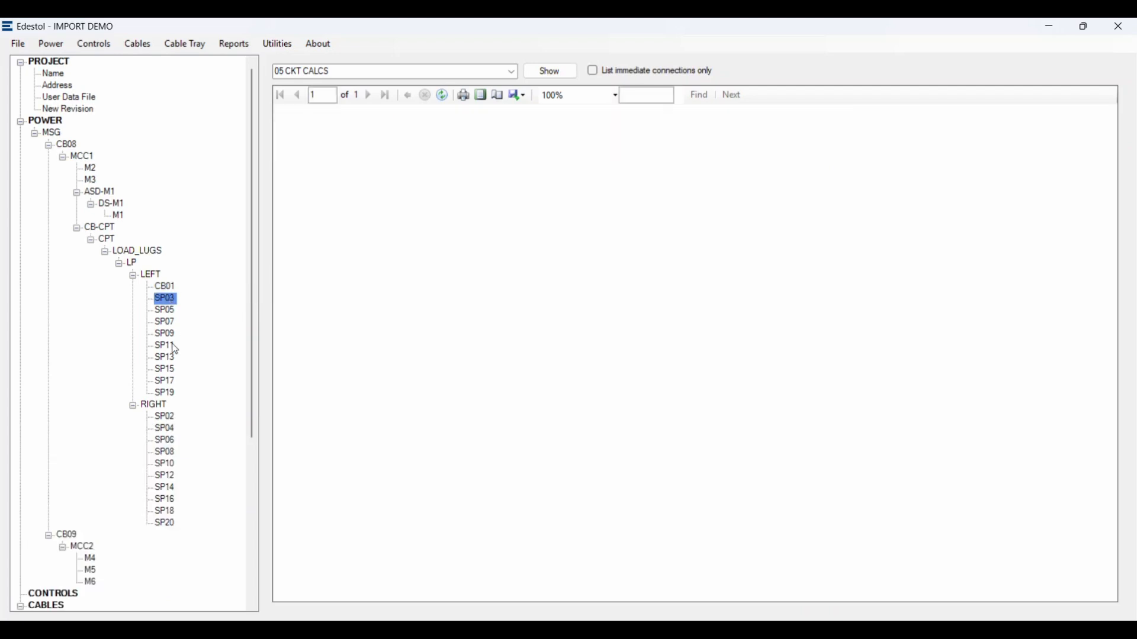
left_click(166, 394, "shift")
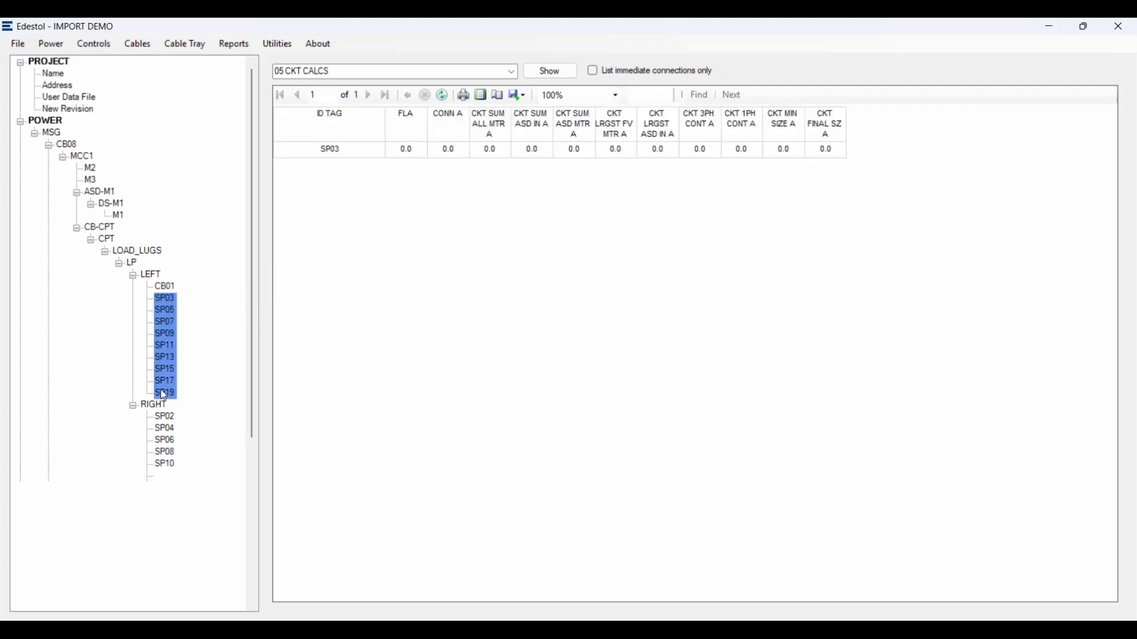
right_click(163, 311)
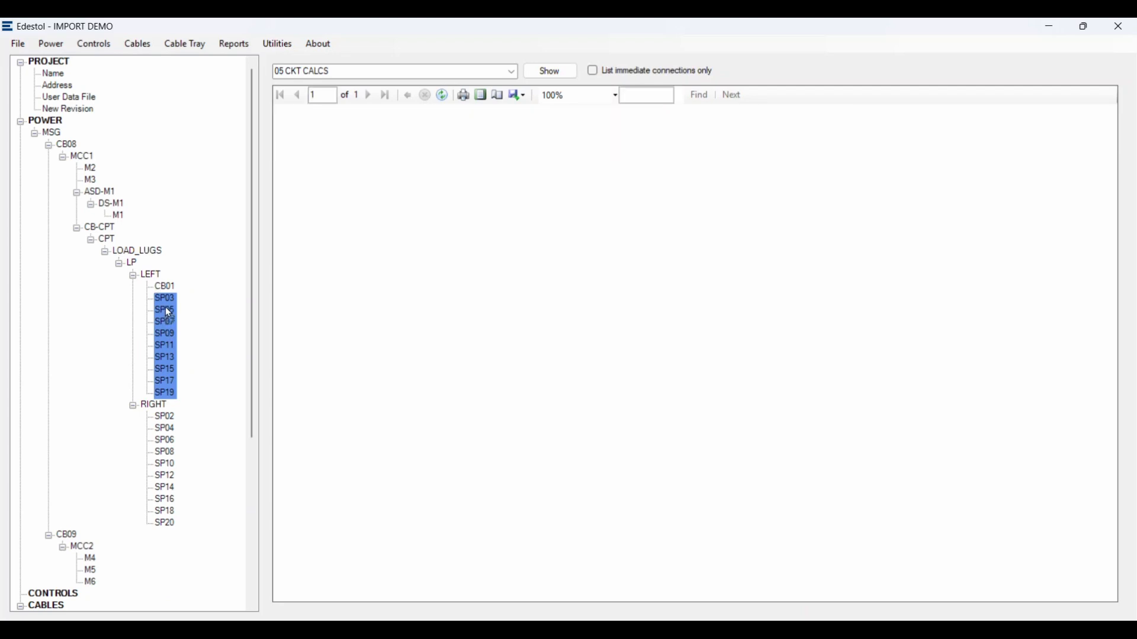
right_click(166, 310)
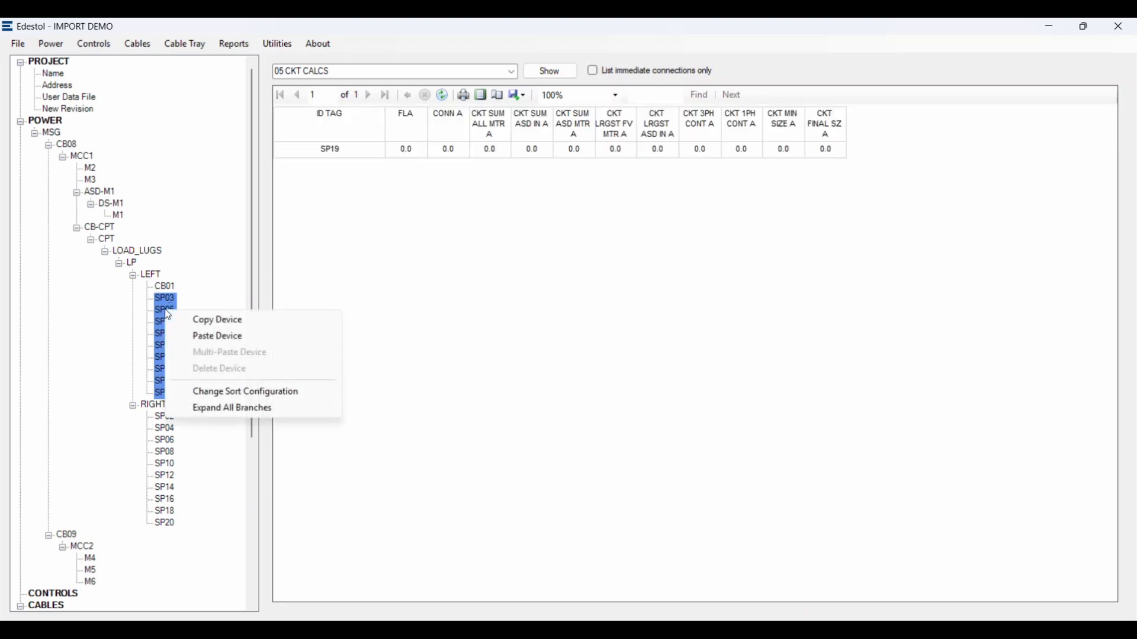
left_click(199, 341)
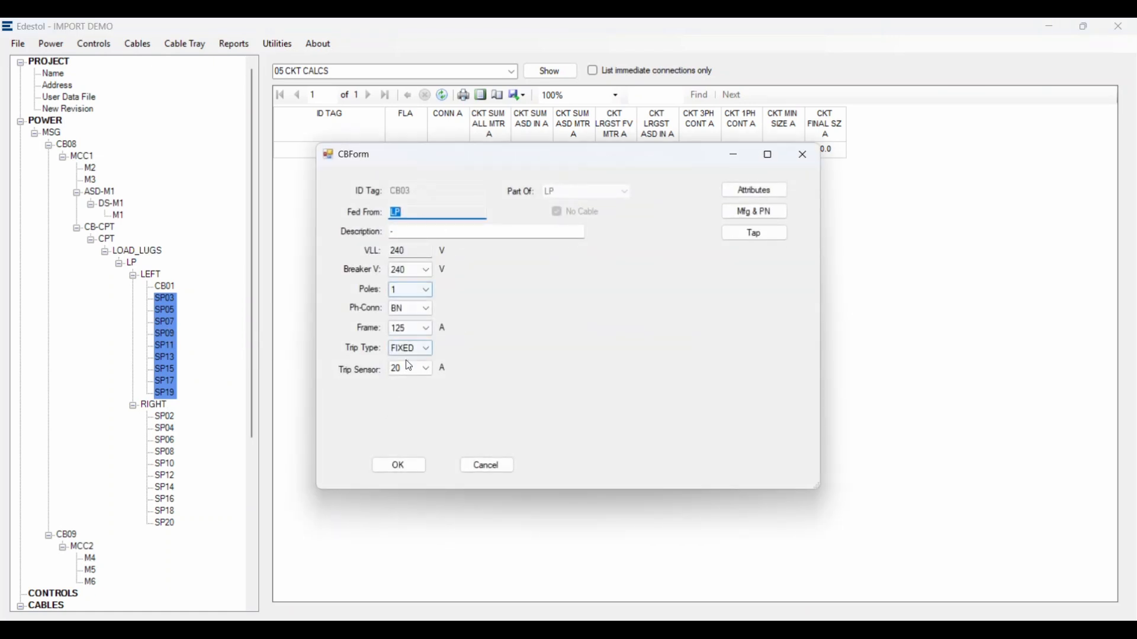
Accept the pasted breakers CB03 through CB19 one by one with their copied 1-pole, 20 A settings
left_click(399, 467)
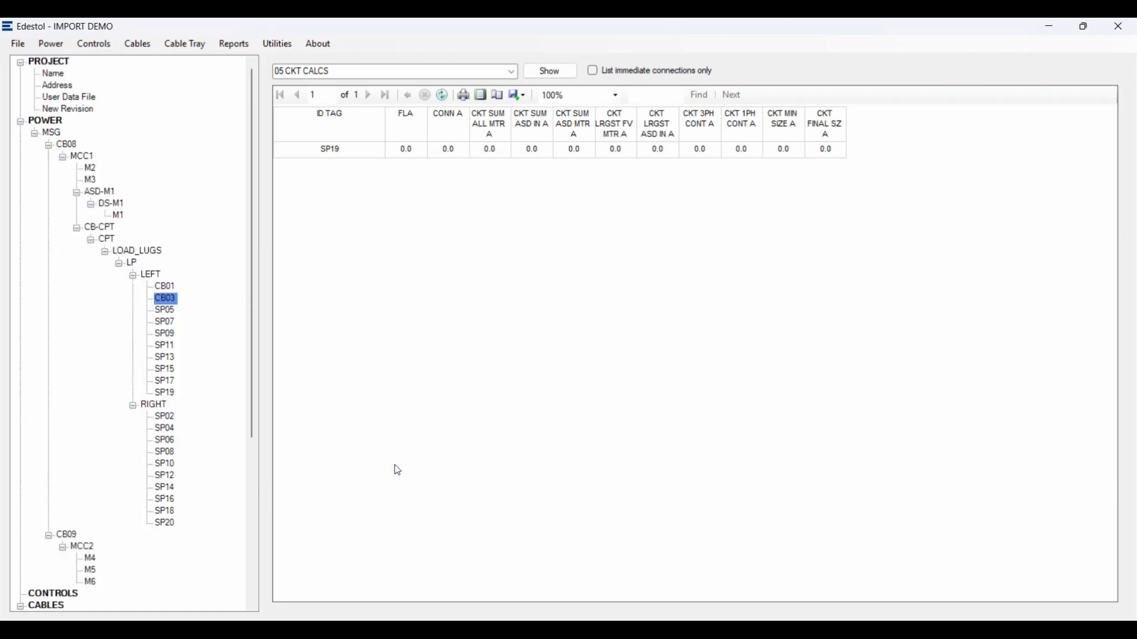
left_click(398, 466)
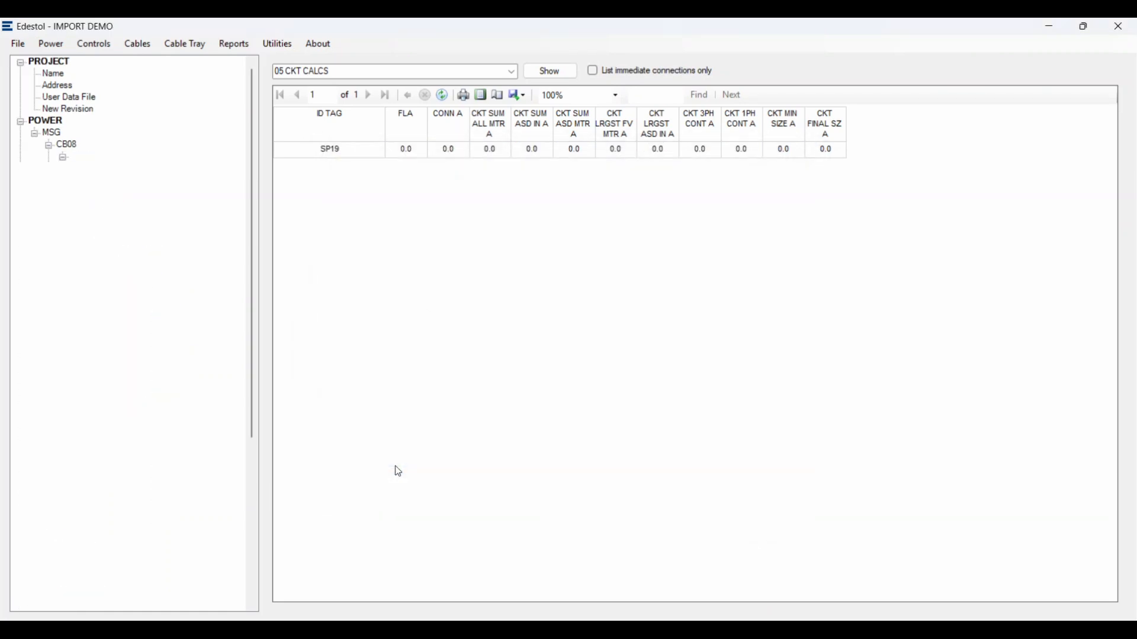
left_click(398, 468)
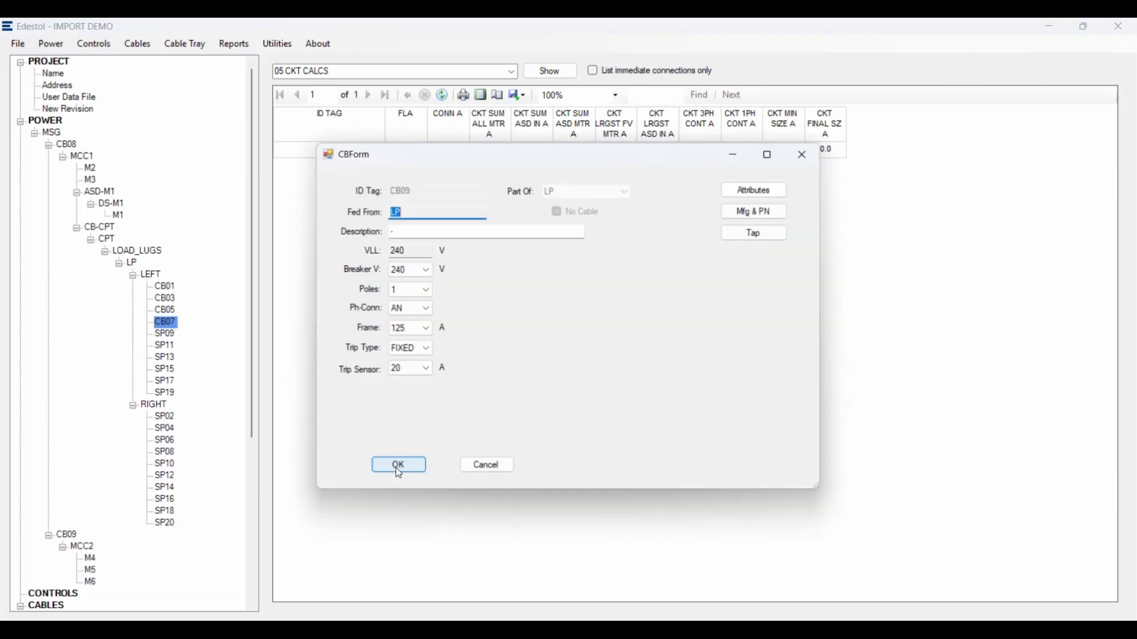
left_click(399, 468)
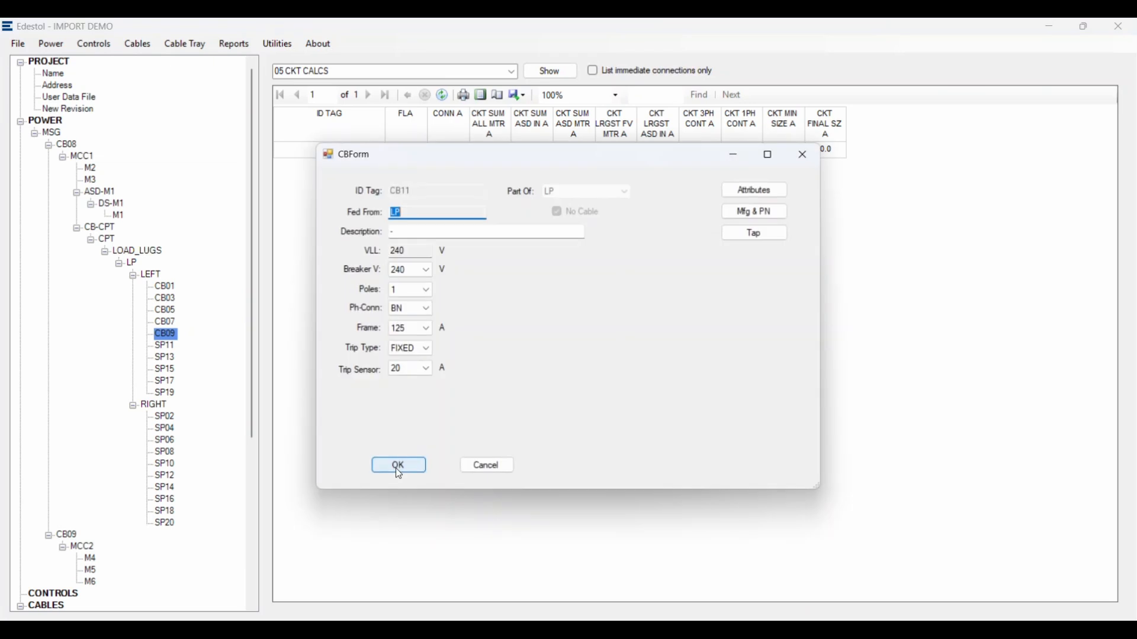
left_click(398, 468)
left_click(400, 472)
left_click(399, 467)
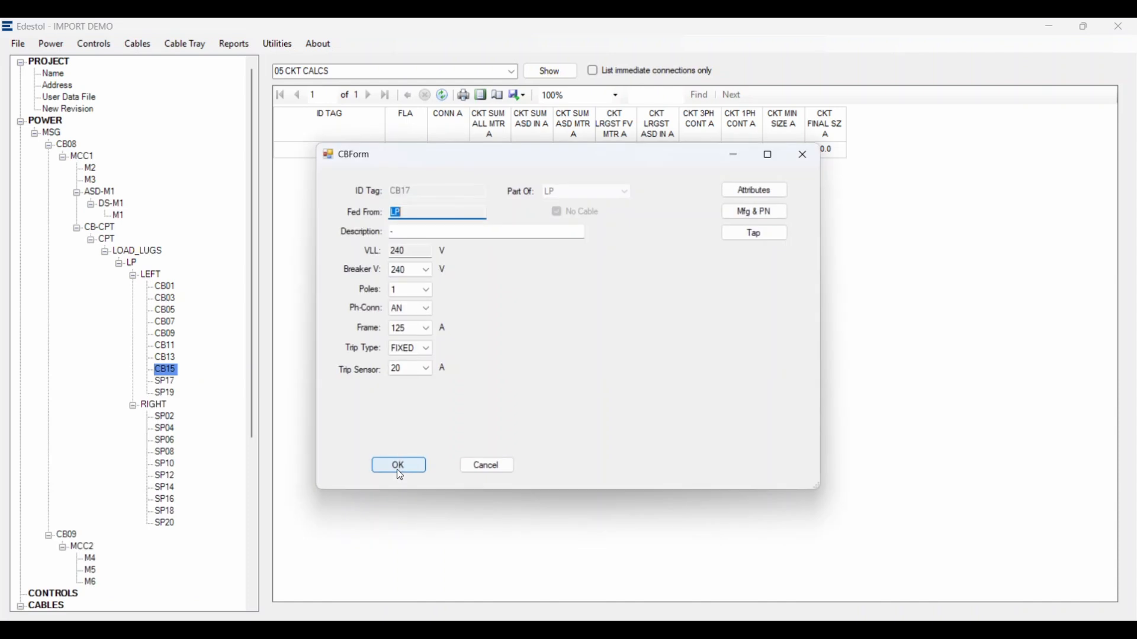
left_click(399, 472)
left_click(397, 470)
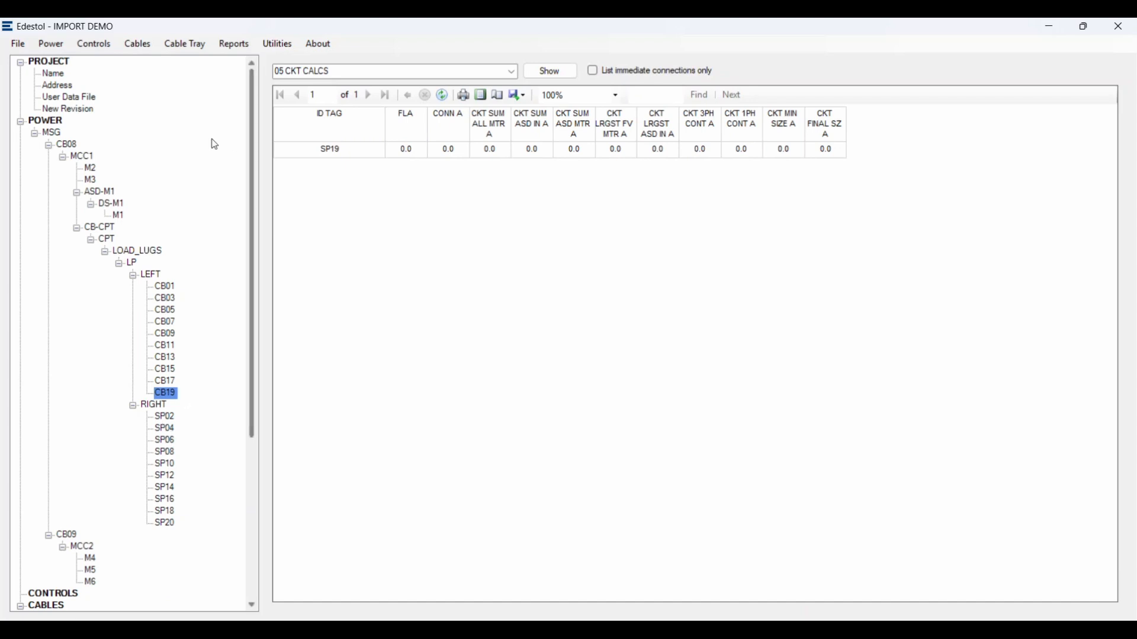
Place a 2-pole circuit breaker in LP space SP02 with a 30 A trip sensor
left_click(48, 45)
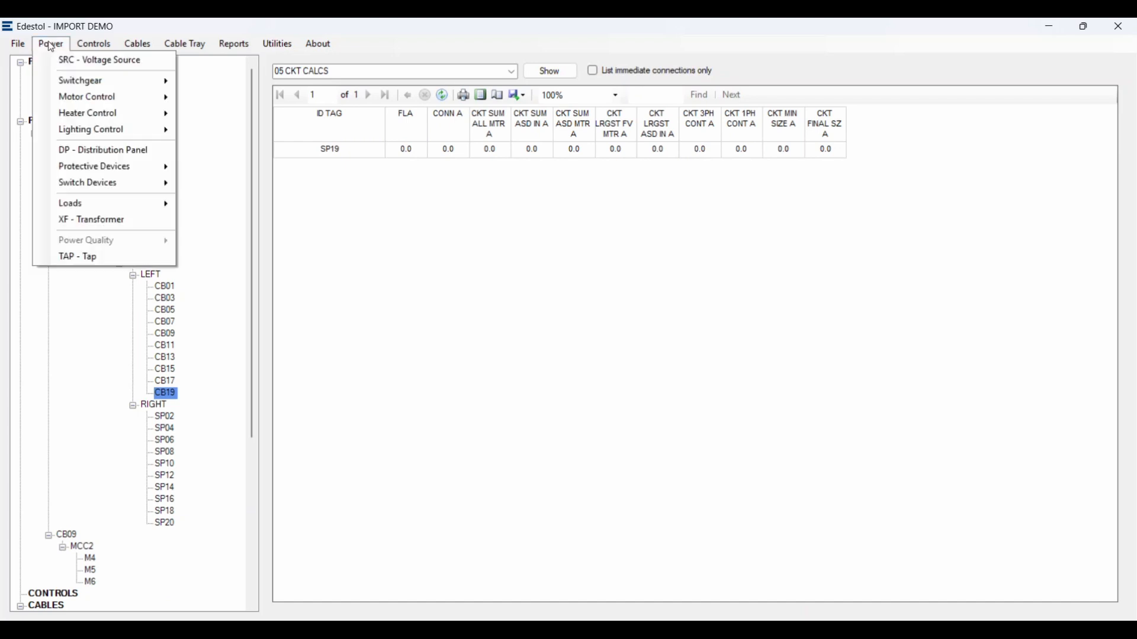
mouse_move(97, 167)
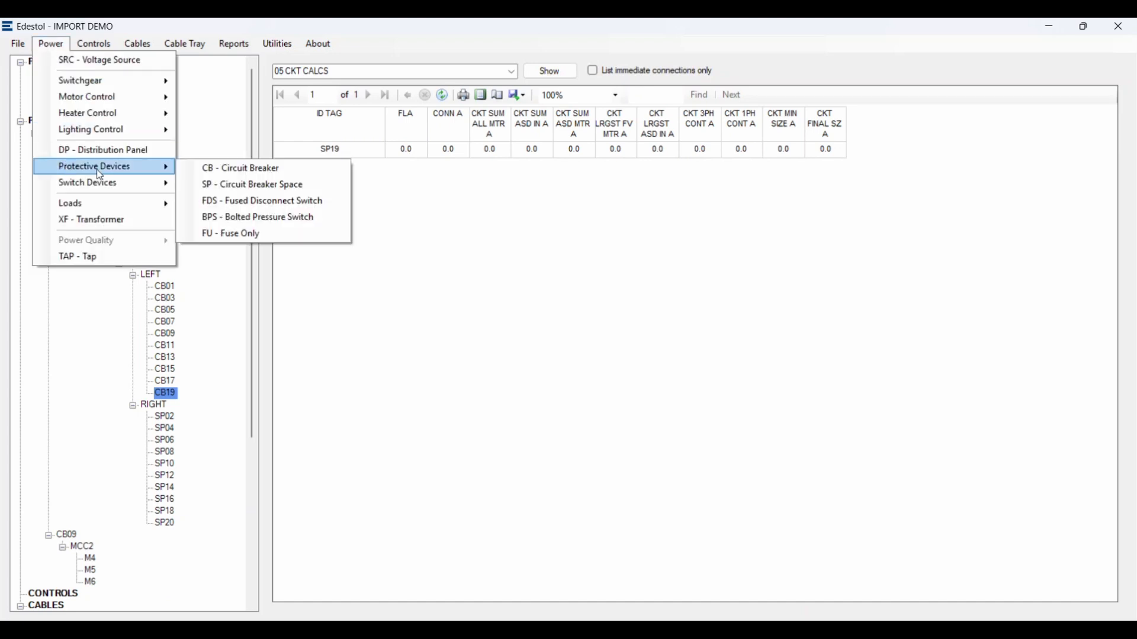
left_click(208, 169)
left_click(167, 418)
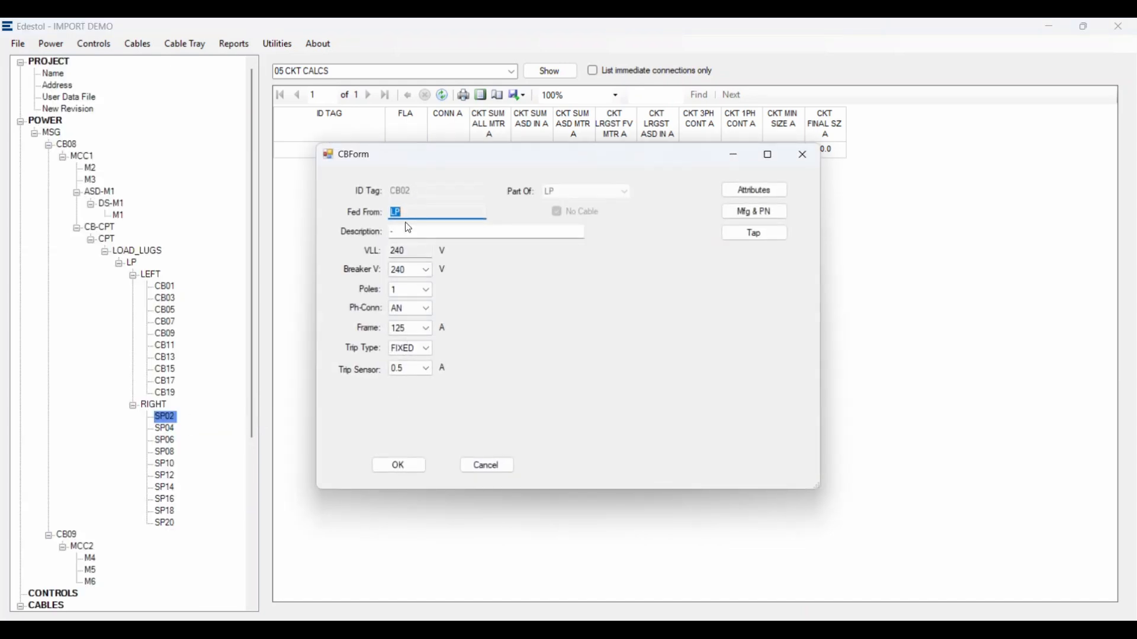
left_click(413, 289)
left_click(397, 311)
left_click(409, 369)
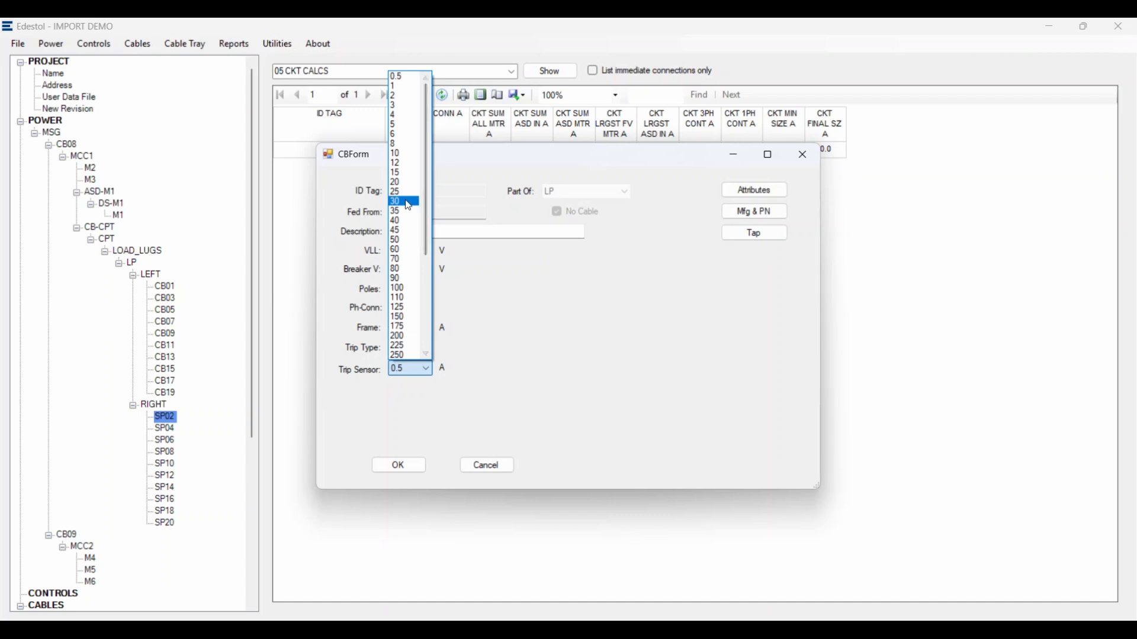
left_click(406, 202)
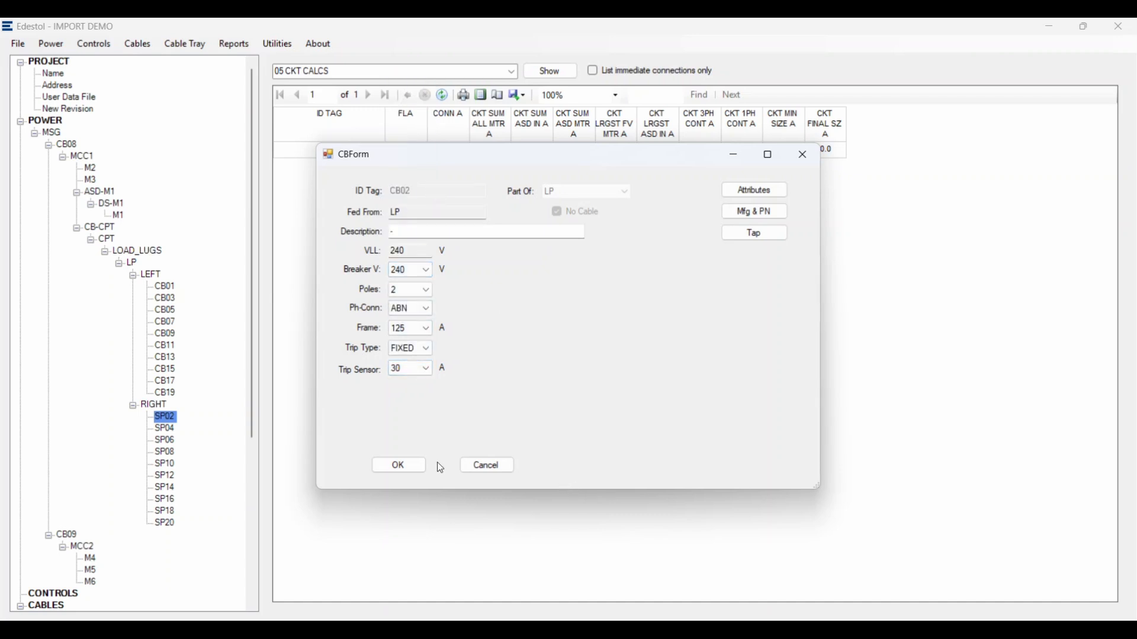
left_click(399, 469)
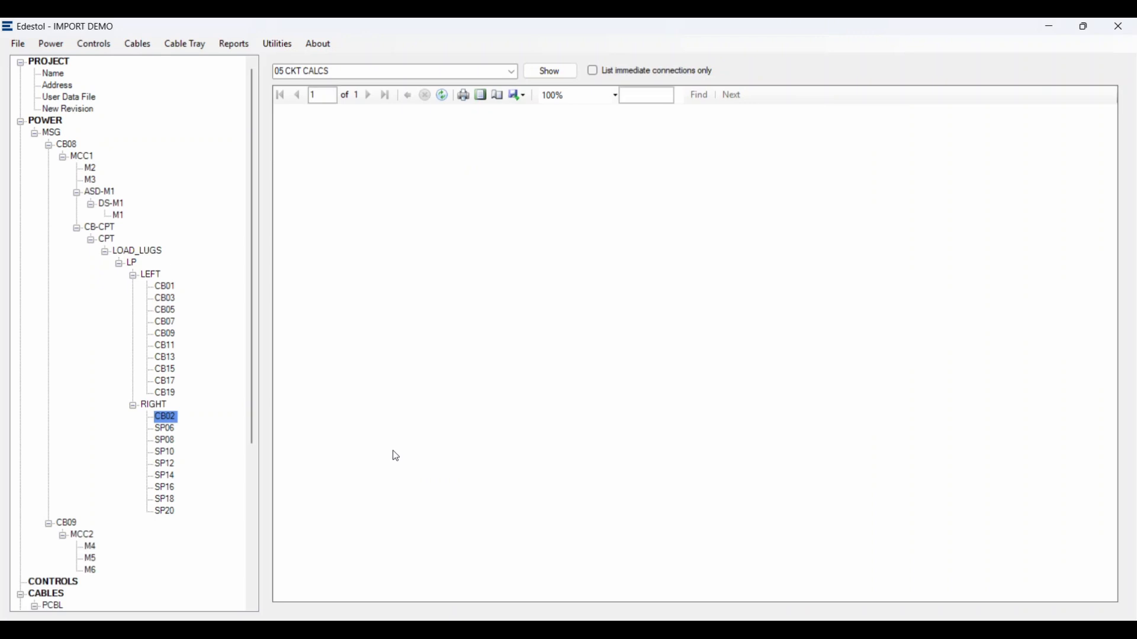
Copy breaker CB02 and paste it into spaces SP06 through SP20, accepting each 2-pole, 30 A copy
left_click(173, 419)
right_click(172, 421)
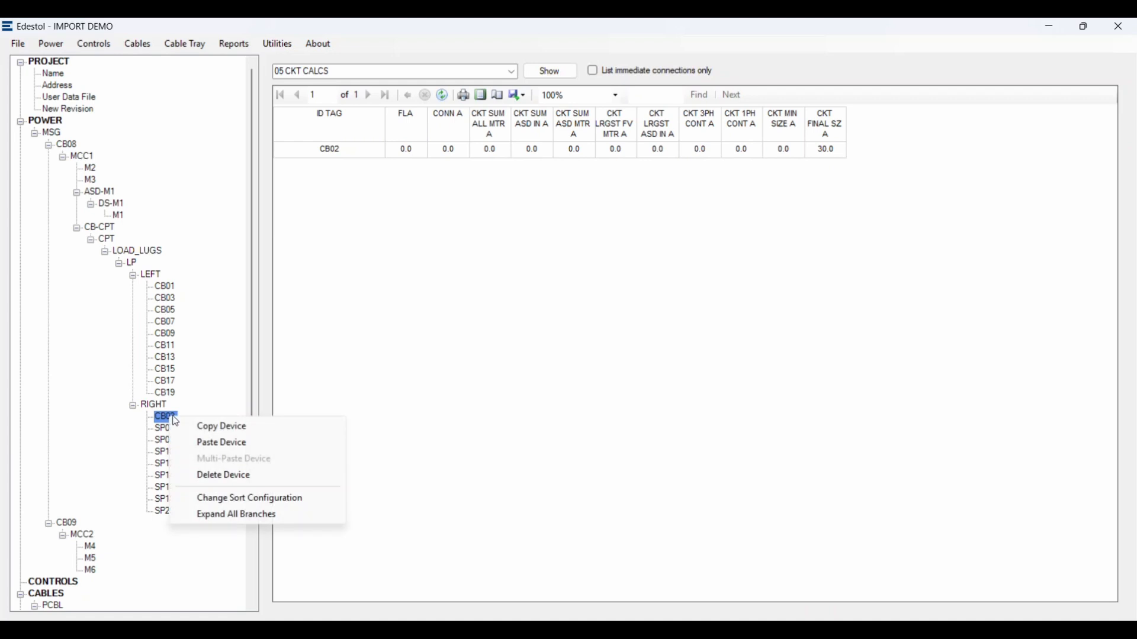
left_click(222, 427)
left_click(172, 430)
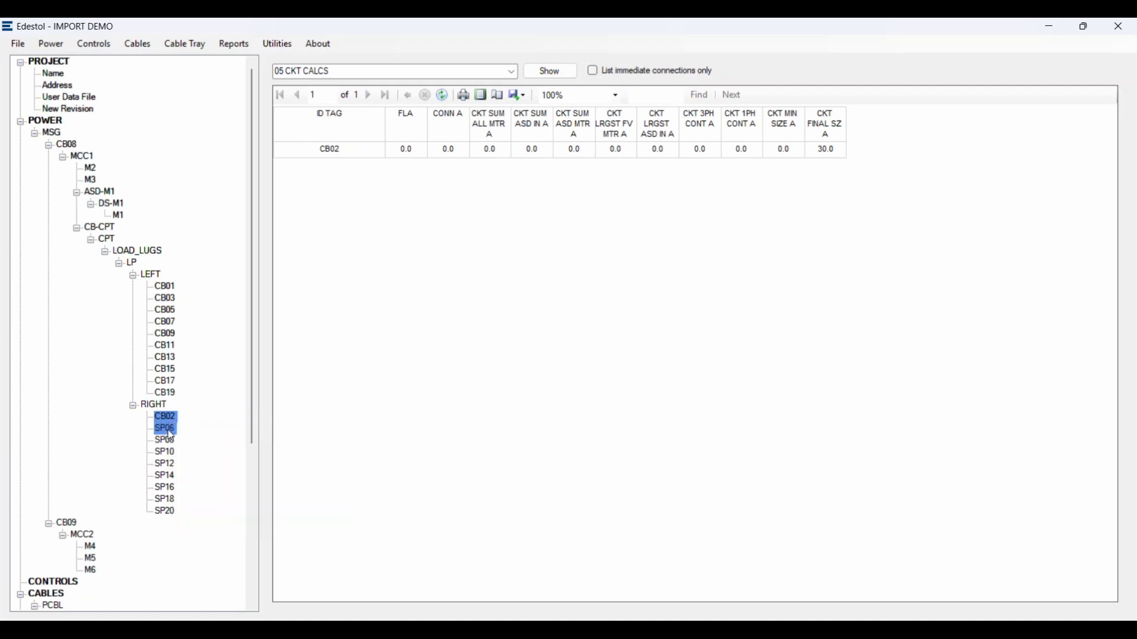
left_click(167, 513, "shift")
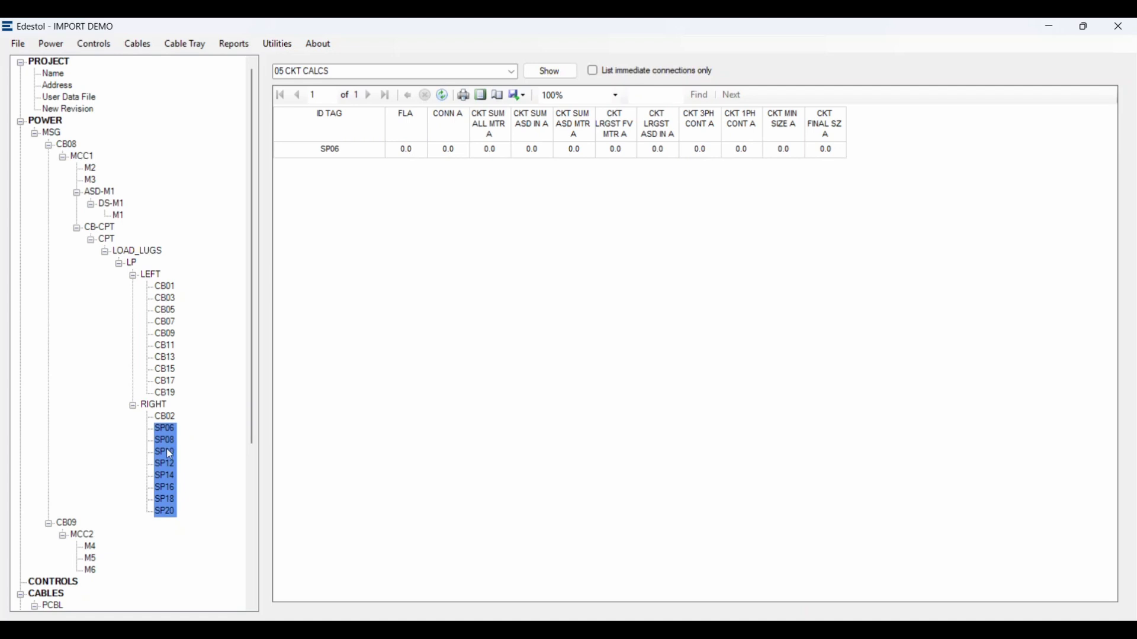
right_click(163, 446)
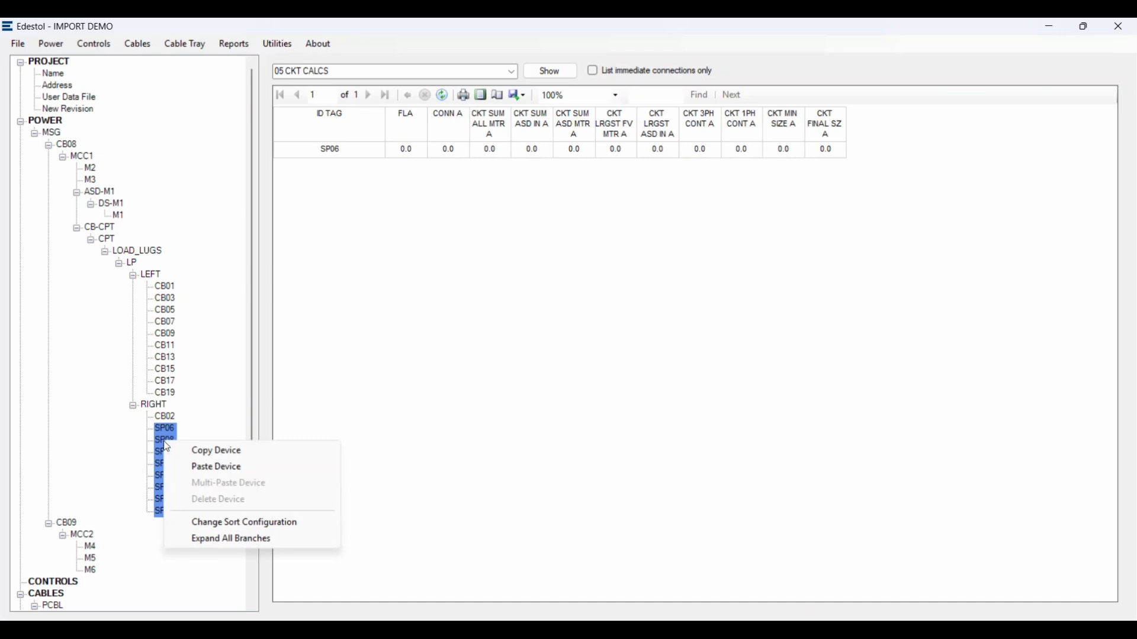
left_click(209, 469)
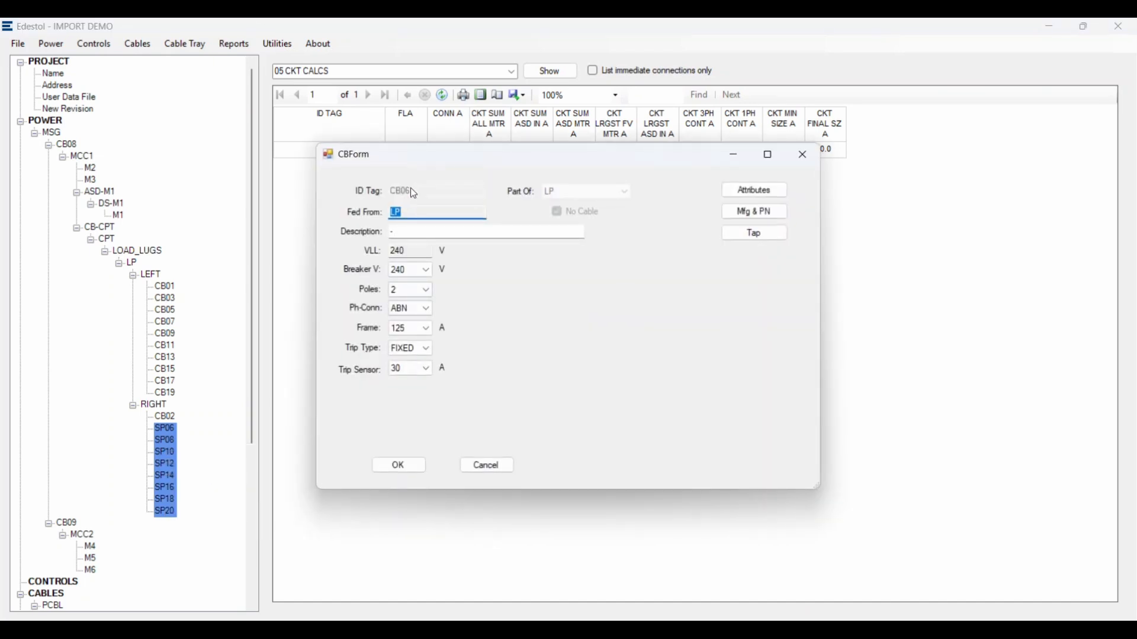
left_click(398, 466)
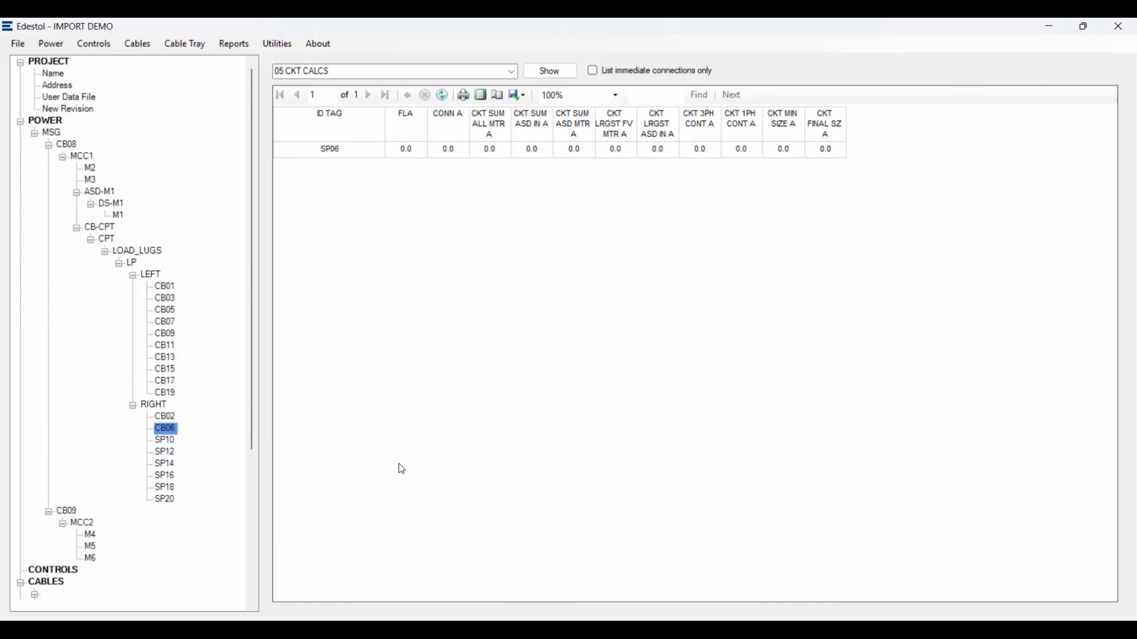
left_click(400, 467)
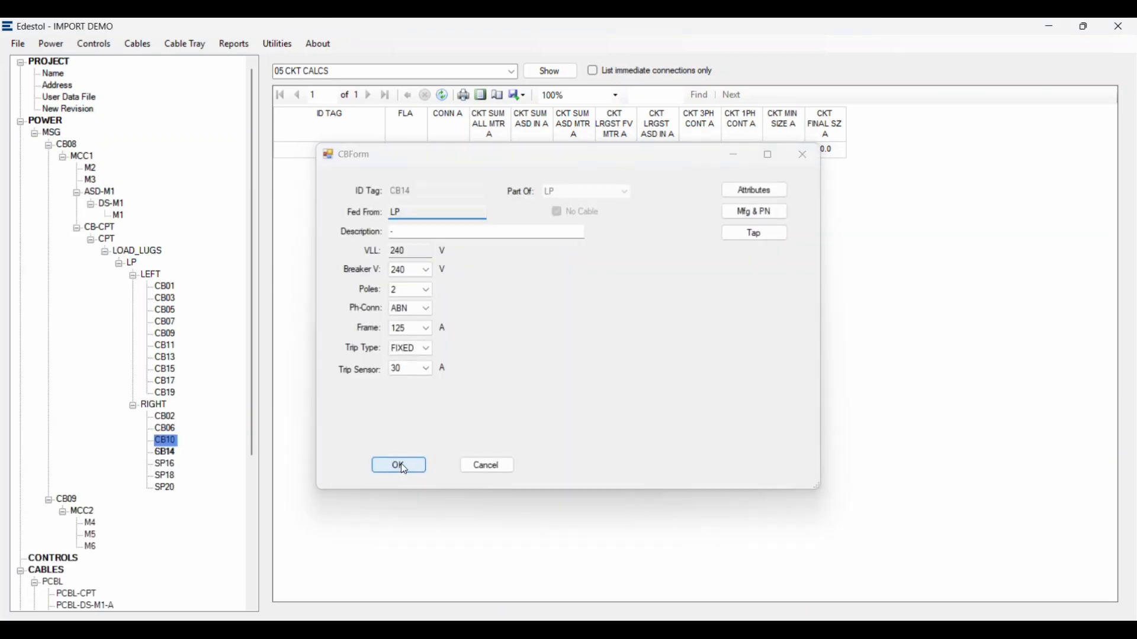
left_click(402, 468)
left_click(403, 467)
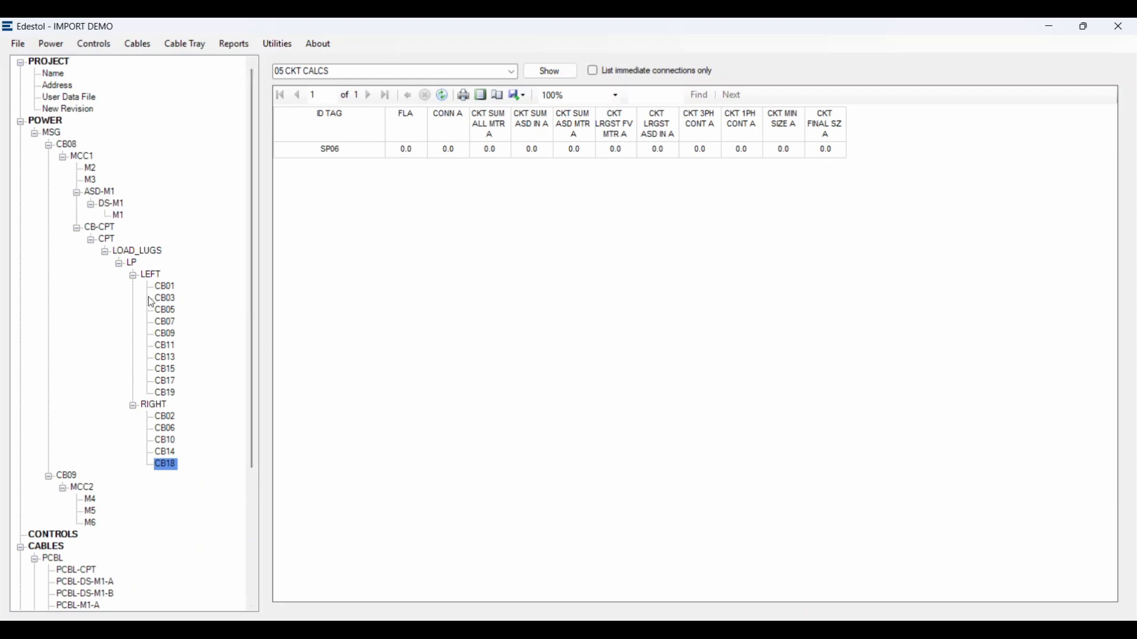
Add a control panel load on LP breaker CB01 with ID tag PLC and description MAIN PLC PANEL
left_click(56, 47)
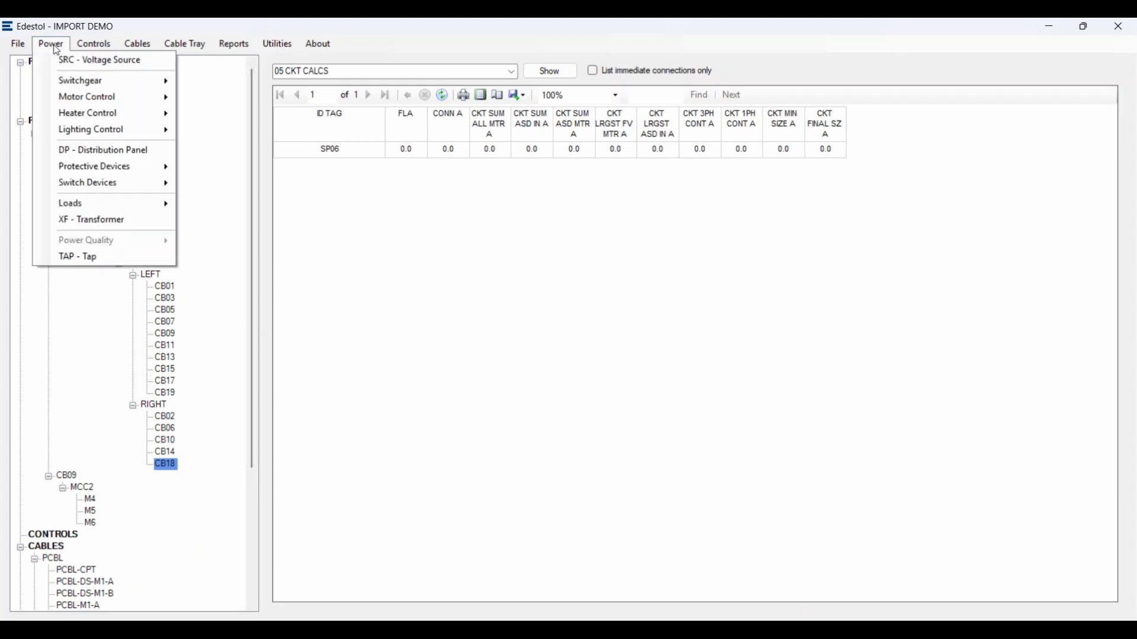
mouse_move(63, 207)
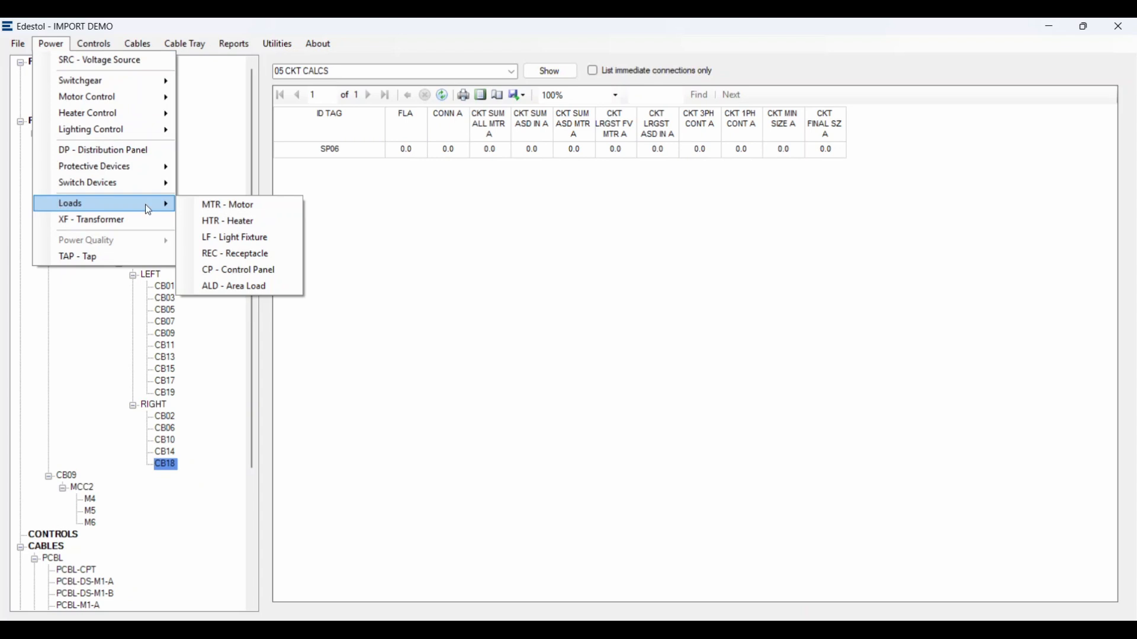
left_click(236, 272)
left_click(165, 287)
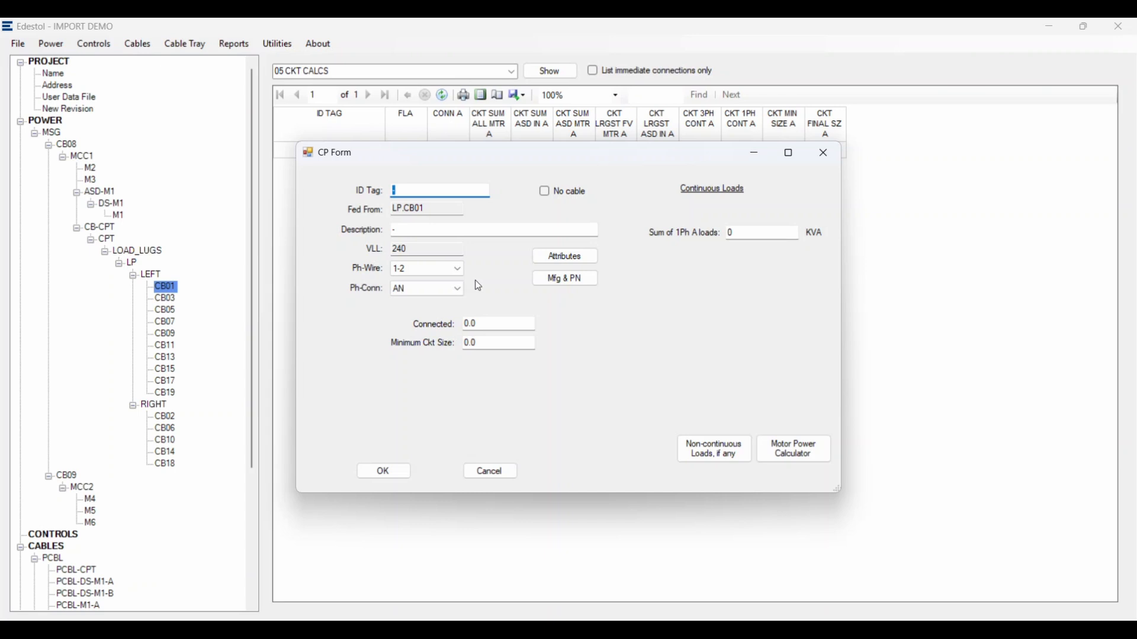
type("PLC")
key("Tab")
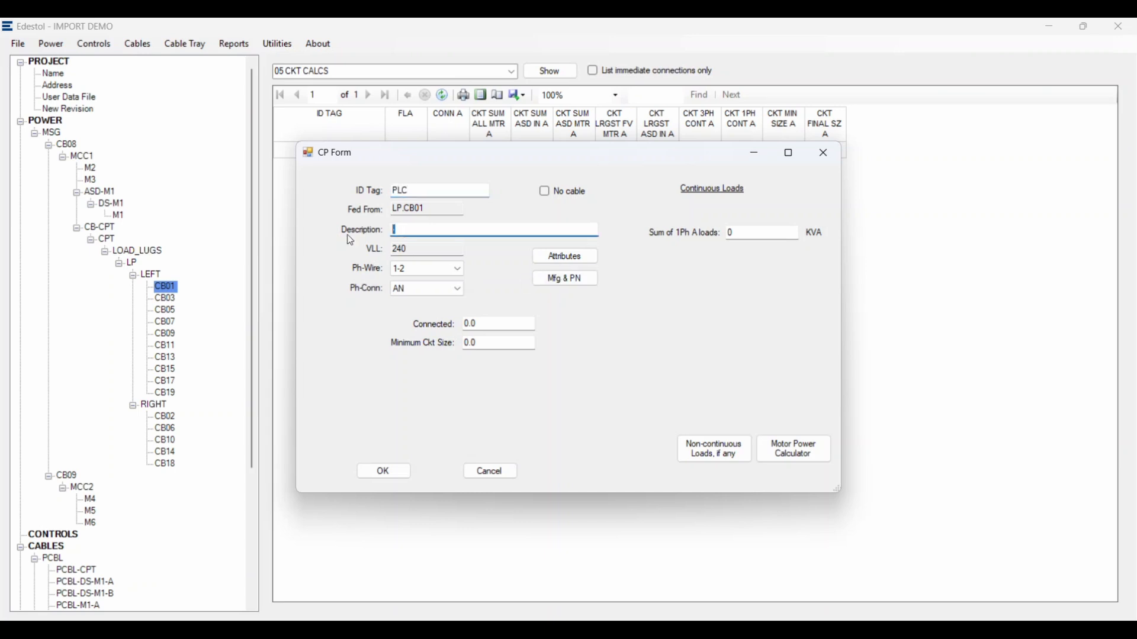
type("MAIN PLC PANEL")
Give the PLC panel a continuous load of .75 kVA, keep its non-continuous load at 0, and accept the panel
double_click(734, 233)
type("75")
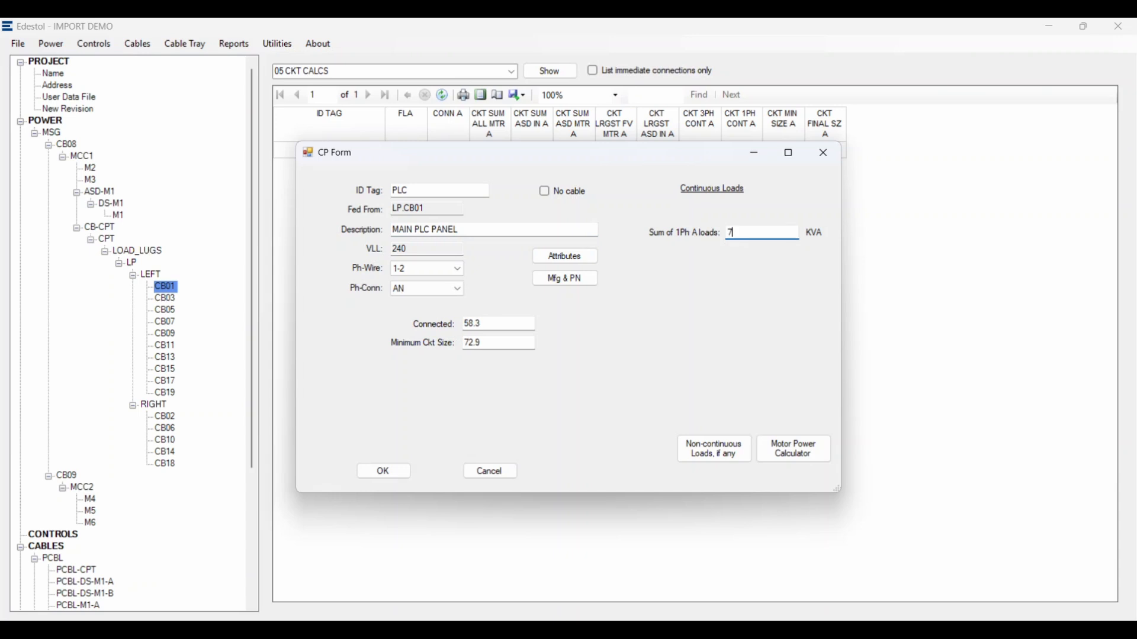
key("BackSpace")
key("BackSpace")
type(".75")
left_click(703, 451)
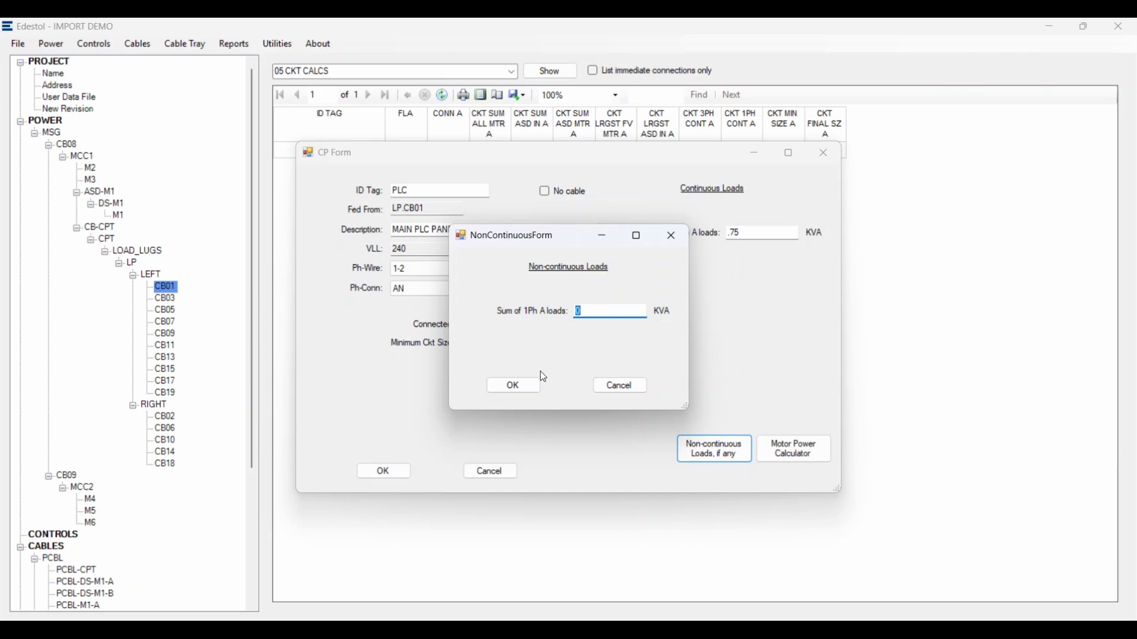
left_click(513, 385)
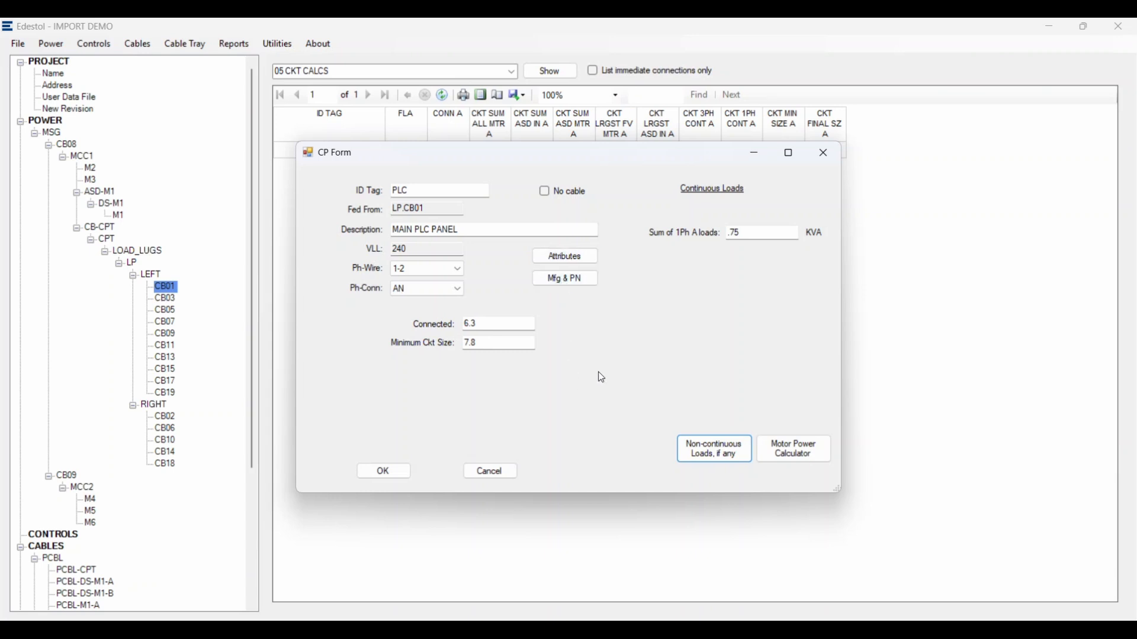
left_click(382, 472)
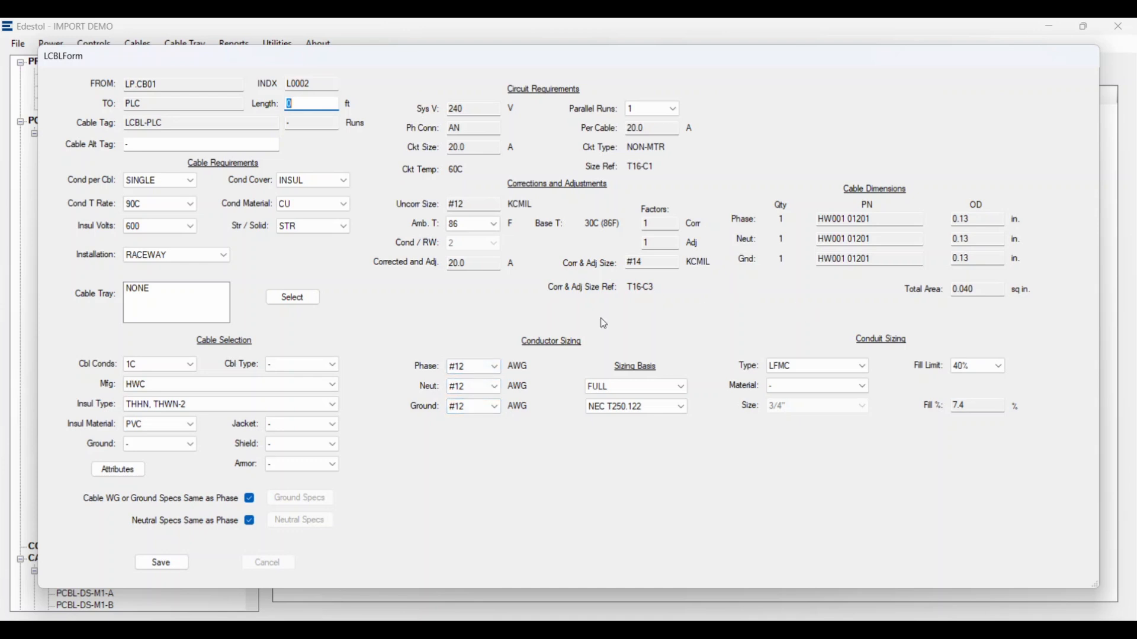
Make the PLC feeder a MULTI conductor cable with 3C conductors and cable type TC-ER
left_click(190, 180)
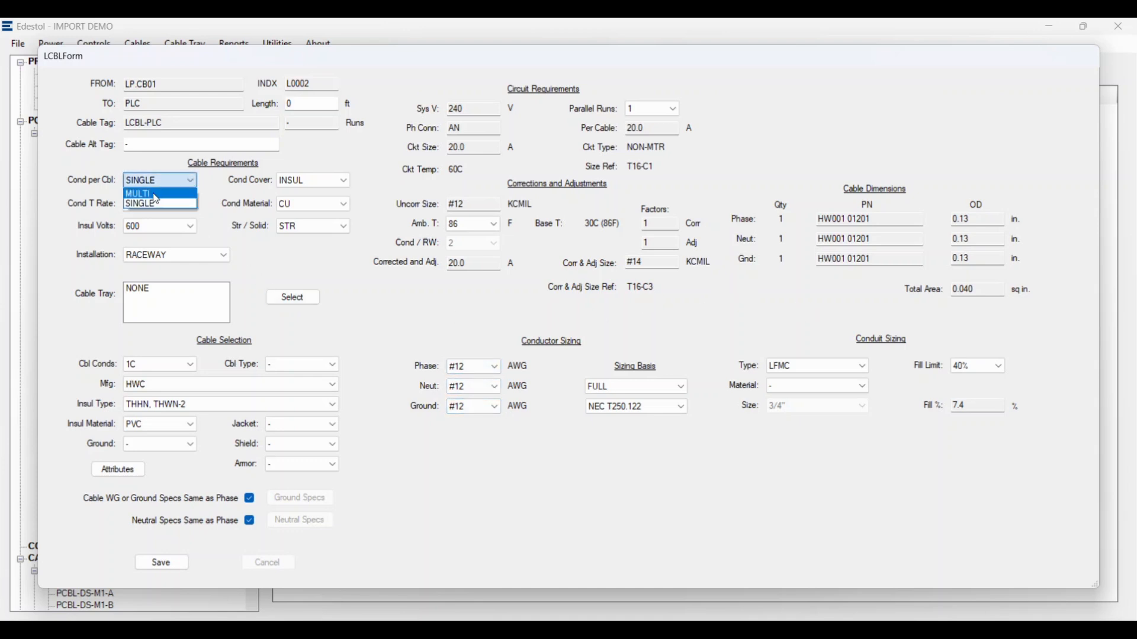
left_click(152, 194)
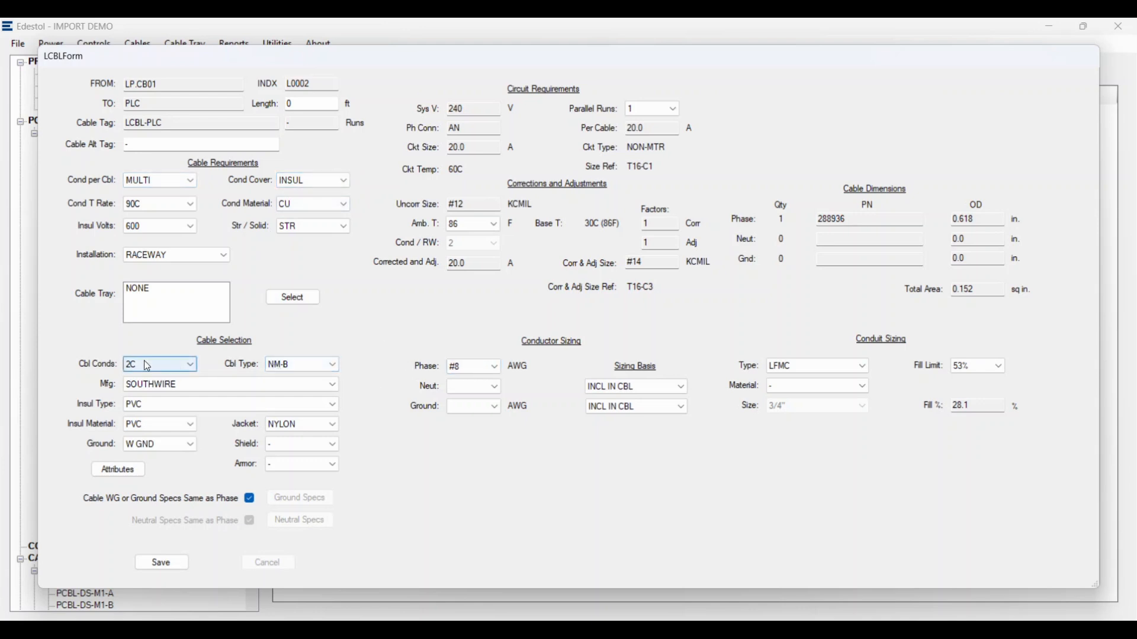
left_click(286, 364)
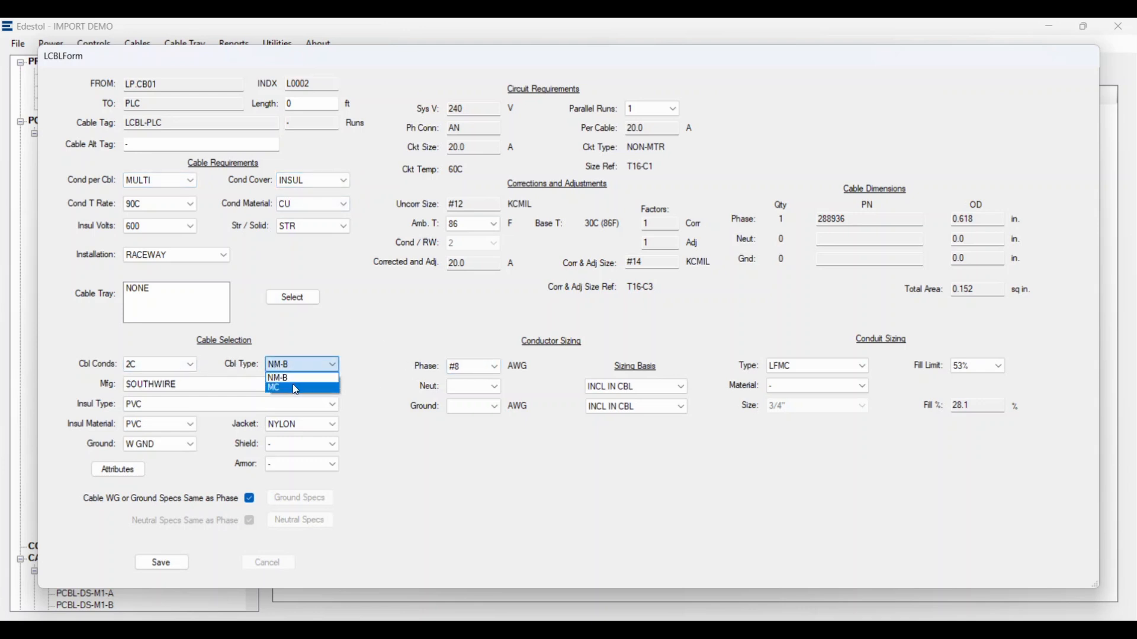
left_click(296, 389)
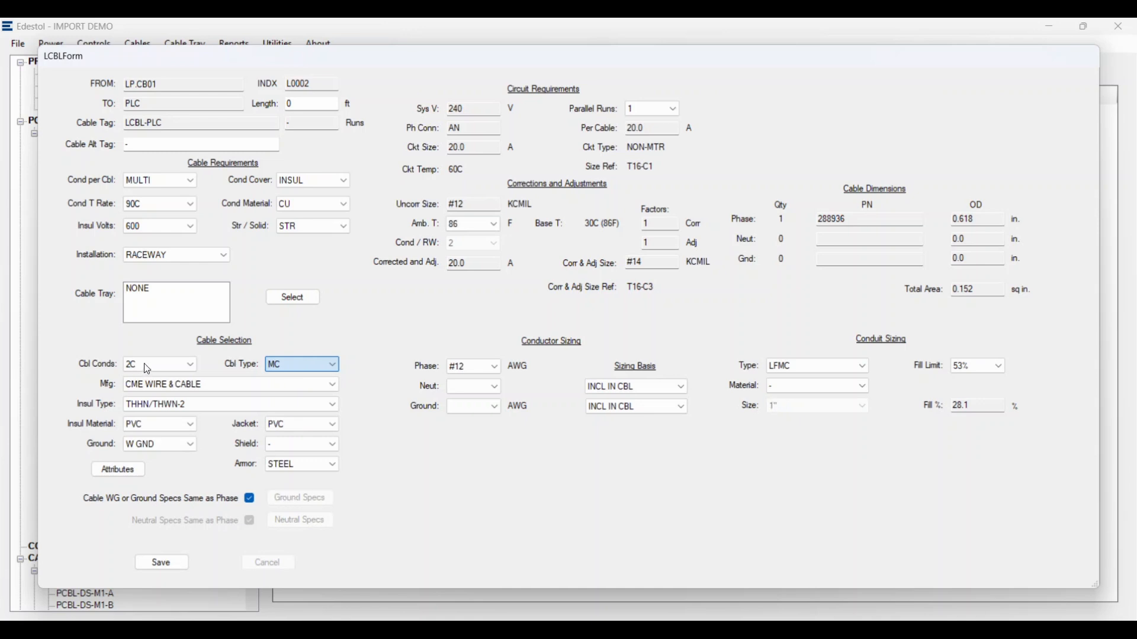
left_click(187, 369)
left_click(179, 382)
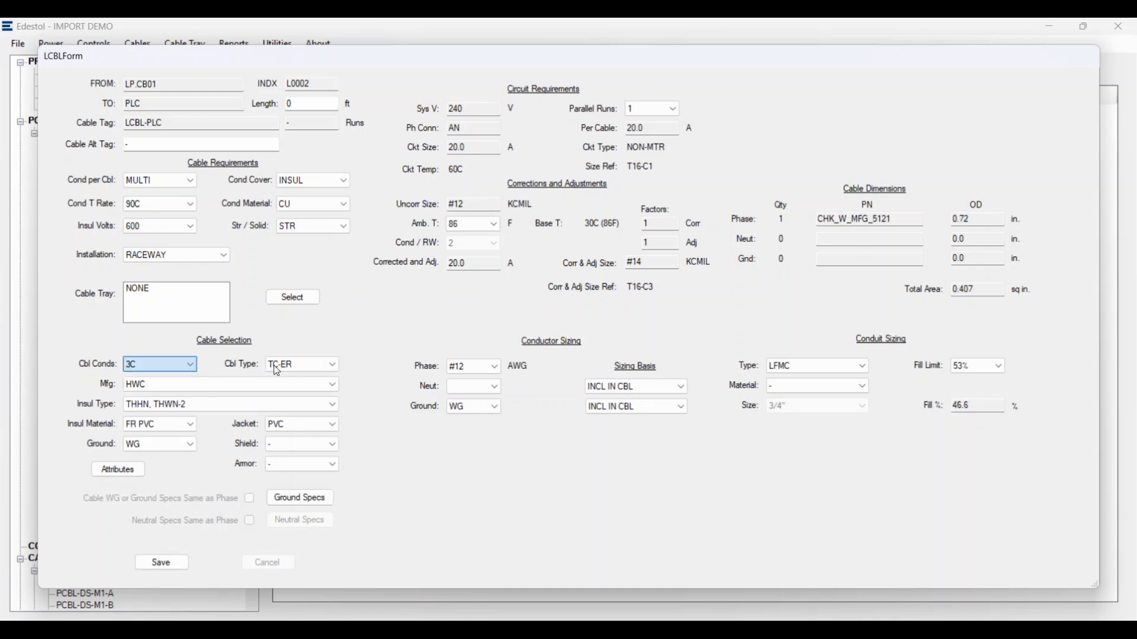
left_click(300, 370)
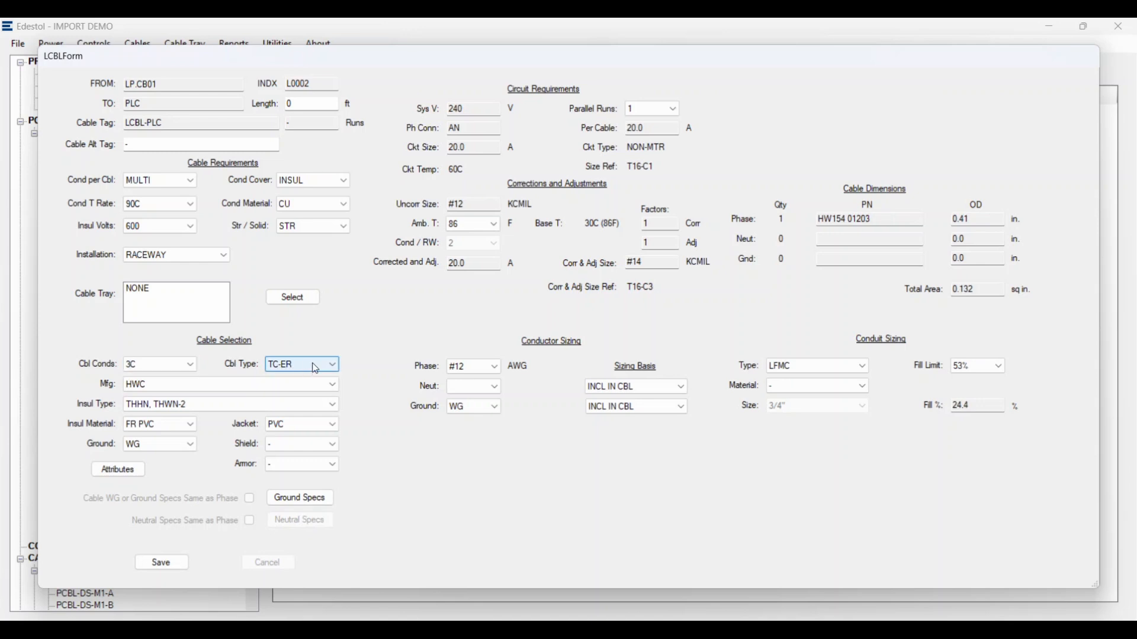
left_click(161, 228)
Set the PLC cable's conduit type to RMC and ambient temperature to 104 F, and save the cable
left_click(773, 370)
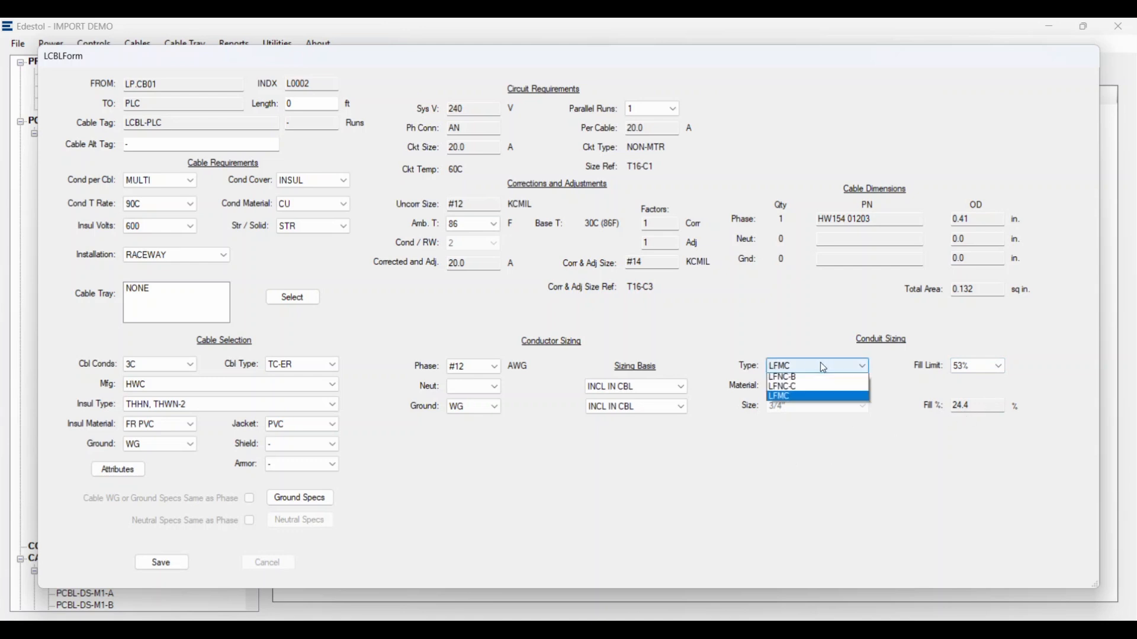
left_click(809, 379)
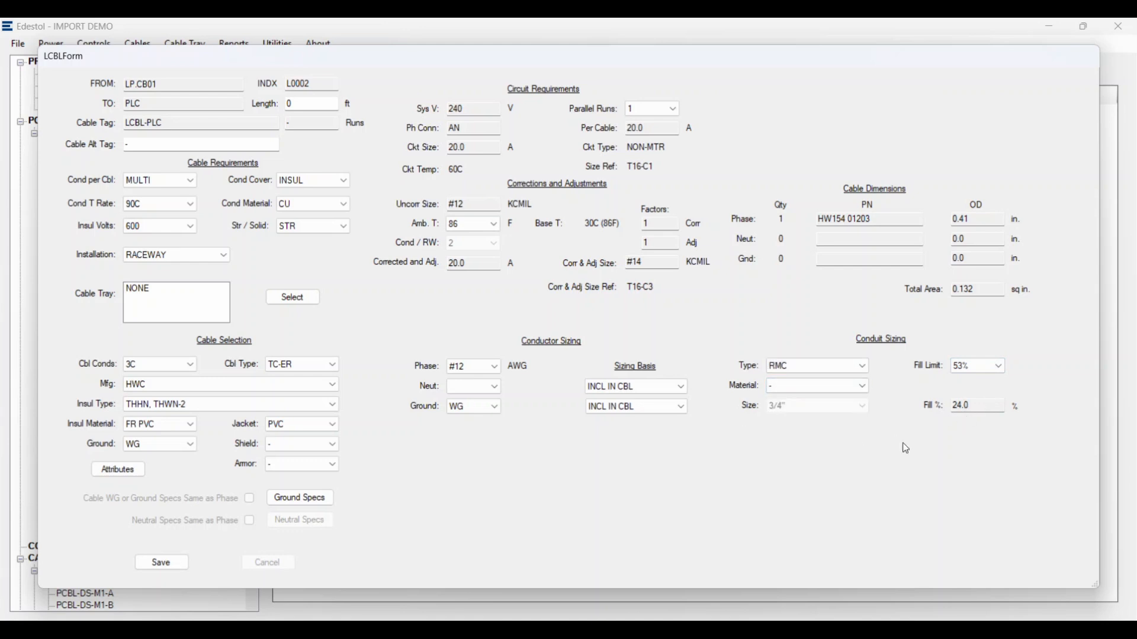
left_click(481, 227)
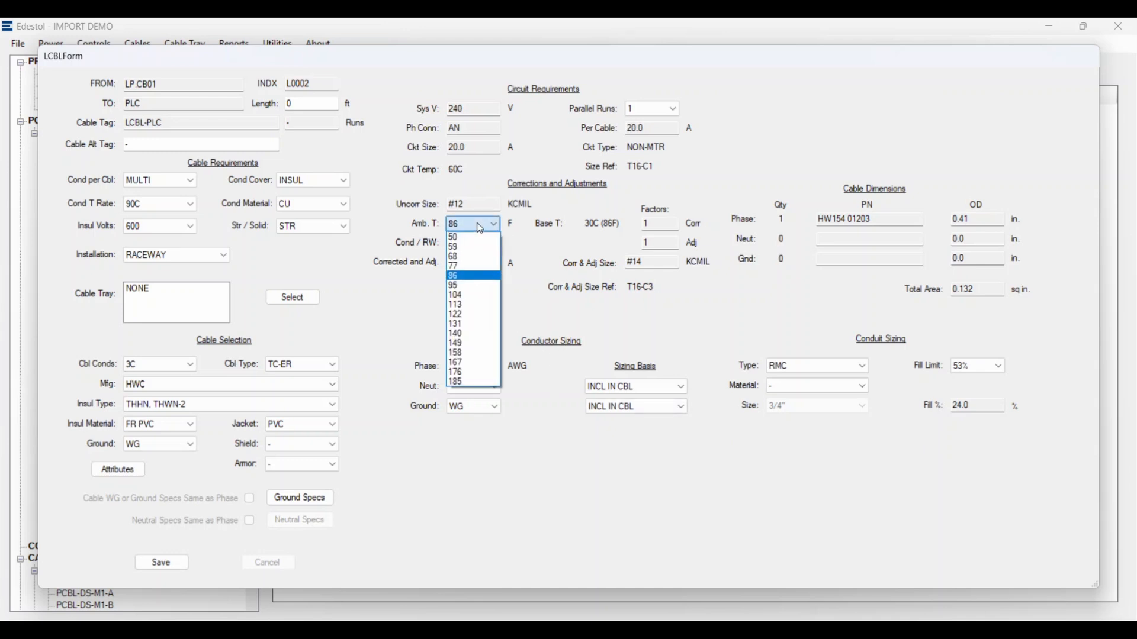
left_click(468, 296)
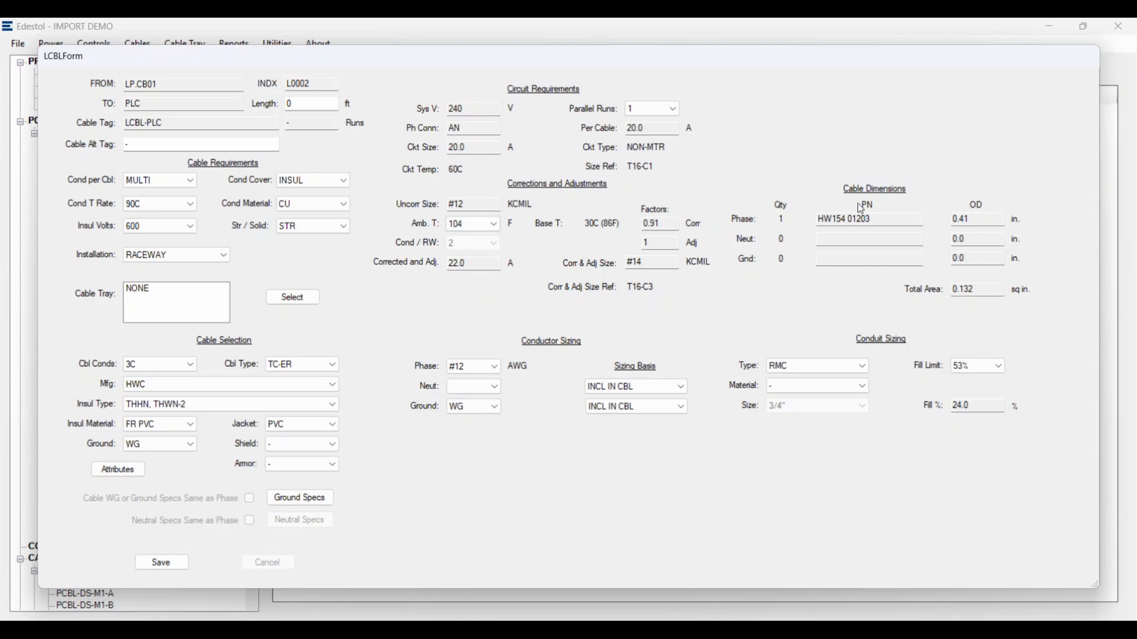
left_click(164, 565)
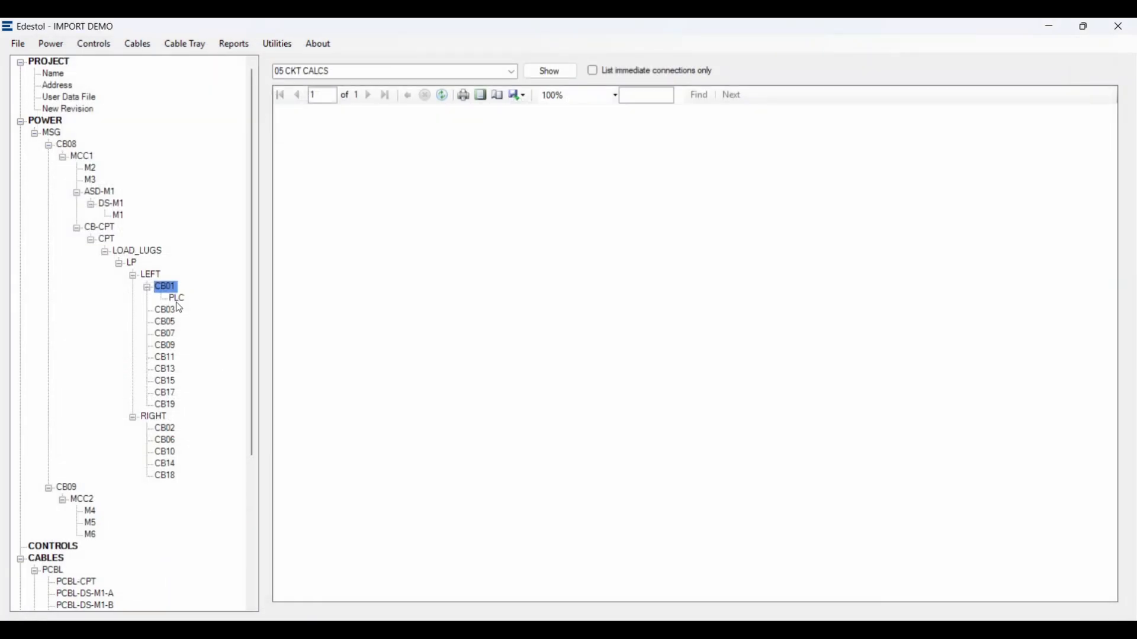
Display the circuit calculations for the PLC panel under CB01
left_click(178, 301)
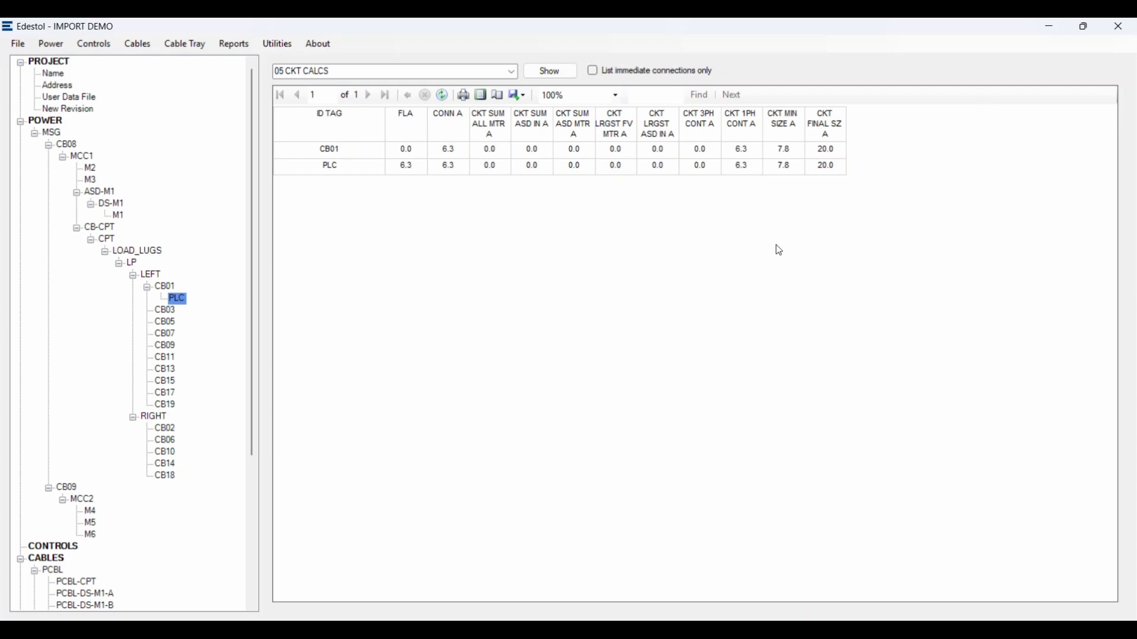
left_click(273, 43)
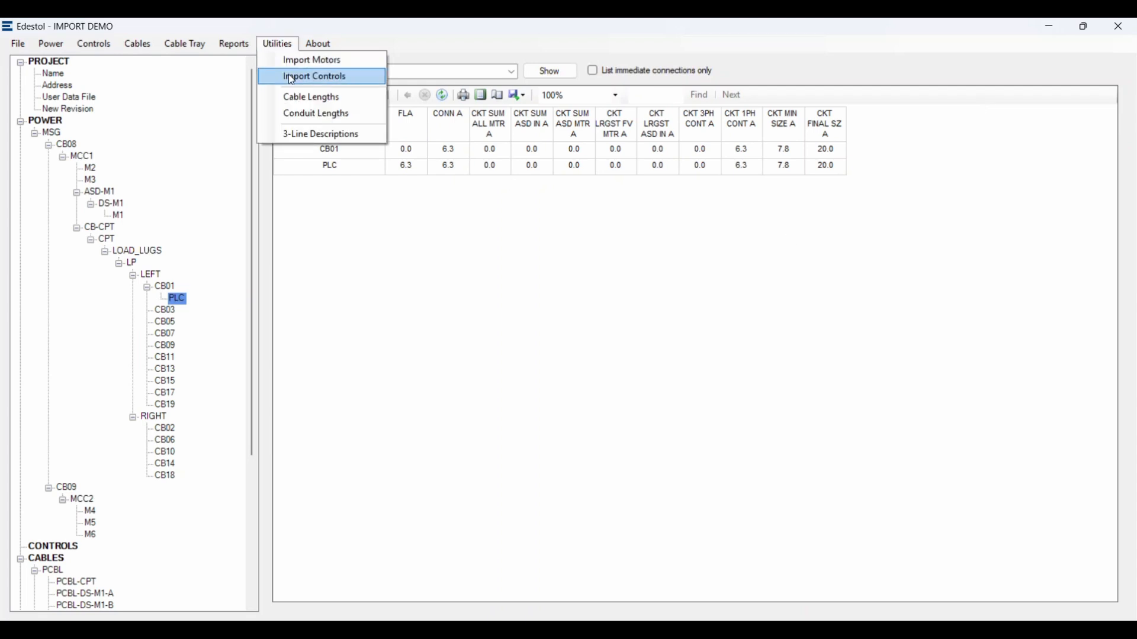
left_click(908, 256)
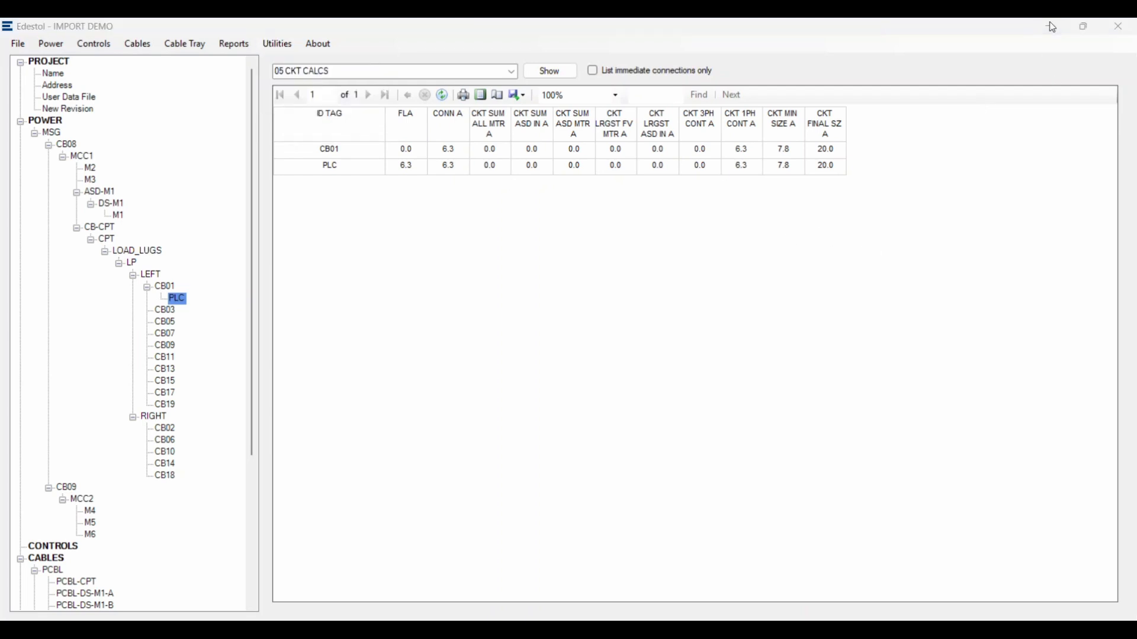
Switch to File Explorer and open Project_Controls.xlsx from the Import_Exports folder in Excel
left_click(1051, 28)
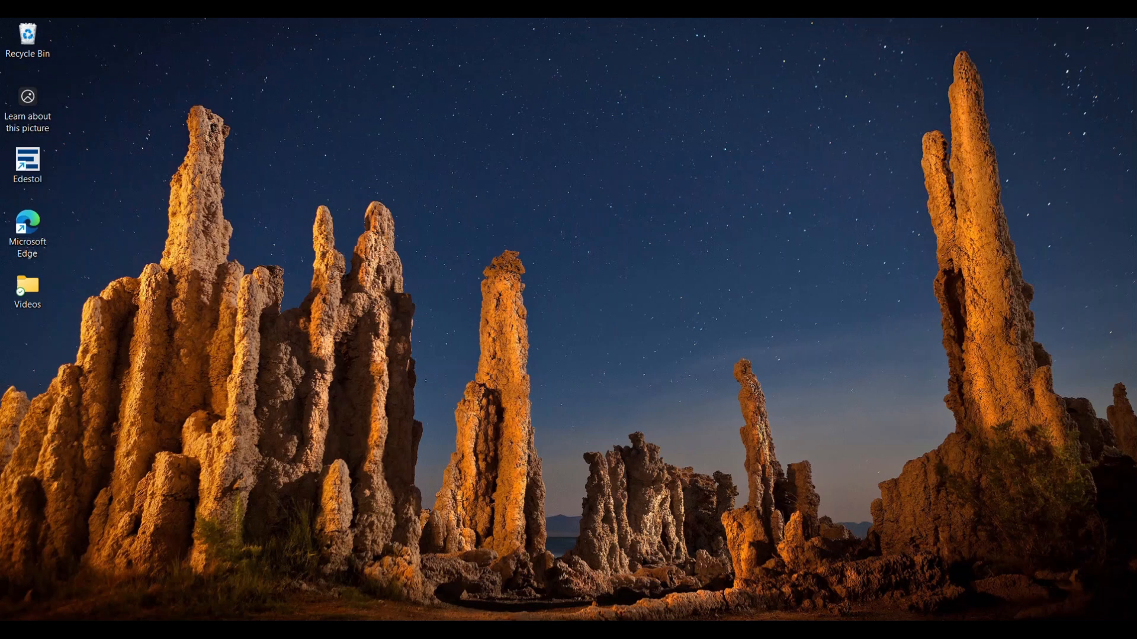
key("super+e")
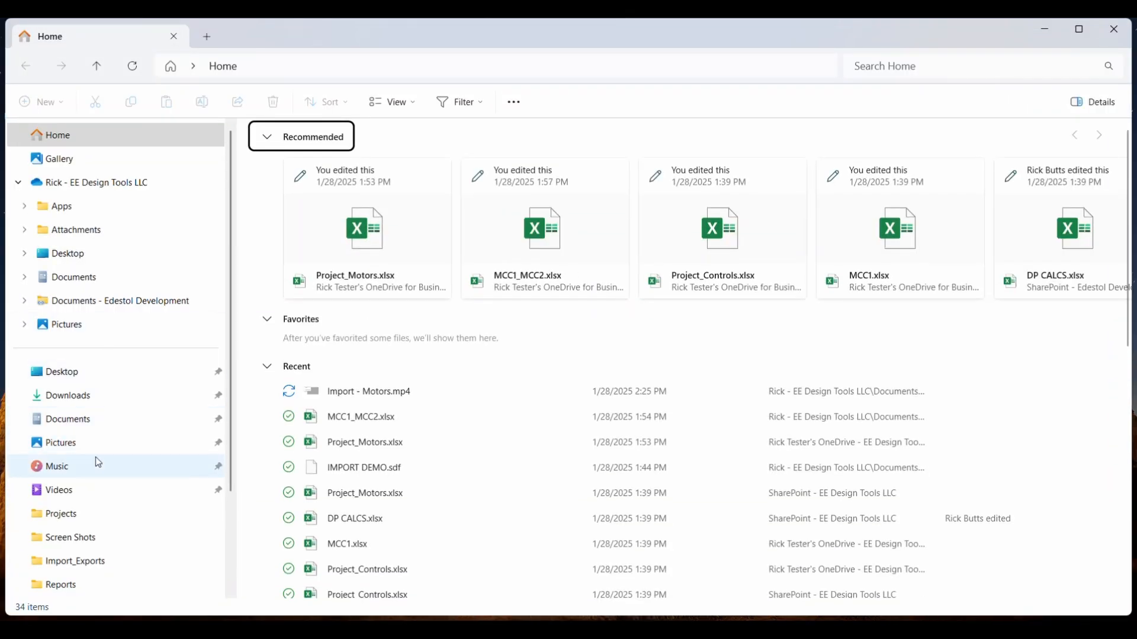
scroll(95, 473, "down", 2)
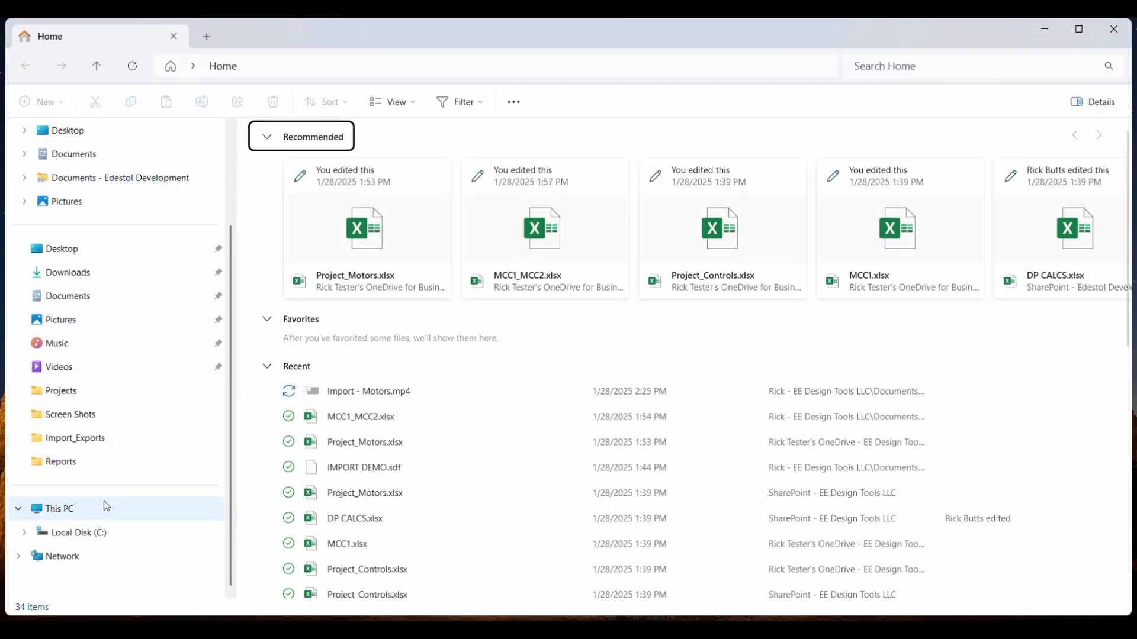
left_click(80, 438)
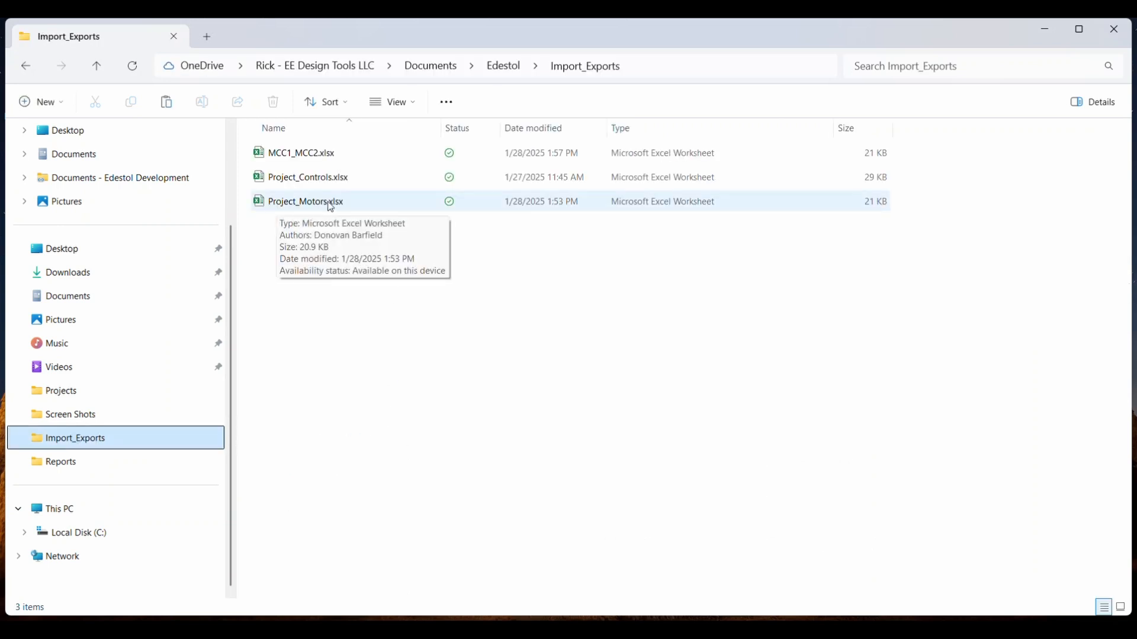
left_click(303, 181)
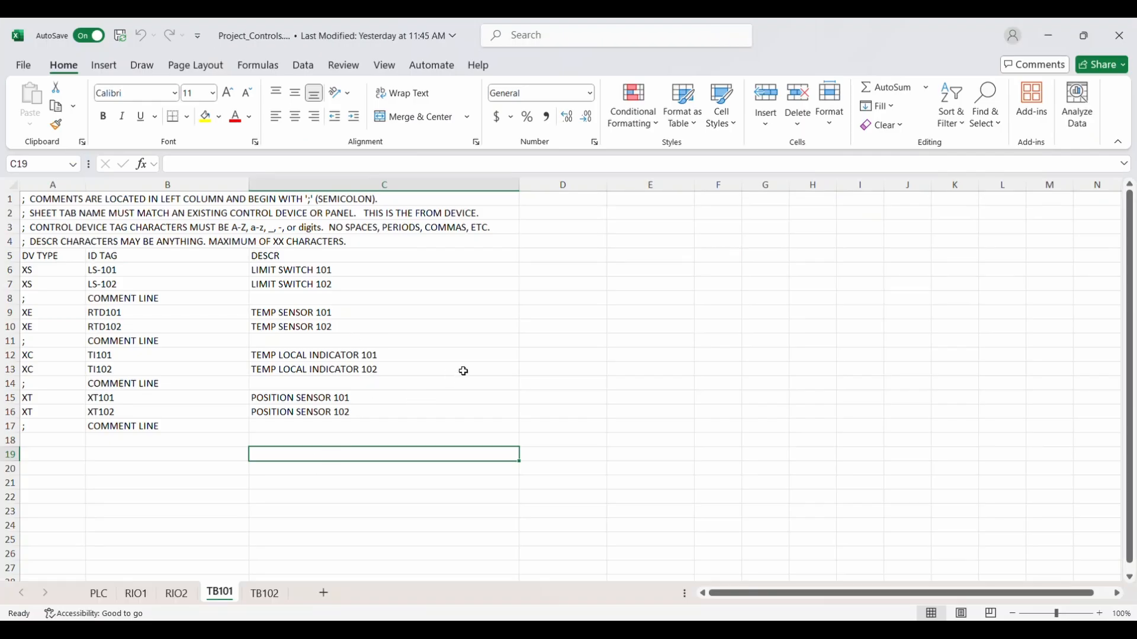
Examine the control device lists on the TB101 and PLC sheets of the workbook
left_click(463, 371)
scroll(338, 506, "down", 5)
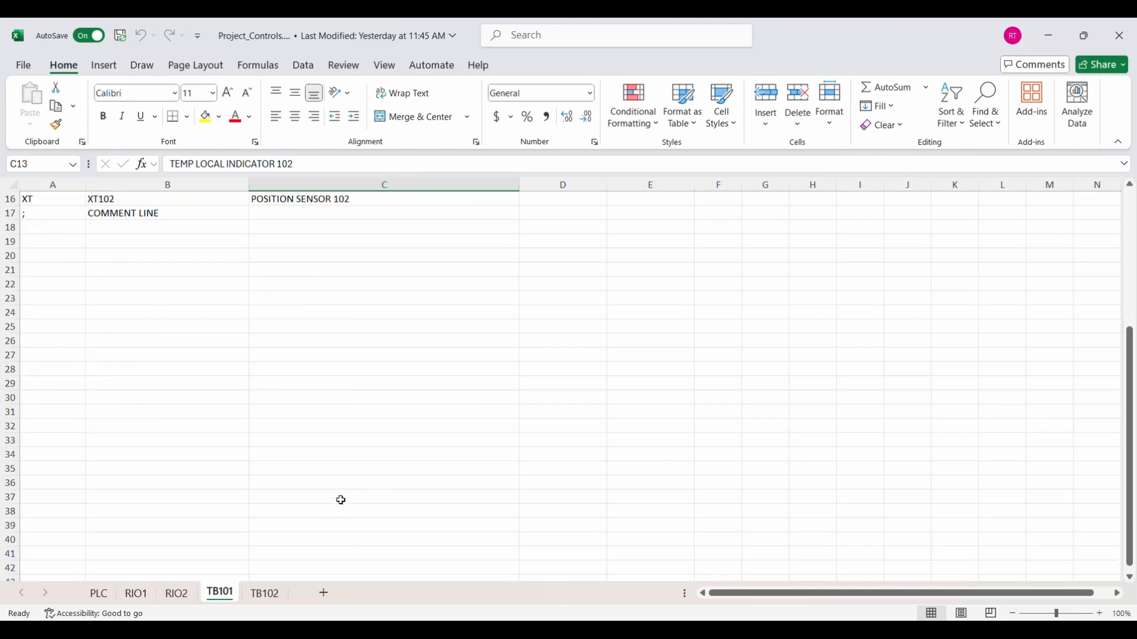
scroll(341, 500, "up", 5)
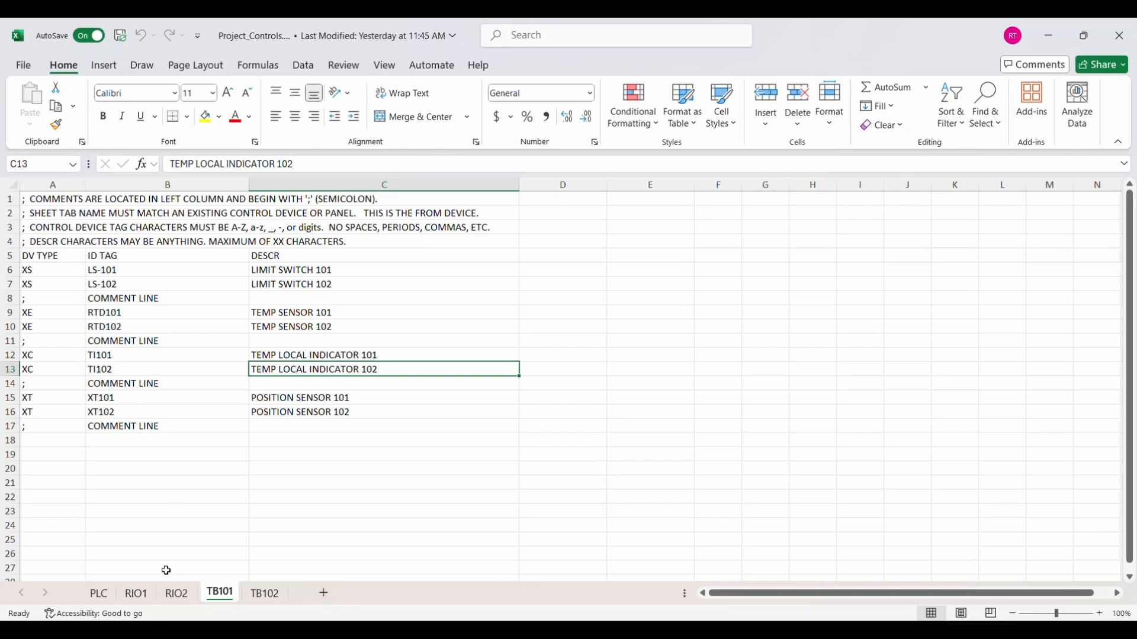
left_click(103, 594)
scroll(169, 500, "up", 2)
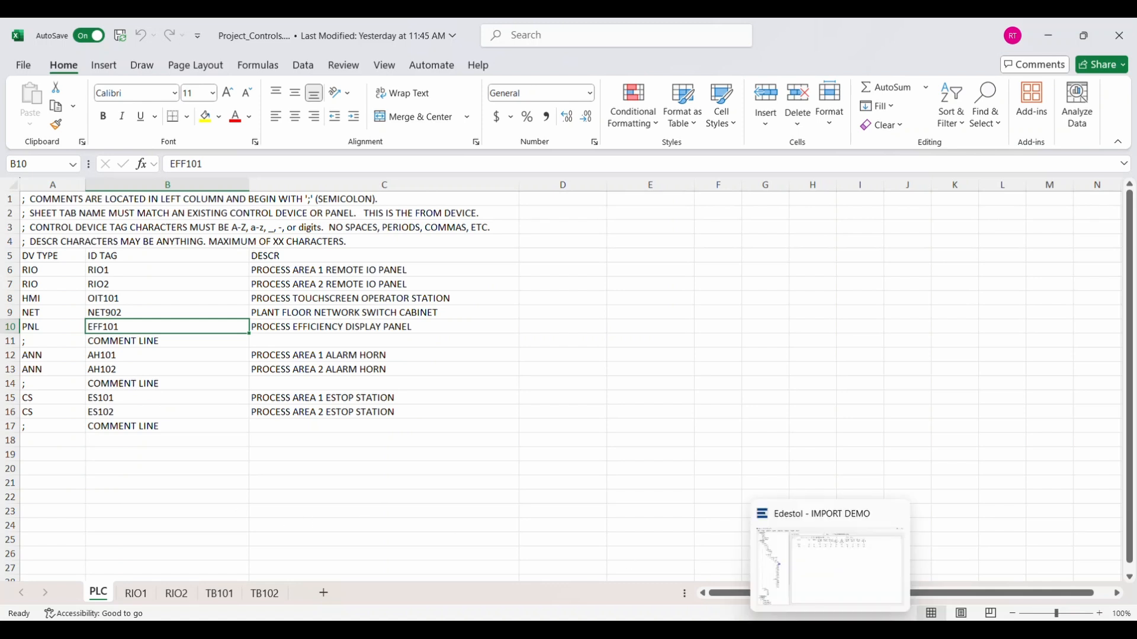
Switch to Edestol and check which control field device and panel types are available
left_click(830, 631)
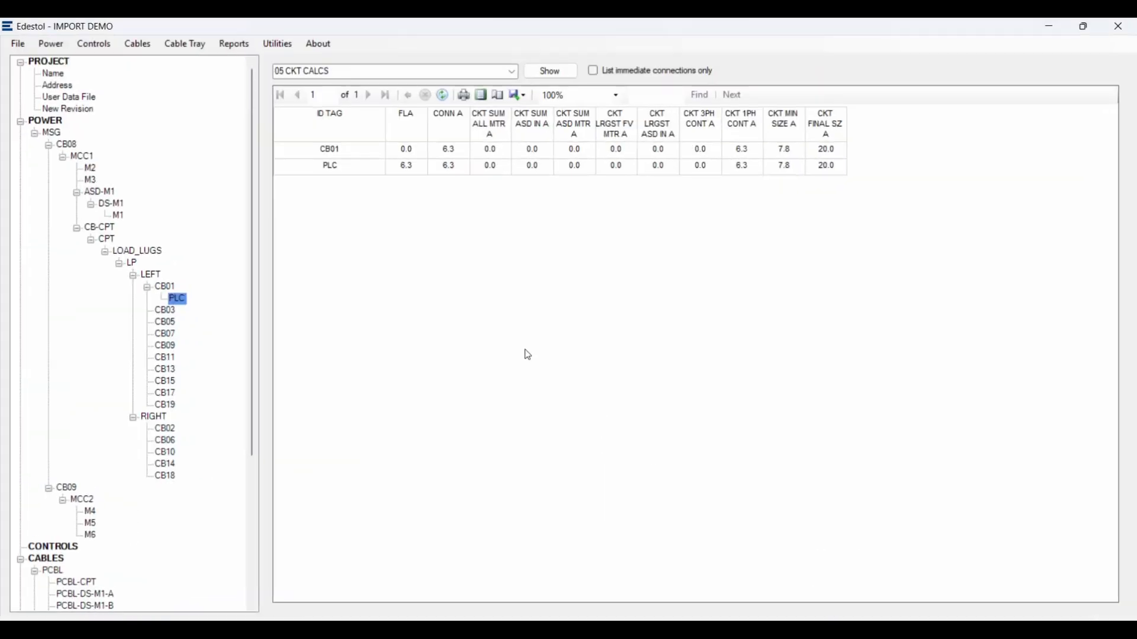
left_click(94, 44)
mouse_move(156, 61)
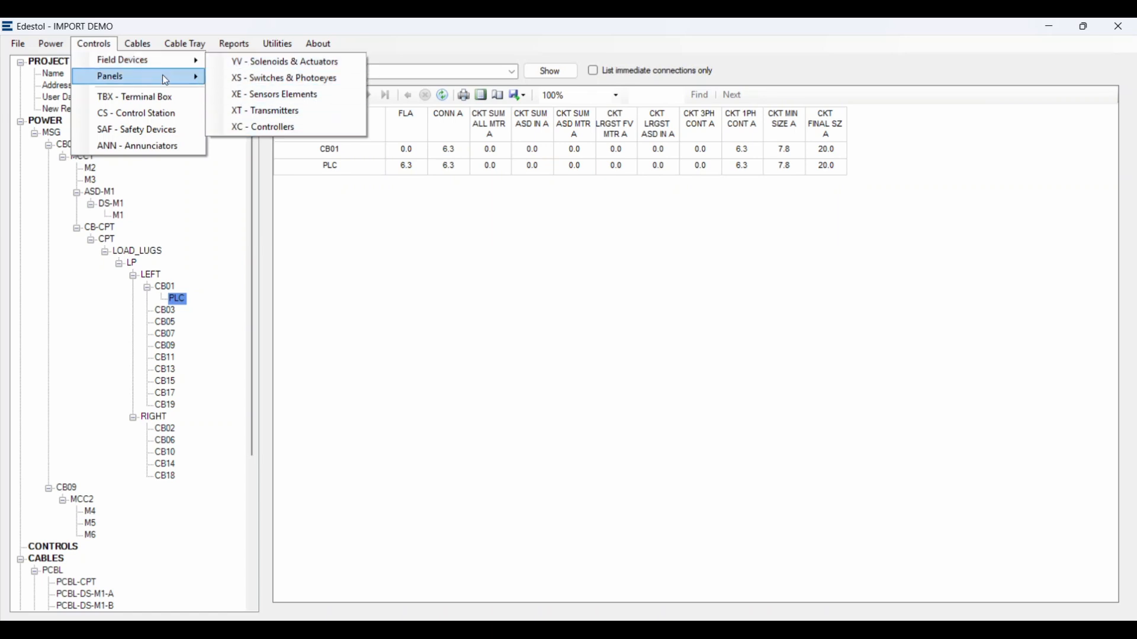
mouse_move(155, 84)
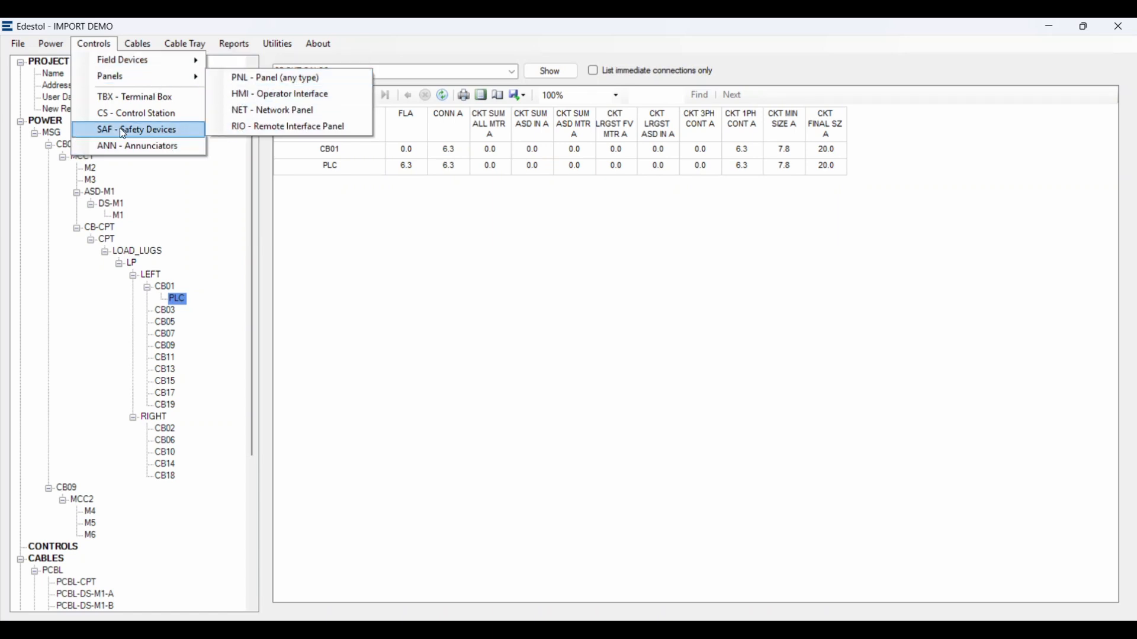
Return to the Project_Controls workbook in Excel to compare the device types on its PLC sheet
left_click(533, 629)
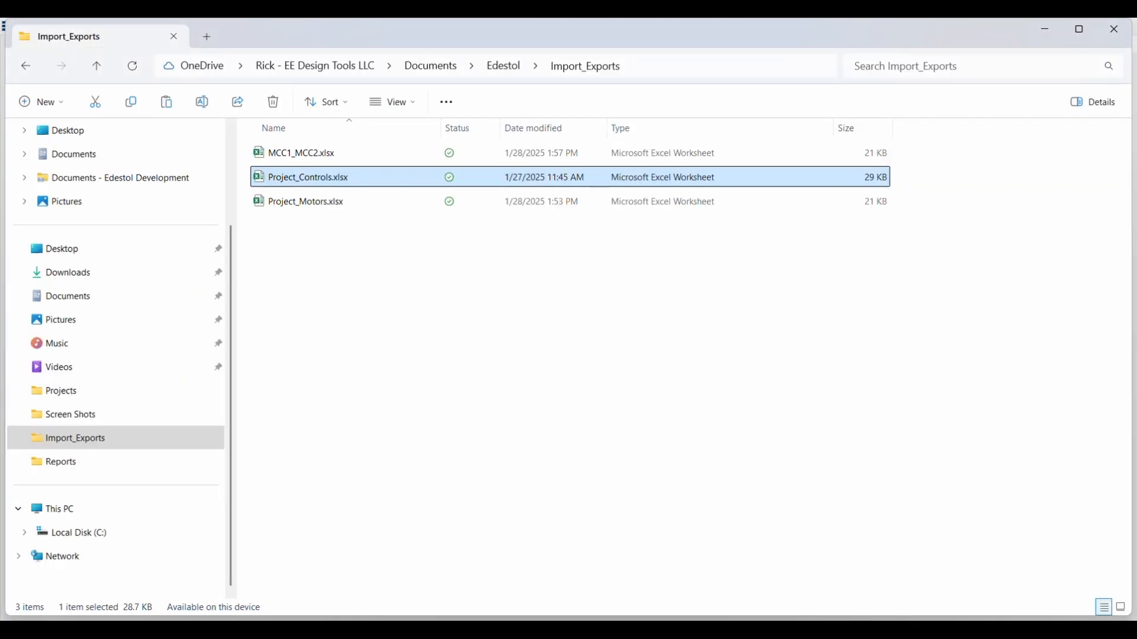
left_click(592, 629)
left_click_drag(526, 458, 510, 451)
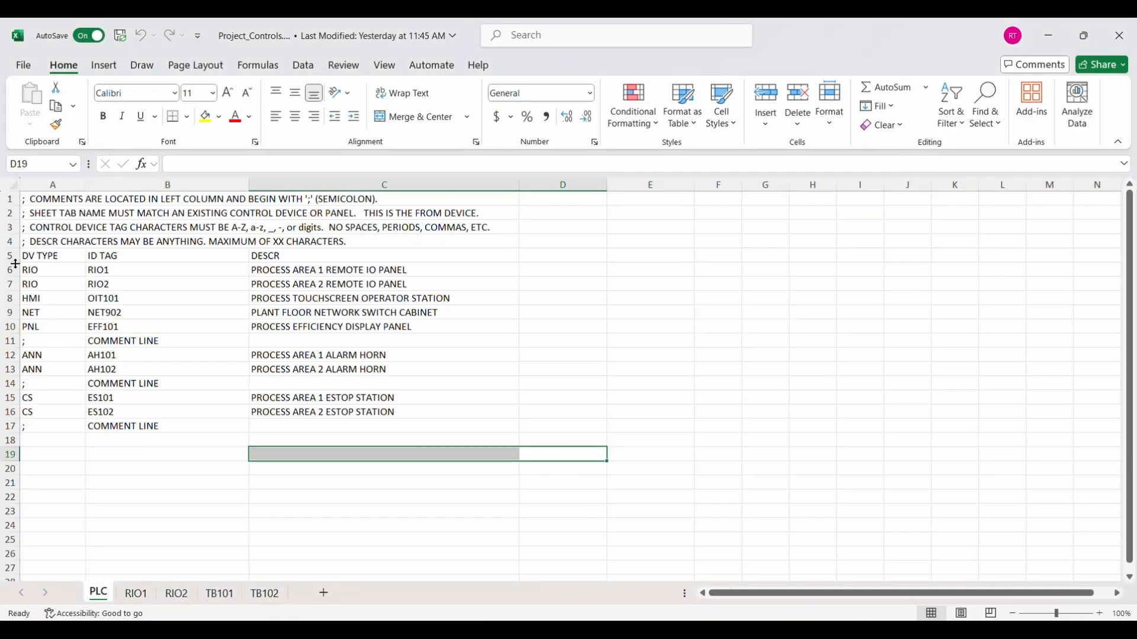
Examine the device type codes and the comment line on the PLC sheet, from the RIO panels down to the CS stations
left_click_drag(32, 272, 40, 315)
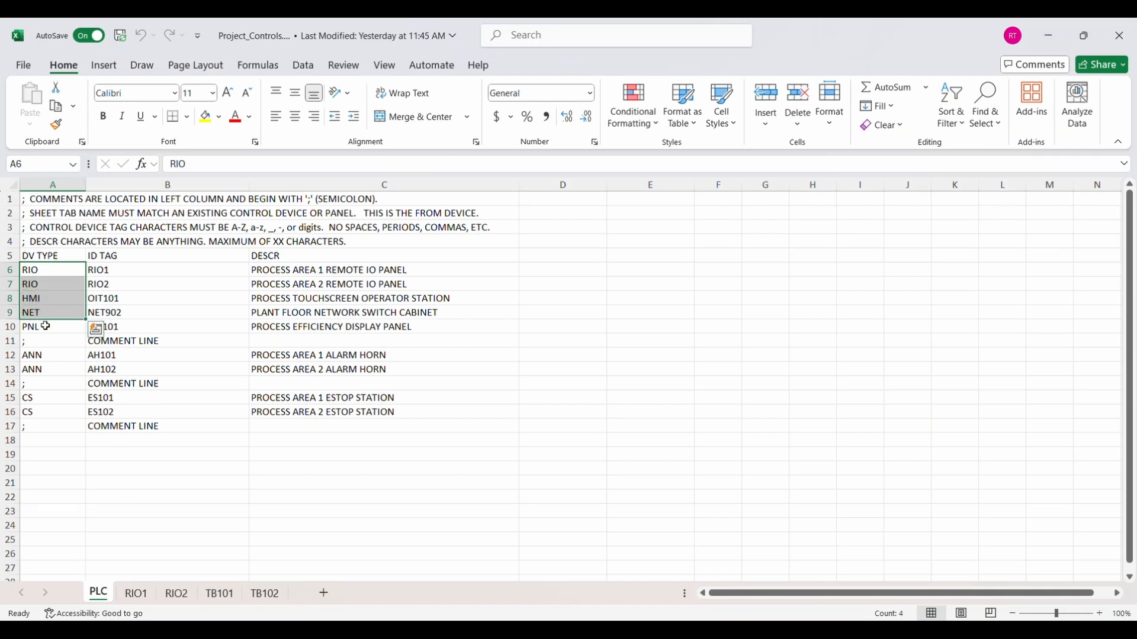
left_click(43, 326)
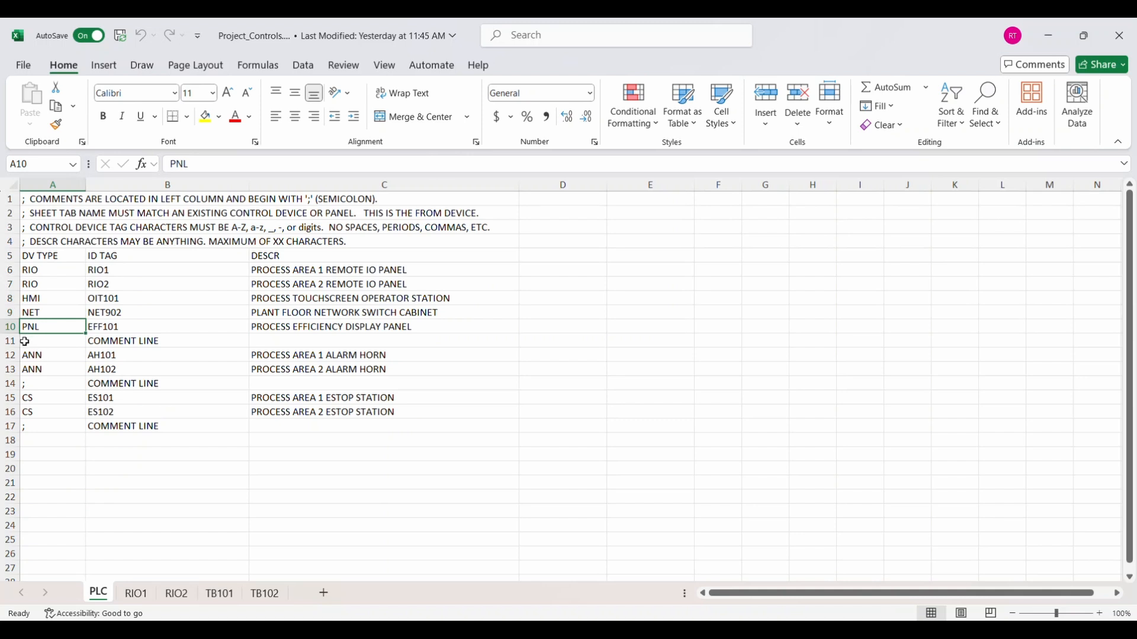
left_click_drag(25, 342, 347, 350)
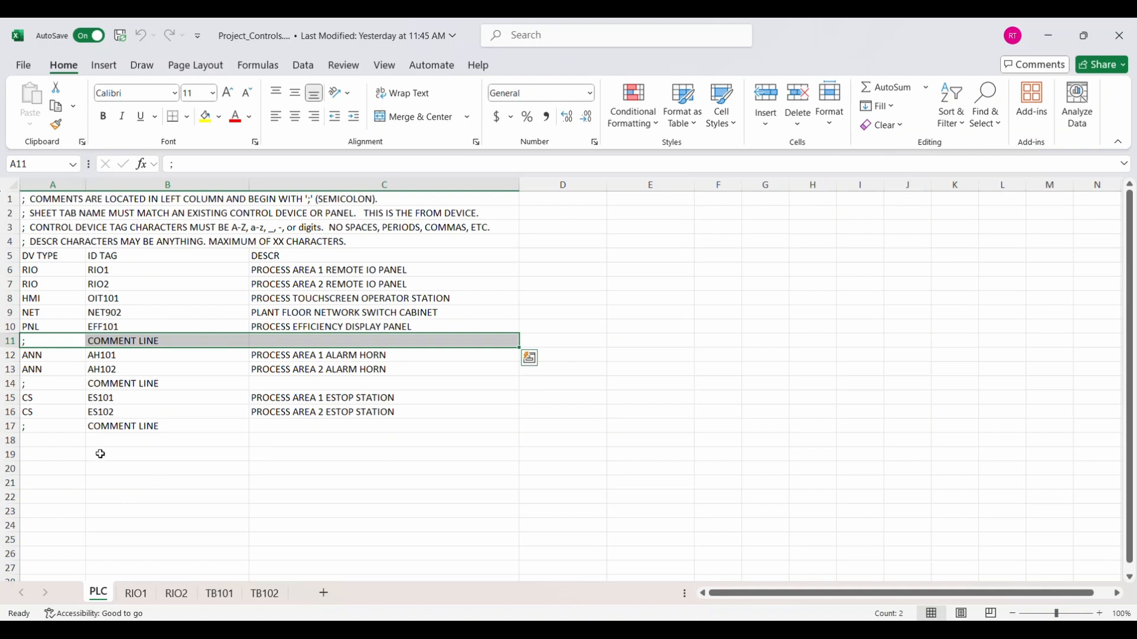
left_click(36, 355)
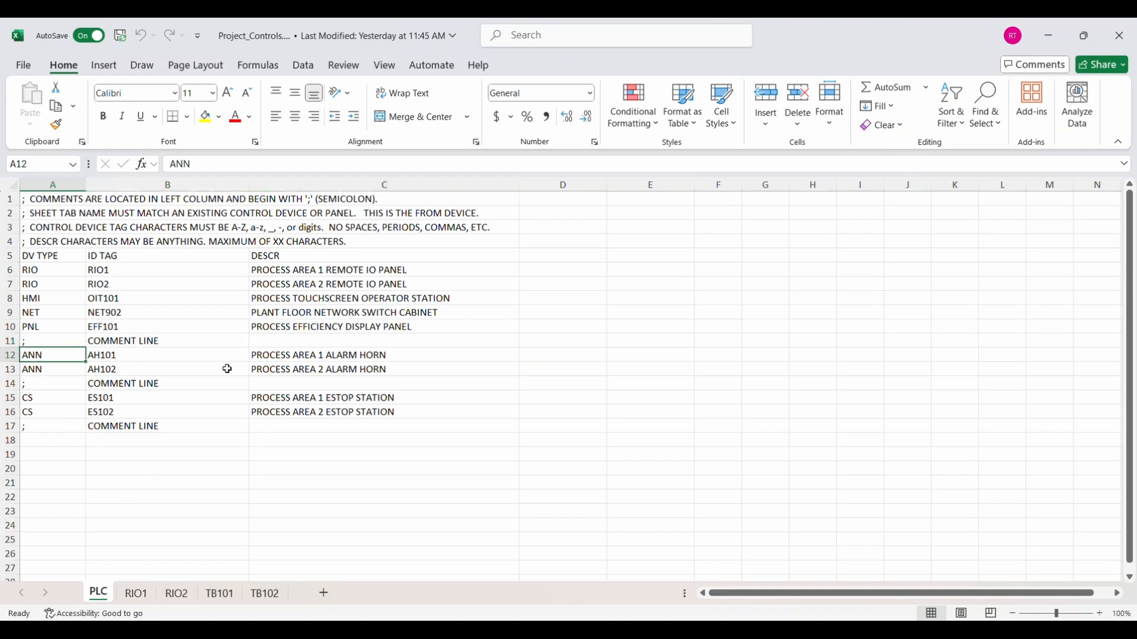
left_click_drag(47, 402, 51, 413)
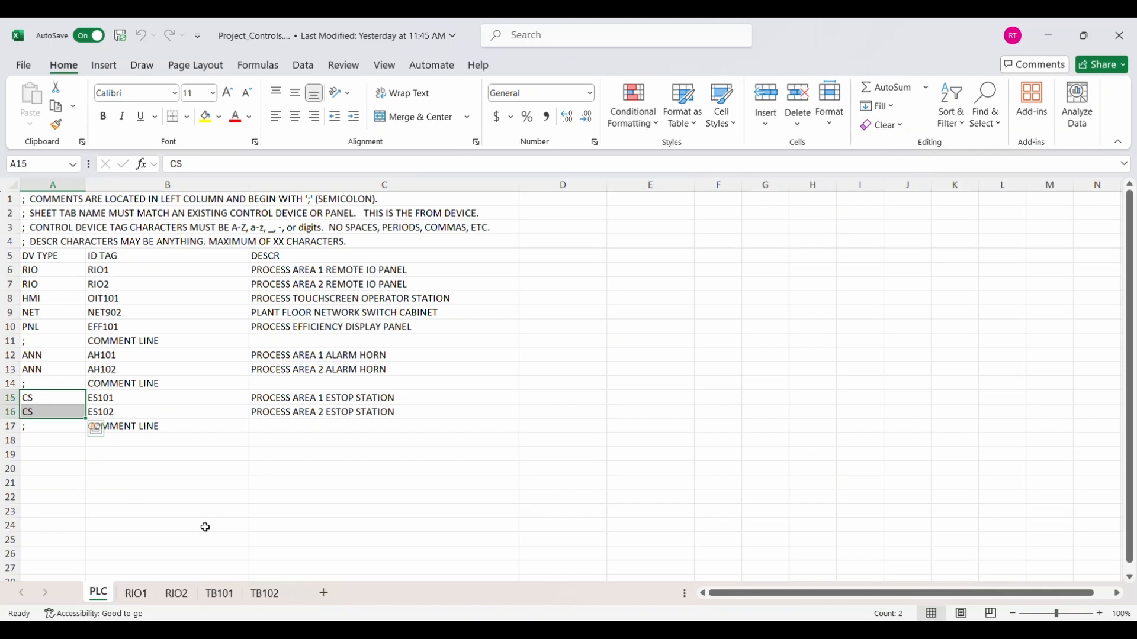
left_click(623, 396)
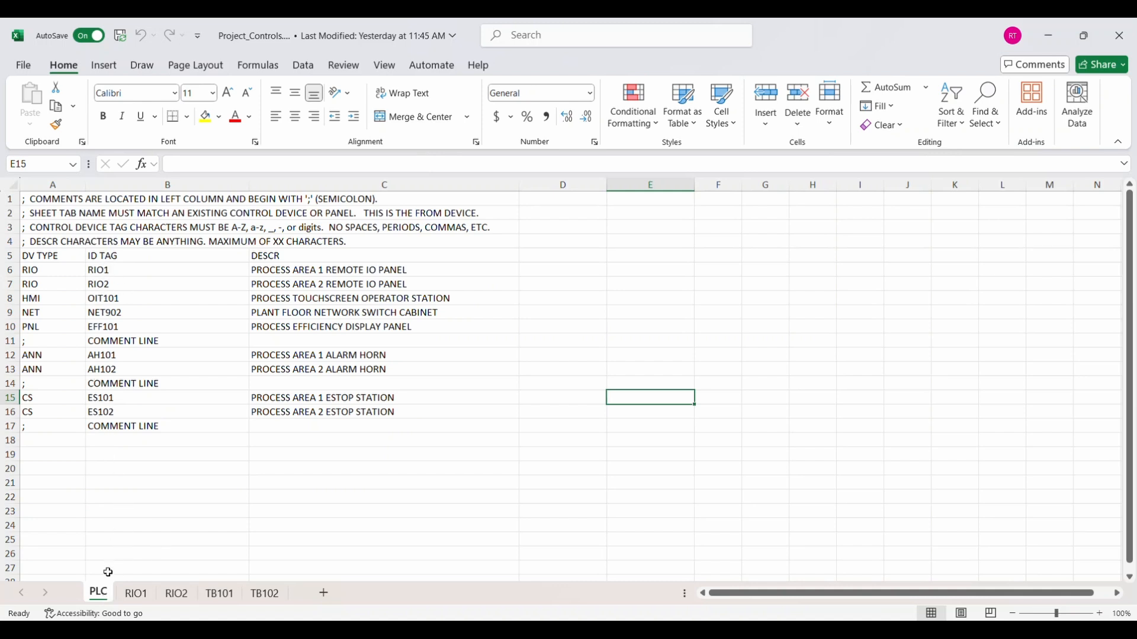
Look through the device lists on the RIO1, RIO2, TB101 and TB102 sheets
left_click(142, 597)
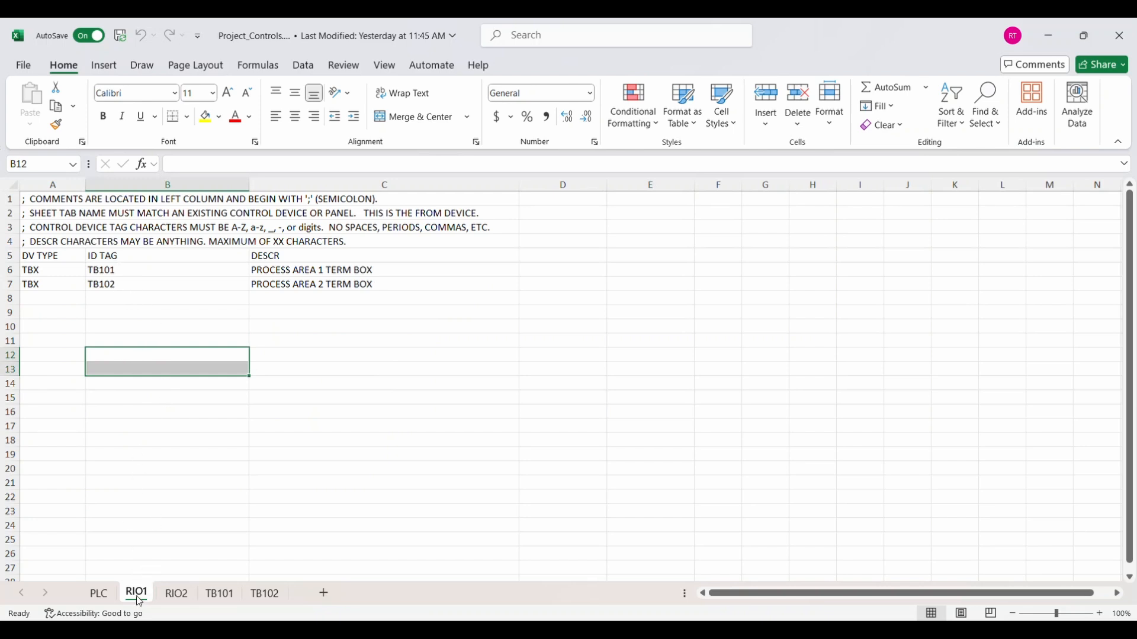
left_click(183, 599)
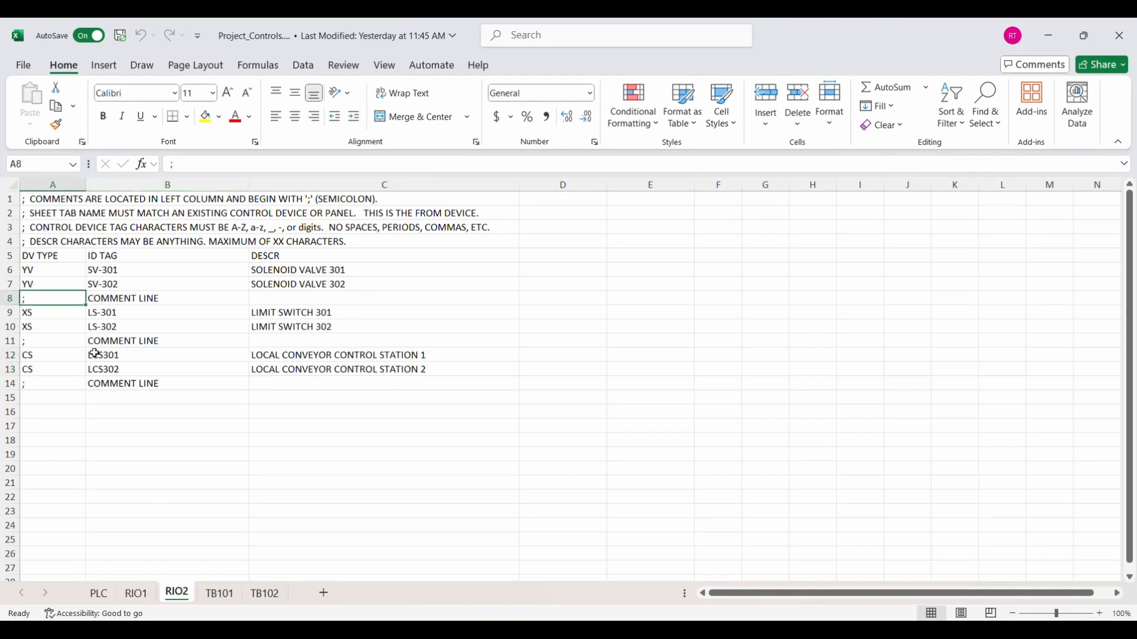
left_click(221, 595)
left_click(262, 597)
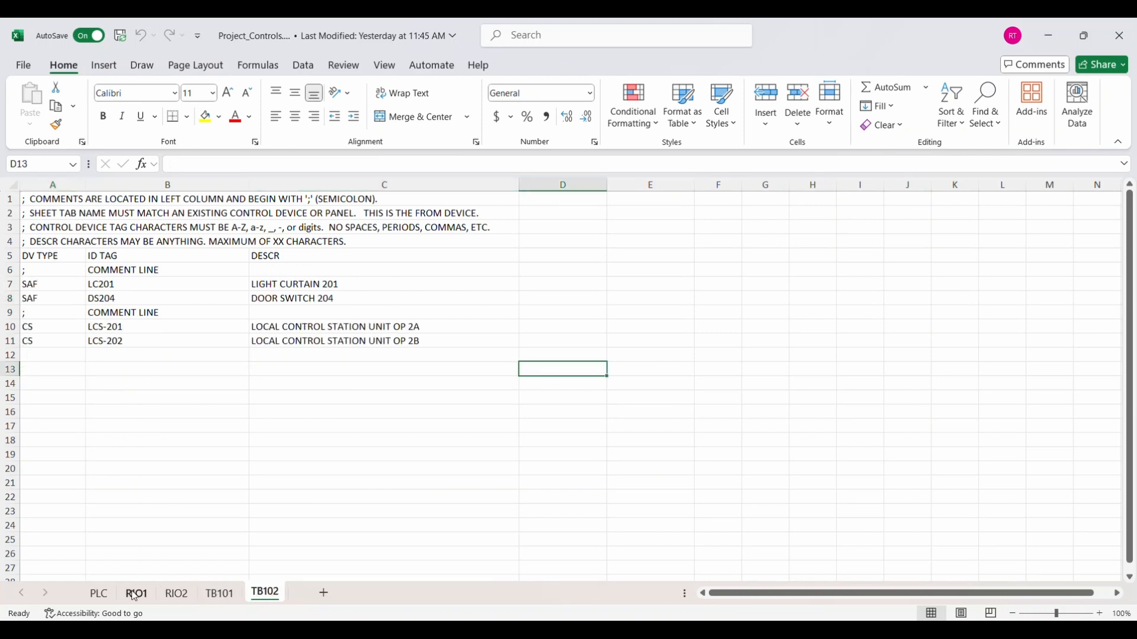
left_click(148, 484)
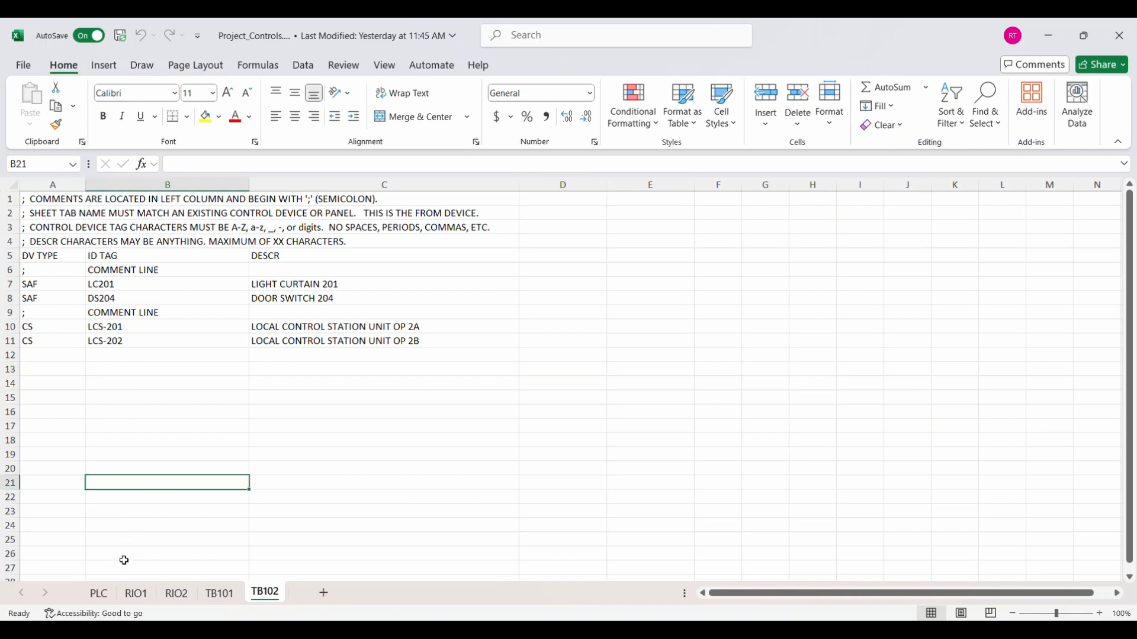
Compare the ID tags on the PLC and RIO1 sheets with the workbook's sheet names, going through every sheet up to TB102
left_click(99, 595)
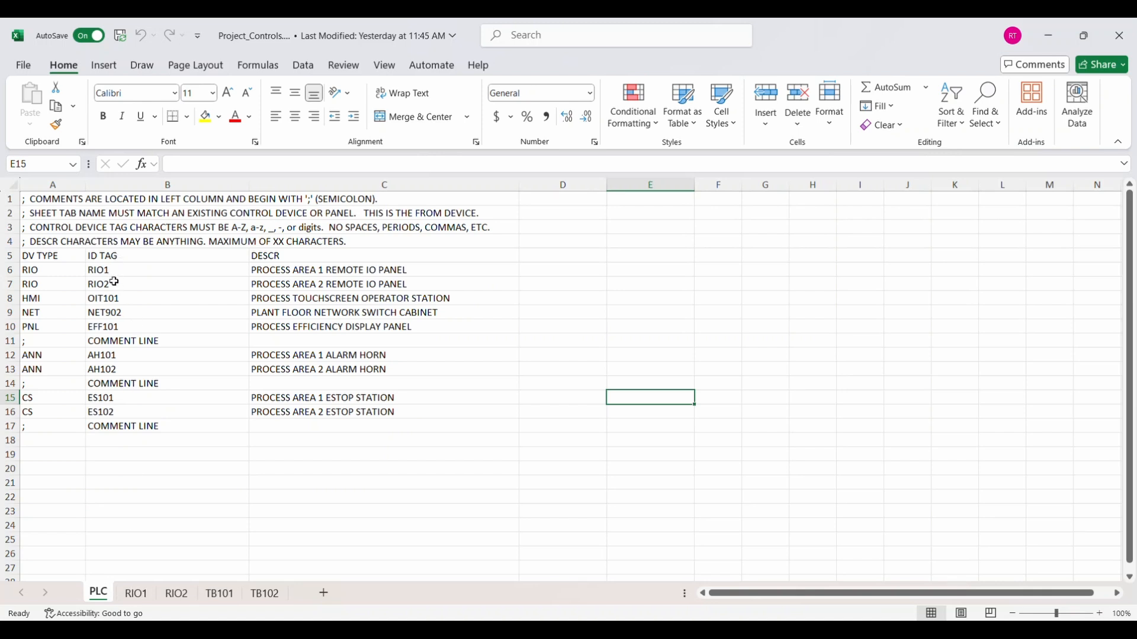
left_click(180, 595)
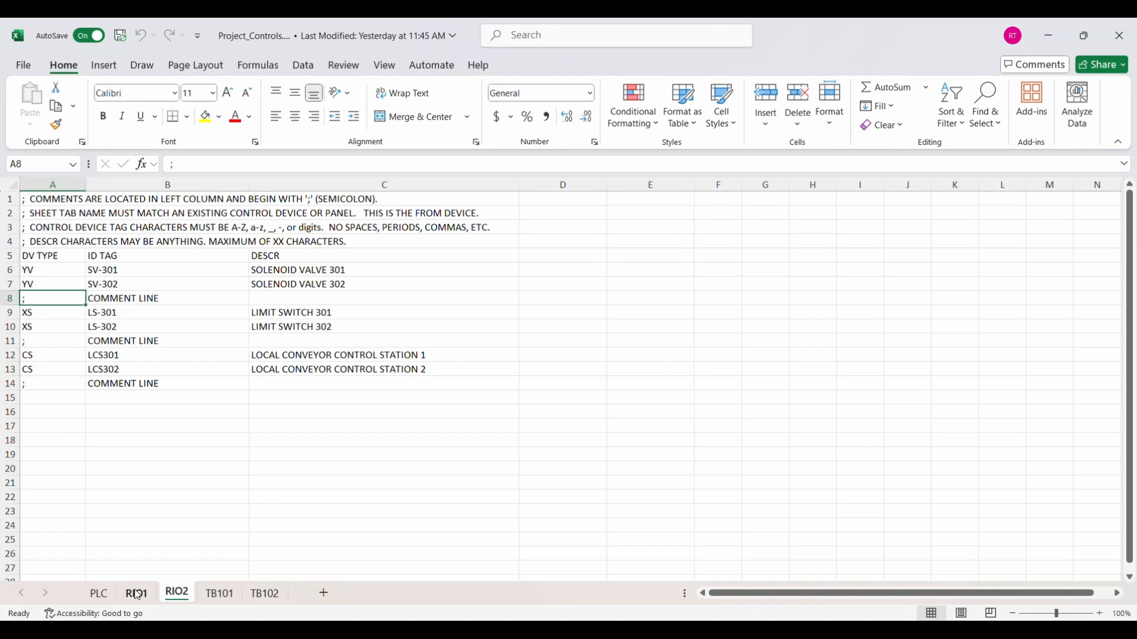
left_click(99, 594)
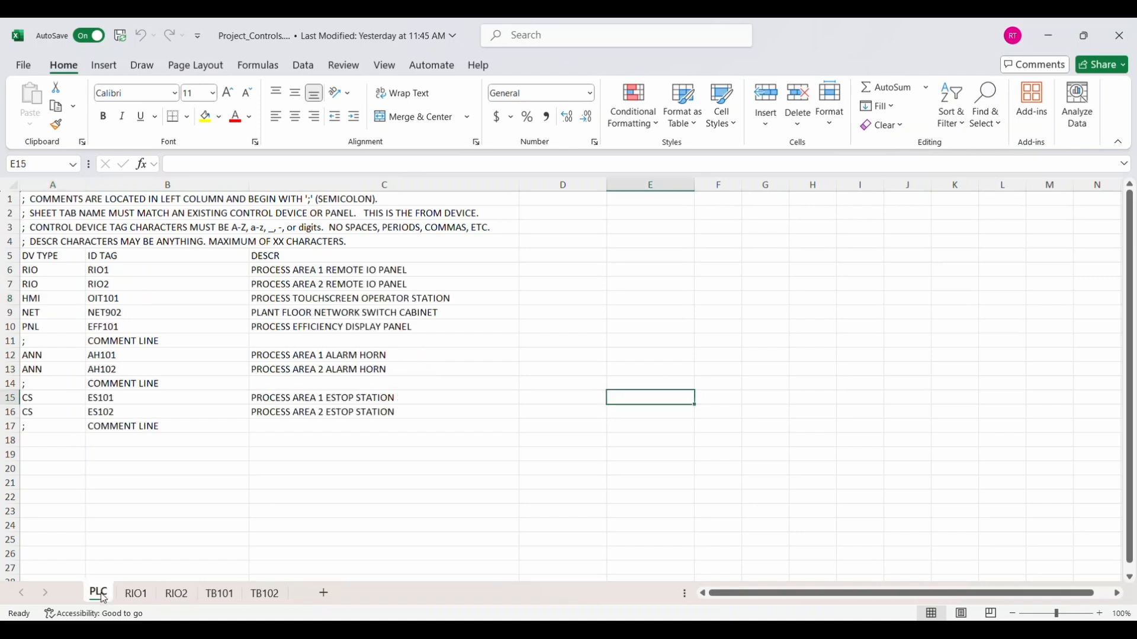
left_click(138, 595)
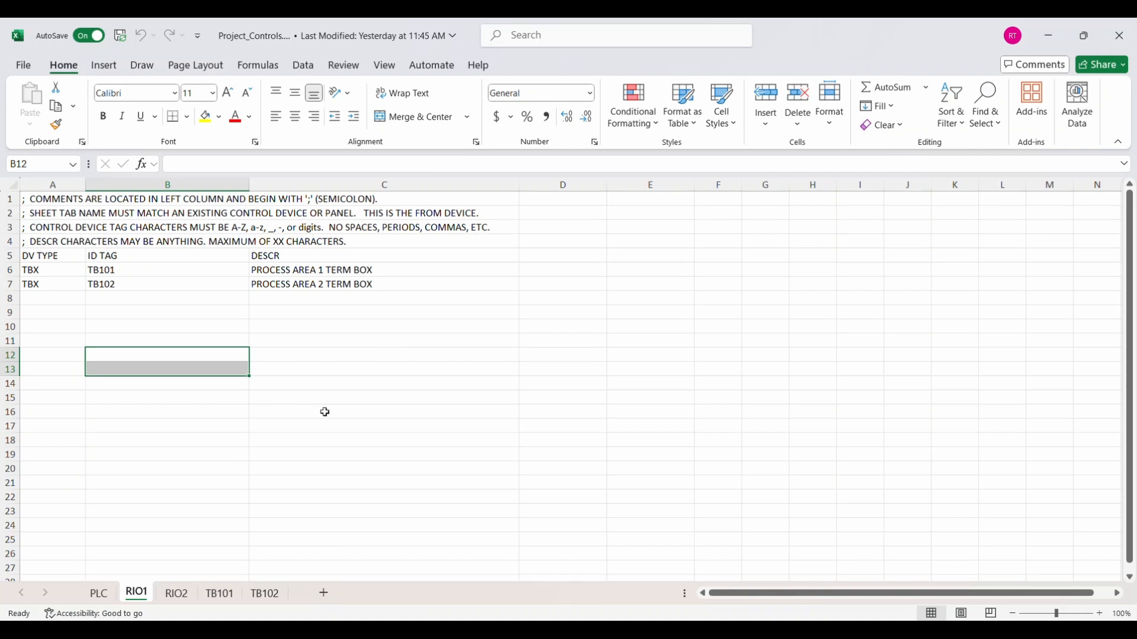
left_click(105, 596)
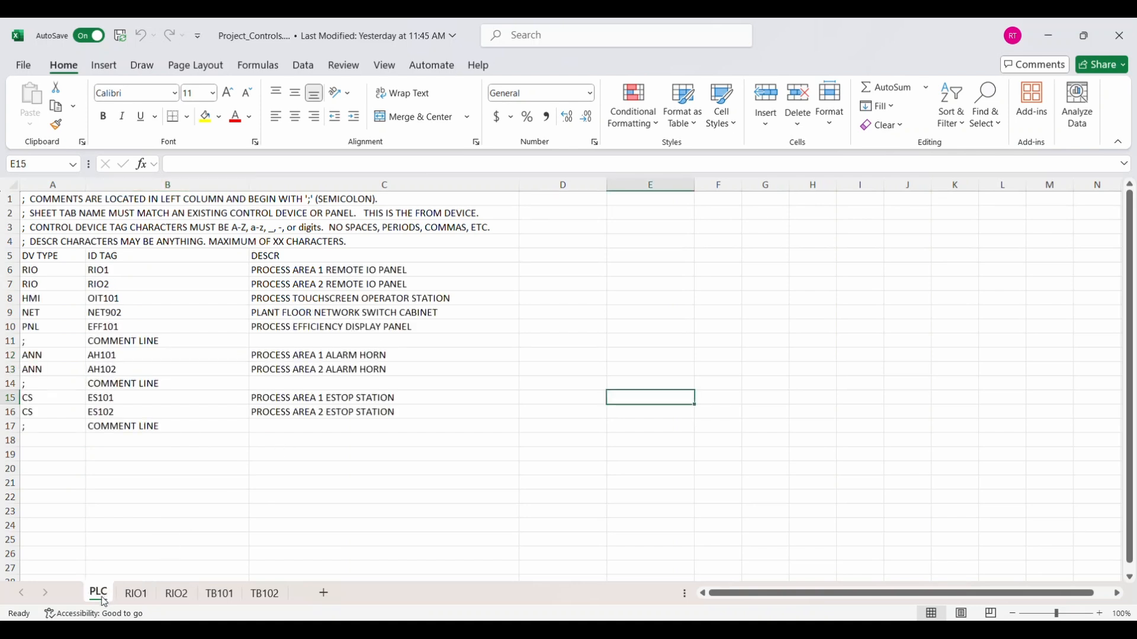
left_click(135, 597)
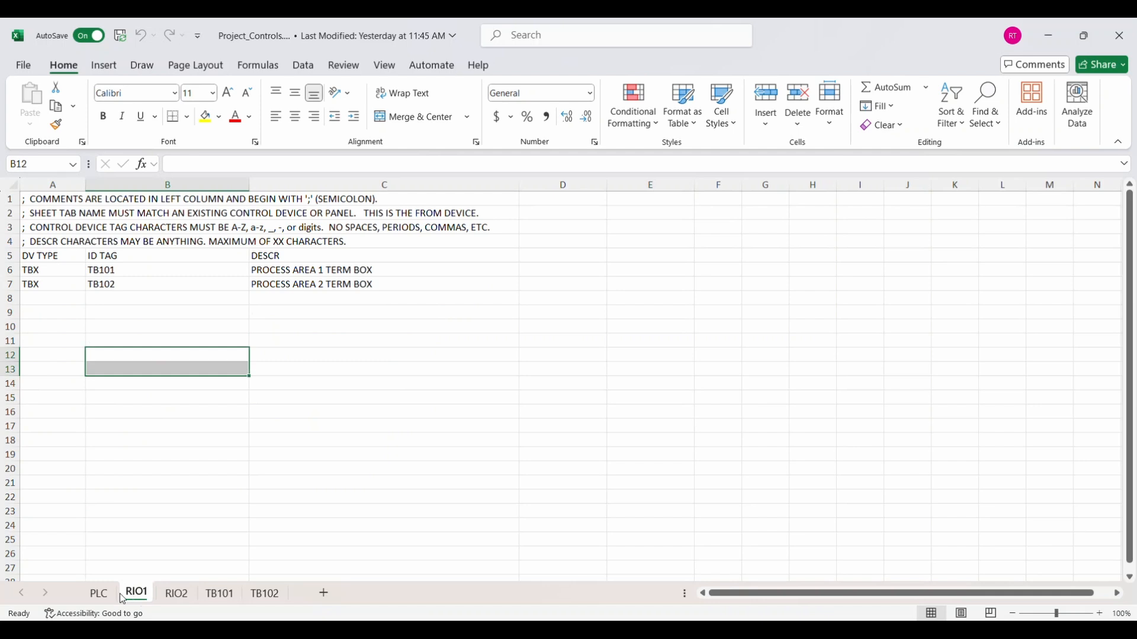
left_click(98, 594)
left_click(135, 595)
left_click(179, 595)
left_click(234, 593)
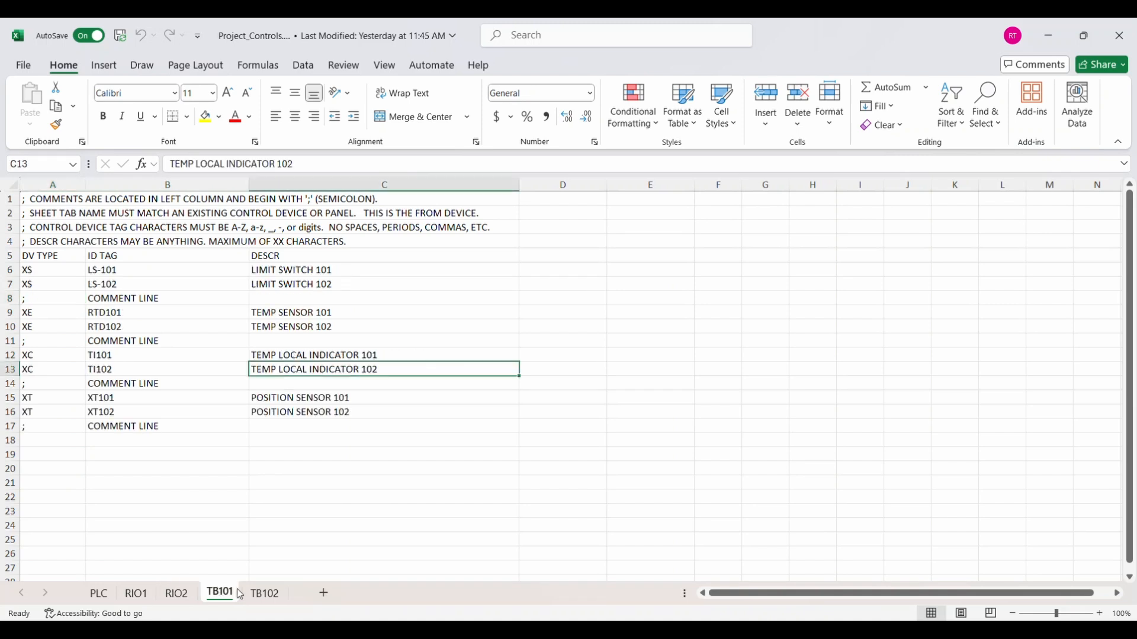
left_click(265, 594)
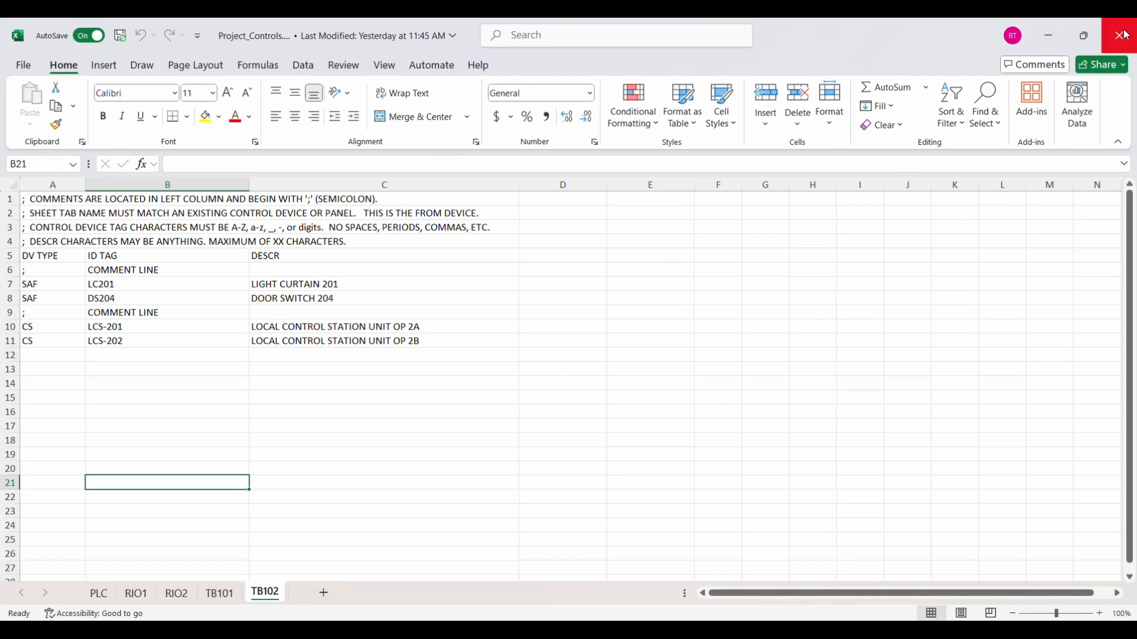
Save a copy of the controls workbook as PLC_IO in the Import_Exports folder
left_click(586, 310)
left_click(23, 64)
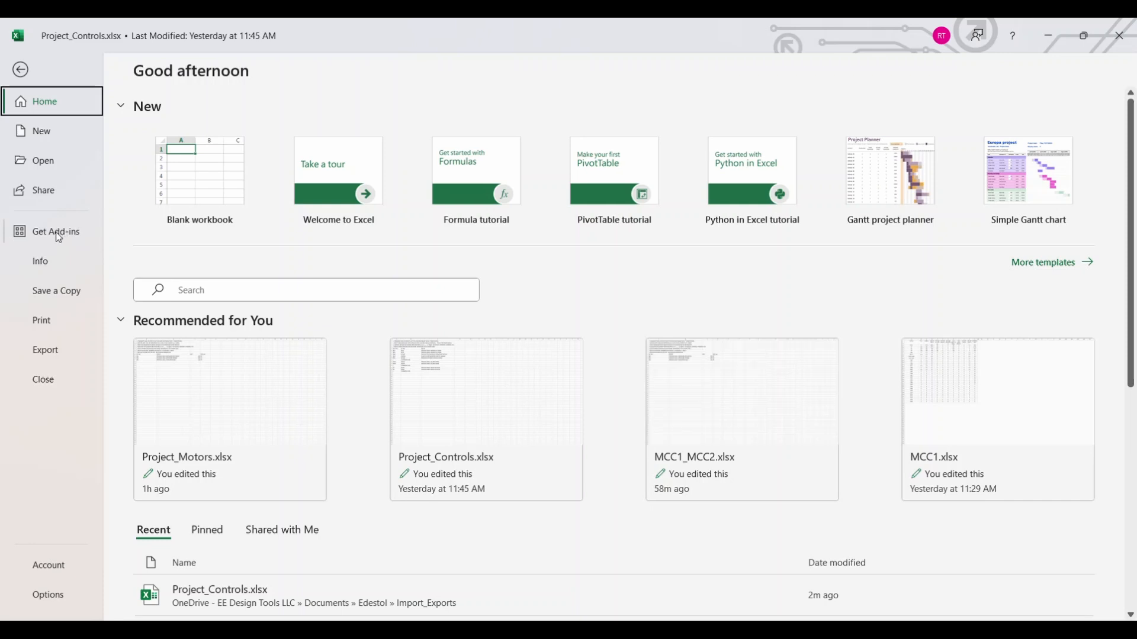
left_click(53, 296)
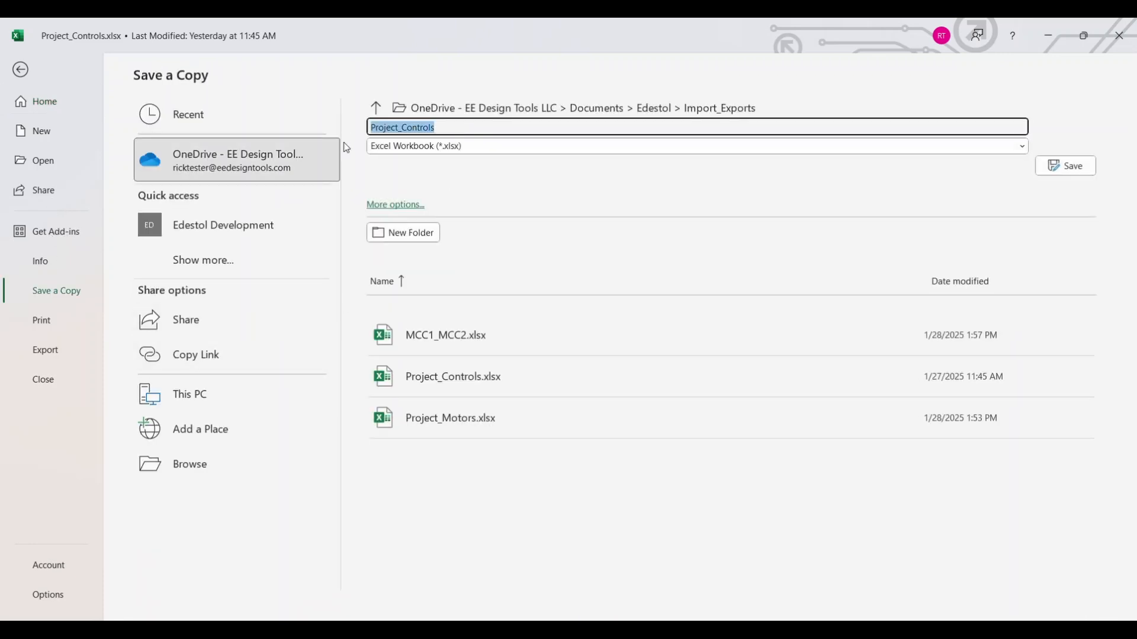
type("PLC")
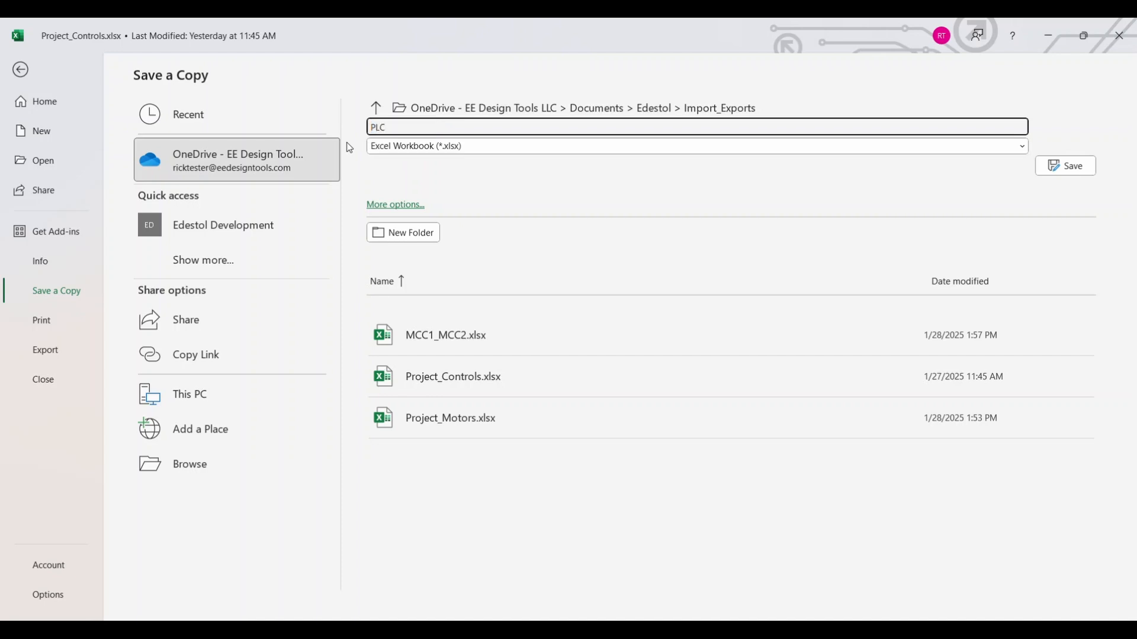
type("_IO")
left_click(1069, 164)
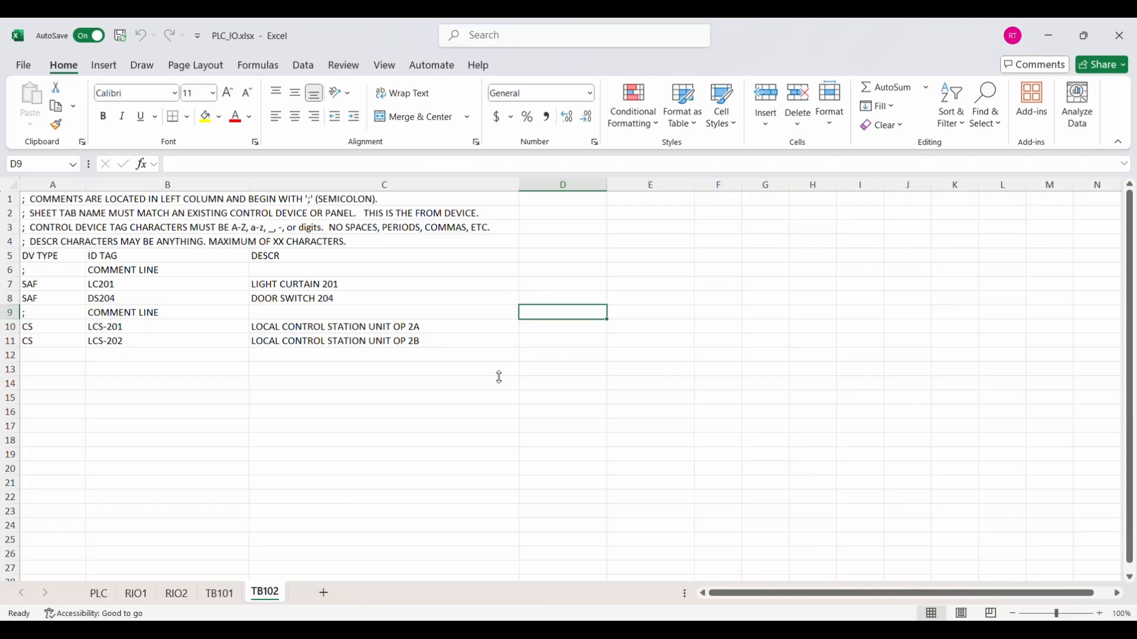
left_click_drag(409, 385, 385, 398)
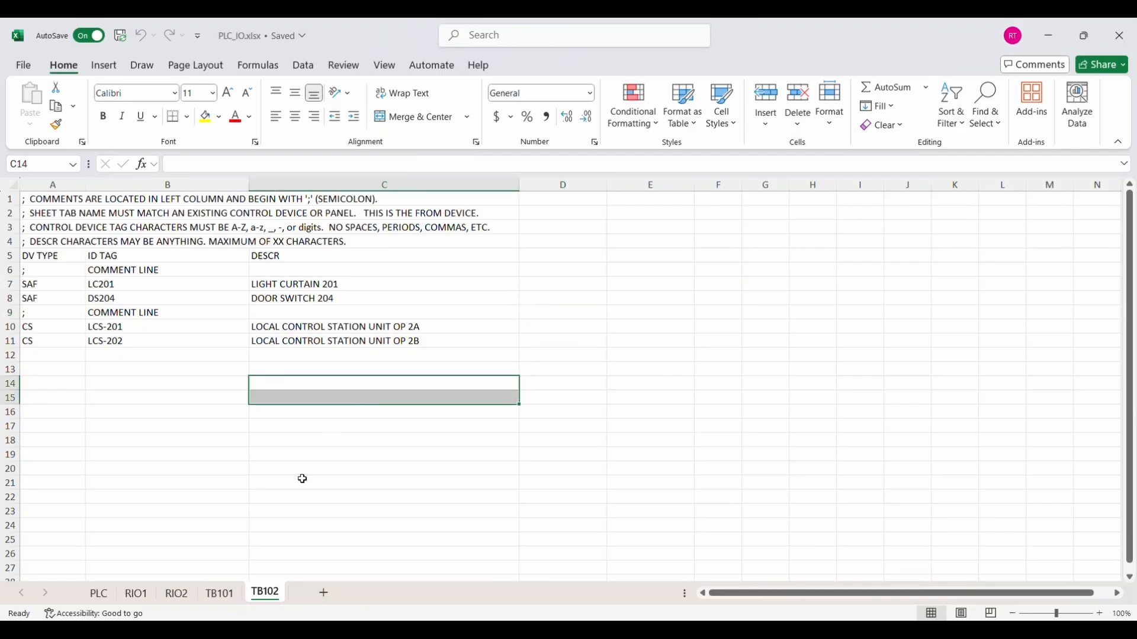
Minimize Excel, switch to Edestol and collapse the MSG branch in the project tree
left_click(1049, 36)
left_click(398, 342)
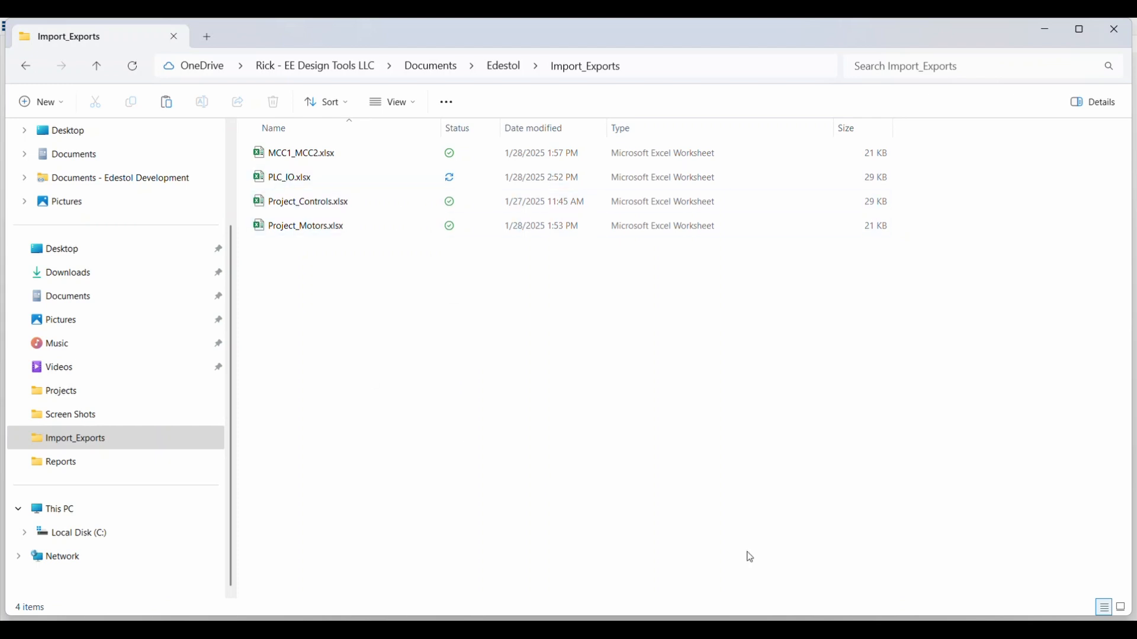
left_click(830, 630)
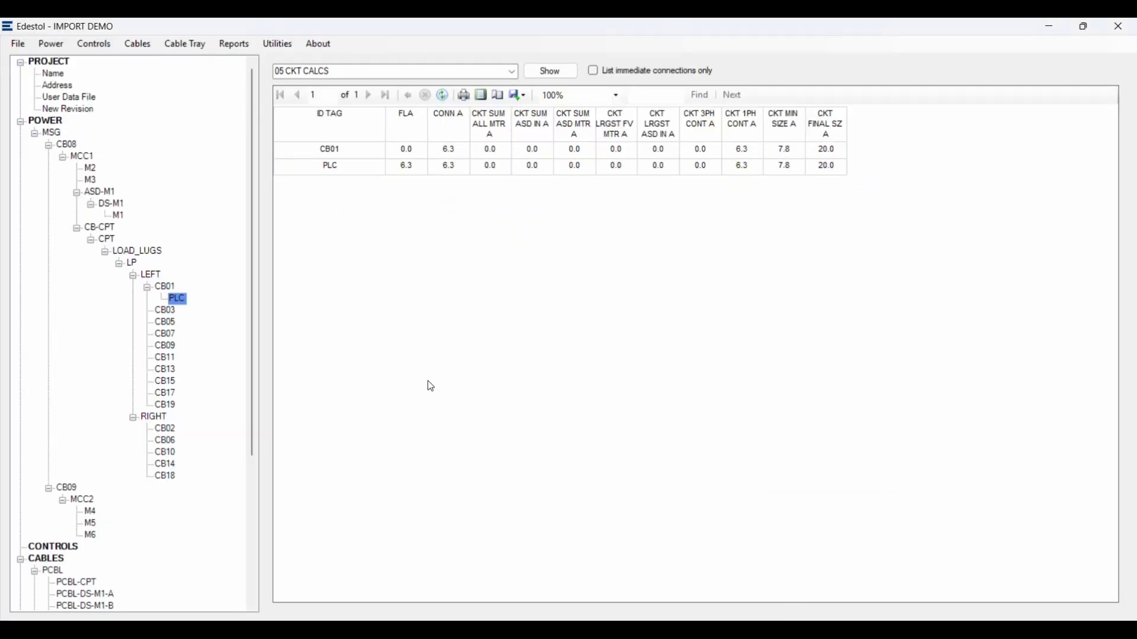
scroll(212, 236, "down", 6)
scroll(212, 237, "up", 6)
left_click(34, 133)
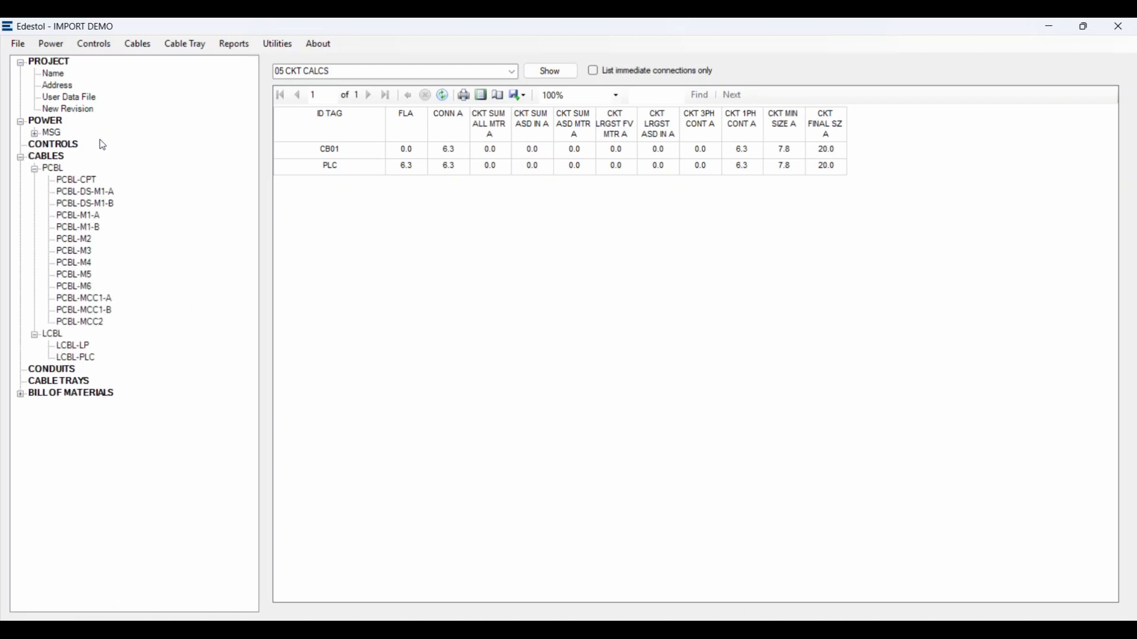
Start a controls import and try to open PLC_IO.xlsx as the import spreadsheet
left_click(276, 44)
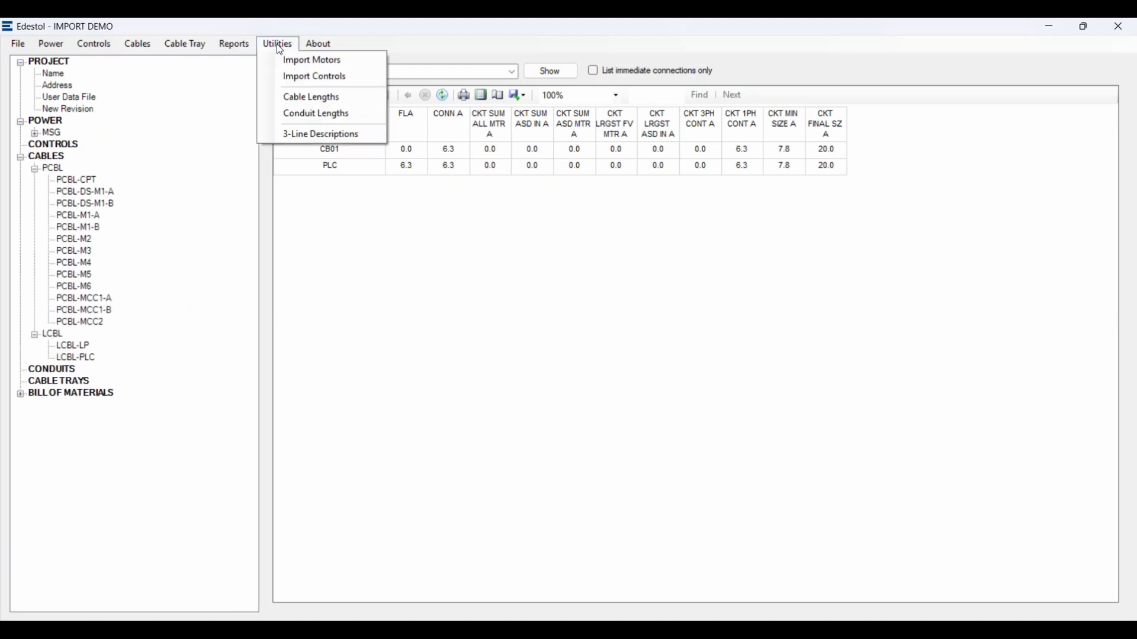
left_click(287, 77)
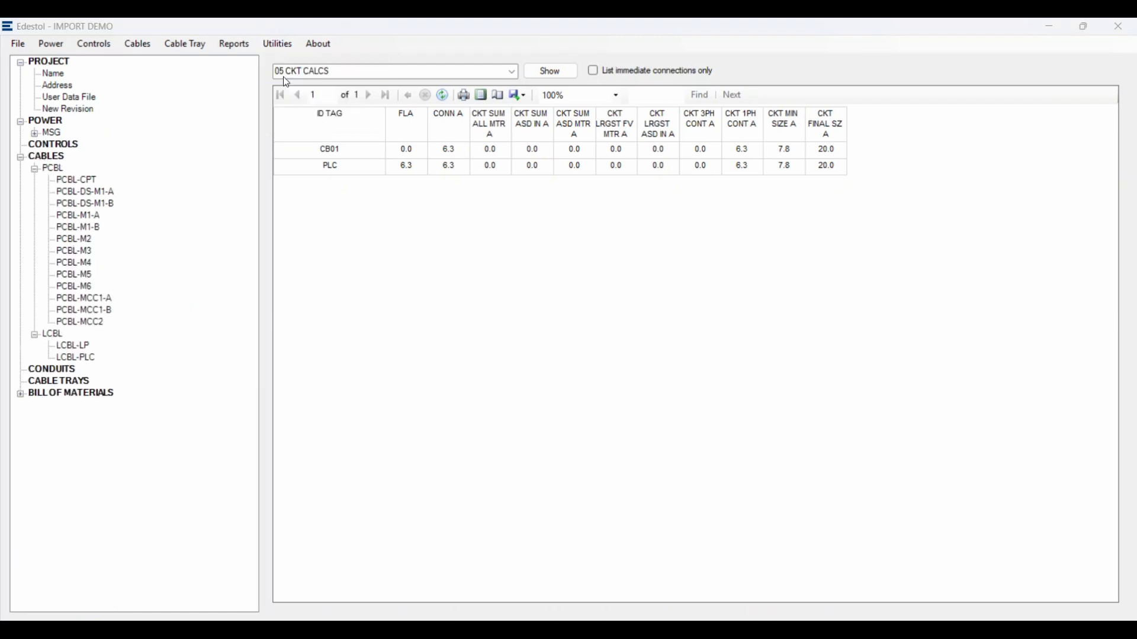
left_click(181, 182)
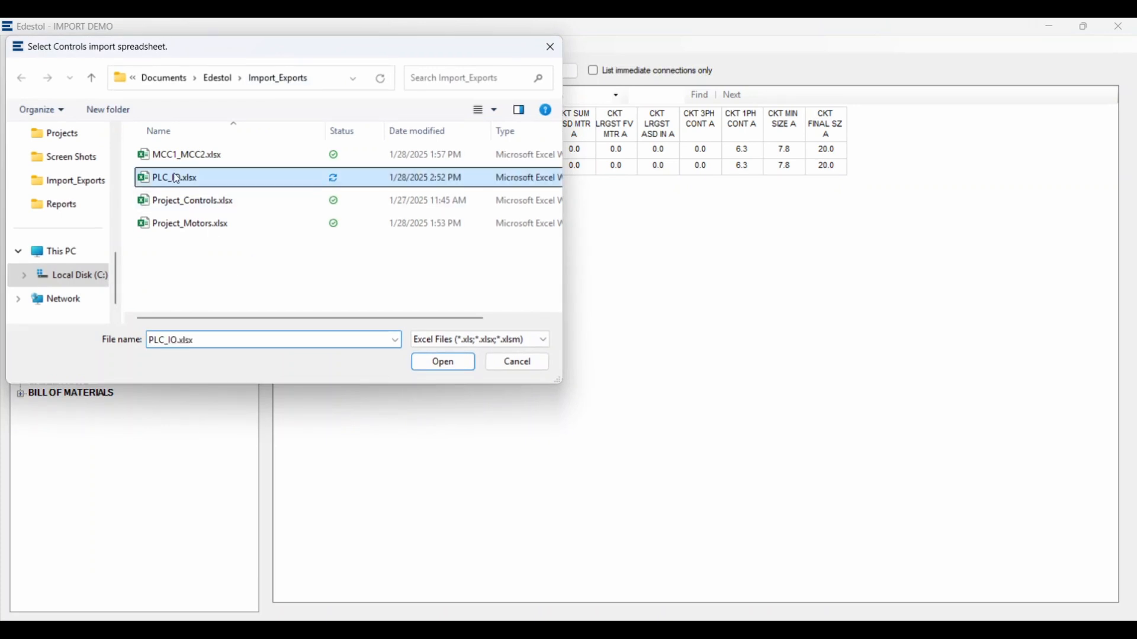
left_click(445, 366)
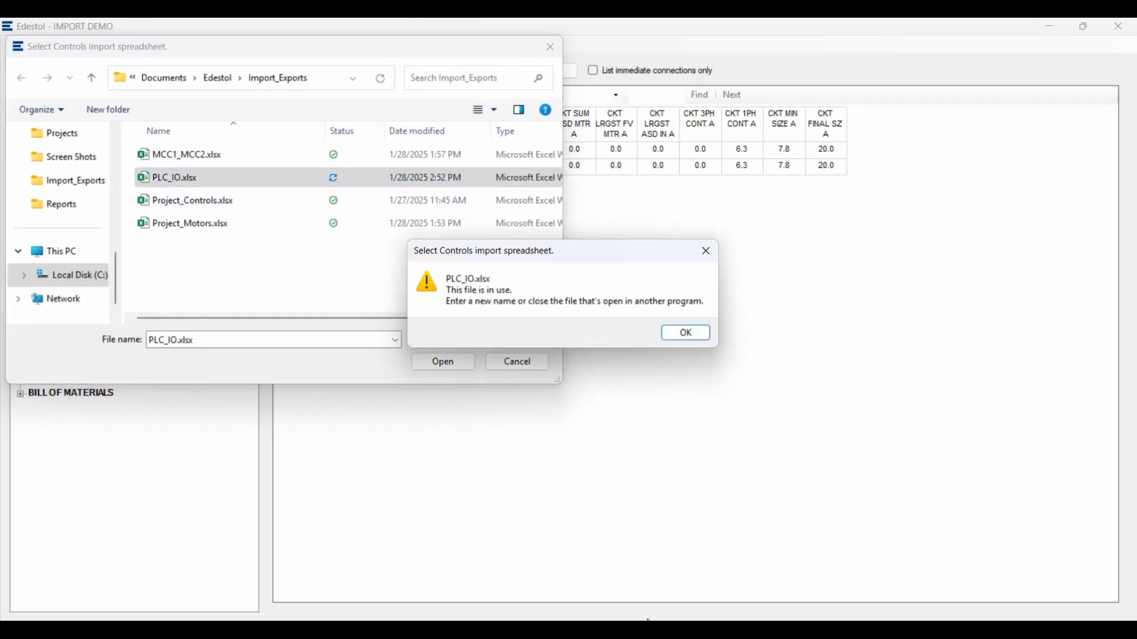
Close the PLC_IO workbook in Excel, return to Edestol and open PLC_IO.xlsx as the controls import spreadsheet
left_click(614, 631)
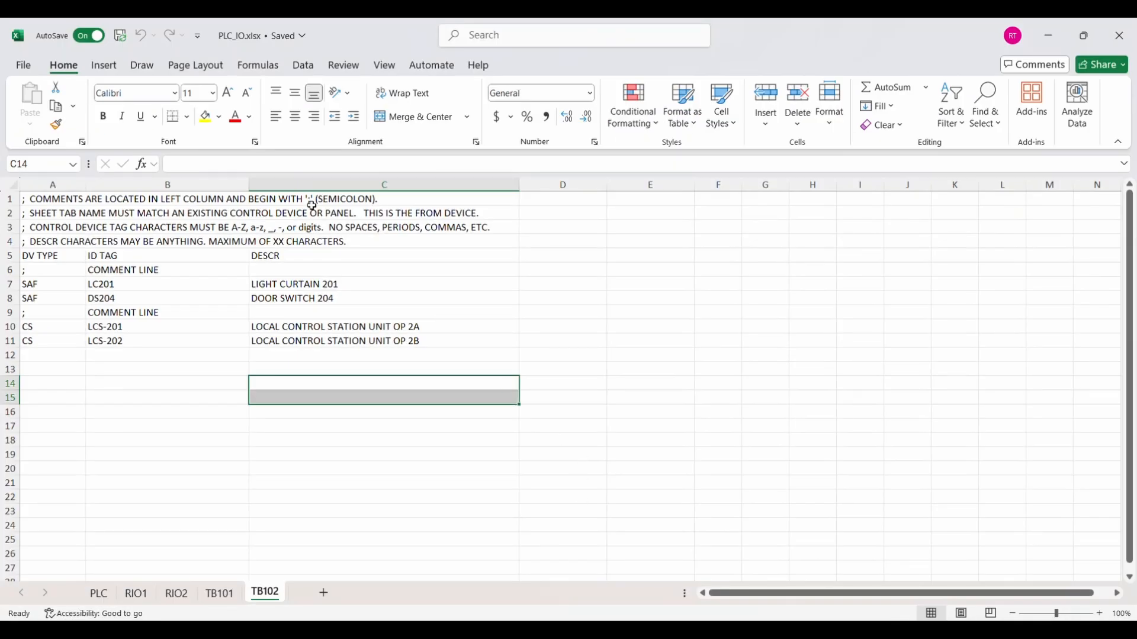
left_click(1121, 38)
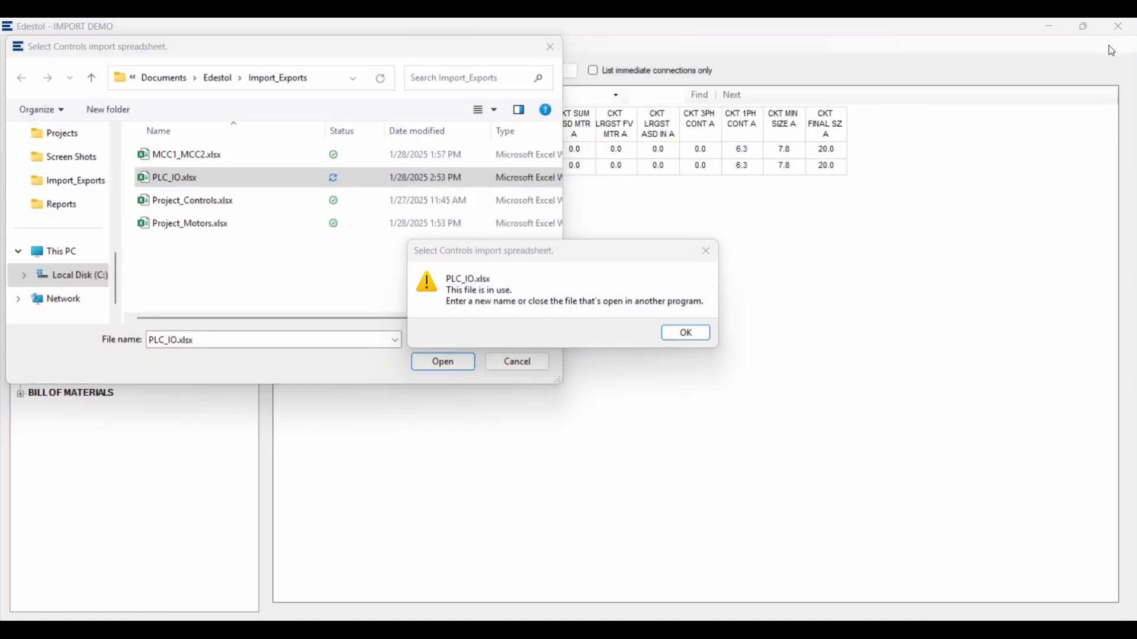
left_click(686, 333)
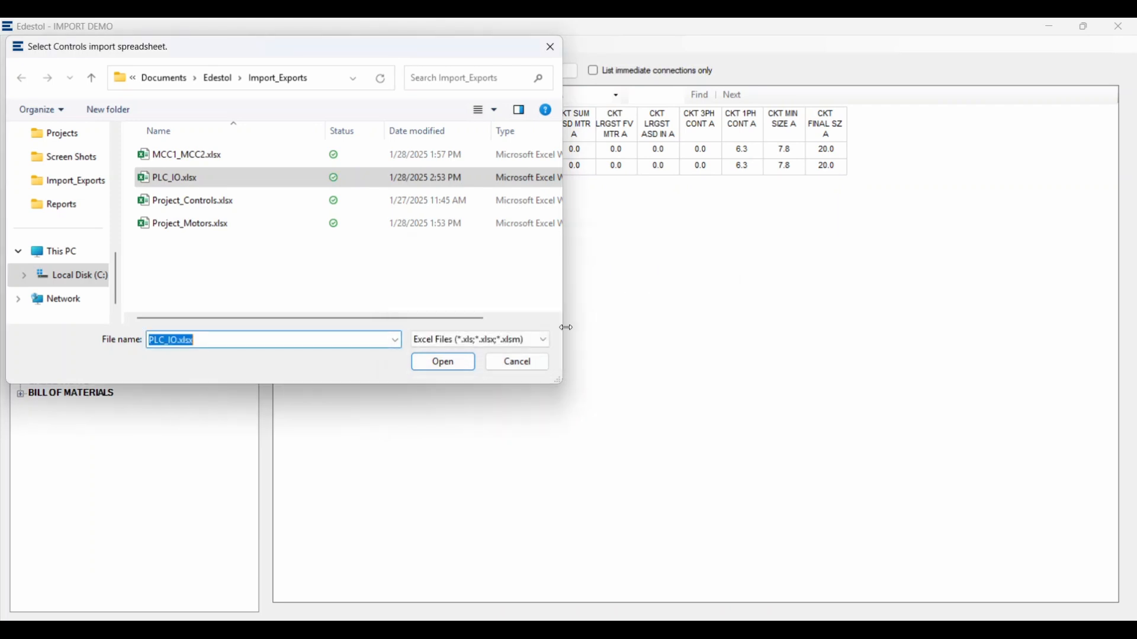
left_click(177, 177)
left_click(443, 365)
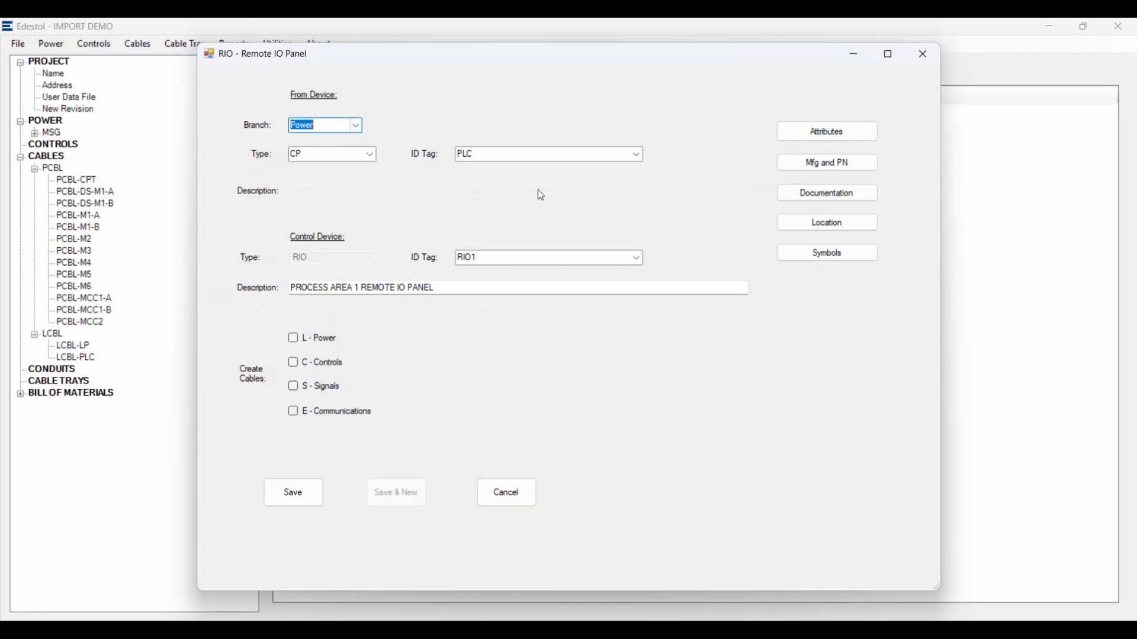
Set RIO1's source to the Power branch's CP device PLC, enable power, controls and communications cables, and save the panel
left_click(357, 126)
left_click(316, 141)
left_click(371, 156)
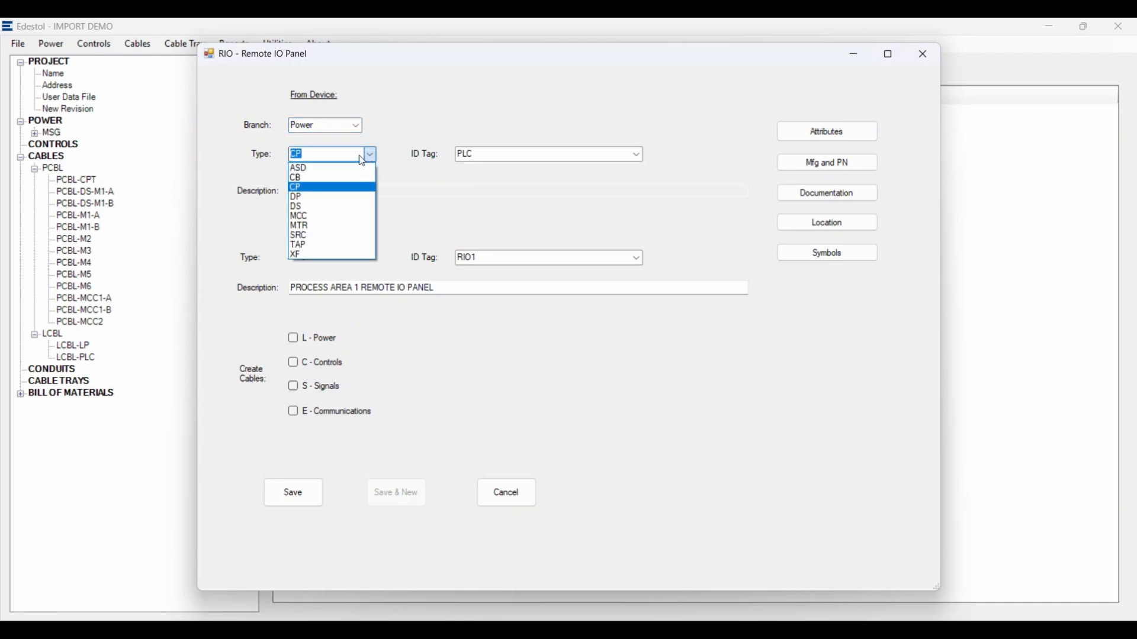
left_click(320, 188)
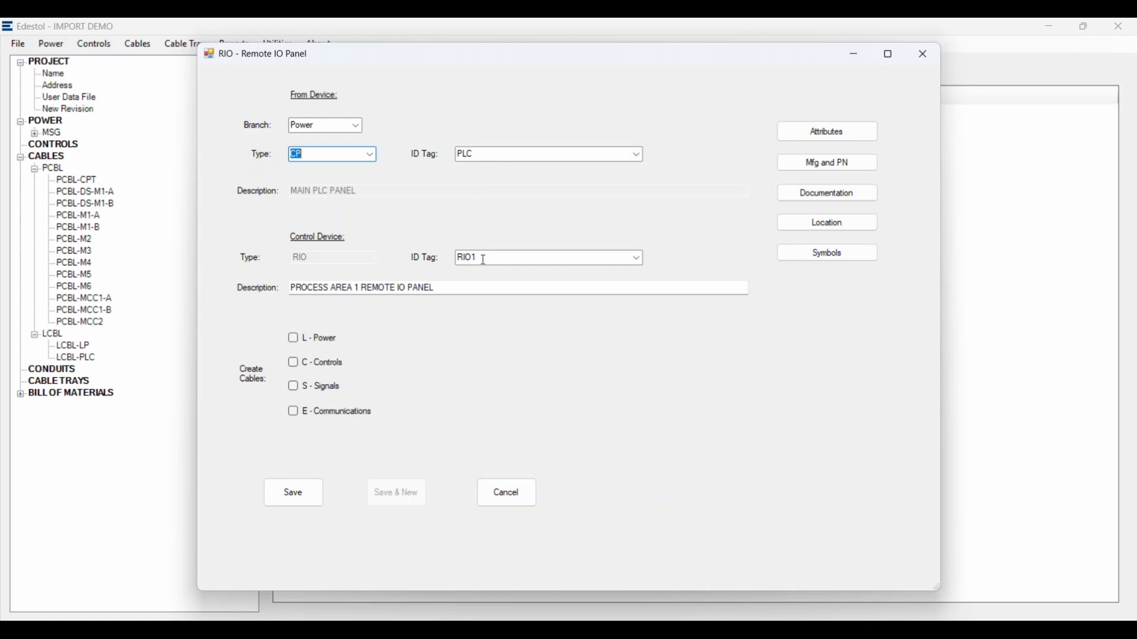
left_click(292, 339)
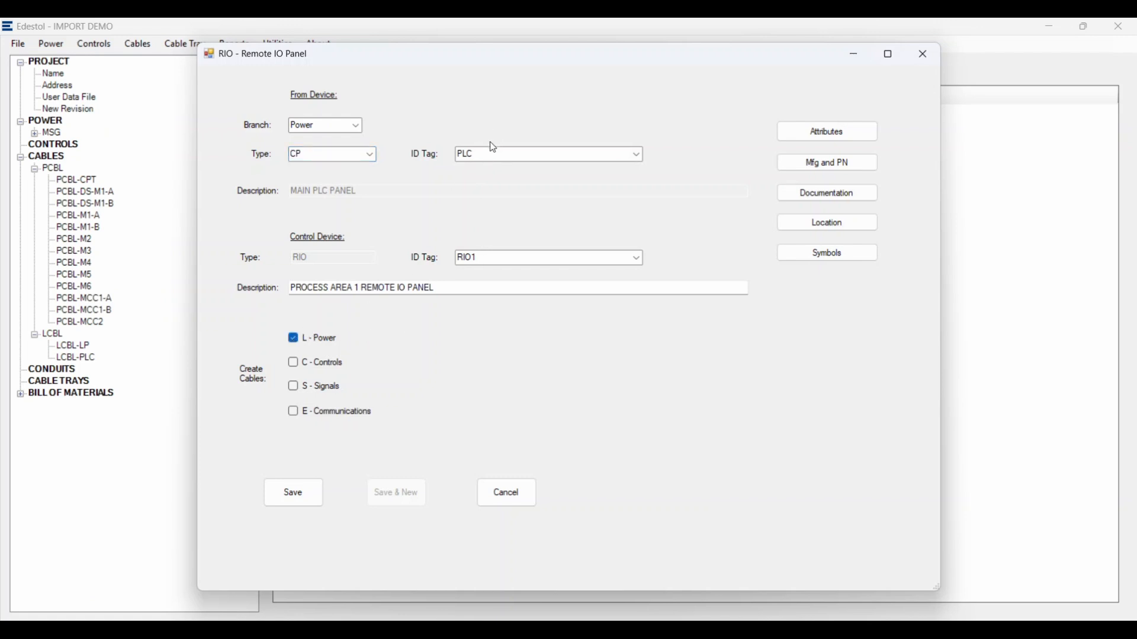
left_click(294, 366)
left_click(348, 412)
left_click(295, 494)
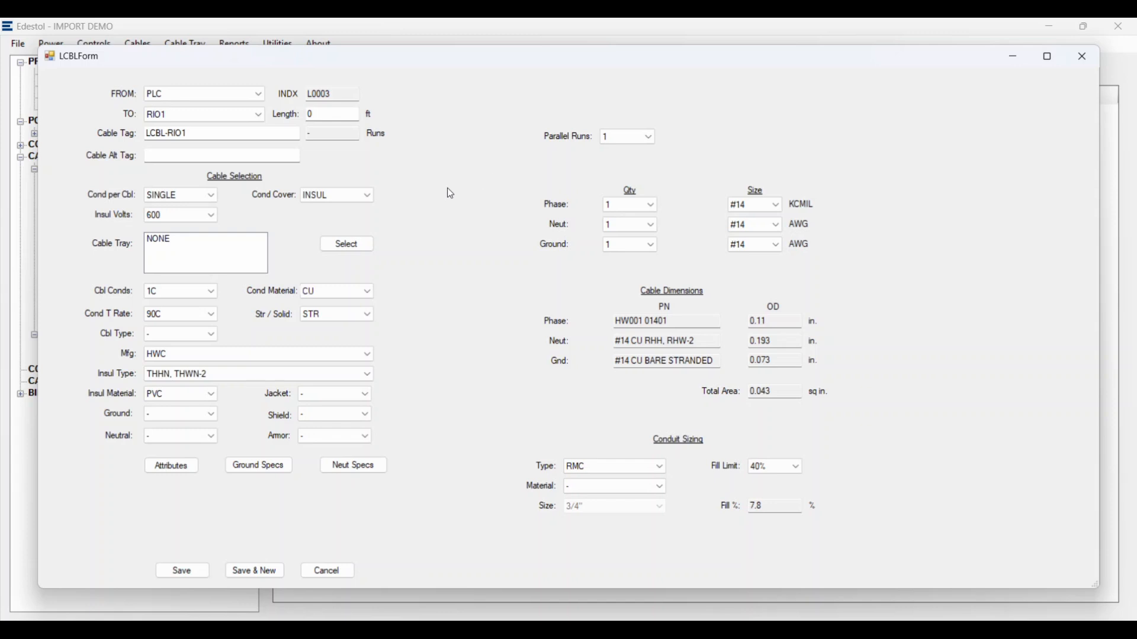
left_click(636, 205)
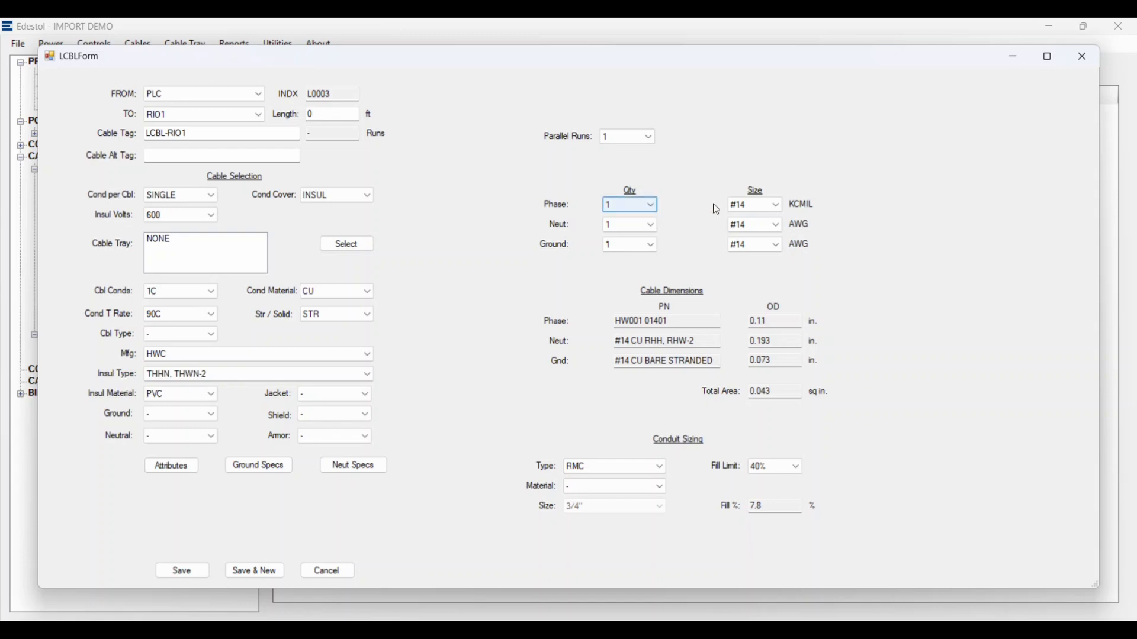
left_click(773, 205)
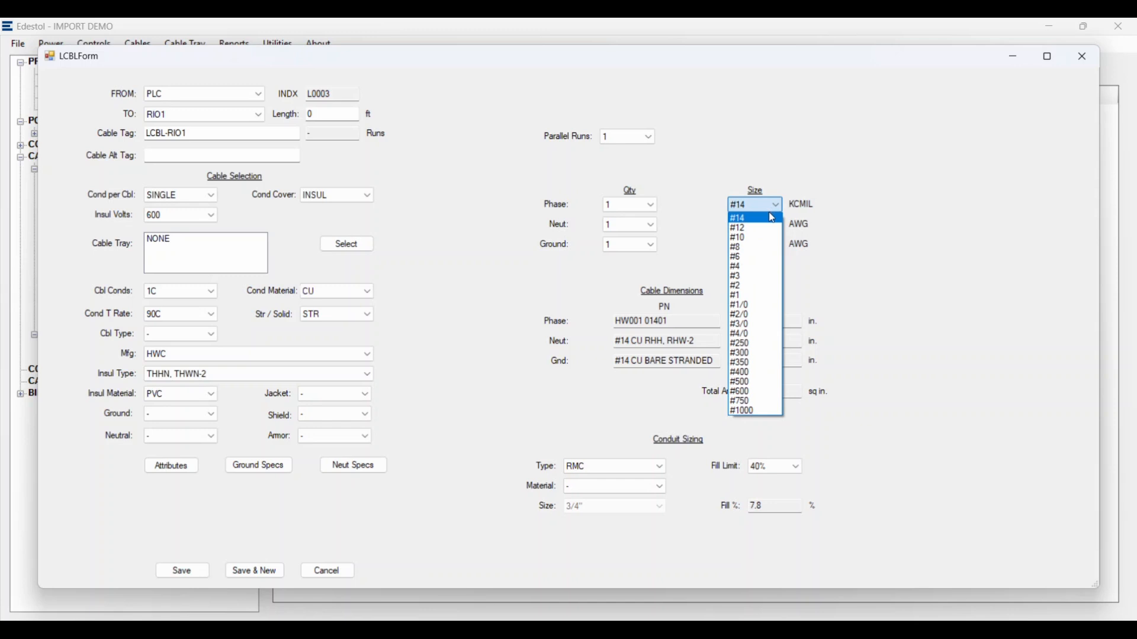
left_click(819, 141)
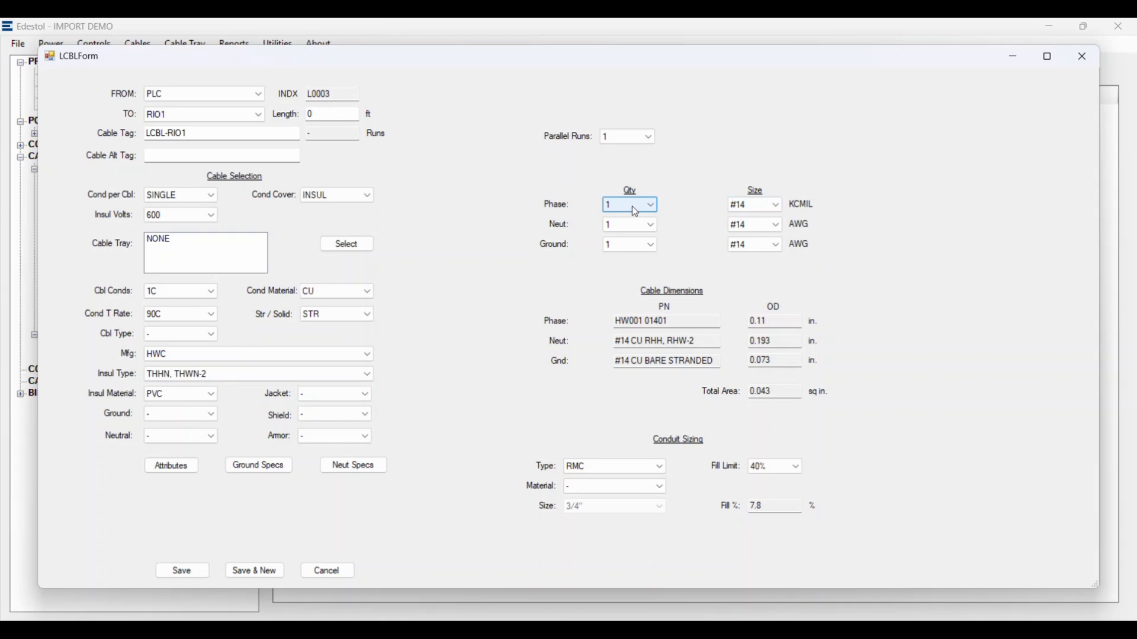
left_click(773, 206)
left_click(989, 148)
Set LCBL-RIO1's ground conductor specs to INSUL cover, manufacturer HWC and insulation type THHN, THWN-2, and save them
left_click(259, 469)
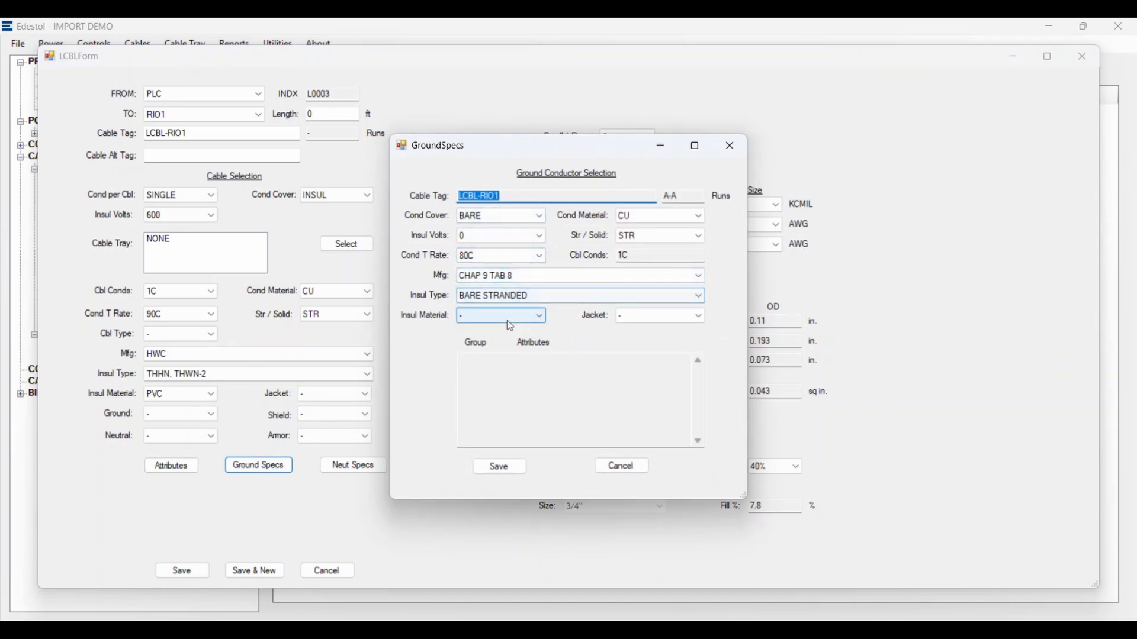
left_click(520, 275)
left_click(506, 303)
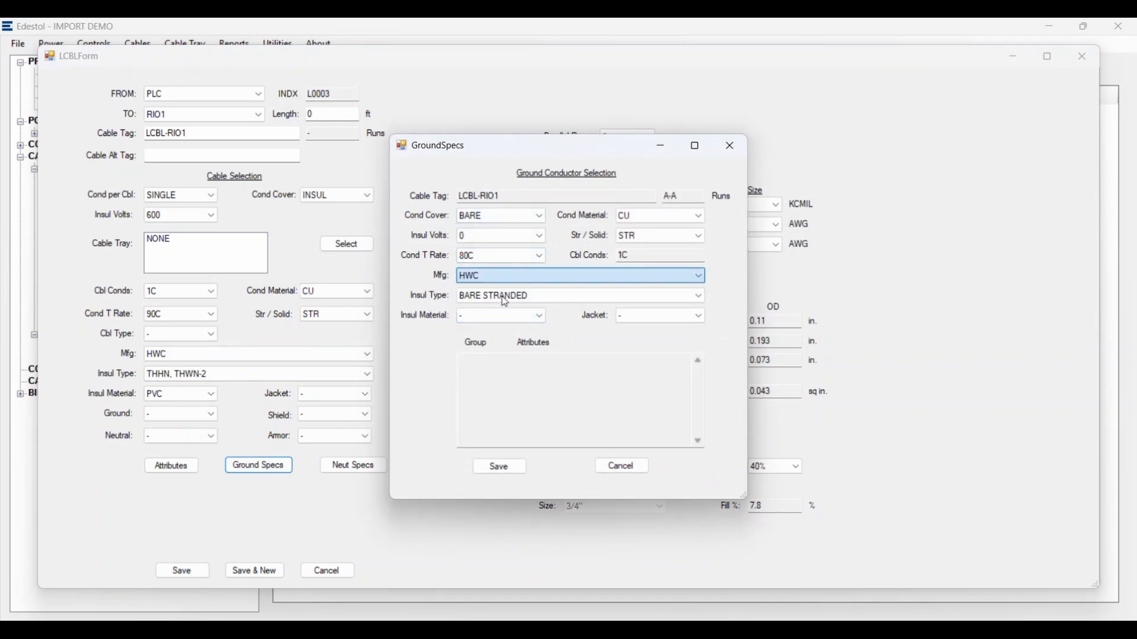
left_click(493, 213)
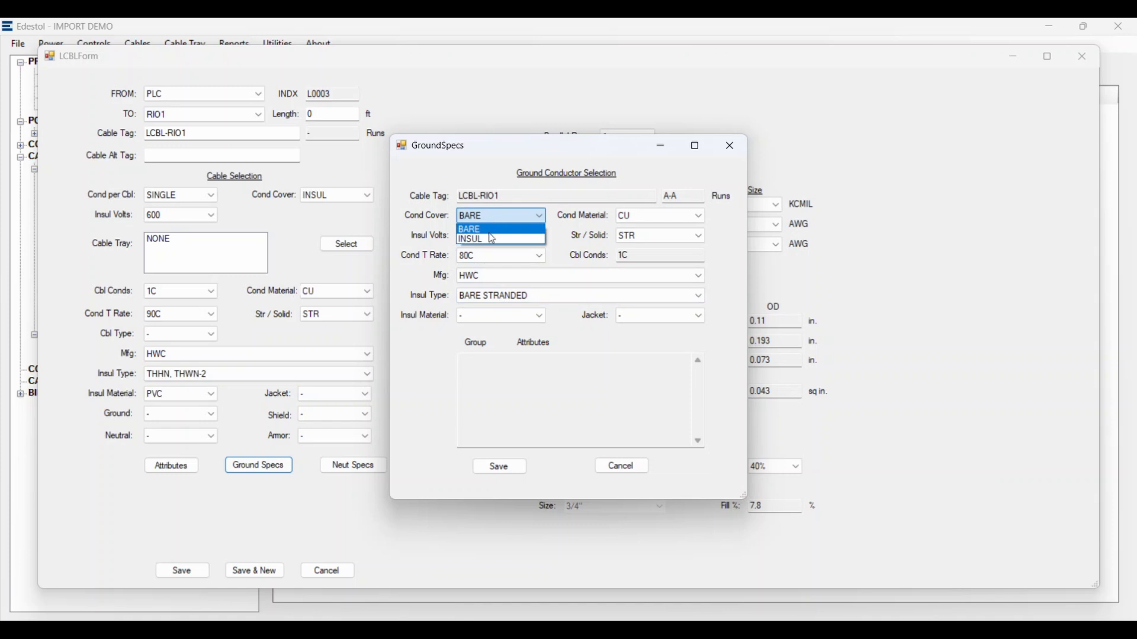
left_click(493, 239)
left_click(495, 277)
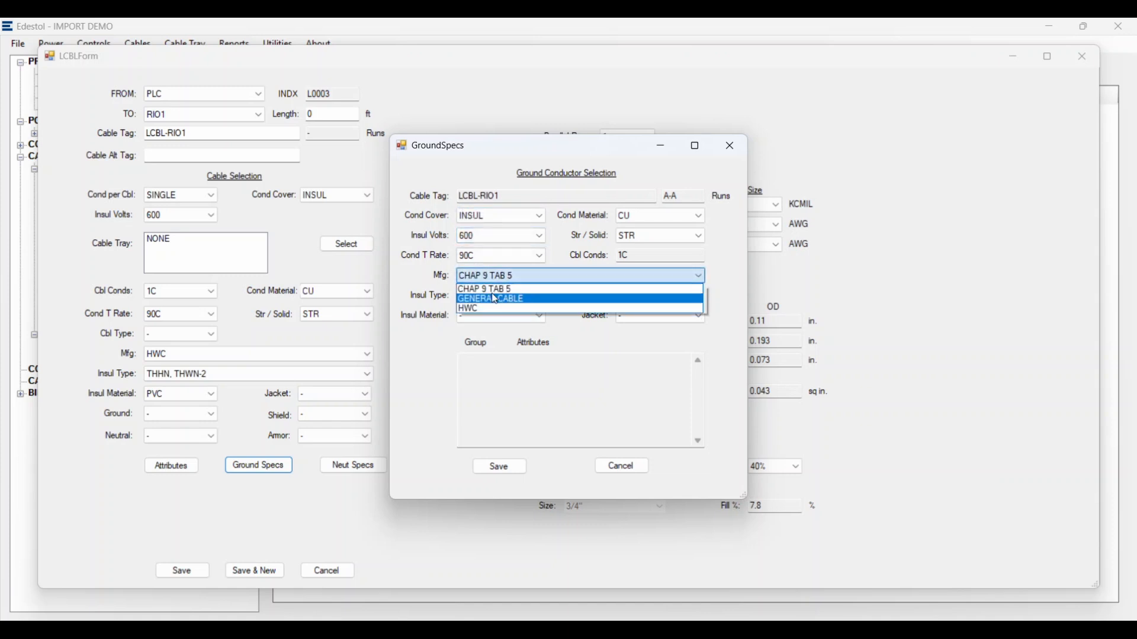
left_click(495, 308)
left_click(495, 295)
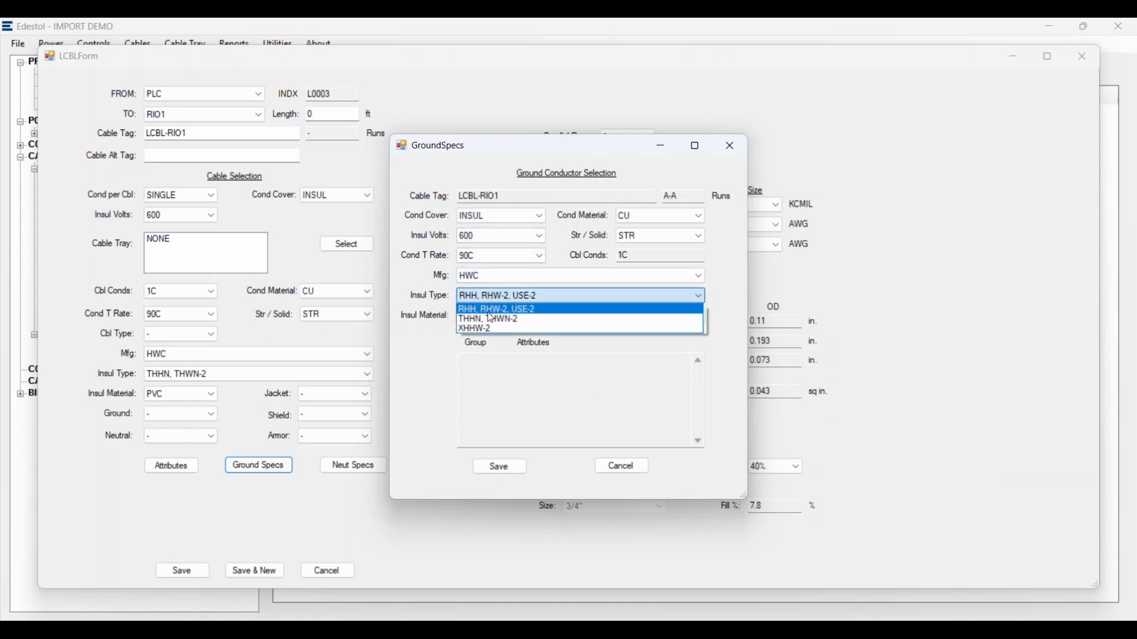
left_click(492, 320)
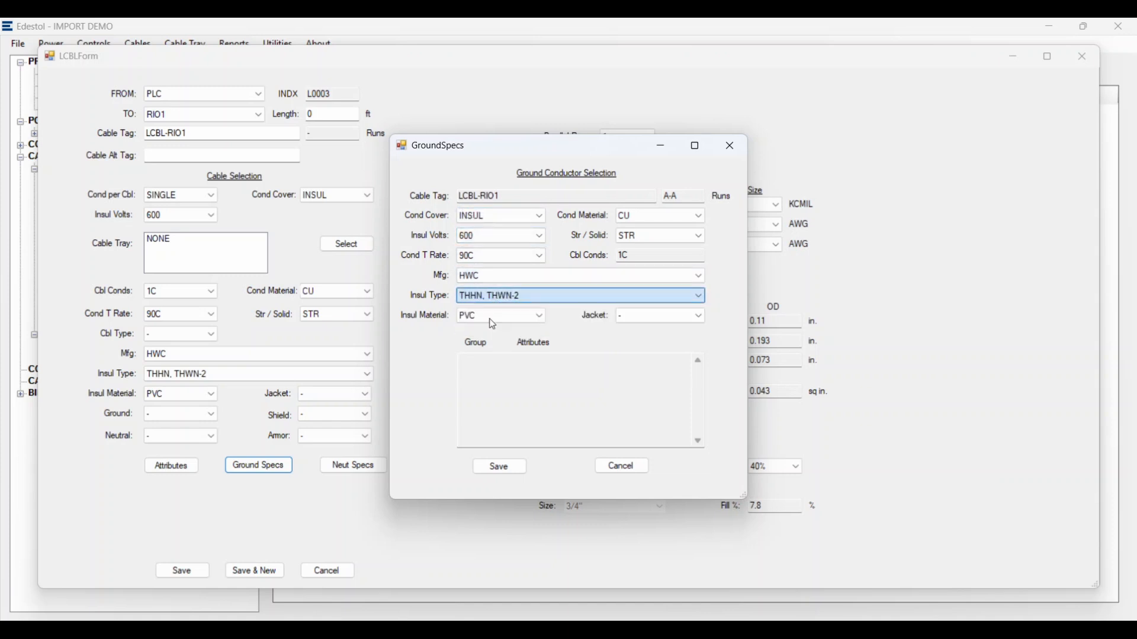
left_click(500, 471)
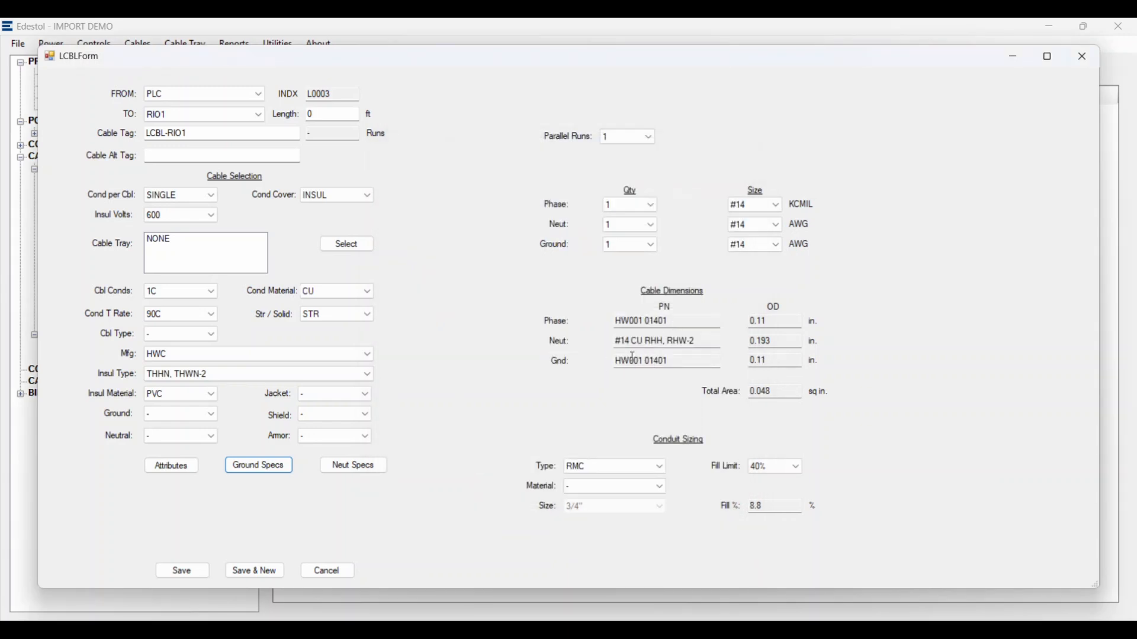
Set LCBL-RIO1's neutral conductor to manufacturer HWC and insulation type THHN, THWN-2, and save the power cable
left_click(351, 467)
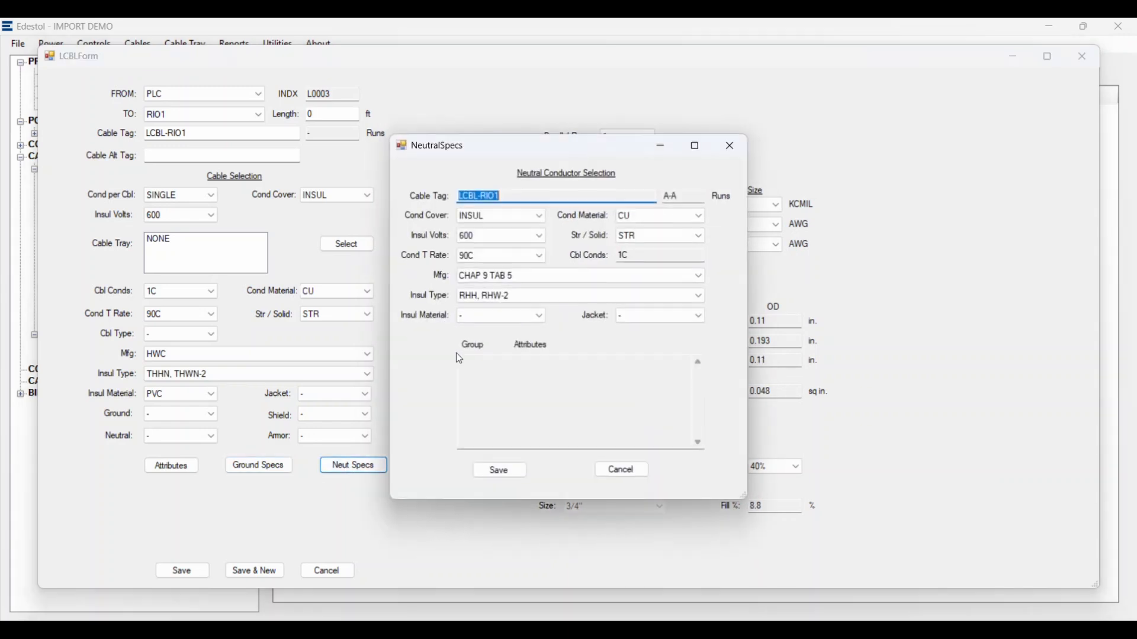
left_click(498, 299)
left_click(504, 277)
left_click(504, 277)
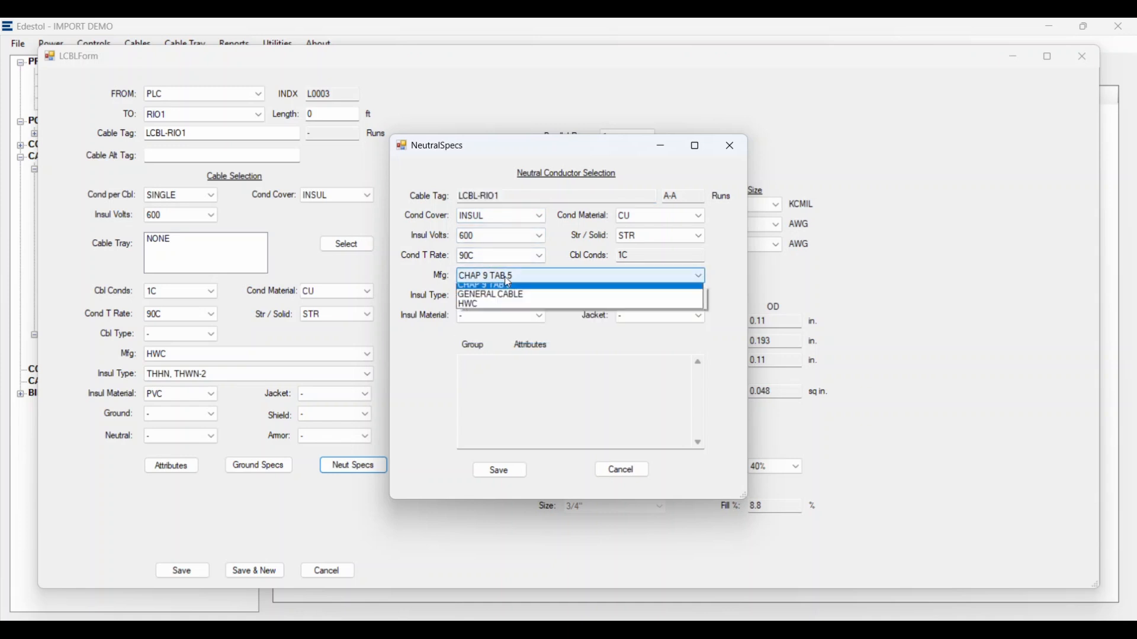
left_click(499, 309)
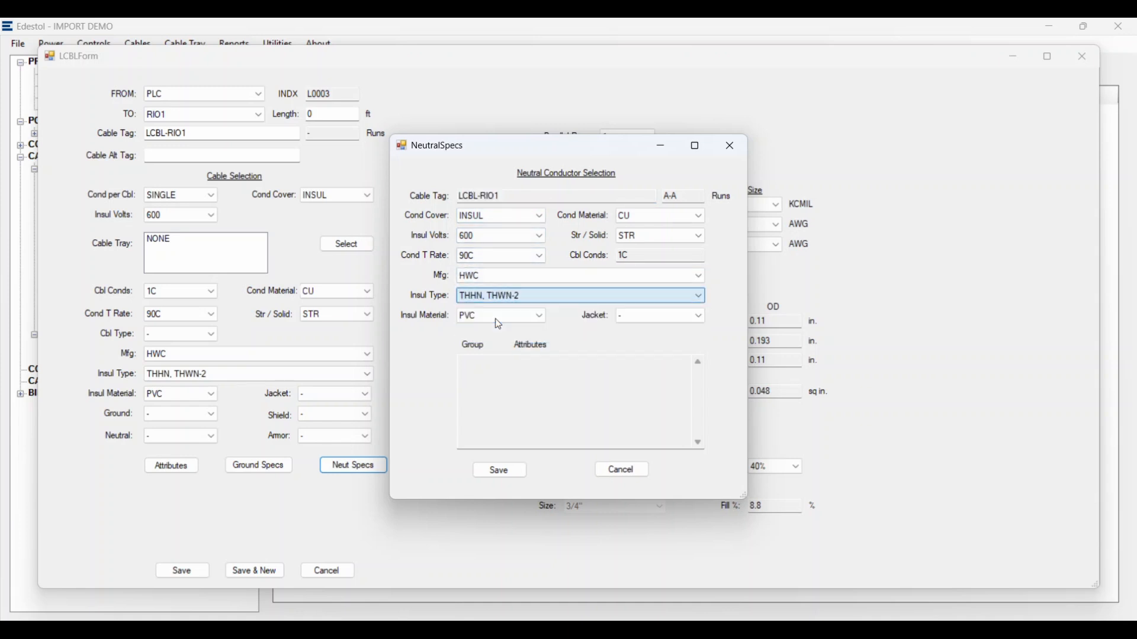
left_click(499, 474)
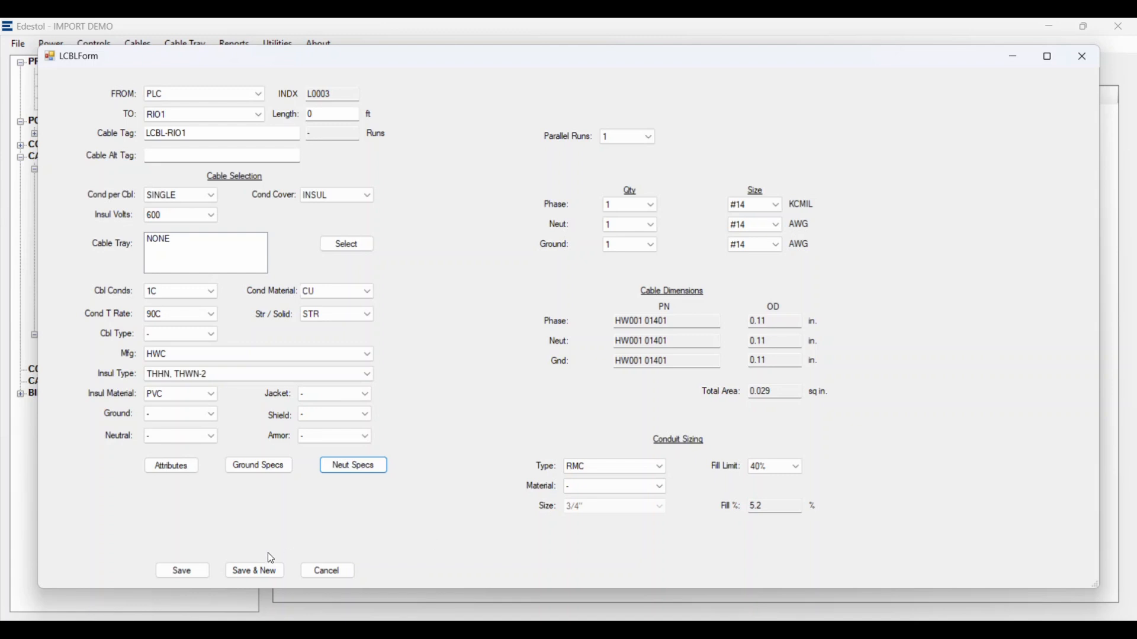
left_click(182, 574)
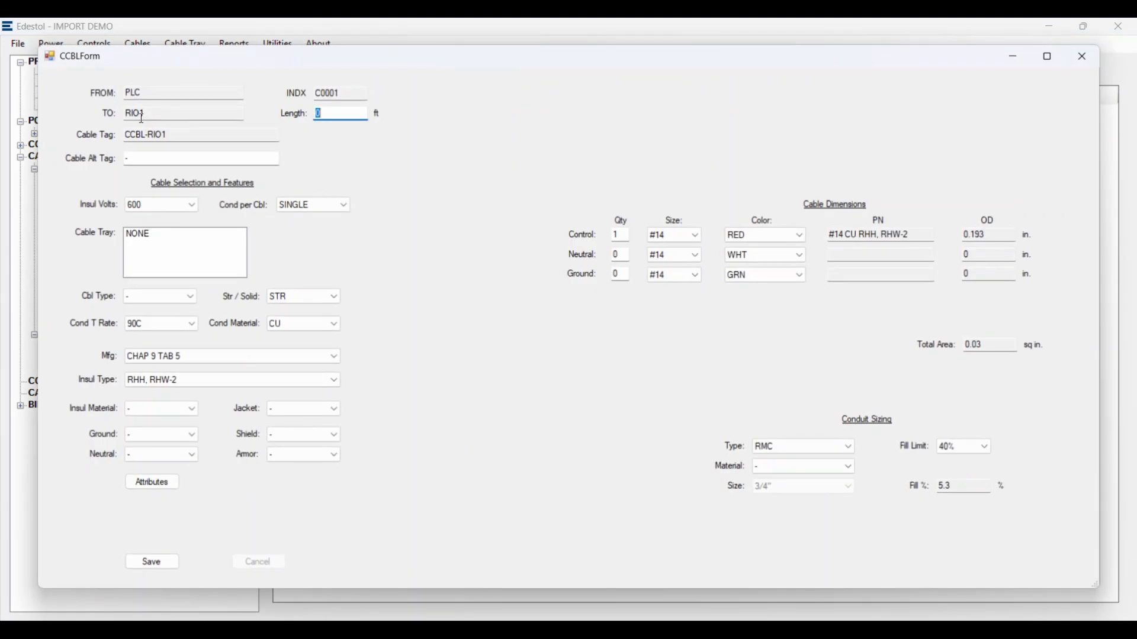
Set the control cable CCBL-RIO1's manufacturer to HWC with insulation type RHH, RHW-2, USE-2
left_click(177, 359)
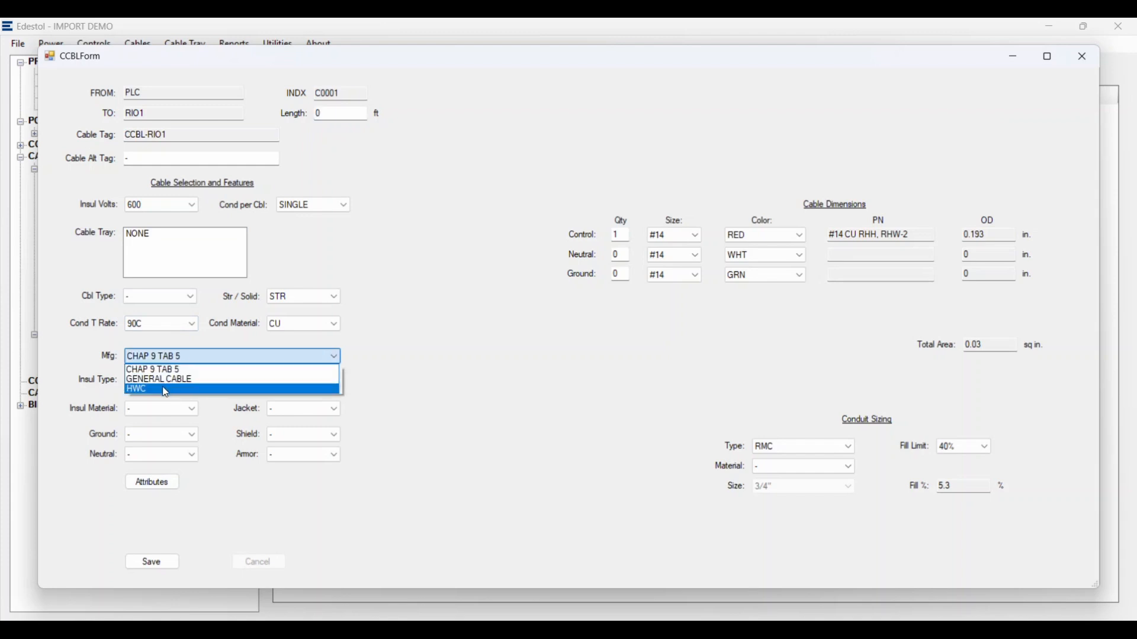
left_click(177, 389)
left_click(223, 382)
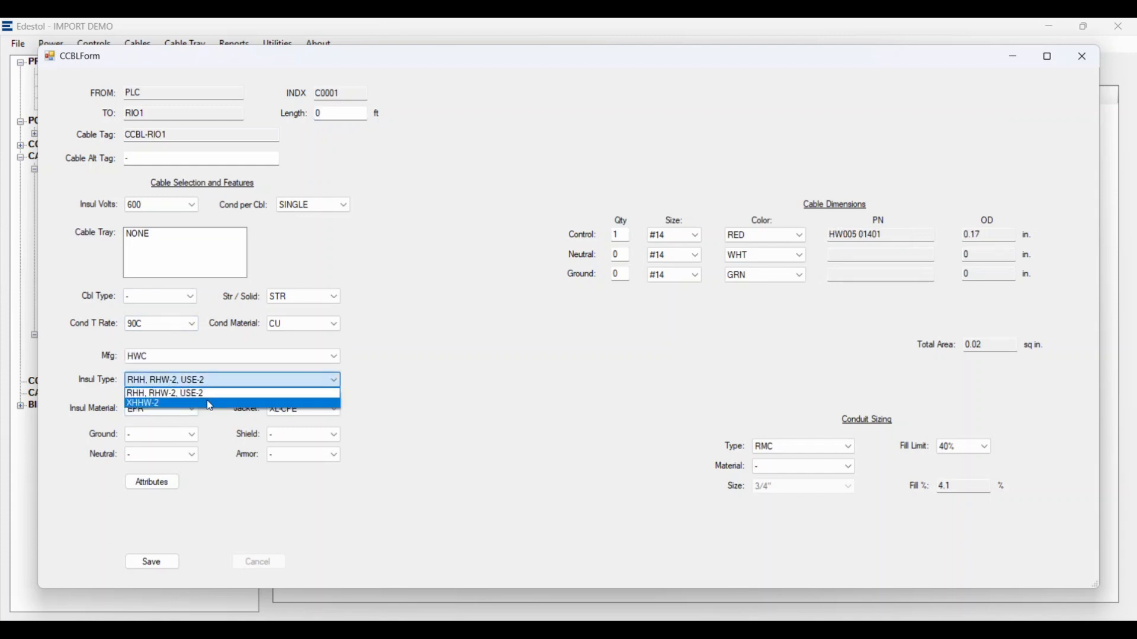
left_click(214, 395)
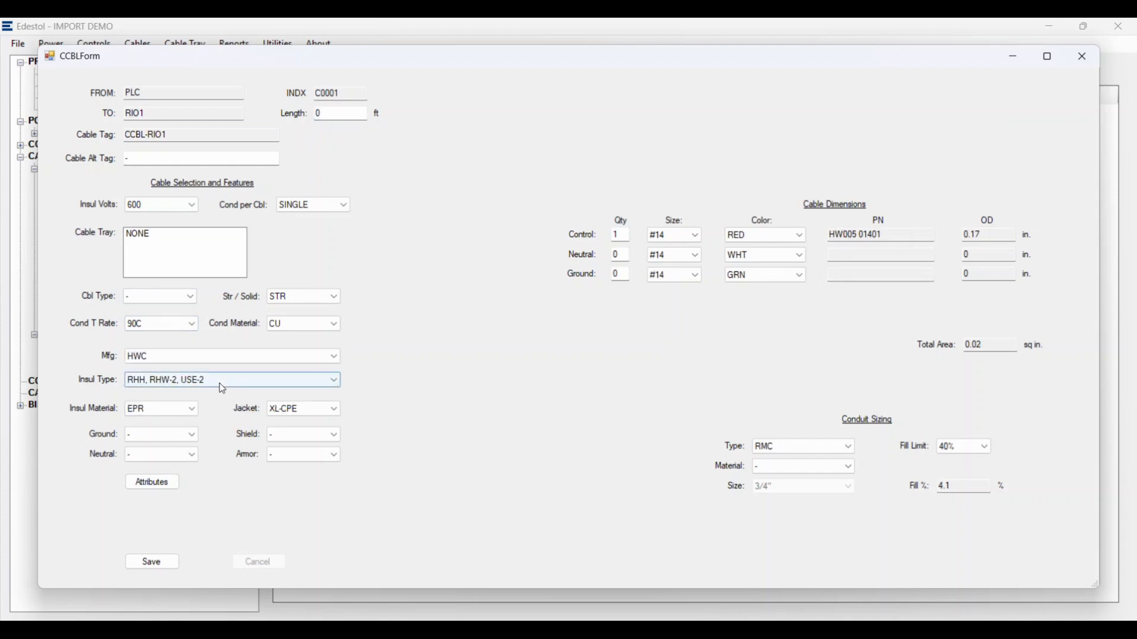
left_click(167, 357)
left_click(480, 389)
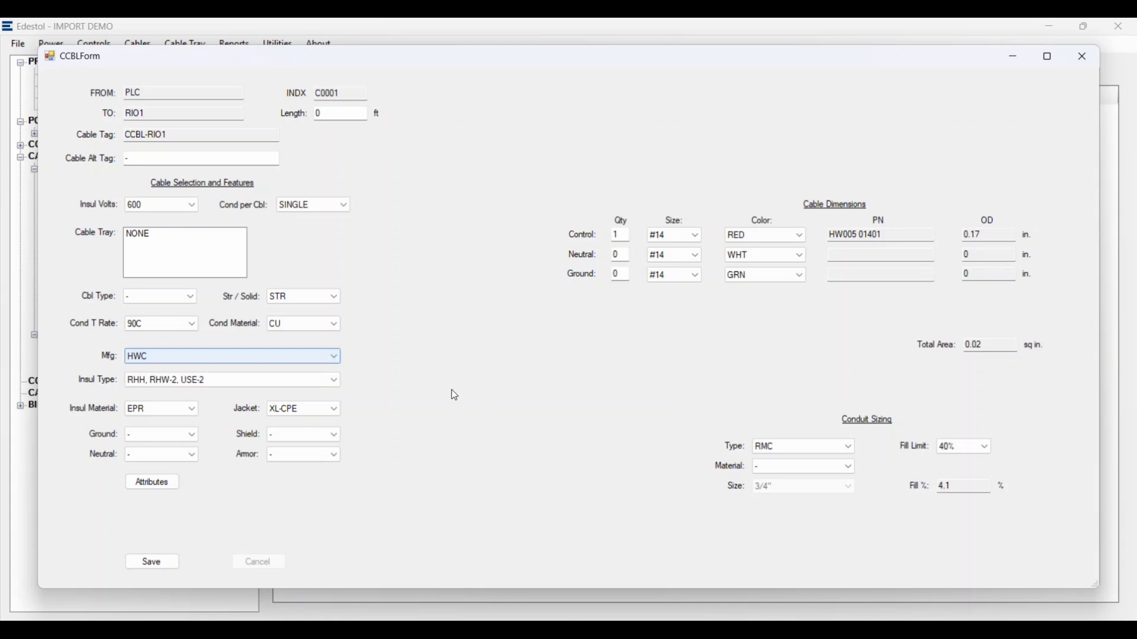
Change CCBL-RIO1 to a MULTI conductor cable with 7C conductors in size #16, and save it
left_click(314, 206)
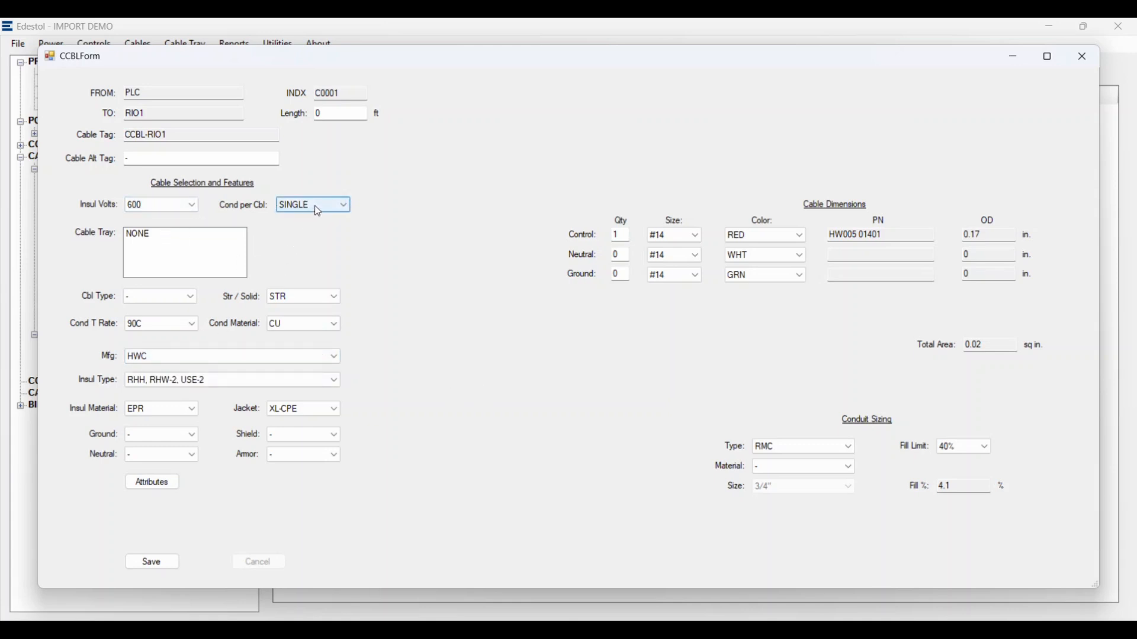
left_click(305, 229)
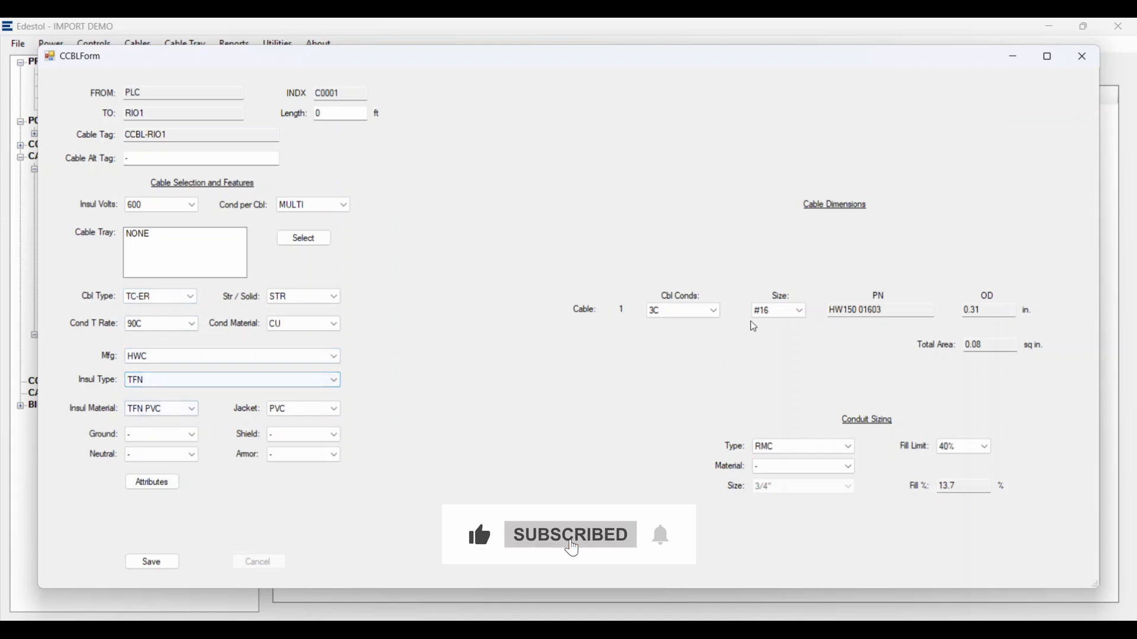
left_click(802, 312)
left_click(779, 325)
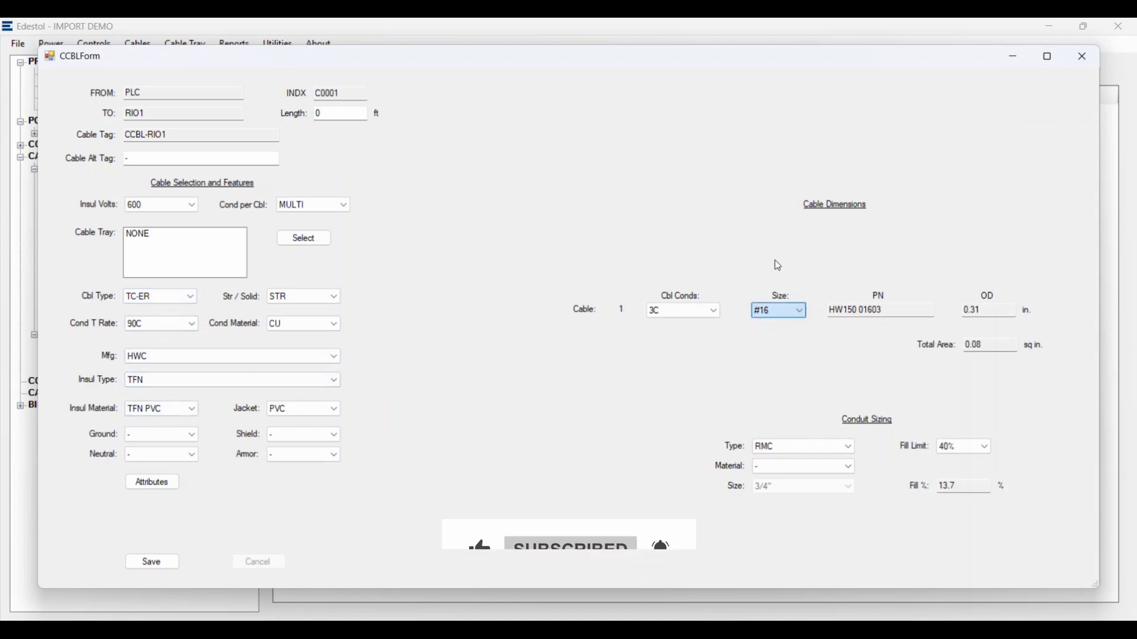
left_click(715, 311)
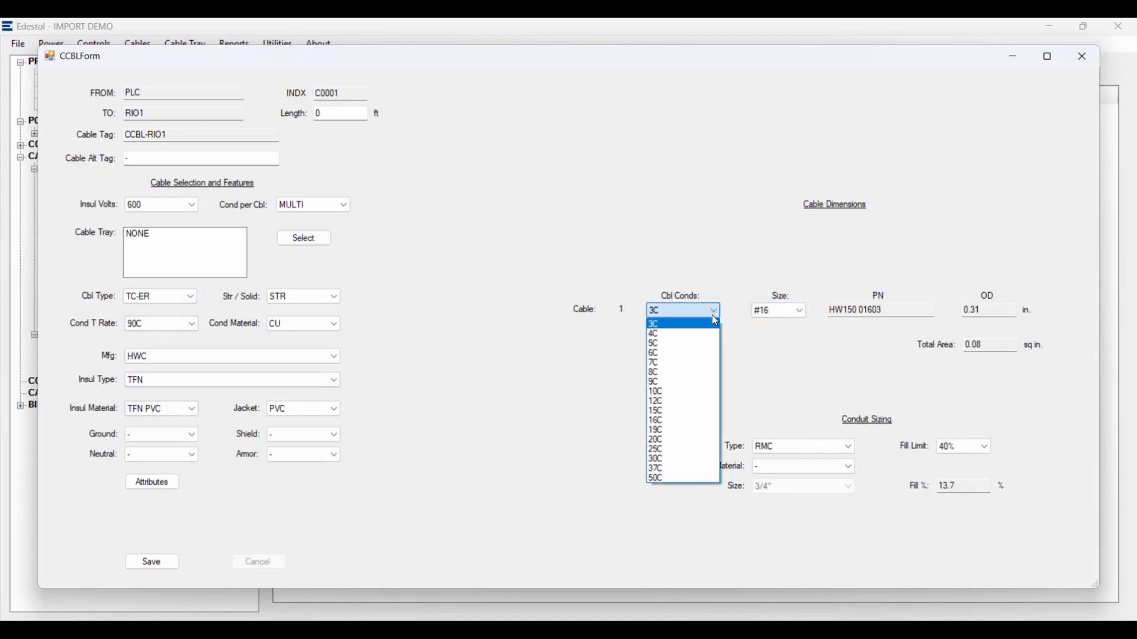
left_click(680, 366)
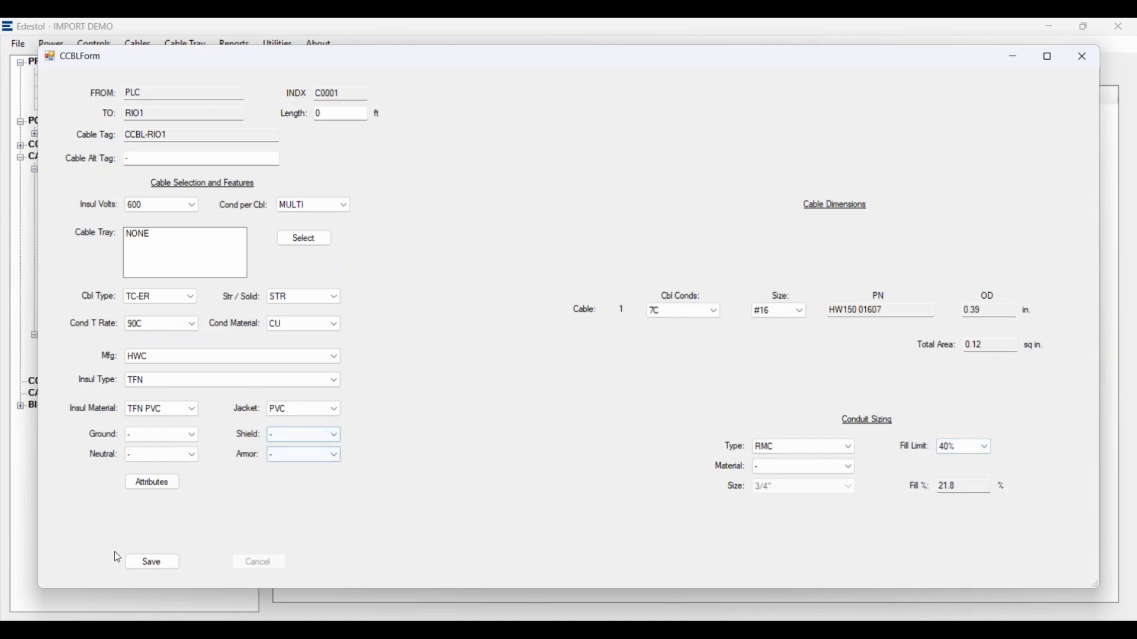
left_click(144, 563)
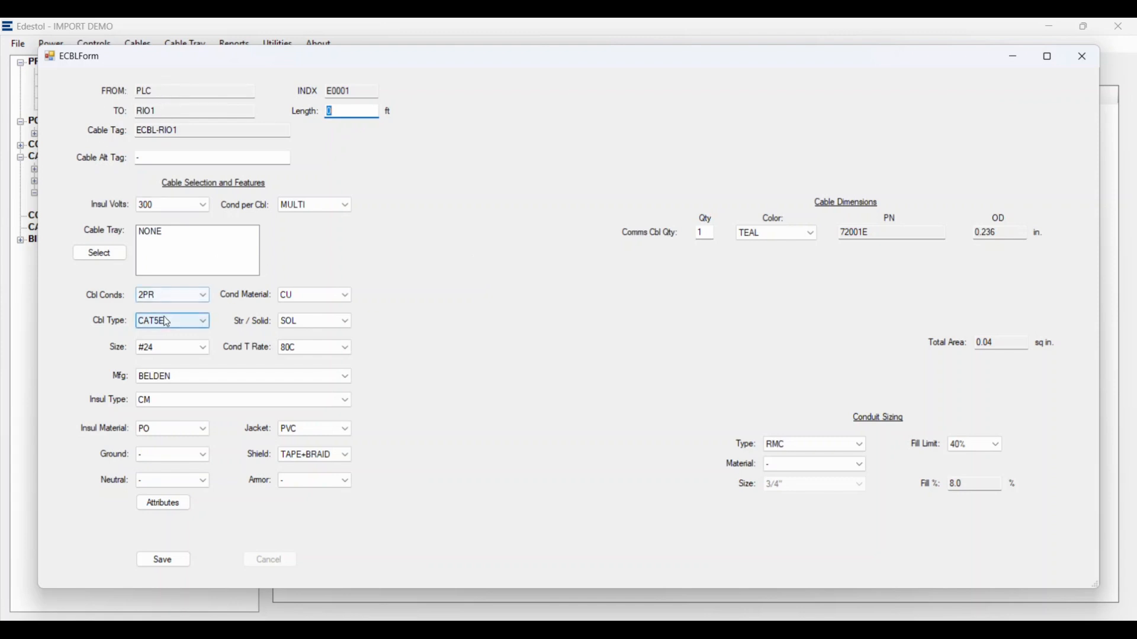
Set the communications cable ECBL-RIO1 to 4PR conductors and cable type CAT5E
left_click(204, 295)
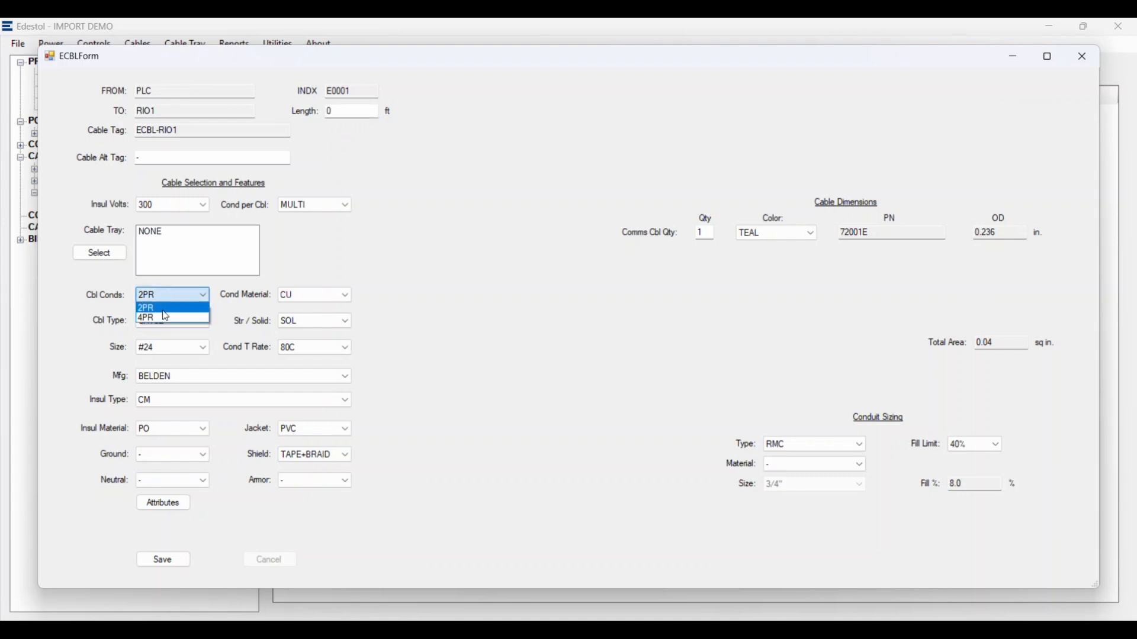
left_click(165, 320)
left_click(178, 322)
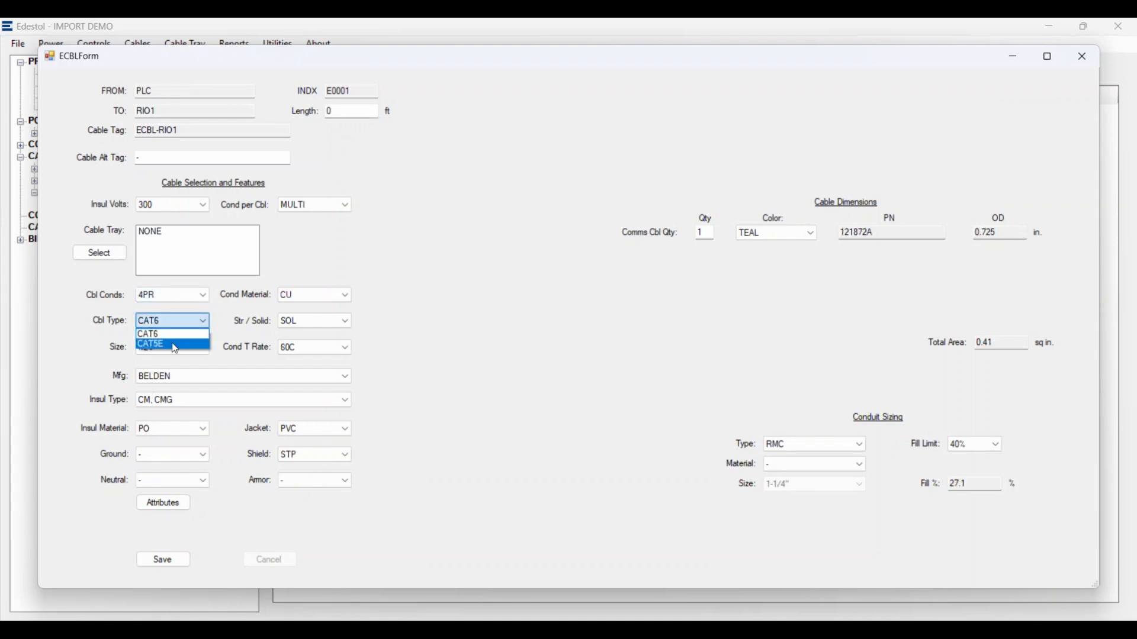
left_click(172, 341)
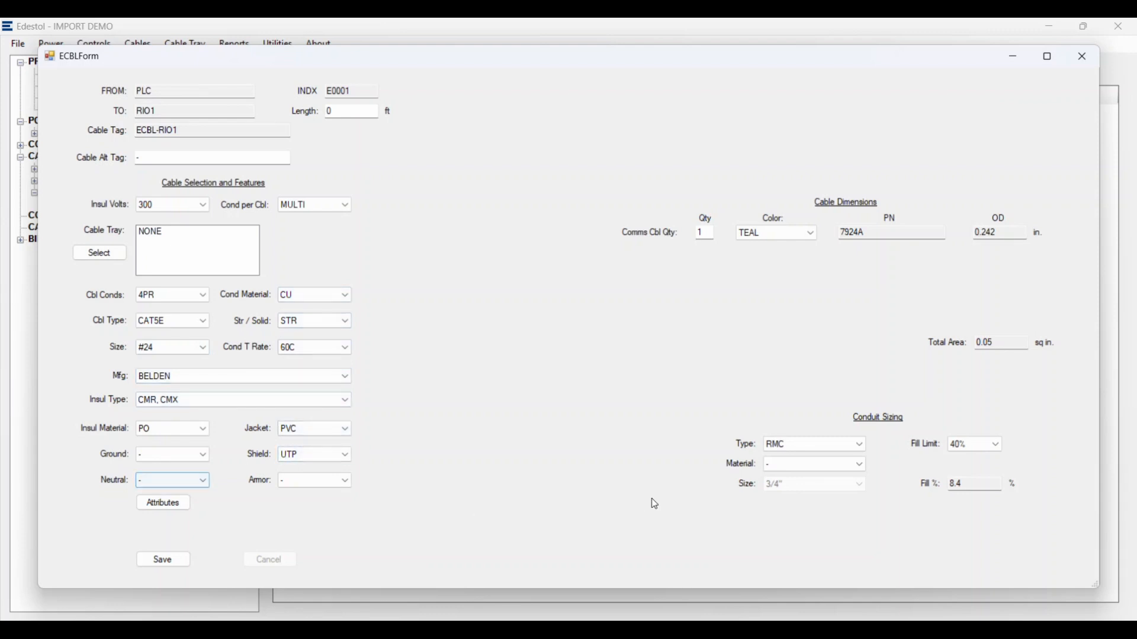
Set ECBL-RIO1's cable quantity to 2 and color to BLU, and save the communications cable
double_click(710, 230)
type("2")
left_click(811, 232)
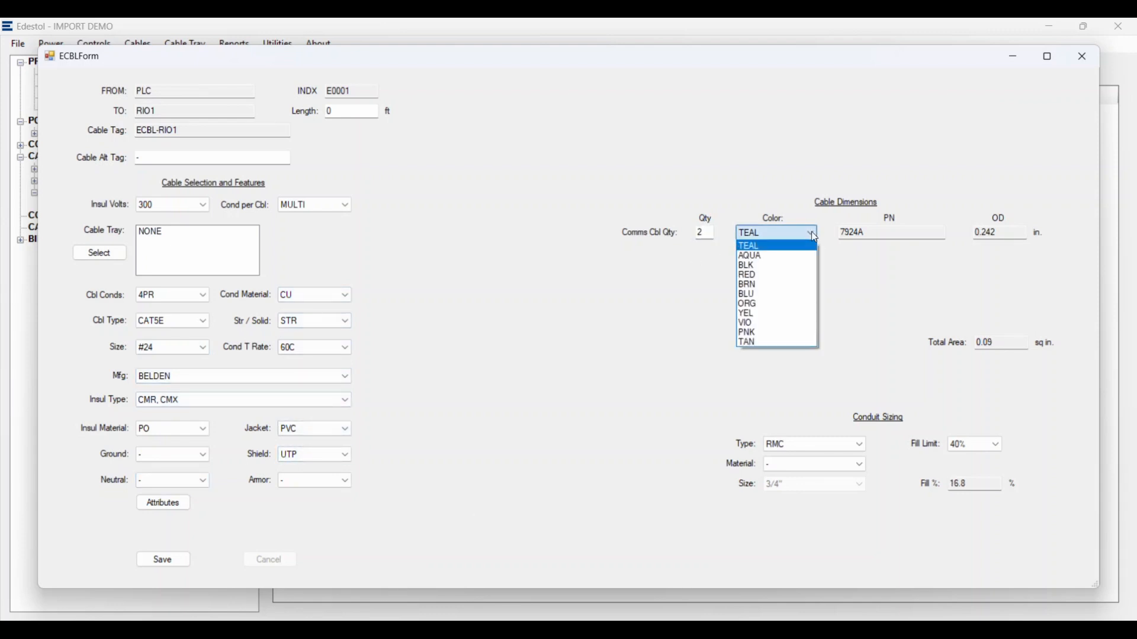
left_click(770, 295)
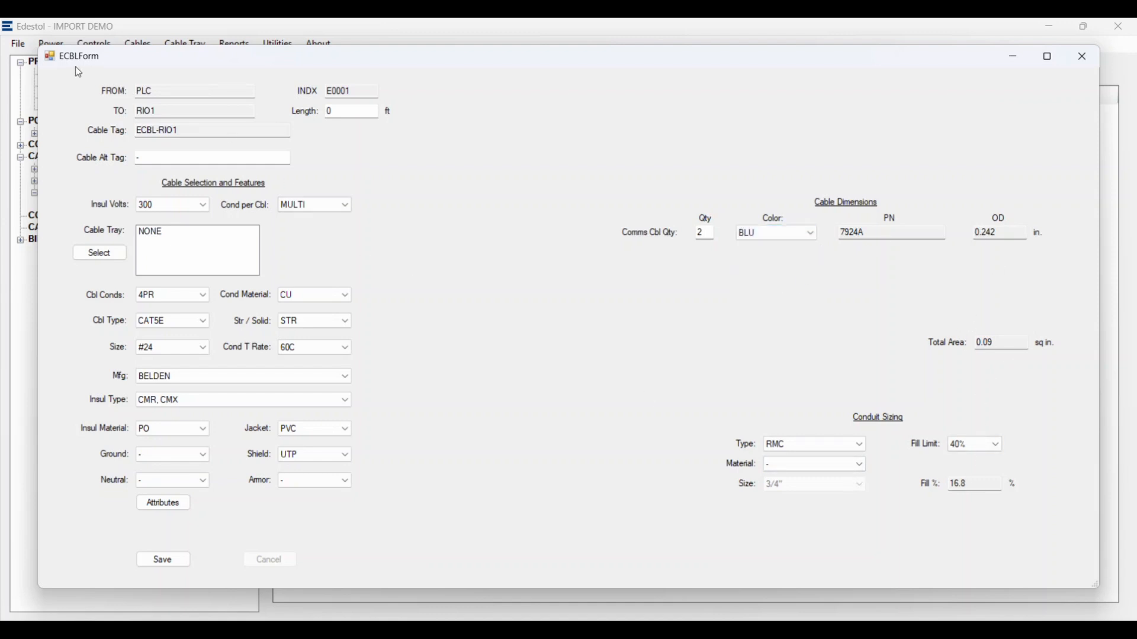
left_click(162, 564)
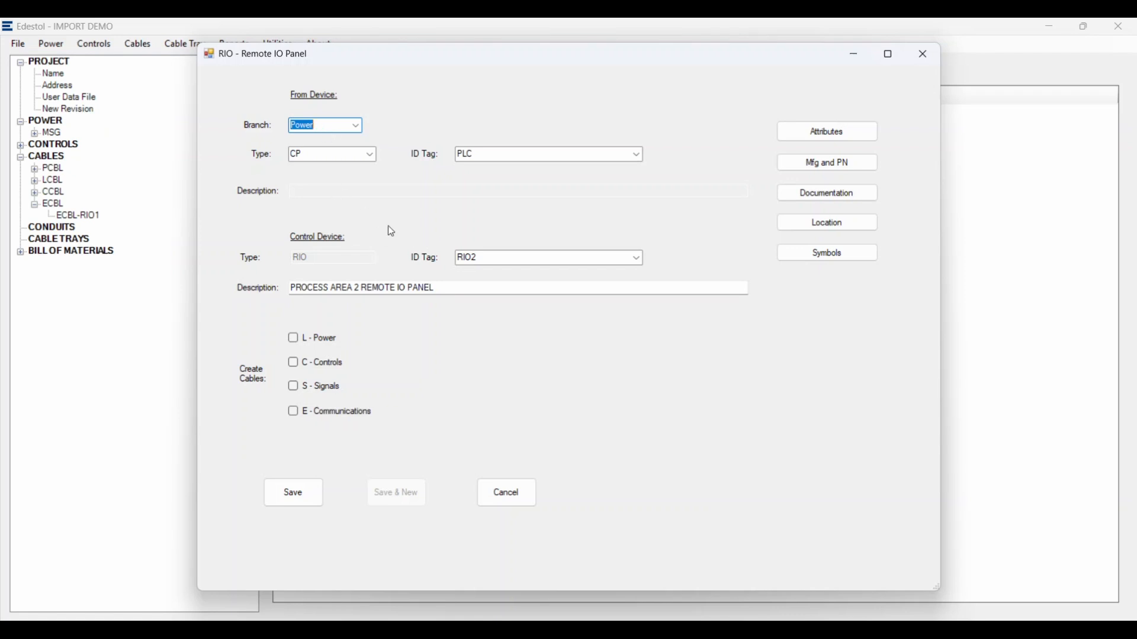
Save RIO2 with power, control and communications cables, keeping the preset specifications for LCBL-RIO2, CCBL-RIO2 and ECBL-RIO2
left_click(293, 339)
left_click(293, 364)
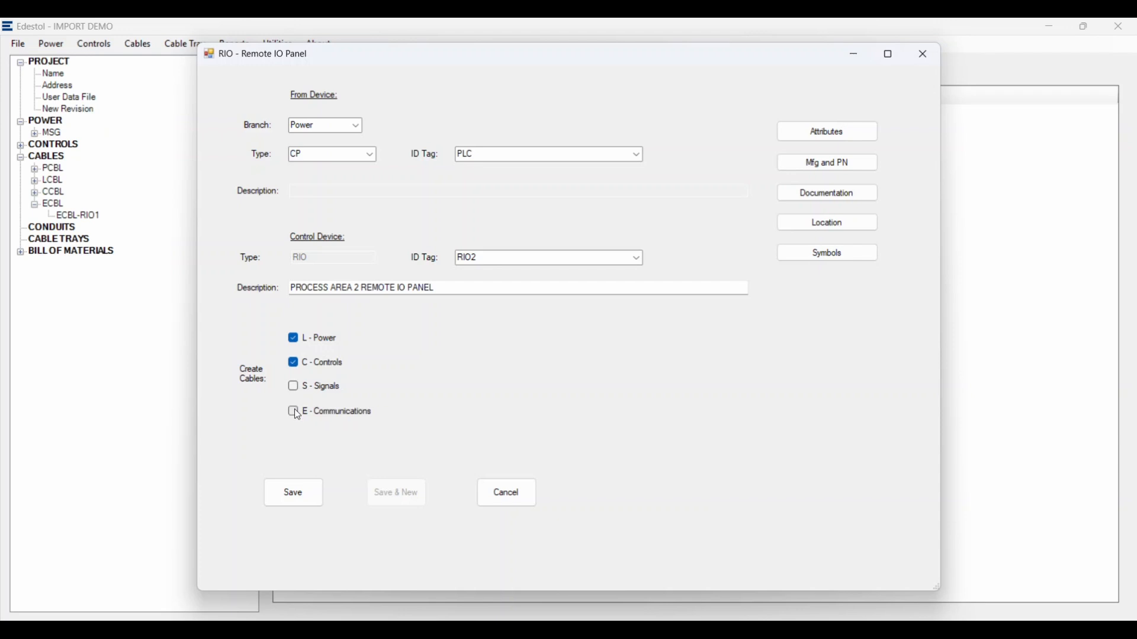
left_click(293, 412)
left_click(294, 496)
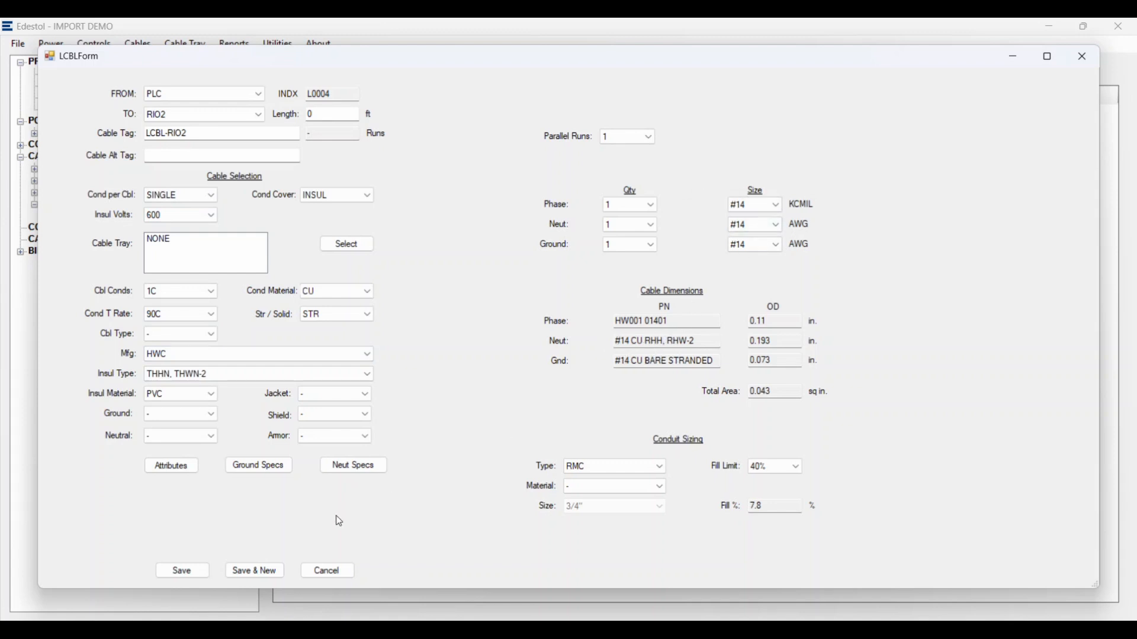
left_click(193, 577)
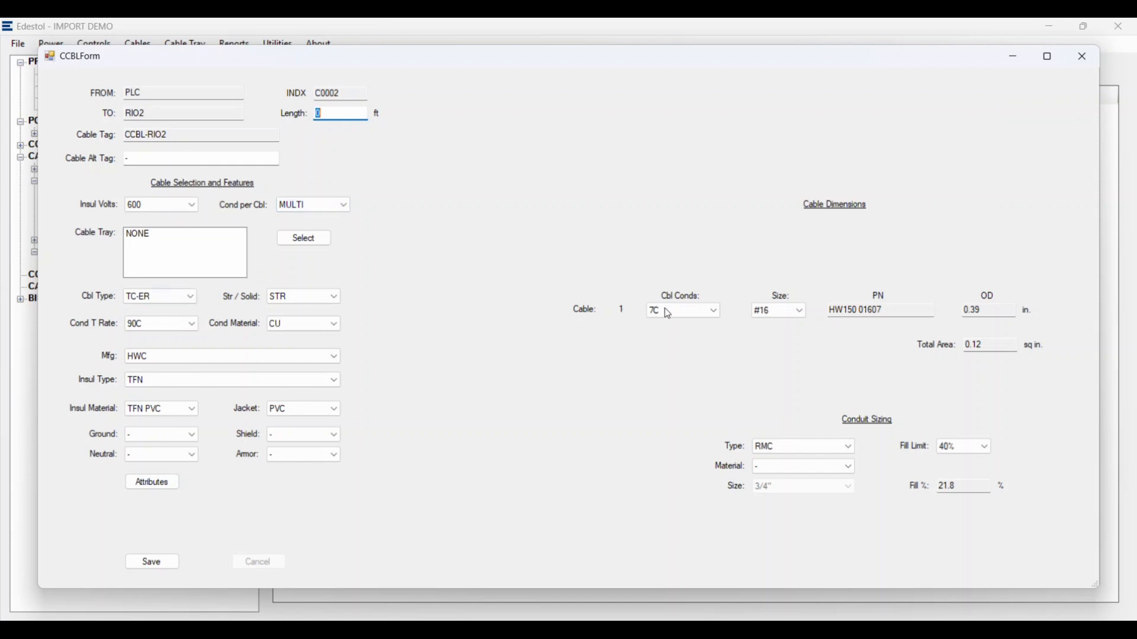
left_click(157, 566)
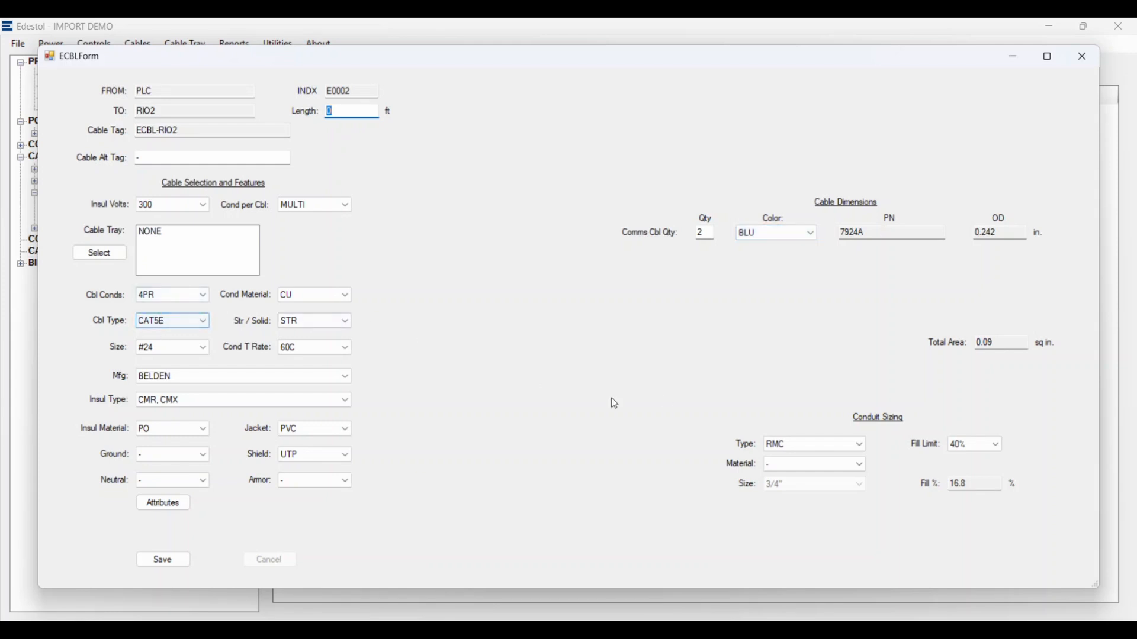
left_click(163, 561)
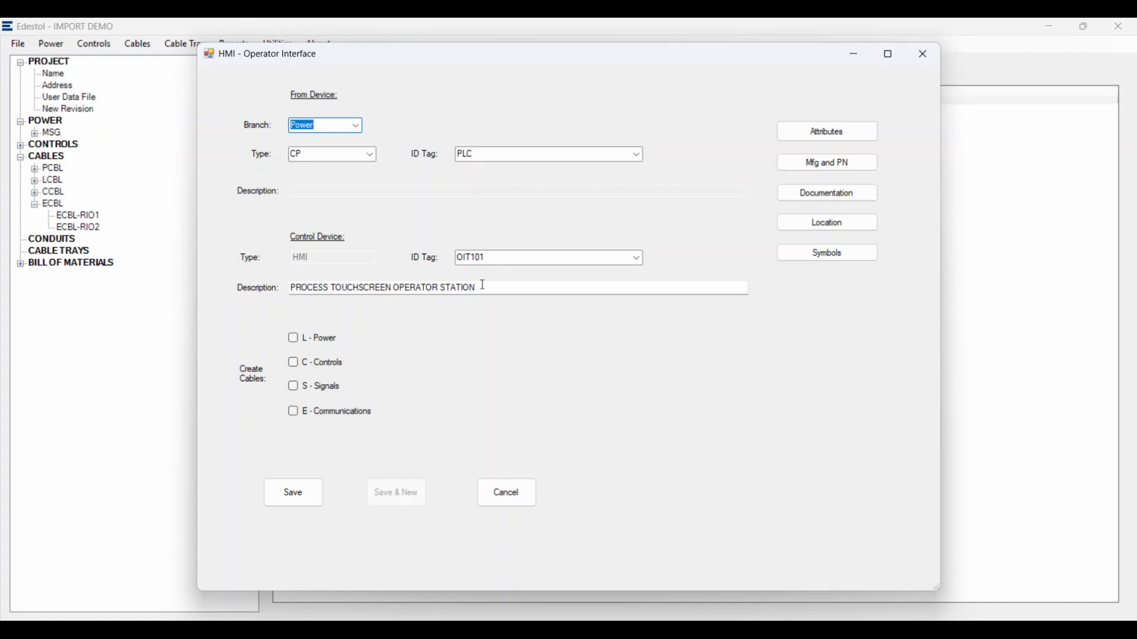
Save operator interface OIT101 with power, control and communications cables, accepting the preset specifications for all three
left_click(294, 363)
left_click(292, 339)
left_click(293, 415)
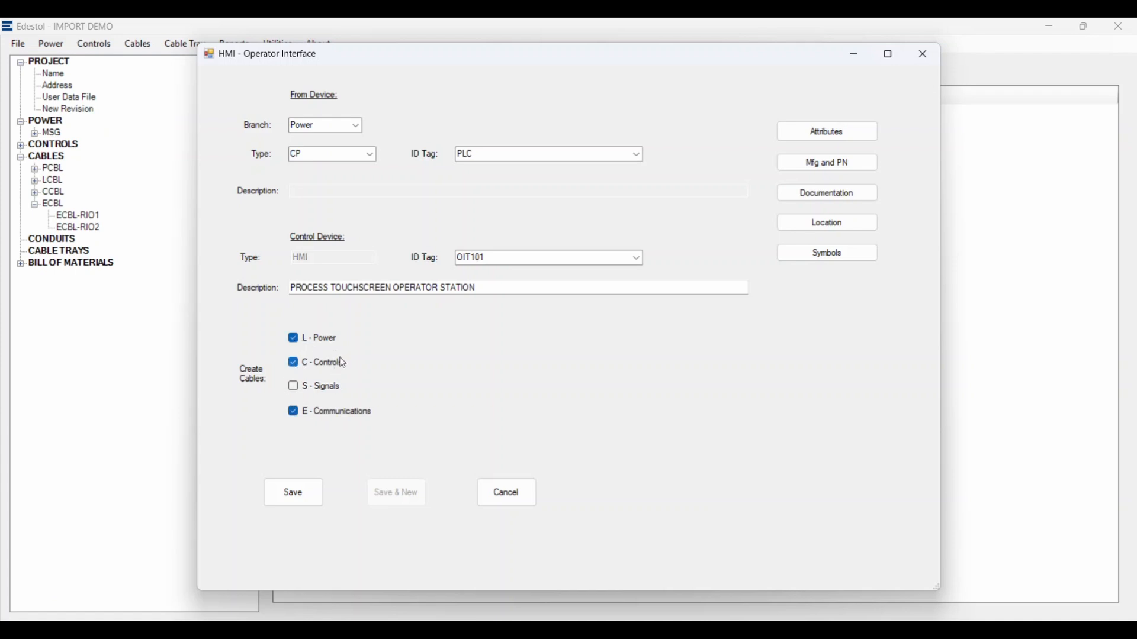
left_click(296, 490)
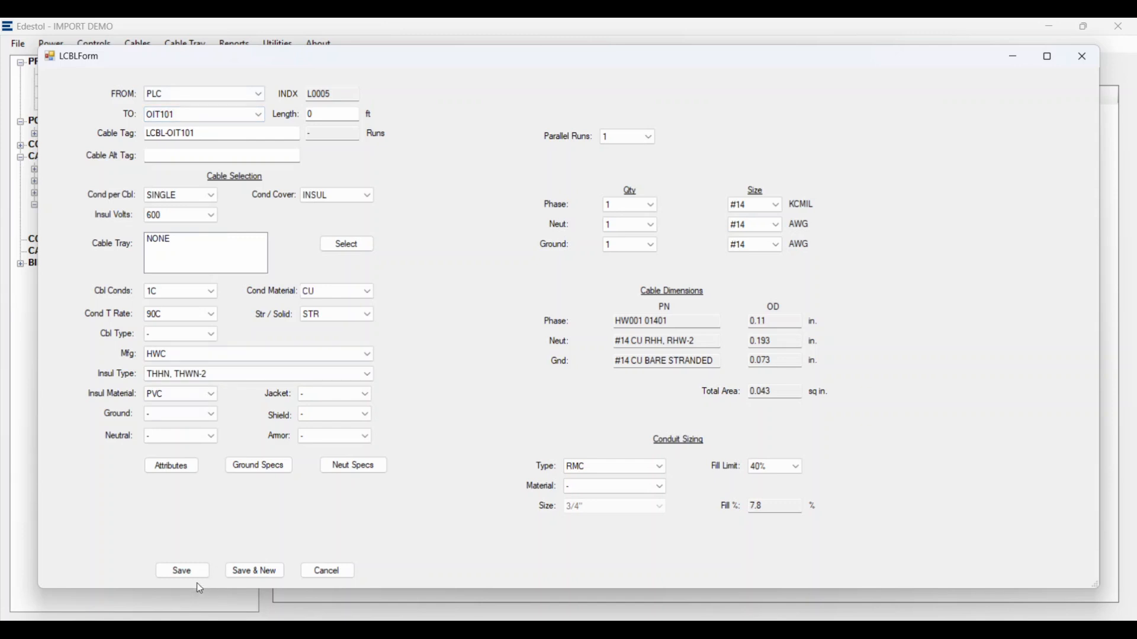
left_click(181, 573)
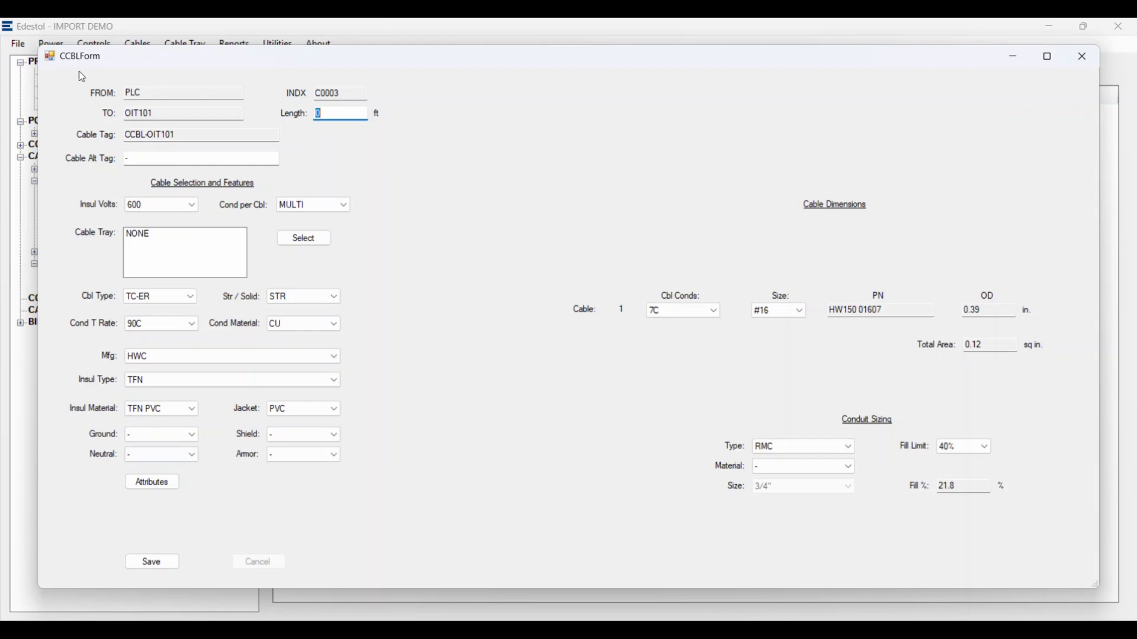
left_click(143, 563)
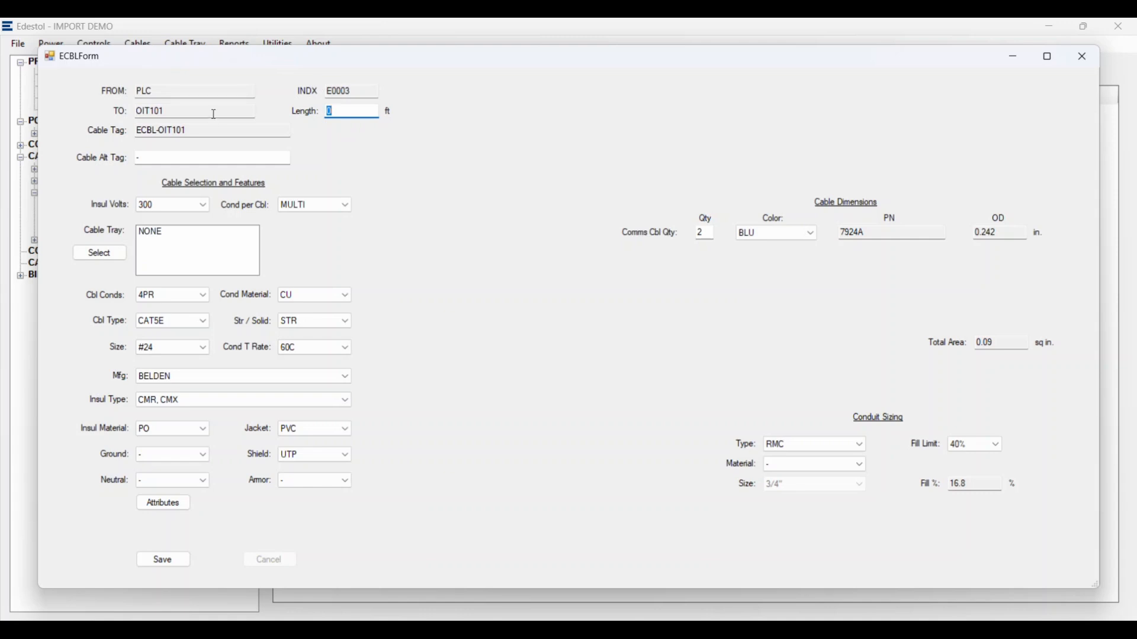
left_click(163, 560)
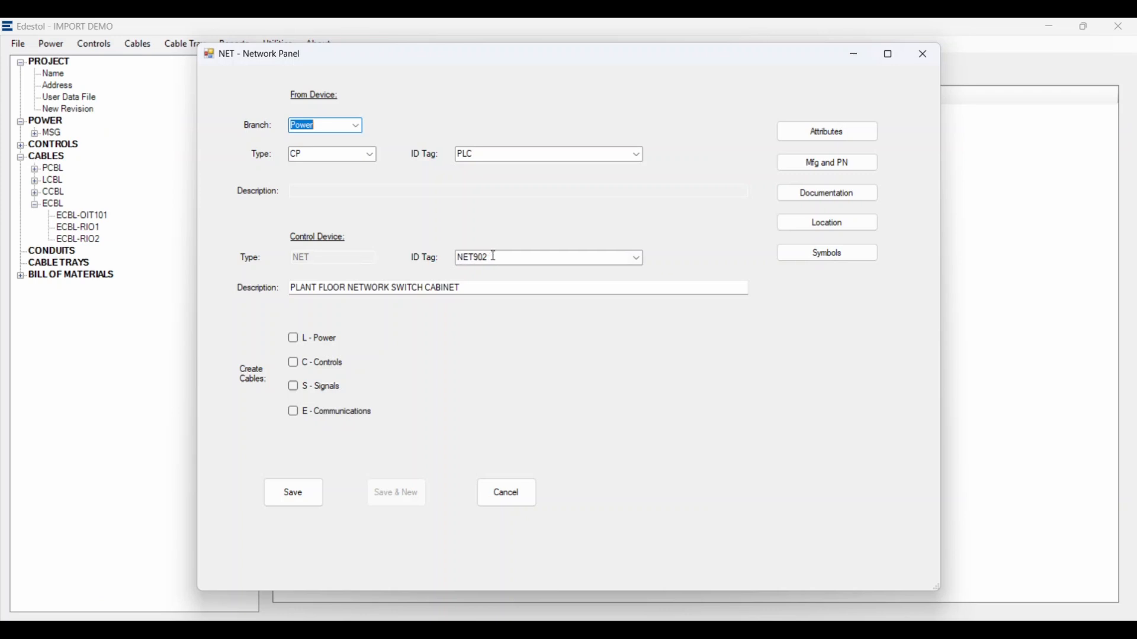
Enable a communications cable for network panel NET902, append "(EXISTING" to its description, and save the device
left_click(294, 412)
left_click(477, 292)
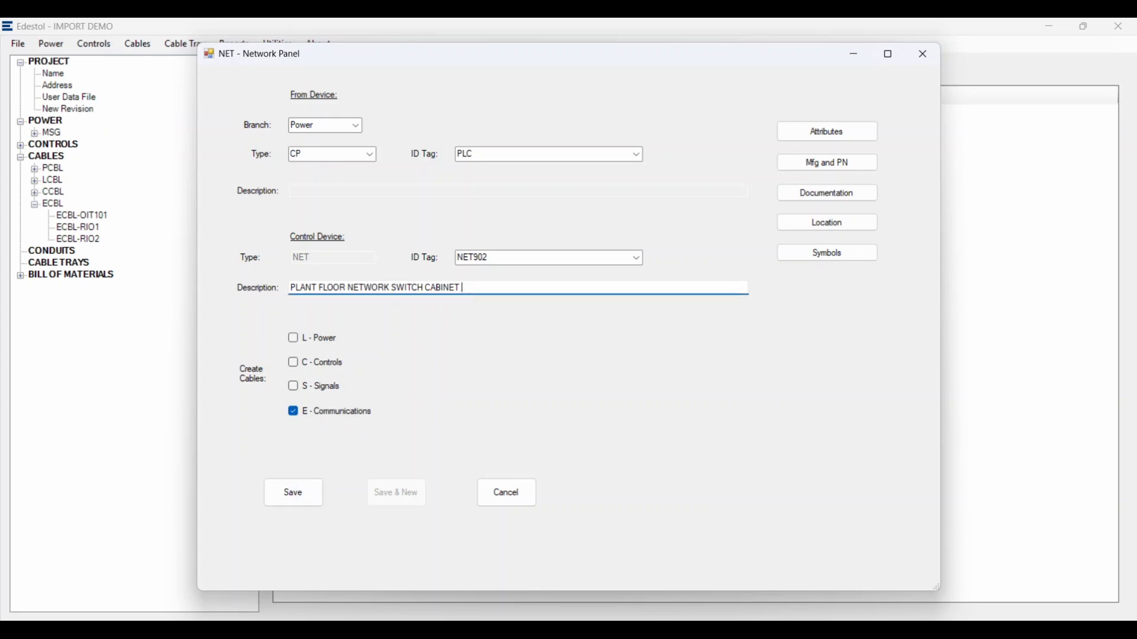
type("(EXISTING")
left_click(283, 499)
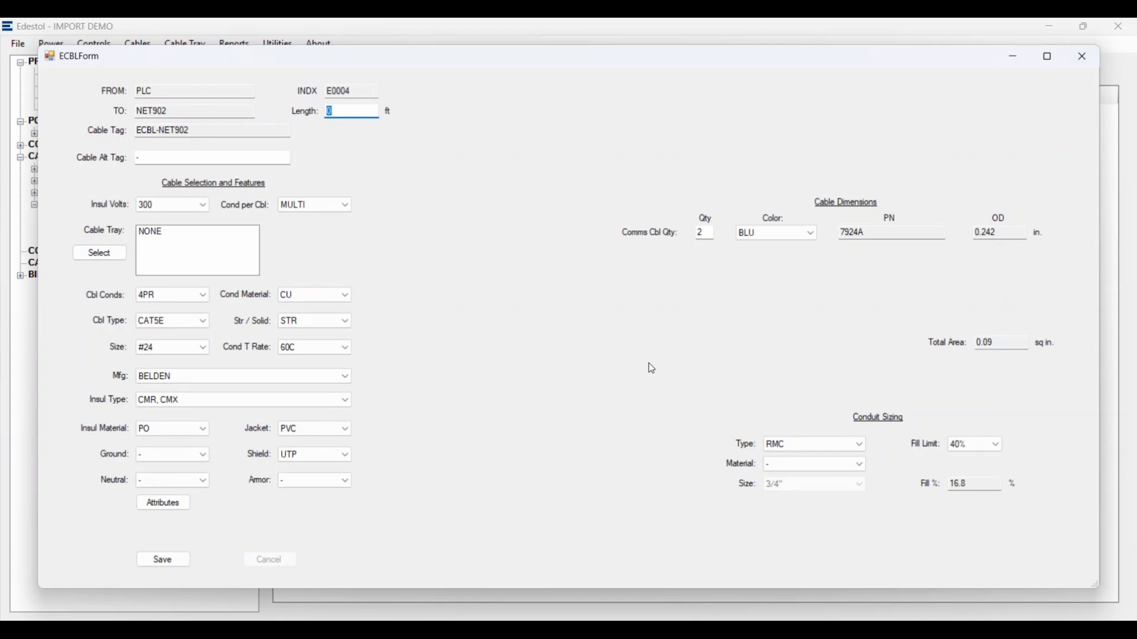
Set the communications cable quantity of ECBL-NET902 to 4 and save the cable
double_click(710, 232)
type("4")
left_click(172, 560)
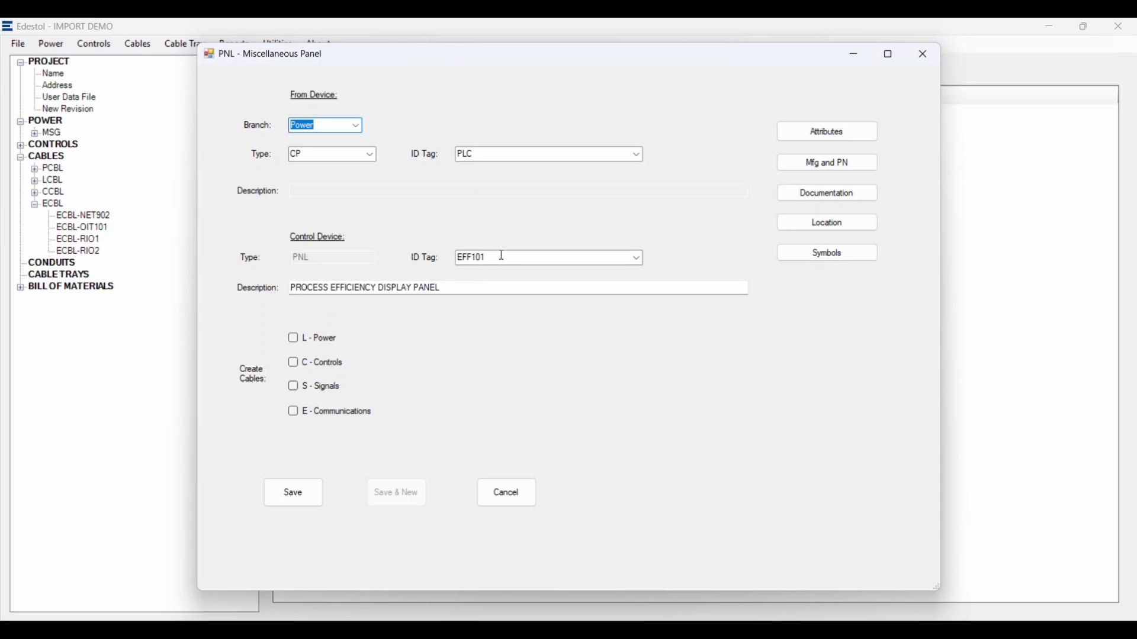
Save display panel EFF101 with power and communications cables, and save LCBL-EFF101 with its preset specifications
left_click(294, 341)
left_click(295, 413)
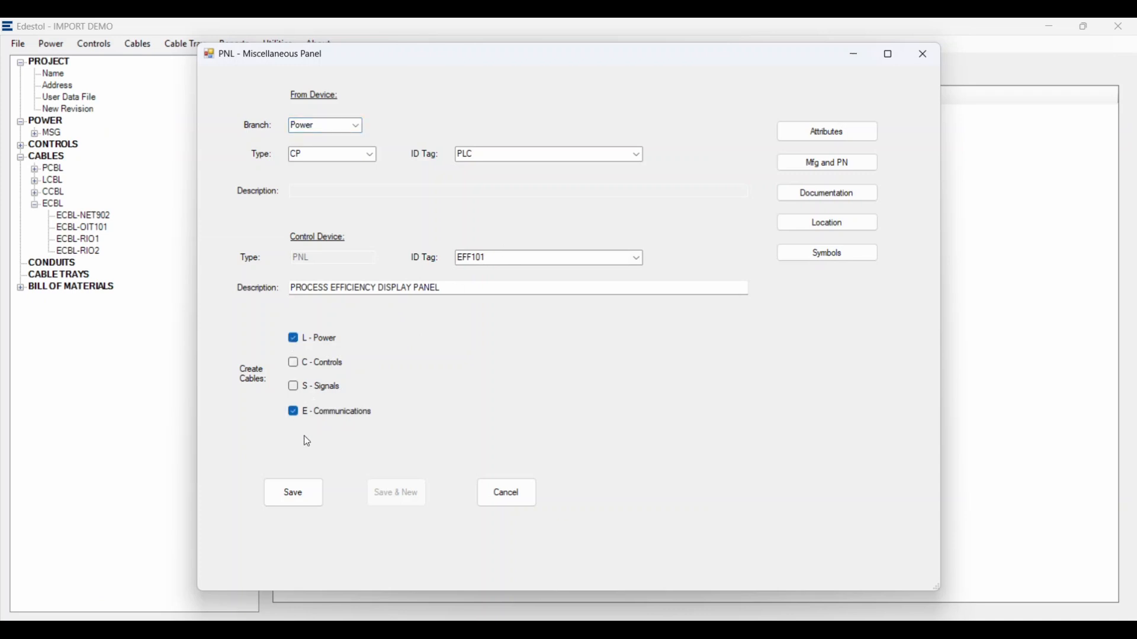
left_click(292, 493)
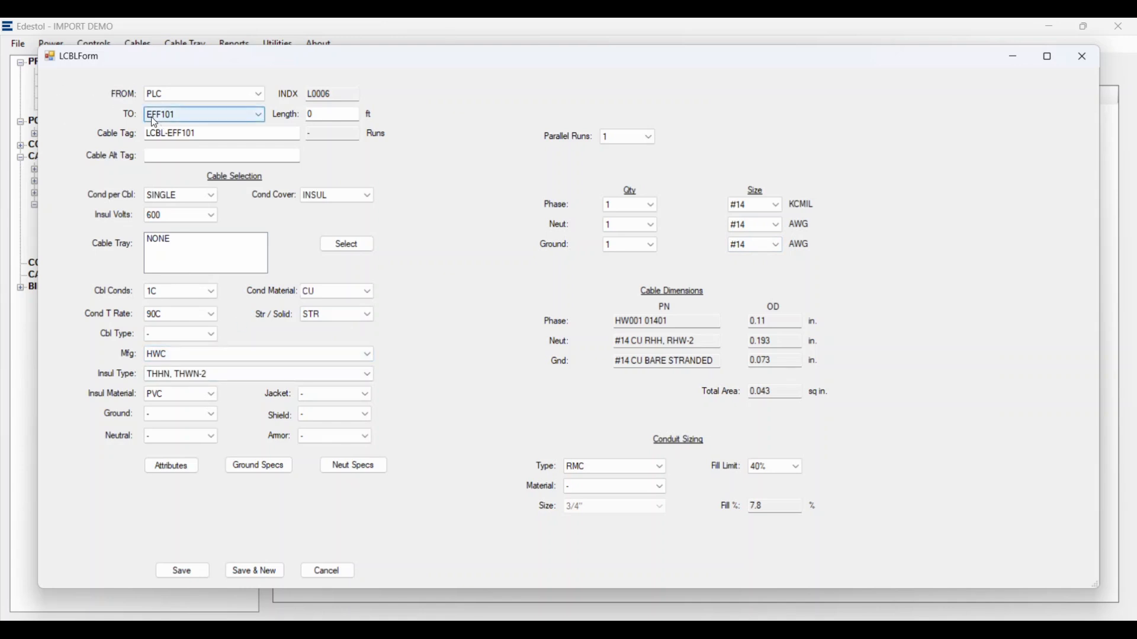
left_click(185, 574)
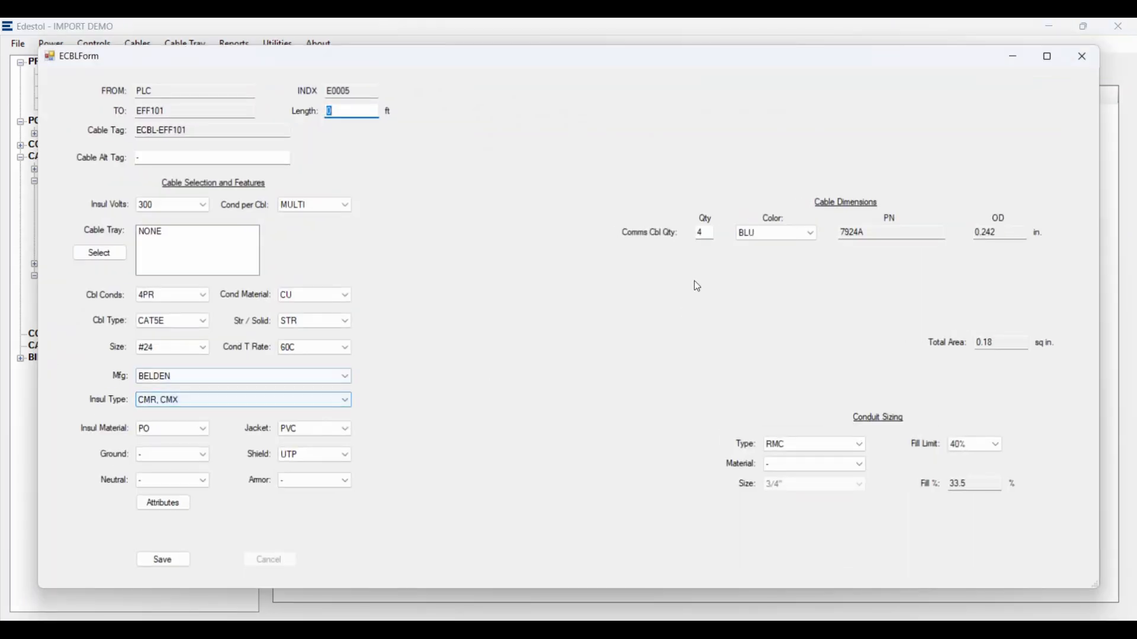
Set the communications cable quantity of ECBL-EFF101 to 1 and save the cable
left_click_drag(708, 230, 691, 242)
type("1")
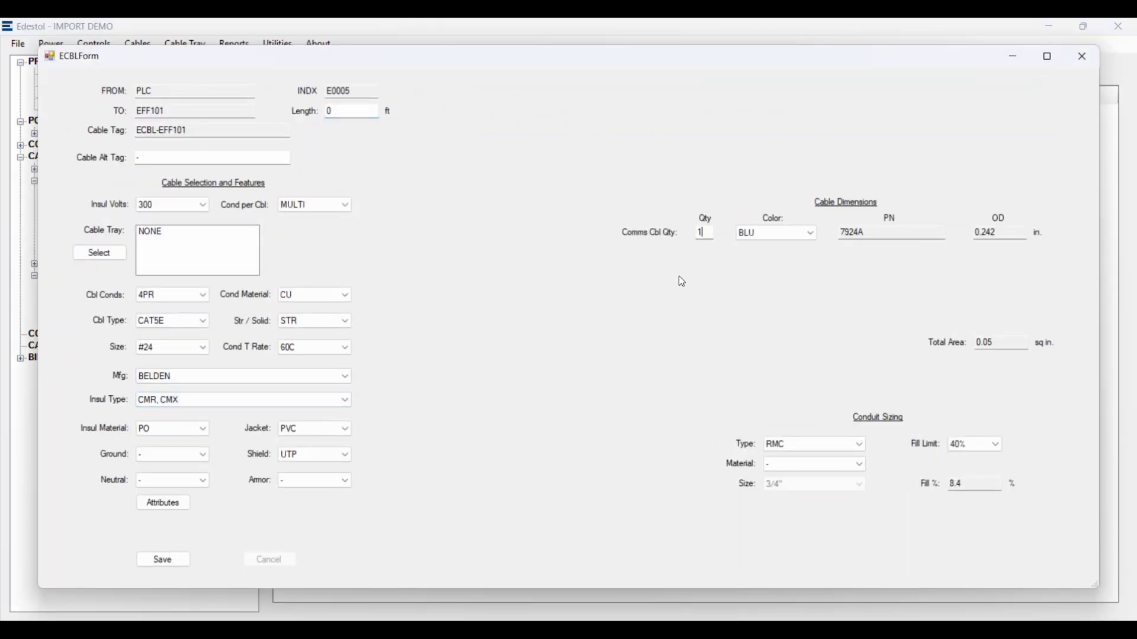
left_click(160, 560)
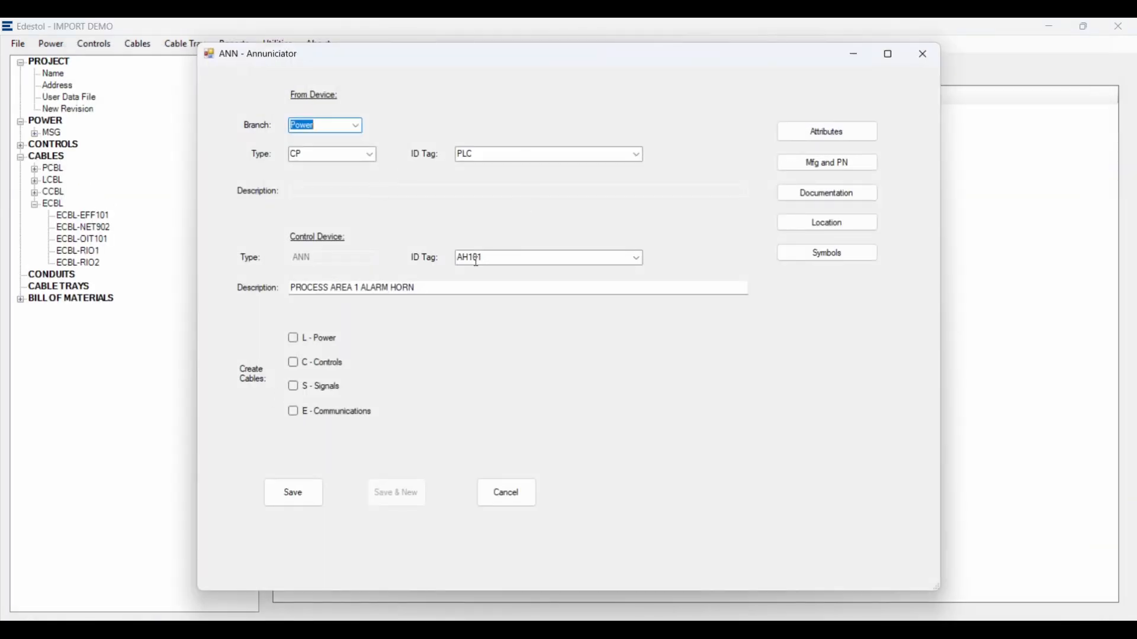
Save alarm horn AH101 with a control cable, setting CCBL-AH101 to 3C conductors
left_click(295, 363)
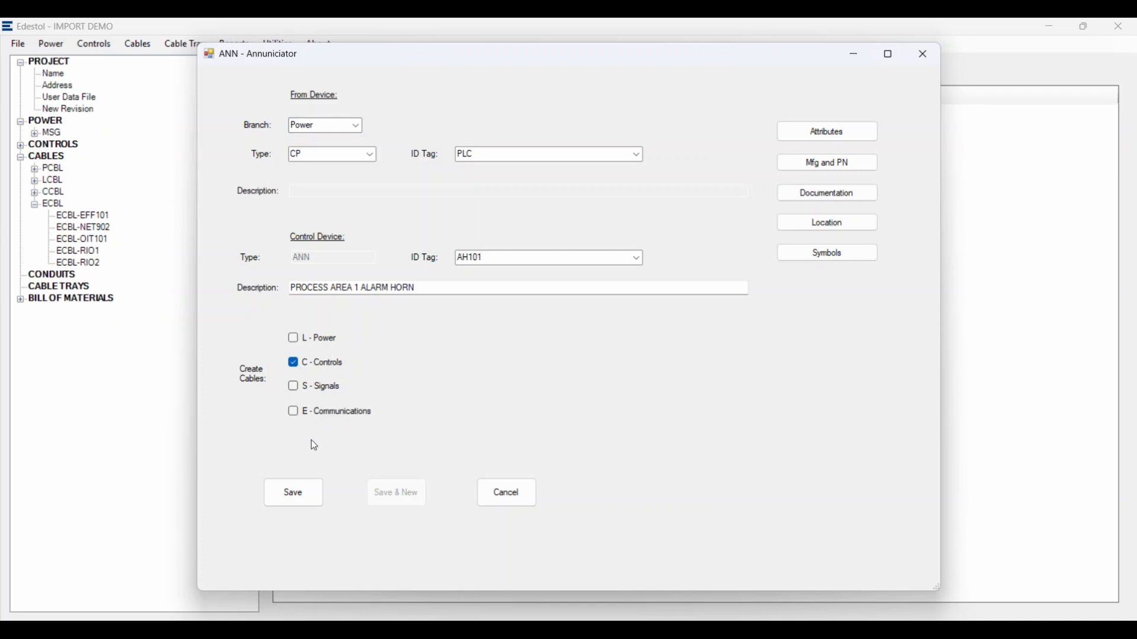
left_click(291, 497)
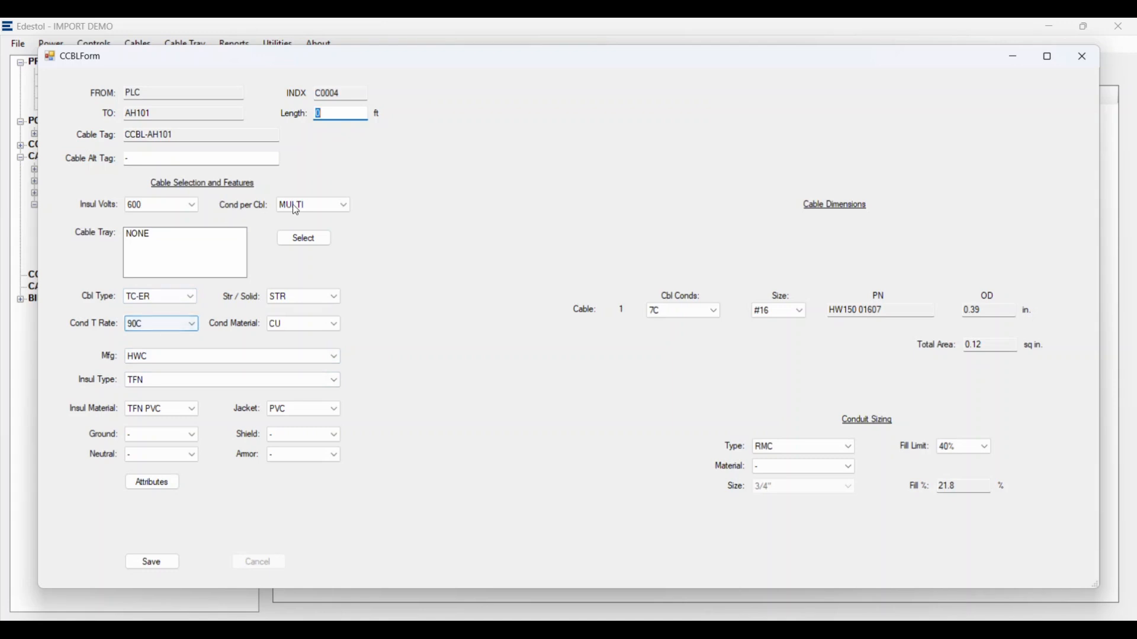
left_click(712, 312)
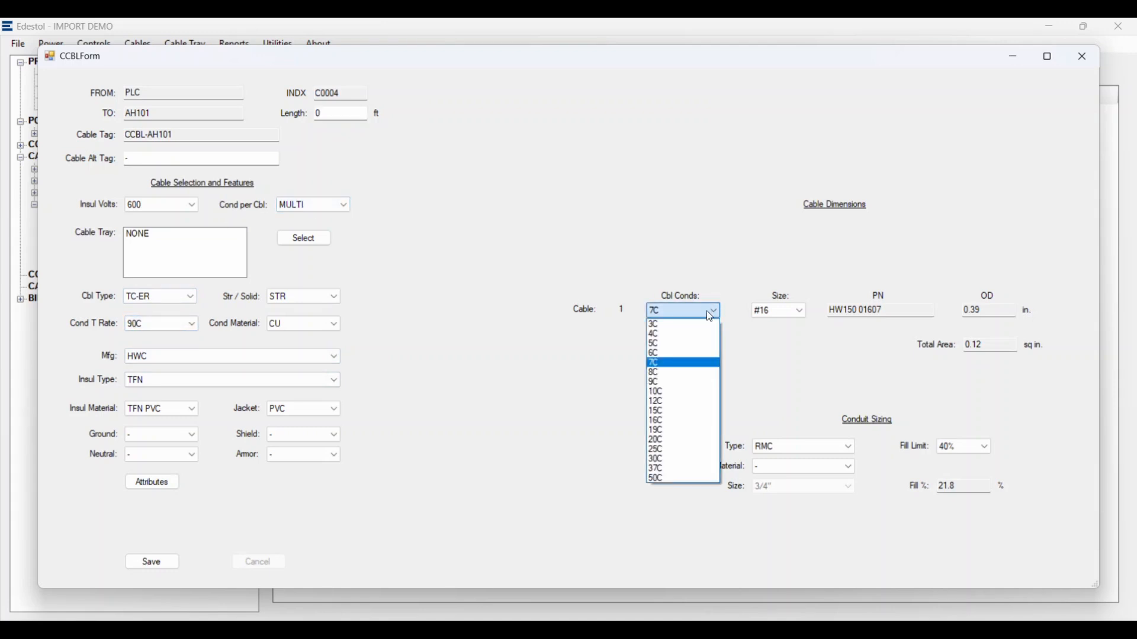
left_click(660, 325)
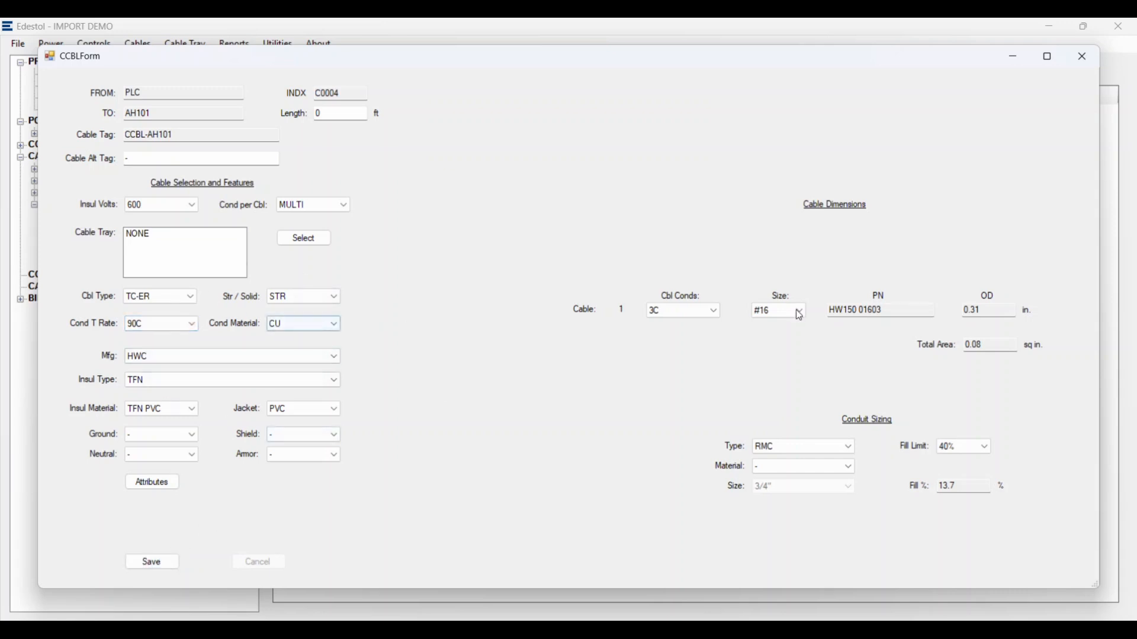
left_click(152, 562)
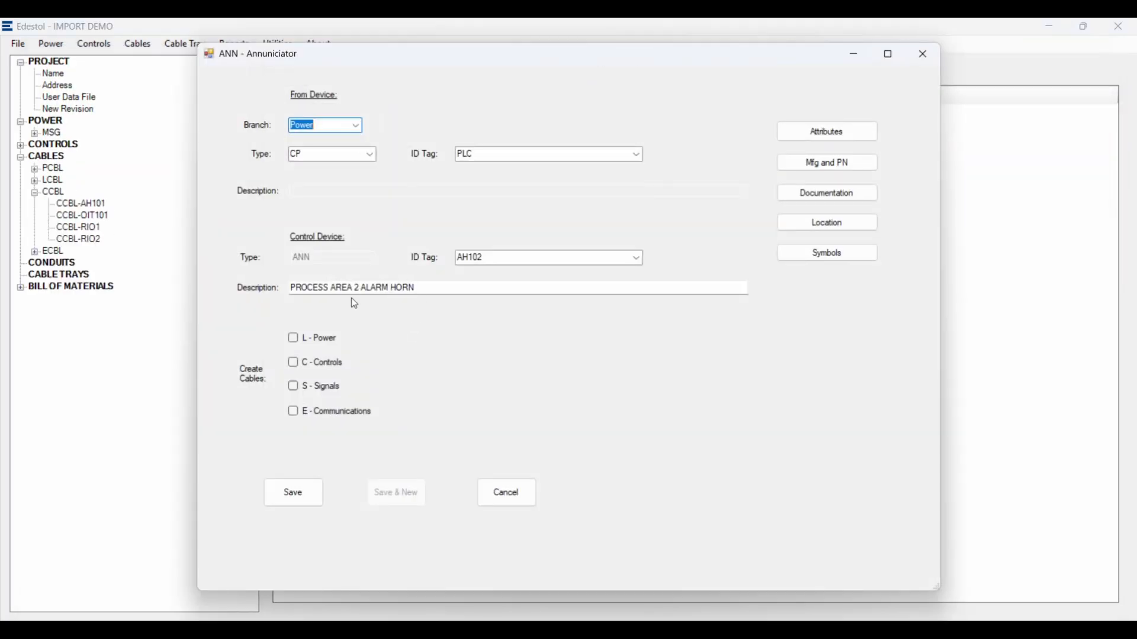
Save alarm horn AH102 with a control cable, keeping the preset specifications for CCBL-AH102
left_click(295, 364)
left_click(295, 495)
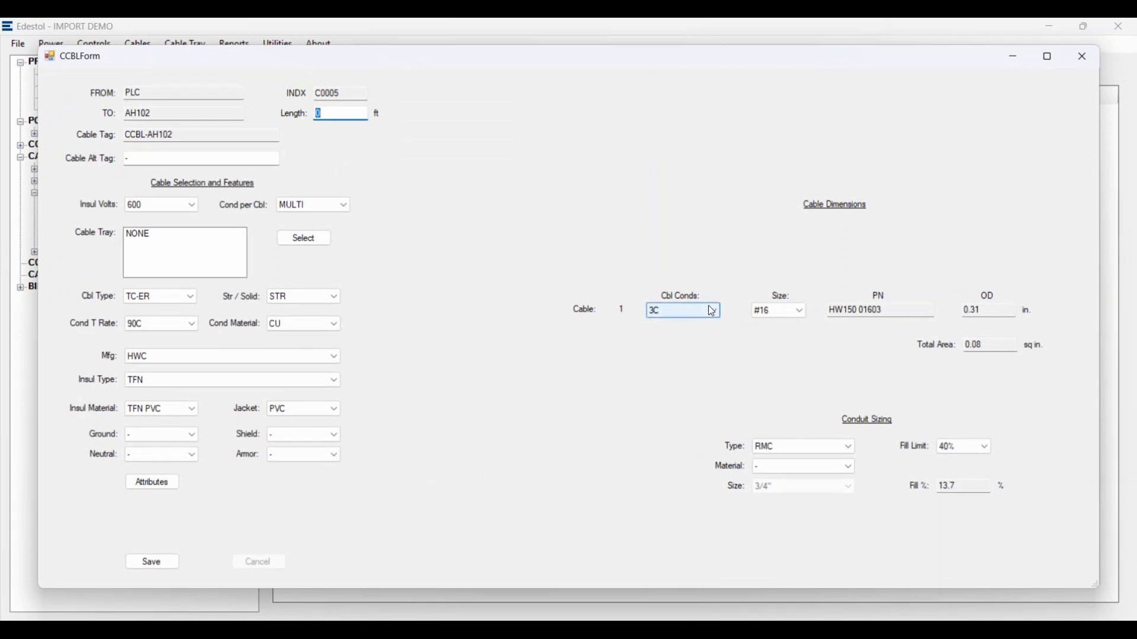
left_click(148, 563)
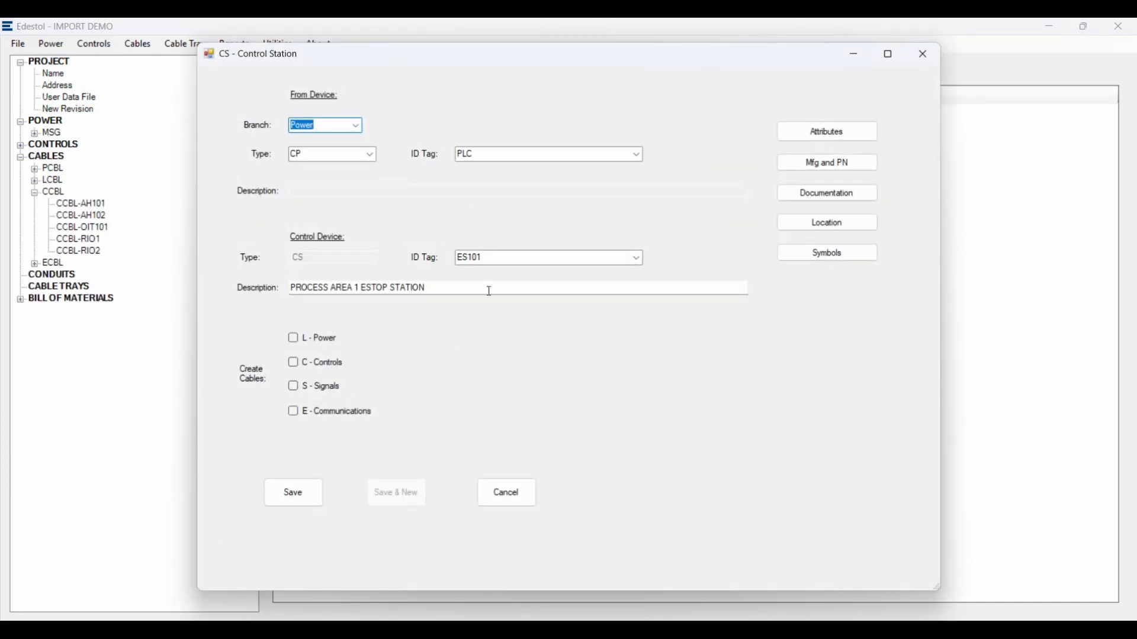
Save estop station ES101 with a control cable, keeping the preset specifications for CCBL-ES101
left_click(294, 364)
left_click(293, 496)
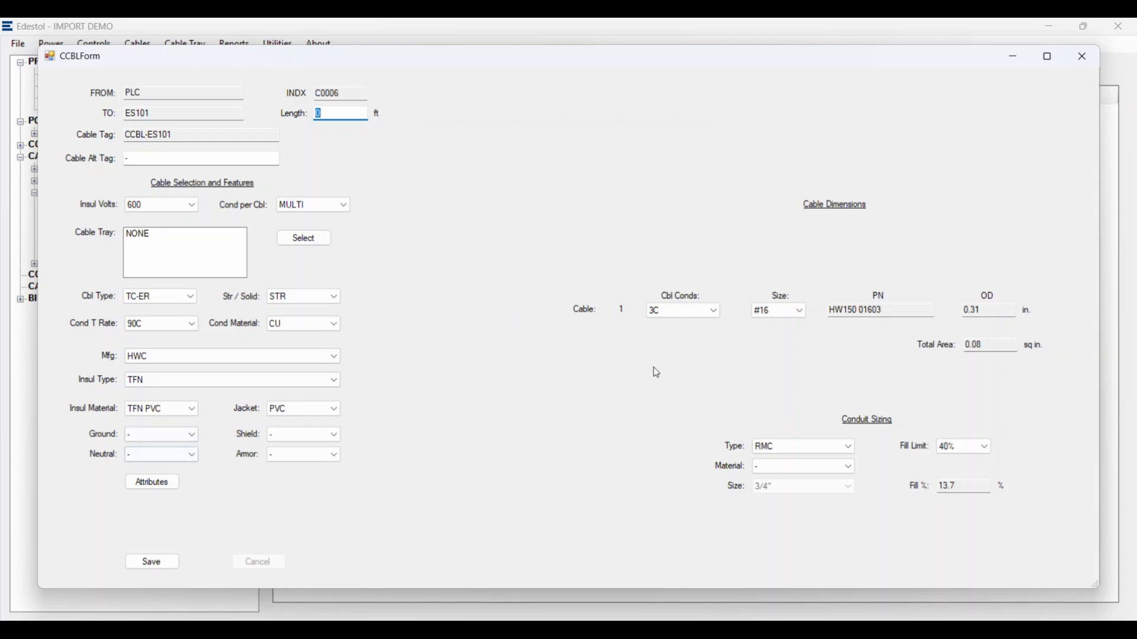
left_click(161, 560)
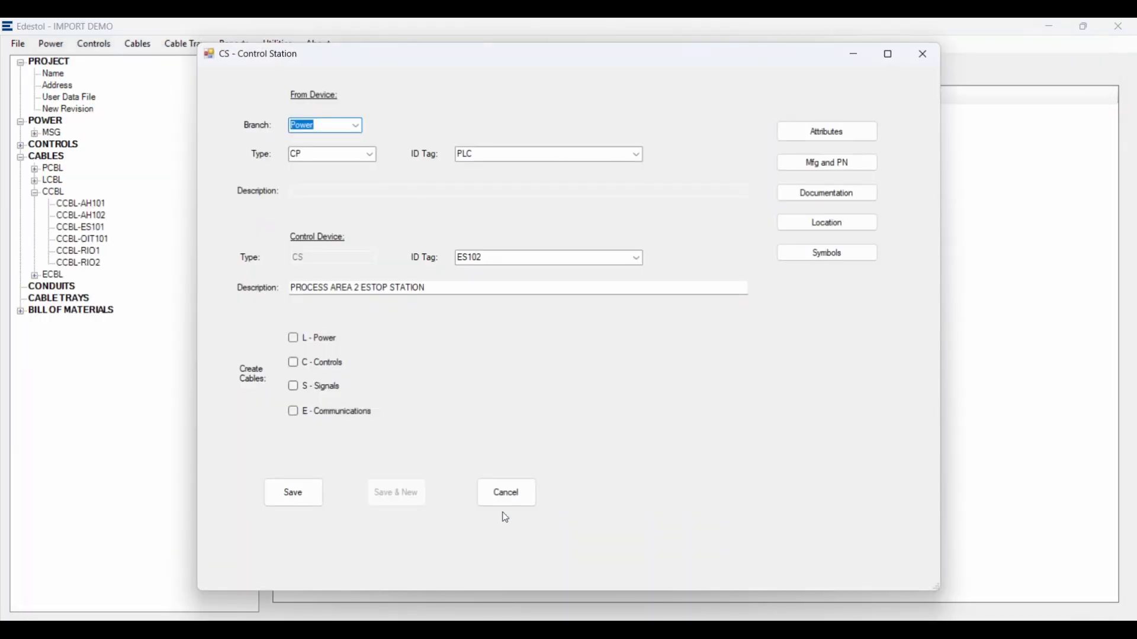
Save estop station ES102 with a control cable, setting CCBL-ES102 to 5C conductors
left_click(294, 365)
left_click(289, 495)
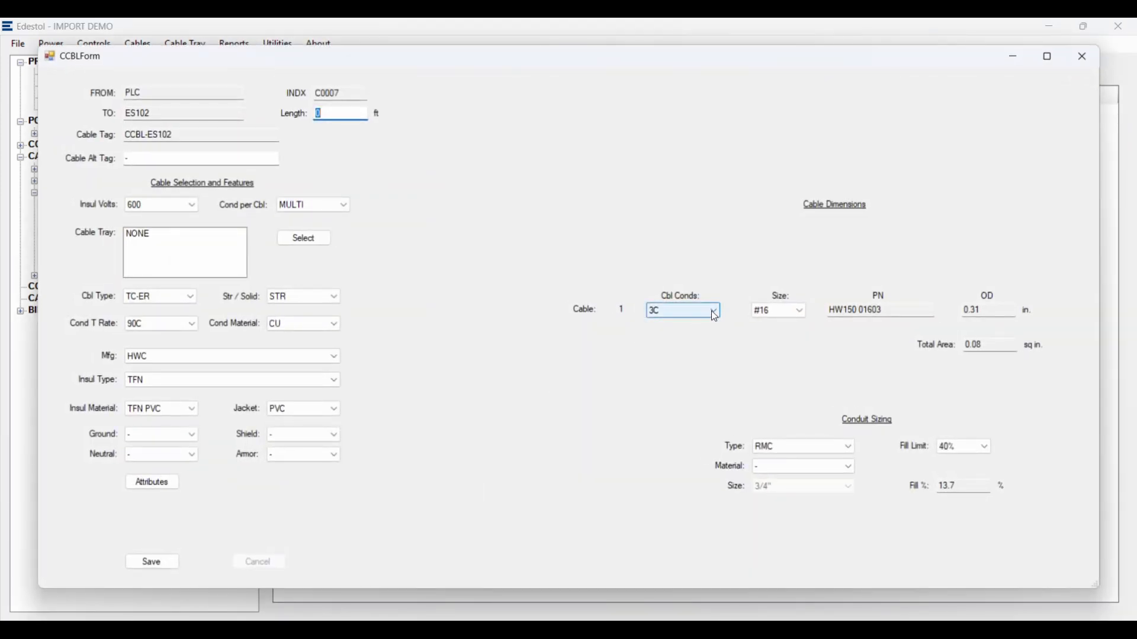
left_click(715, 312)
left_click(678, 350)
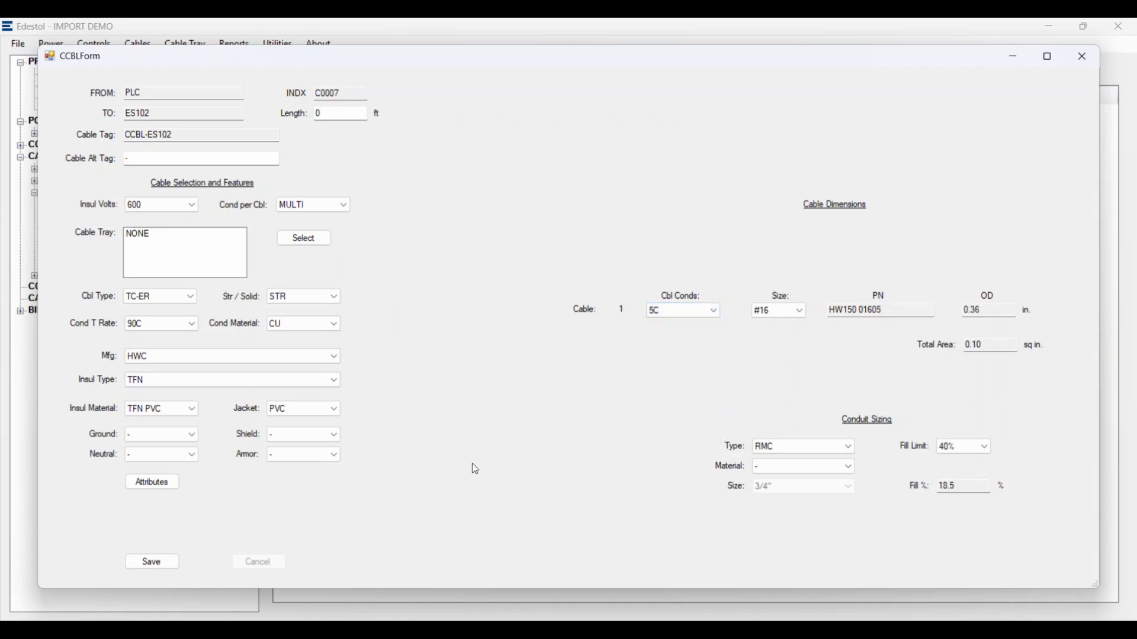
left_click(147, 562)
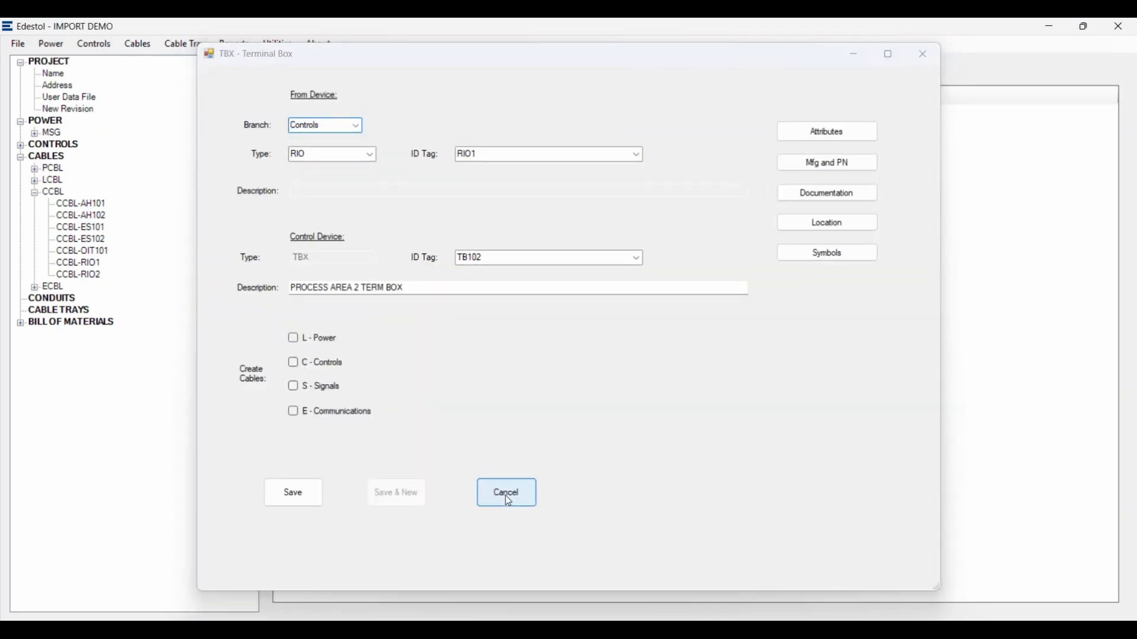
Skip the terminal box records, including TB102, and abort the rest of the controls import
left_click(506, 495)
left_click(507, 496)
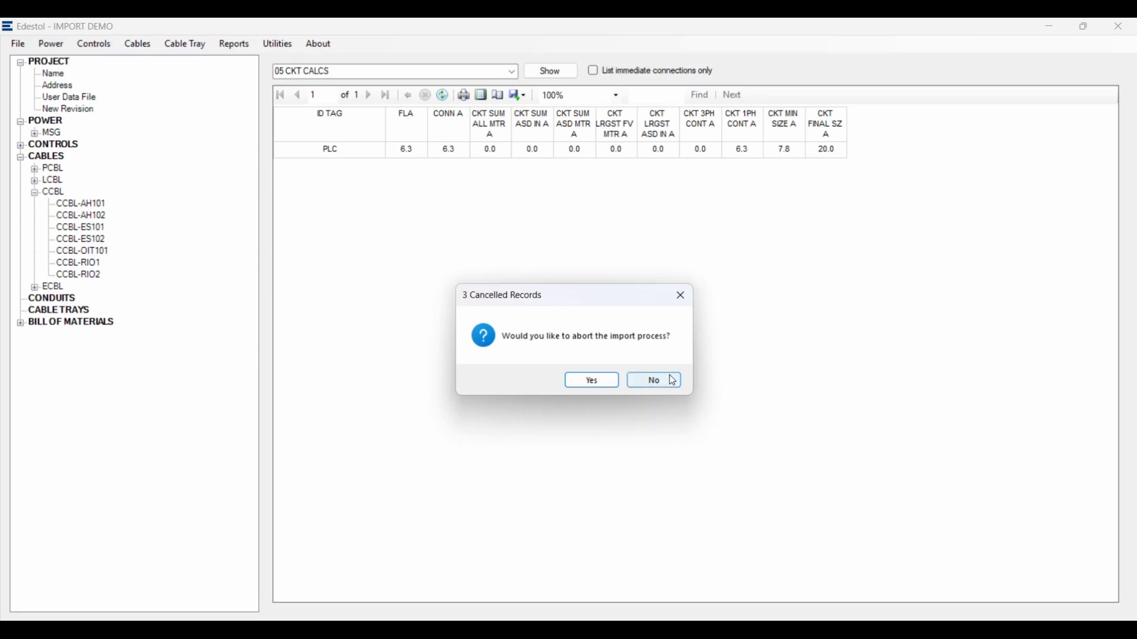
left_click(590, 383)
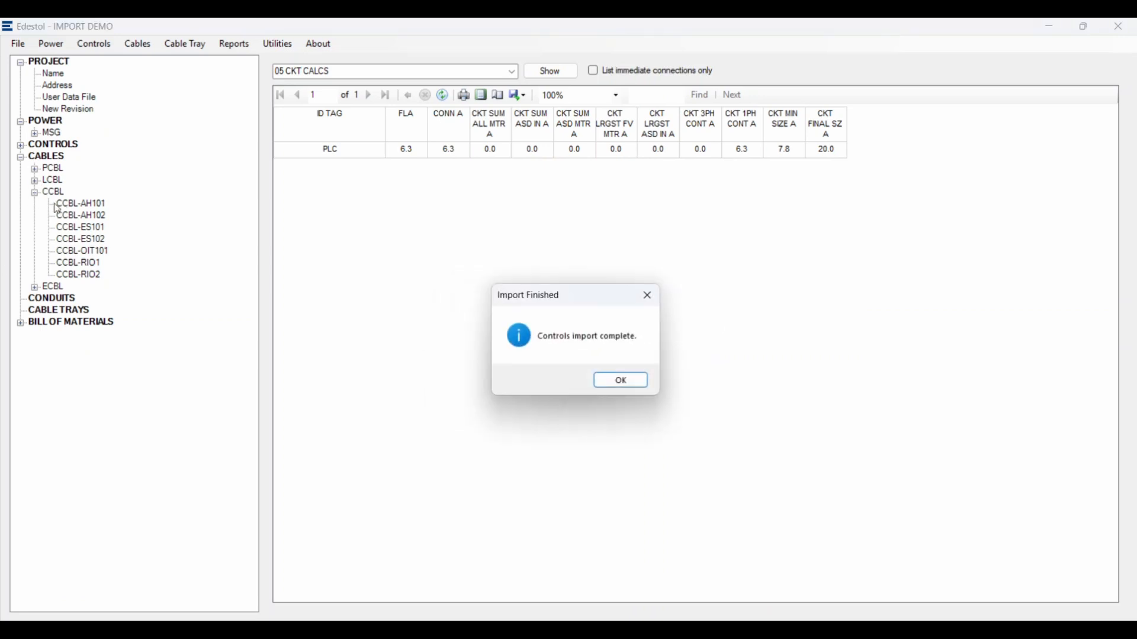
left_click(616, 381)
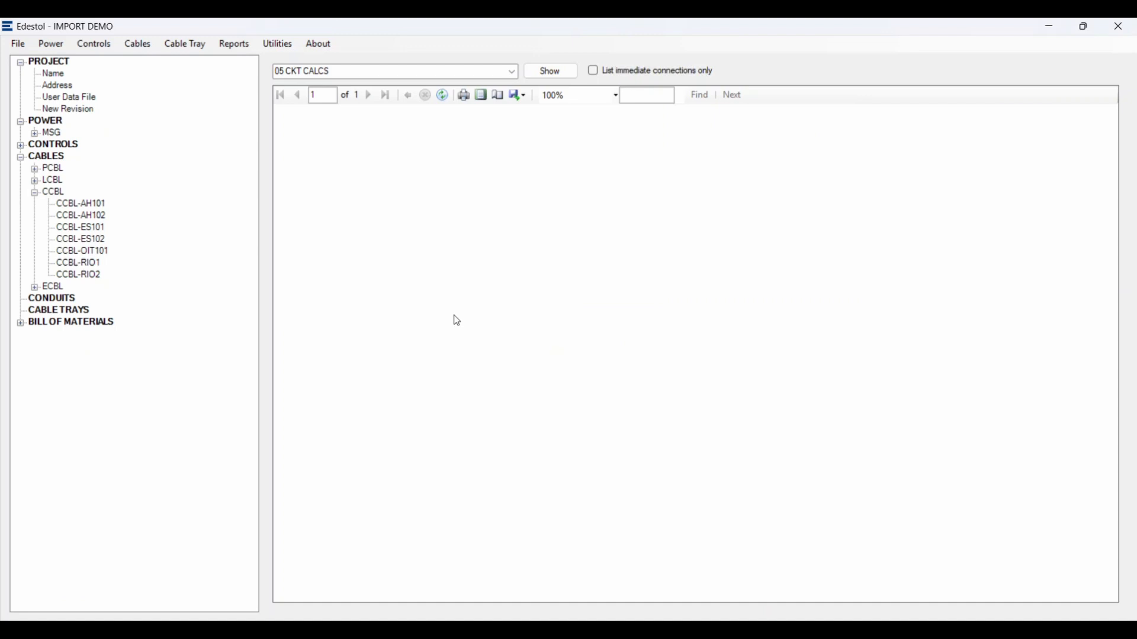
Collapse the CCBL cable group and expand the Controls branch of the project tree to review the imported devices
left_click(35, 194)
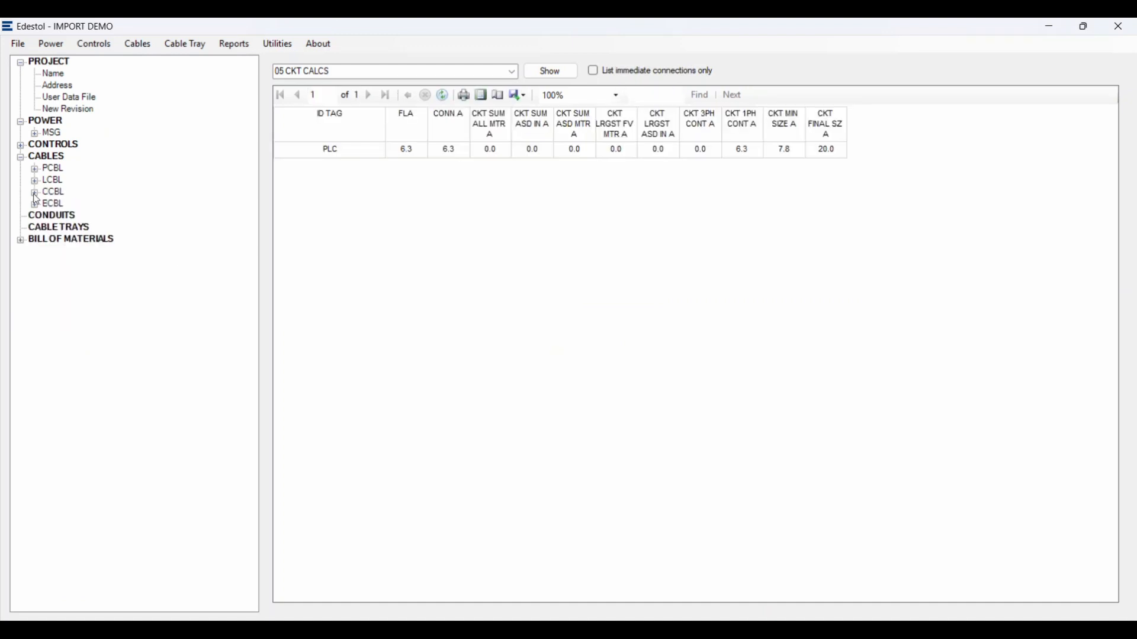
left_click(21, 146)
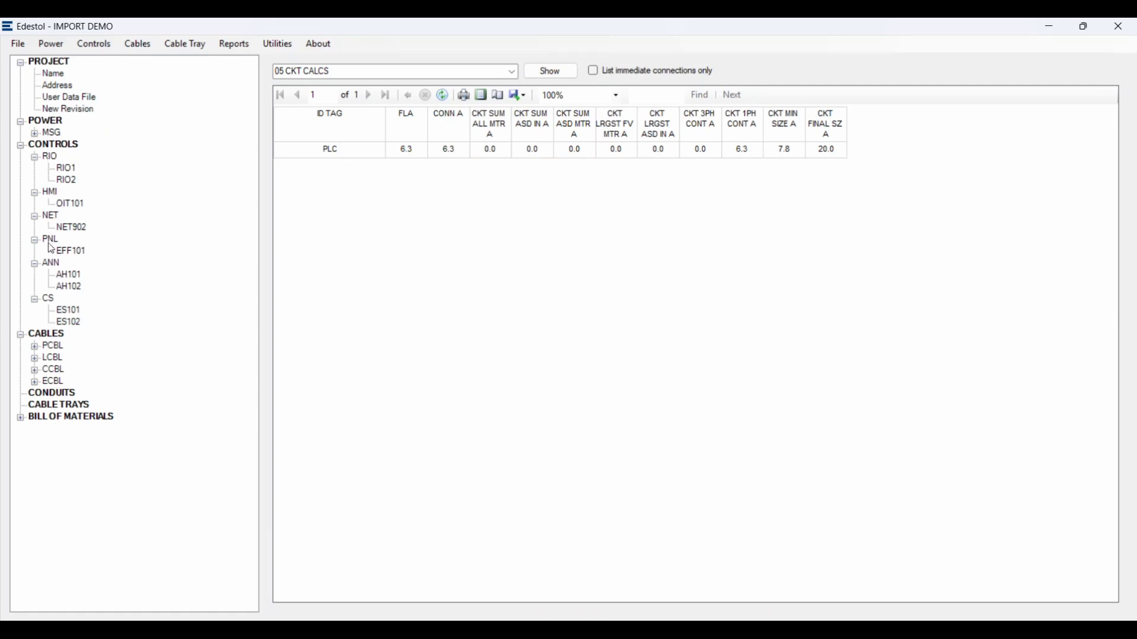
Review the MSG power distribution tree, collapsing the CB-CPT branch and closing MSG again
left_click(35, 135)
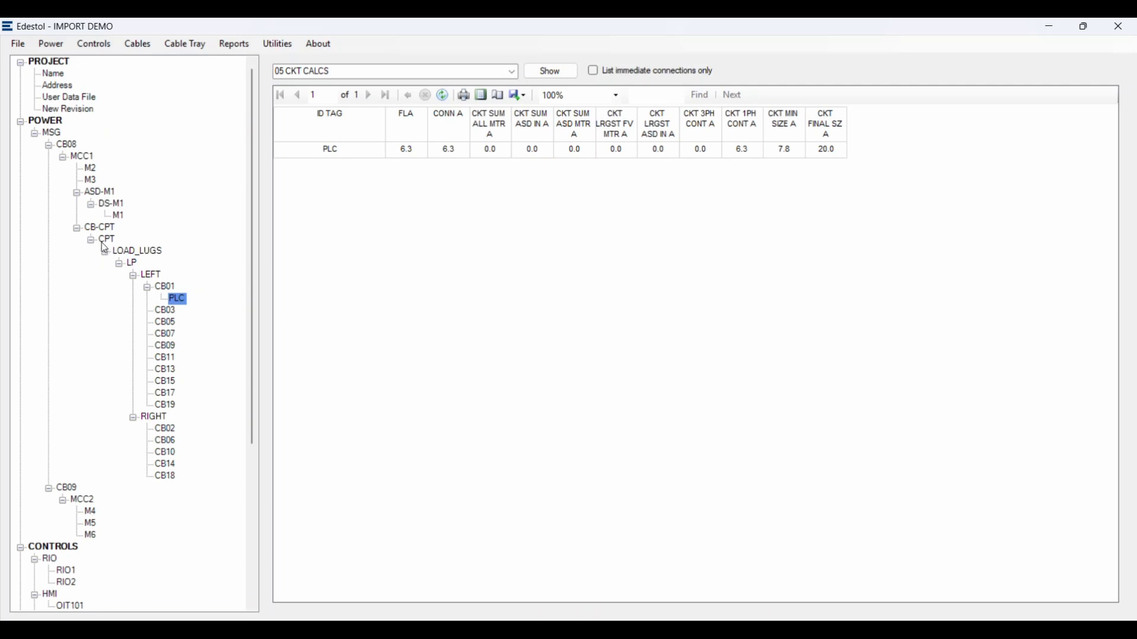
left_click(76, 229)
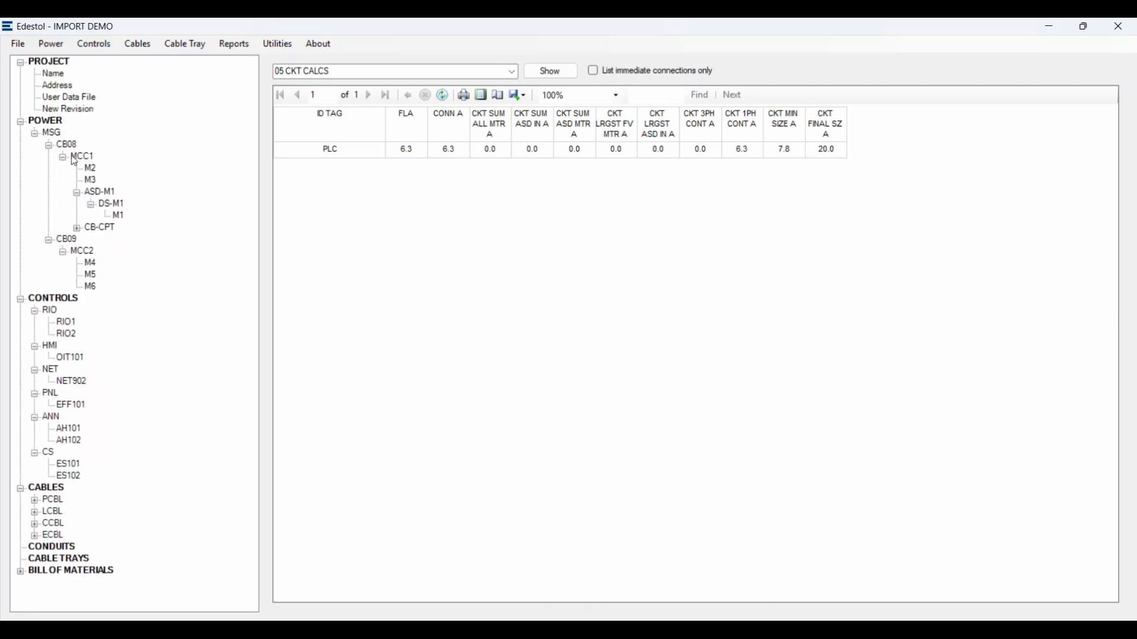
left_click(35, 134)
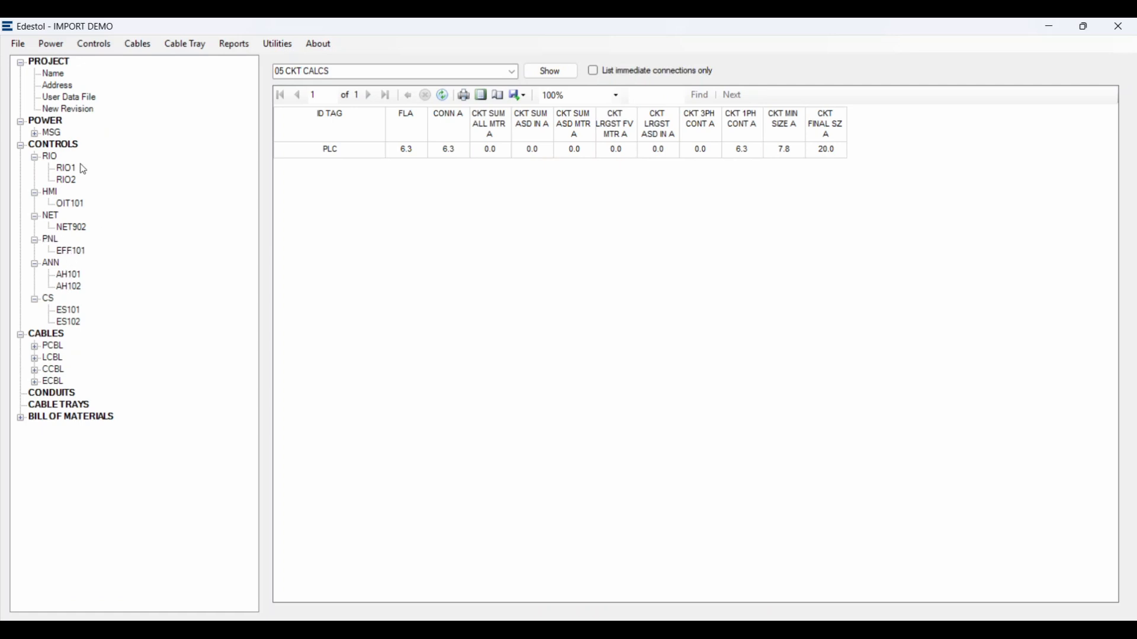
List the imported control devices with the 99 FIELDS 001-024 report to examine their source devices and descriptions
left_click(47, 146)
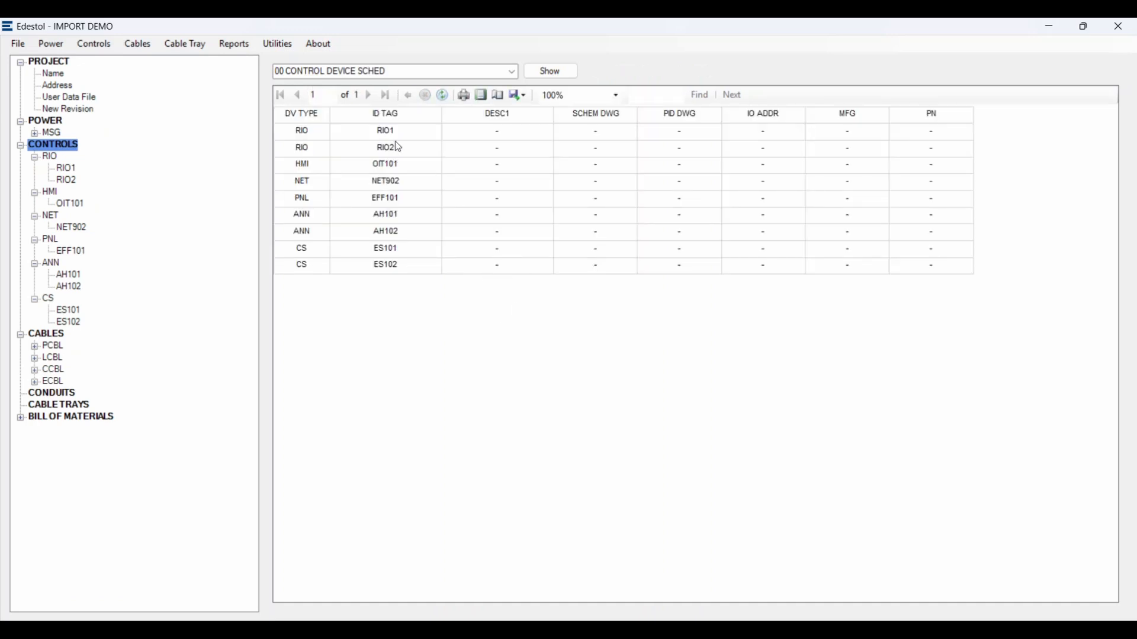
left_click(512, 72)
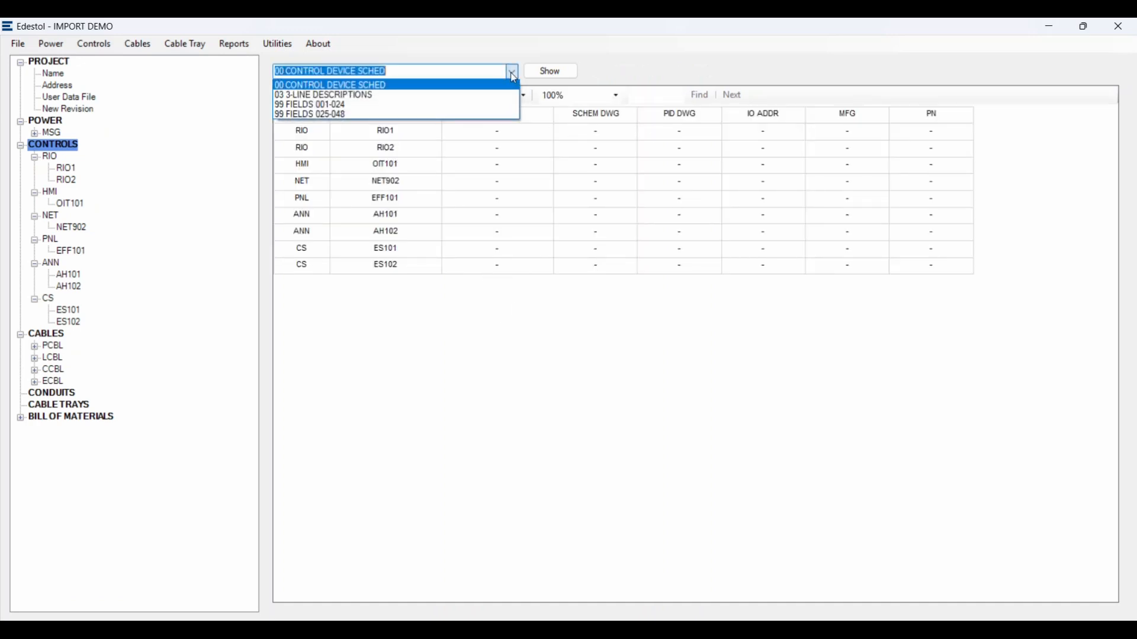
left_click(351, 105)
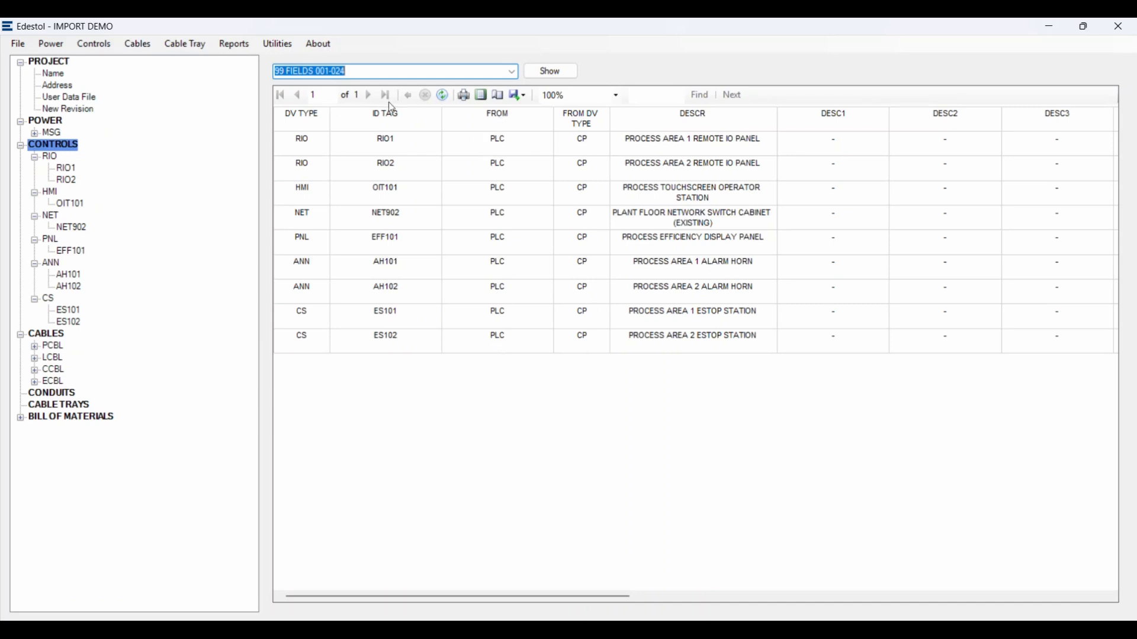
right_click(301, 320)
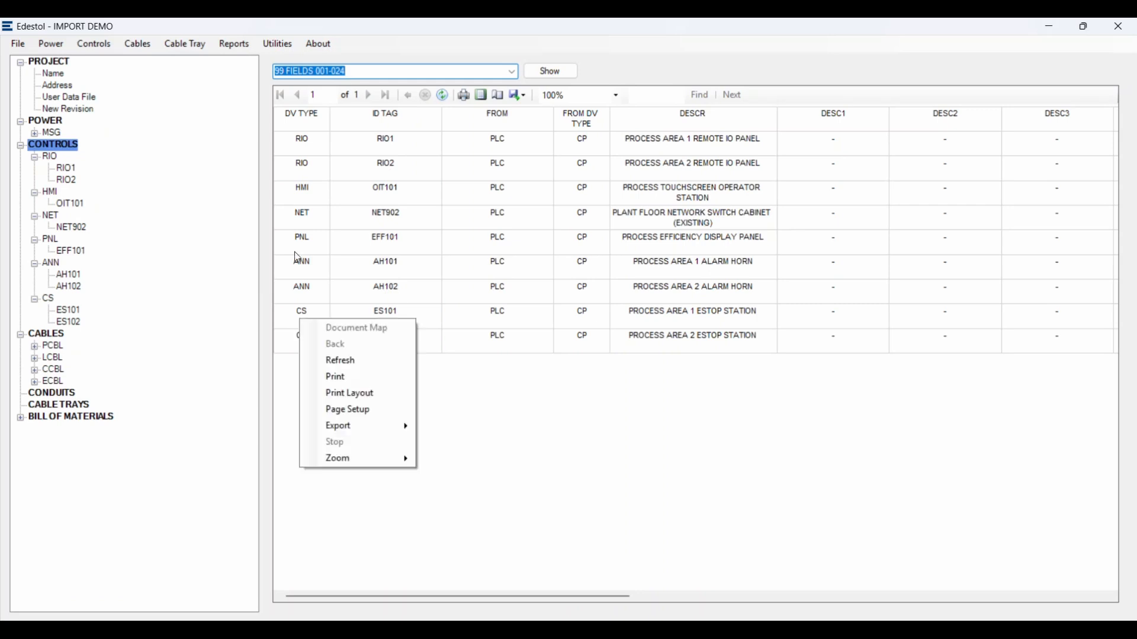
left_click(594, 459)
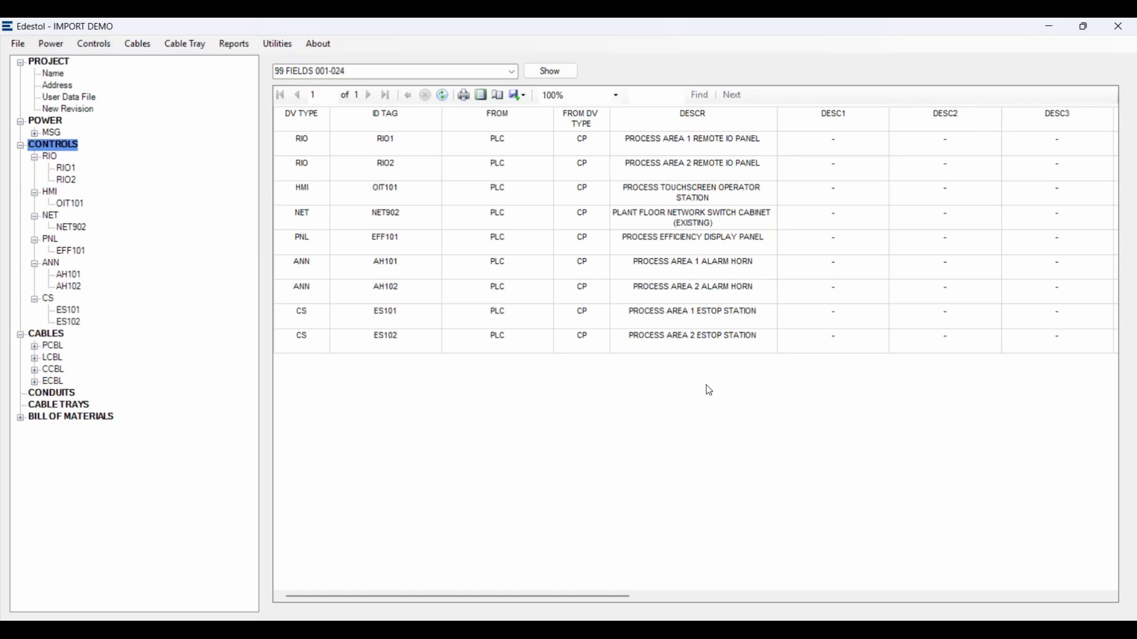
Start another controls import from the PLC_IO.xlsx spreadsheet
left_click(291, 46)
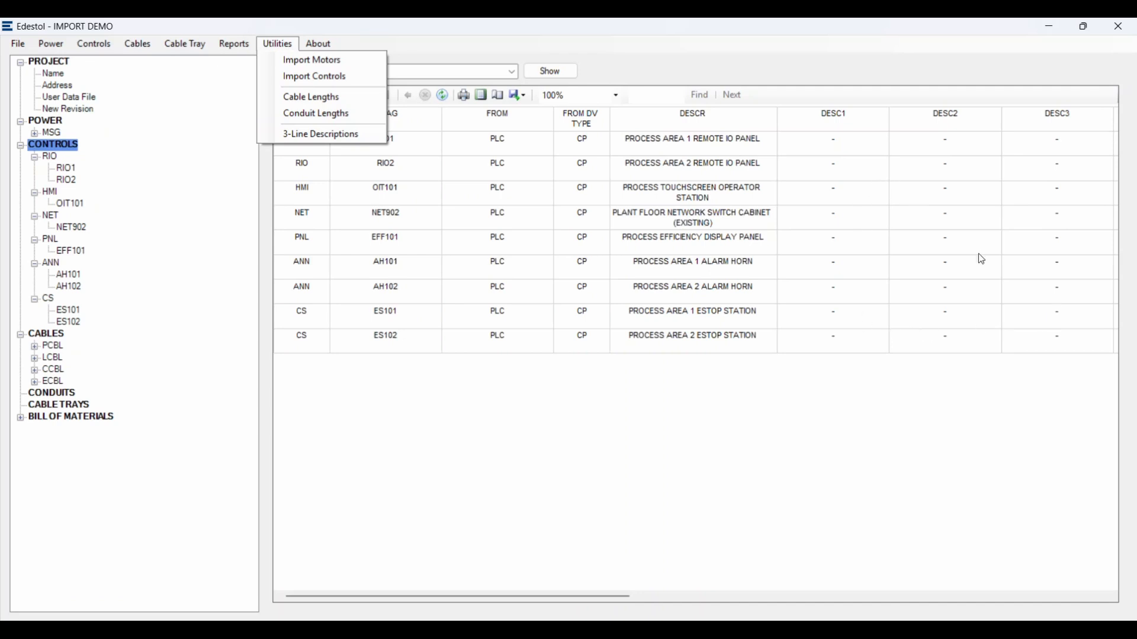
left_click(703, 407)
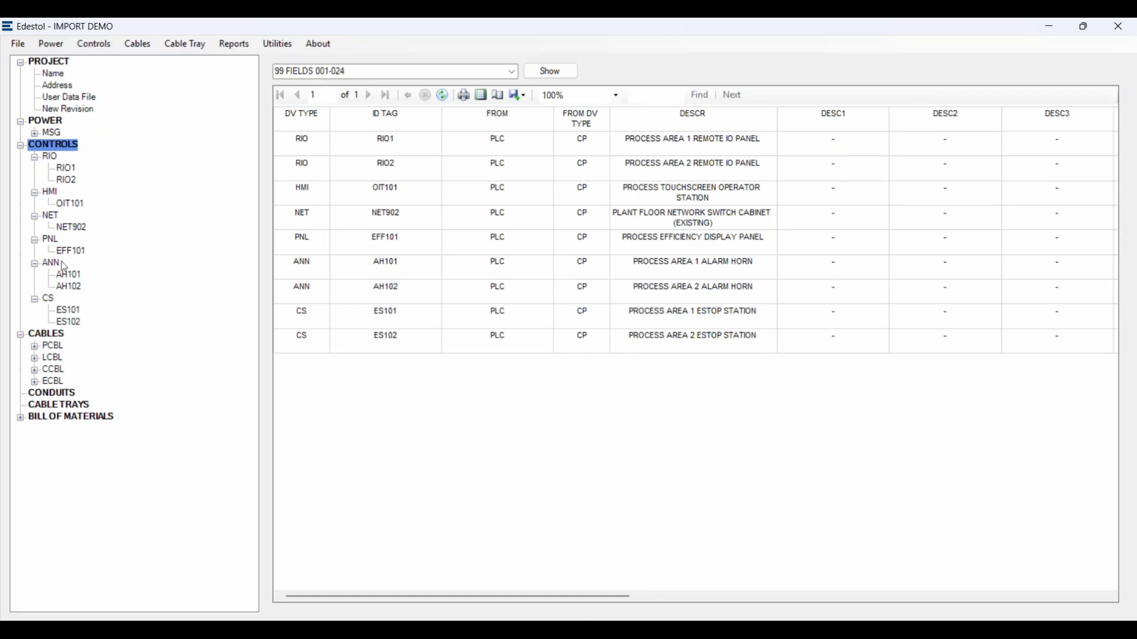
left_click(276, 45)
left_click(294, 79)
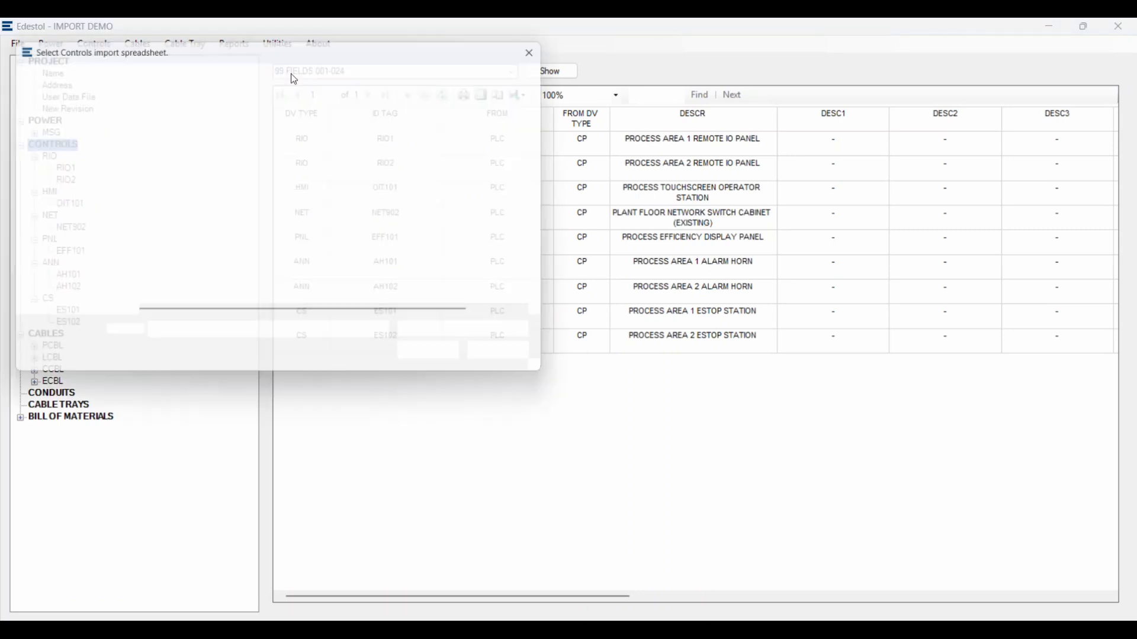
left_click(173, 186)
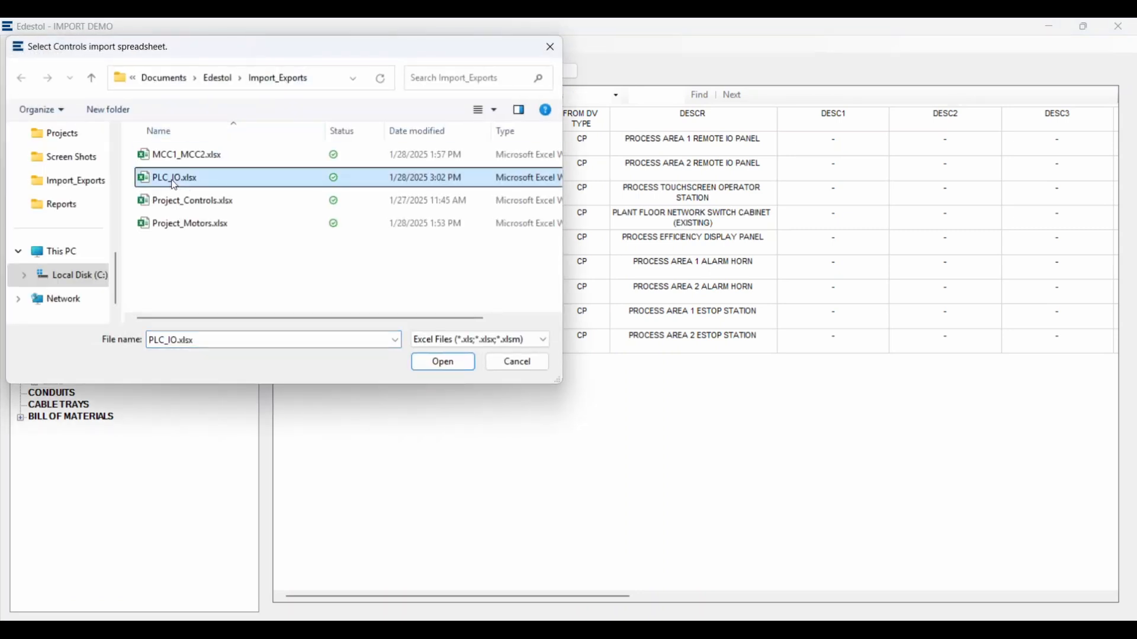
left_click(439, 364)
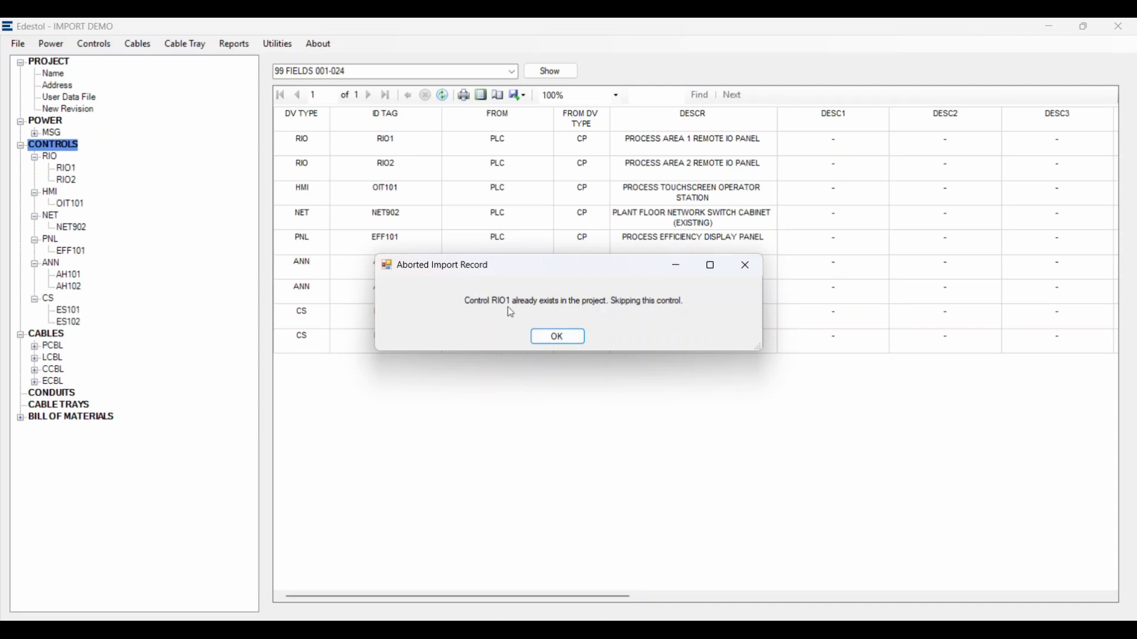
Skip the controls that already exist in the project, RIO1 through ES102, to reach the terminal box records
left_click(560, 340)
left_click(559, 340)
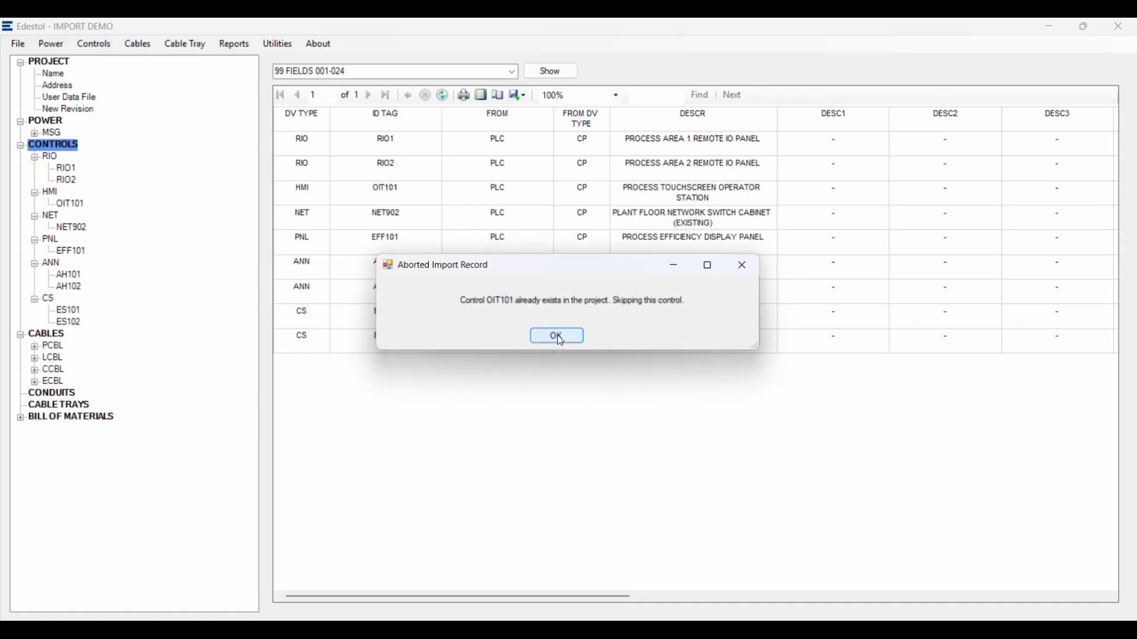
left_click(559, 339)
left_click(559, 339)
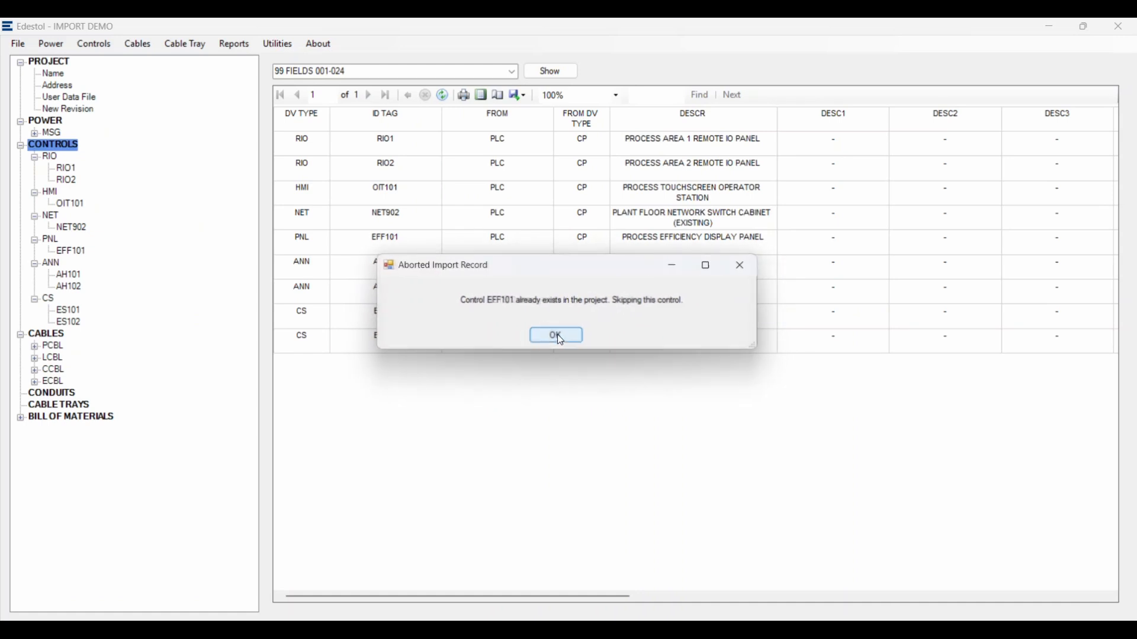
left_click(559, 339)
left_click(559, 339)
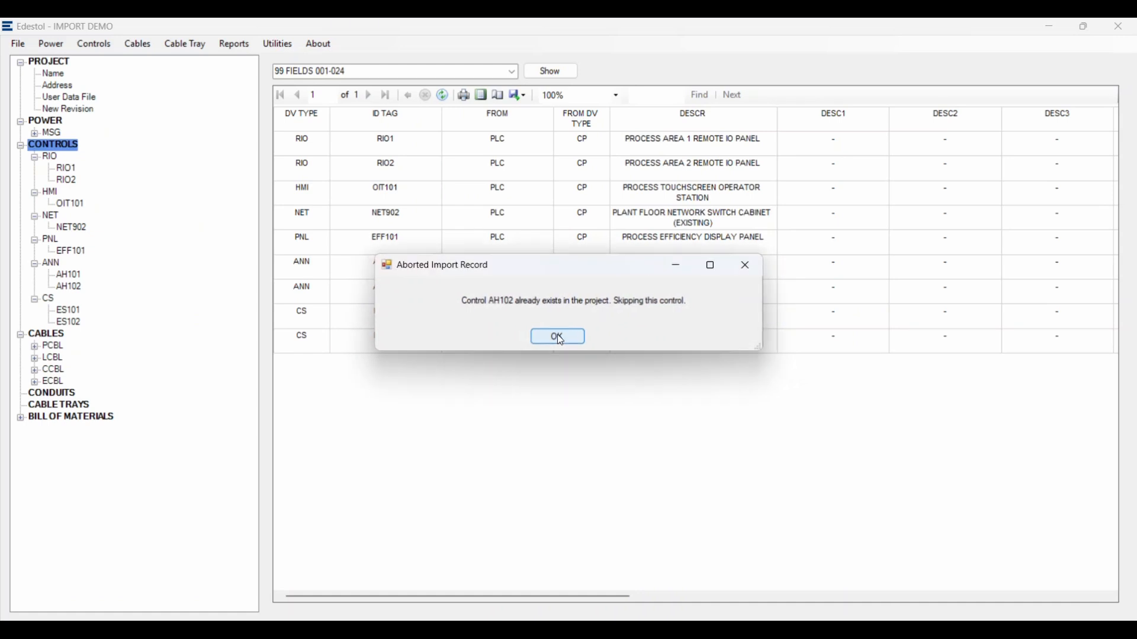
left_click(559, 339)
left_click(560, 340)
left_click(561, 340)
left_click(560, 341)
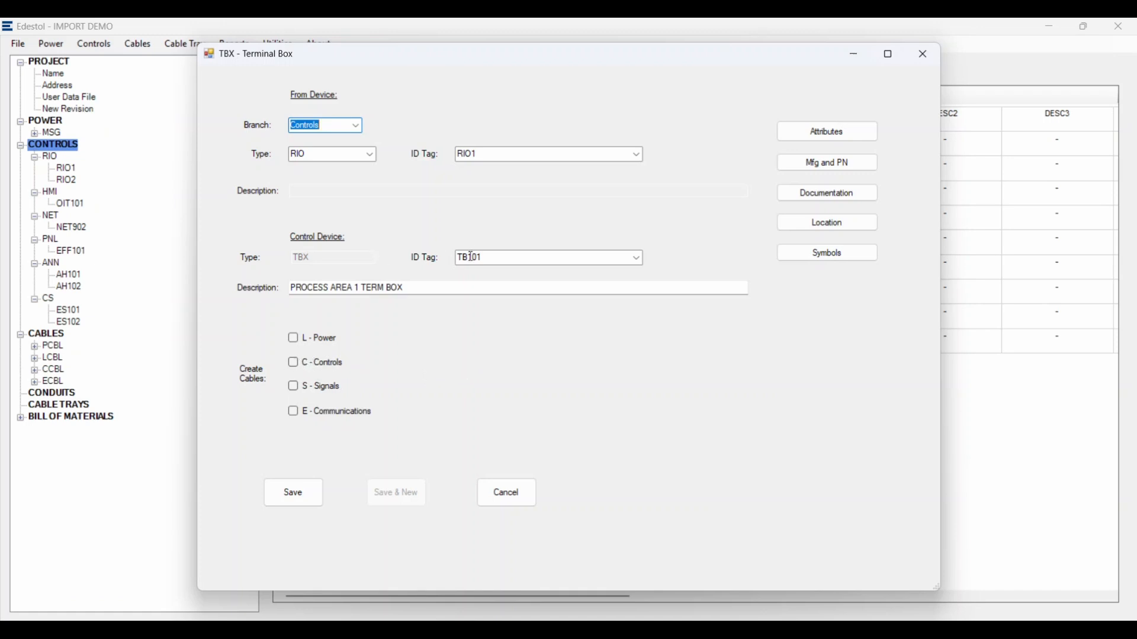
Save terminal box TB101 with control and signal cables, setting control cable CCBL-TB101 to 19C conductors
left_click(294, 366)
left_click(294, 386)
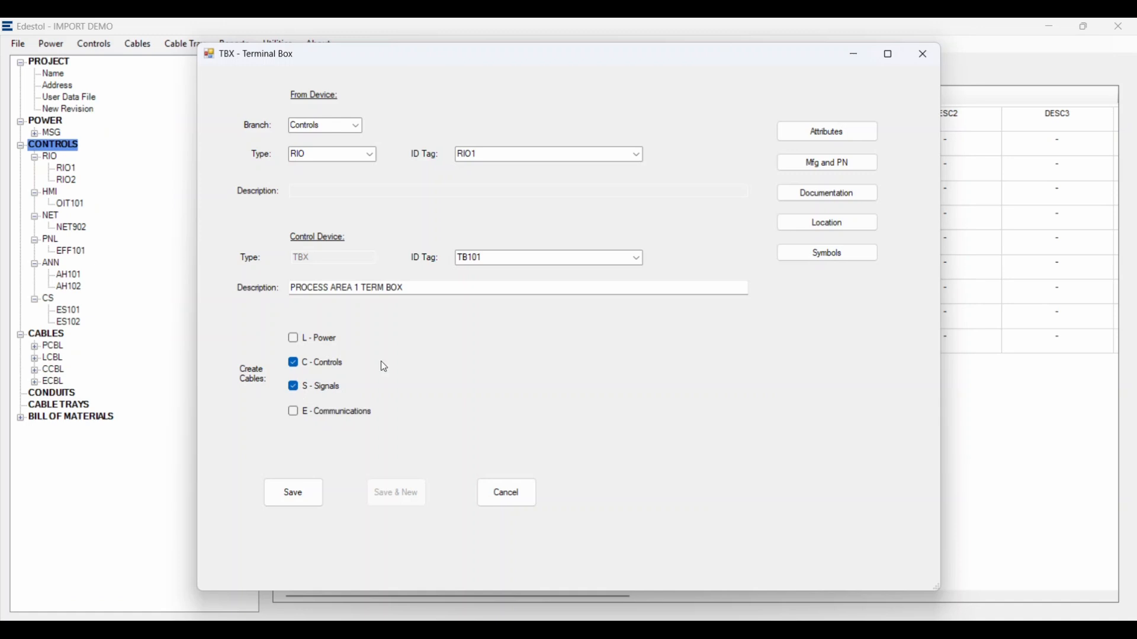
left_click(288, 496)
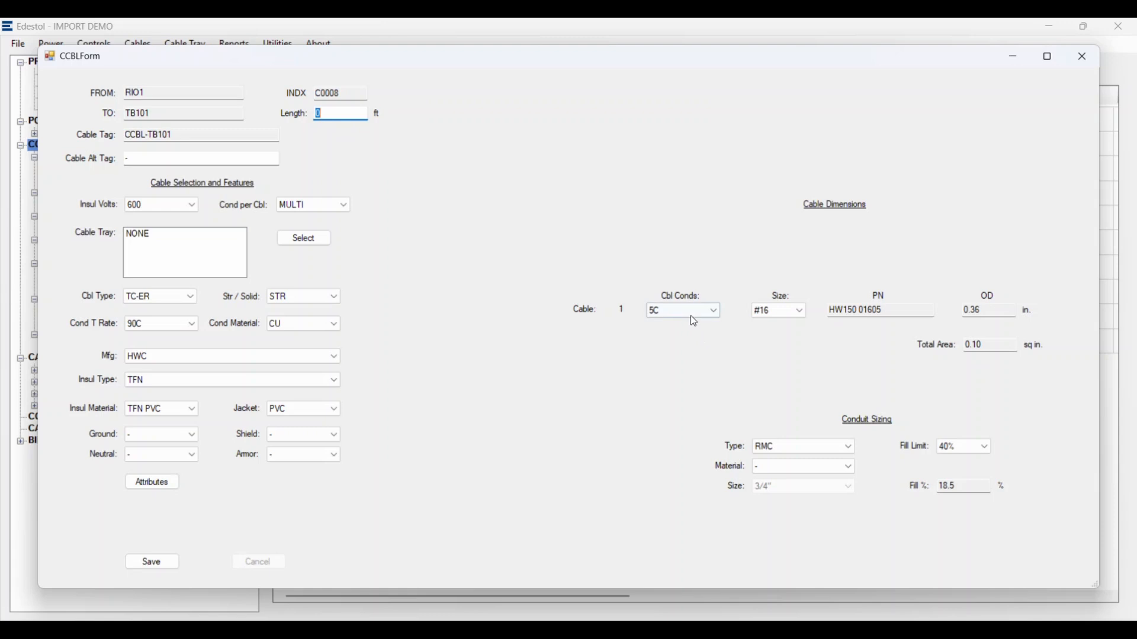
left_click(715, 312)
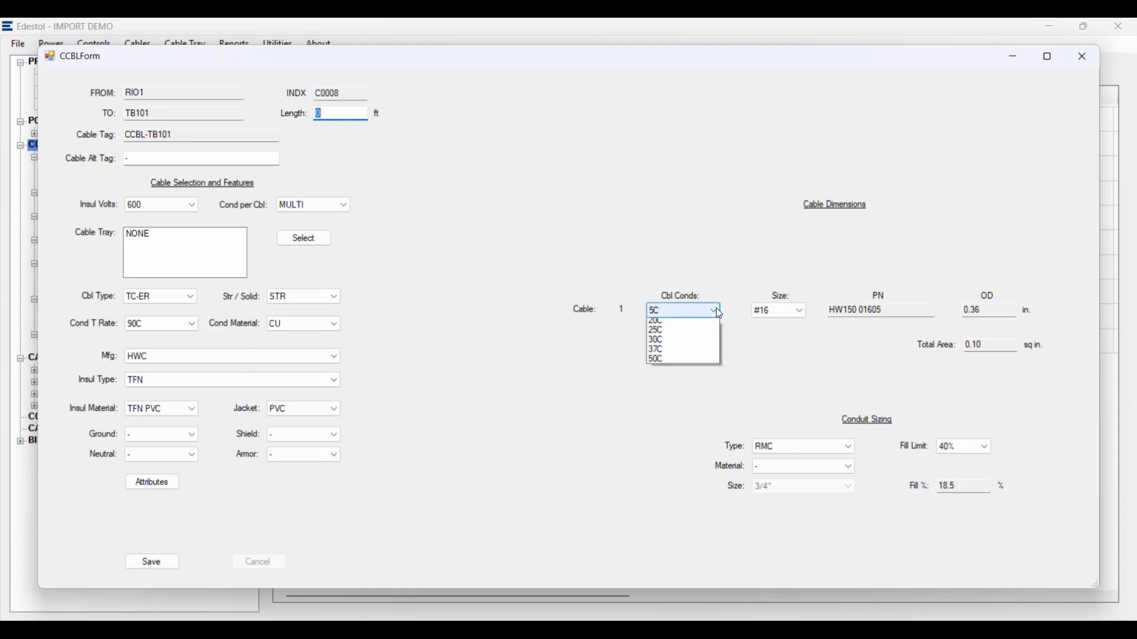
left_click(671, 432)
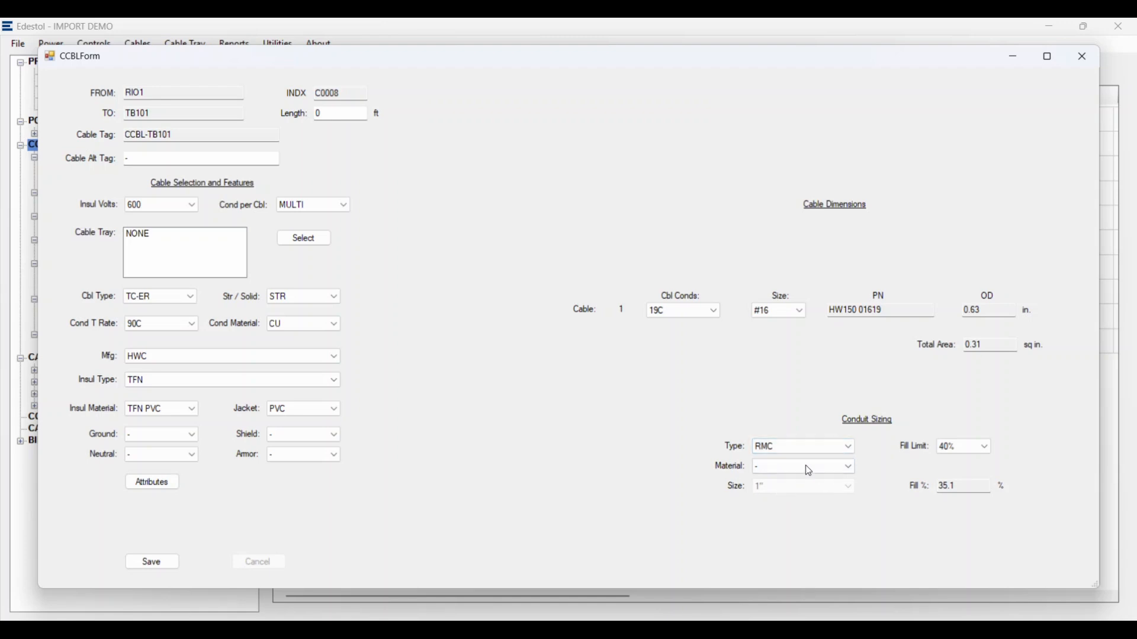
left_click(149, 563)
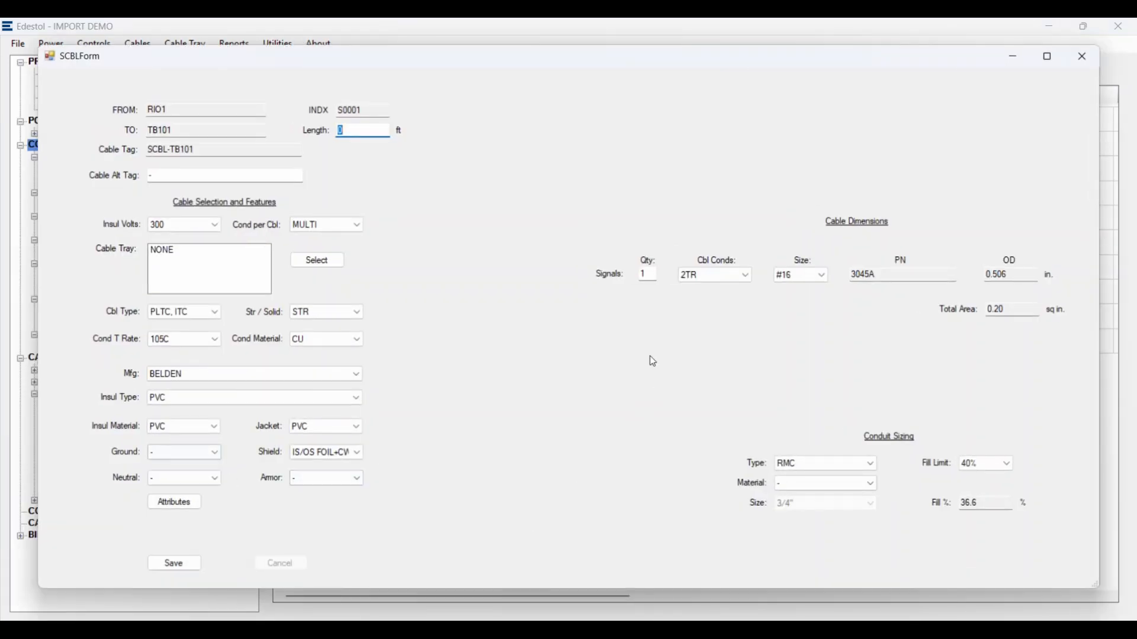
Try 12TR conductors for signal cable SCBL-TB101, followed by TC conductor material with 1PR conductors
left_click(741, 275)
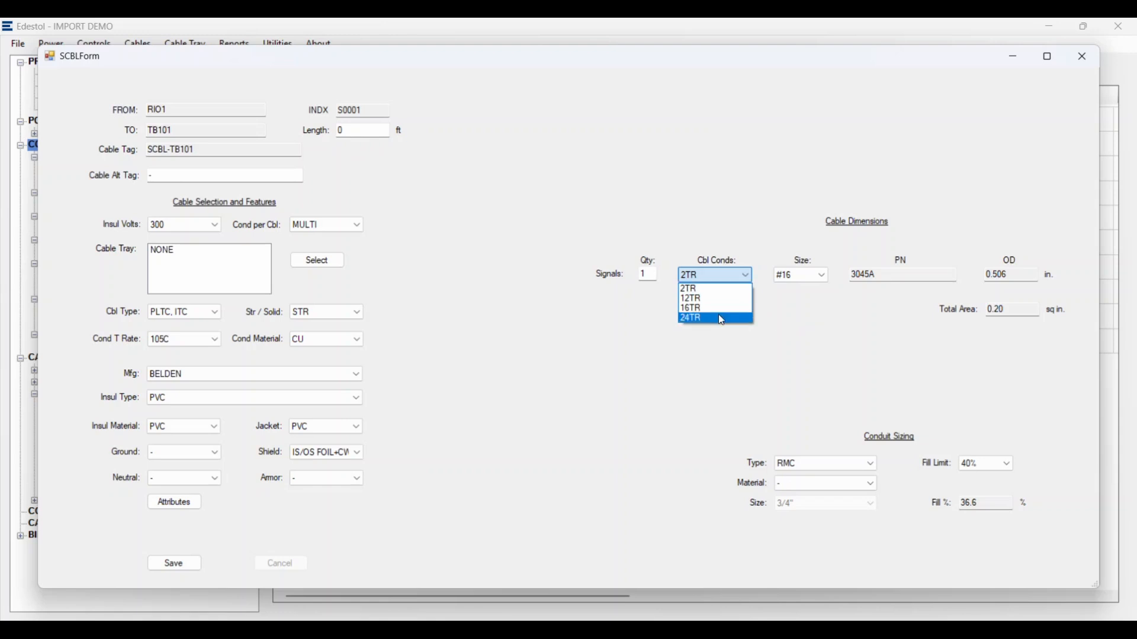
left_click(691, 298)
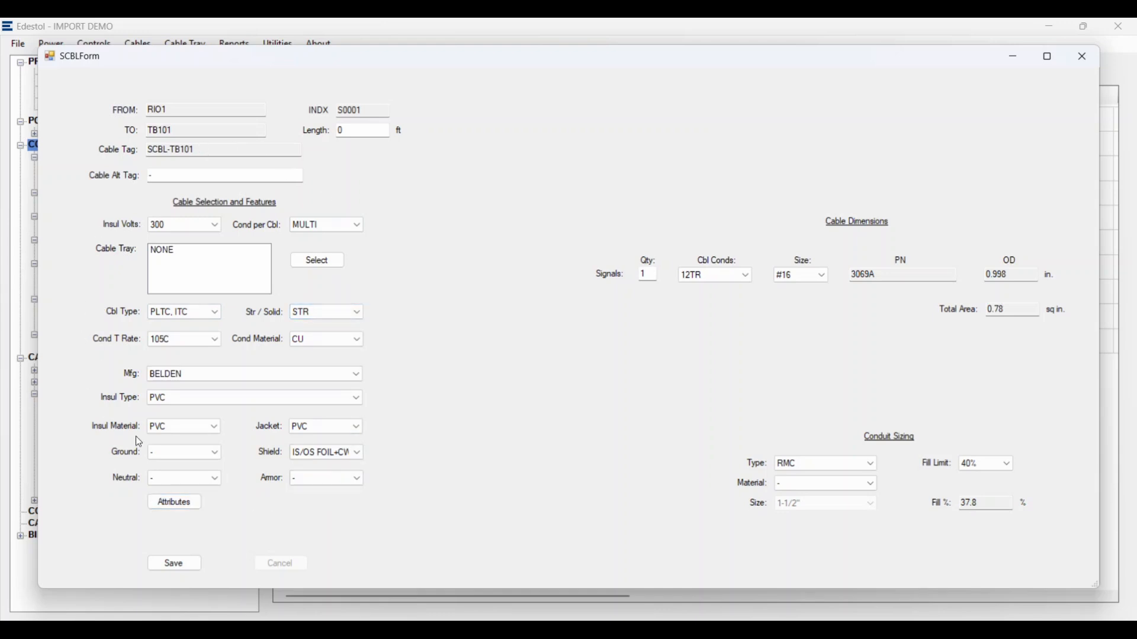
left_click(358, 342)
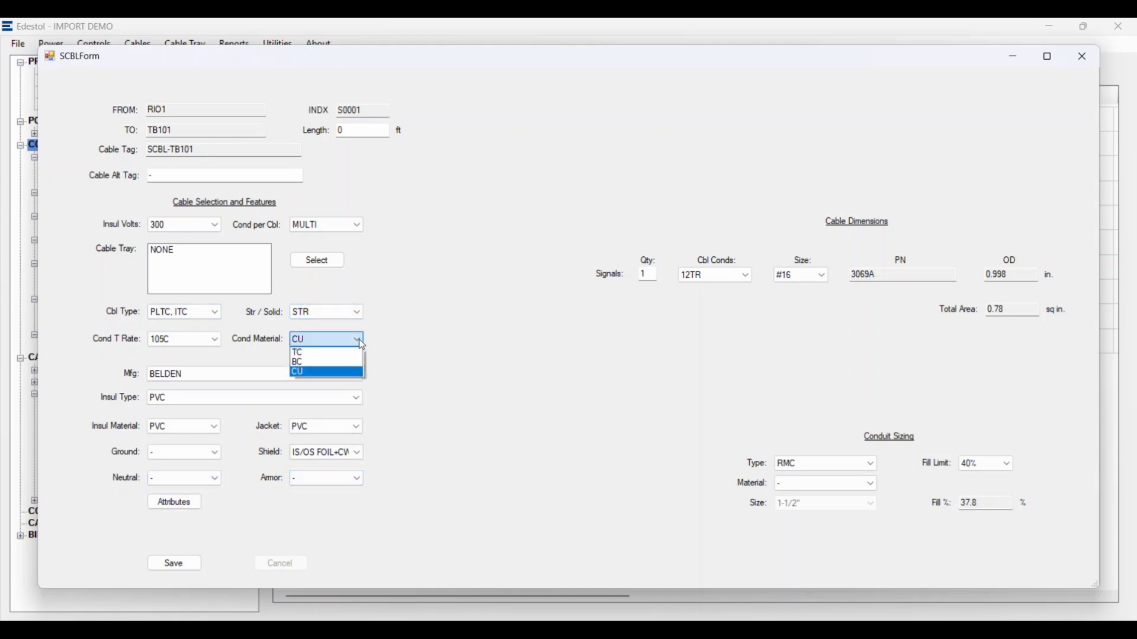
left_click(313, 355)
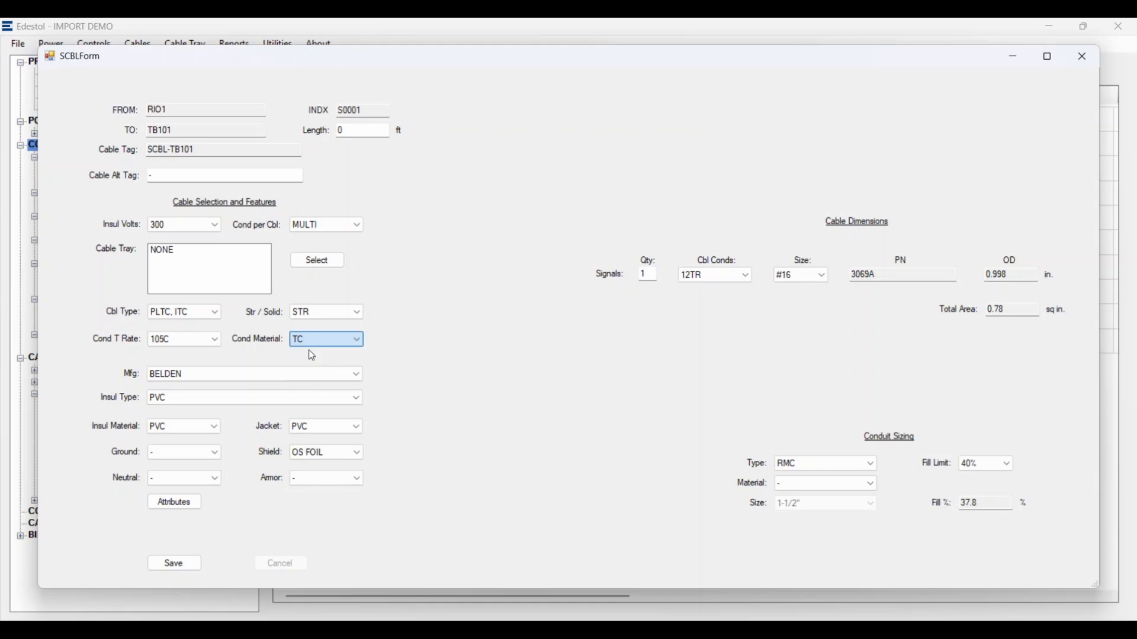
left_click(734, 279)
left_click(705, 292)
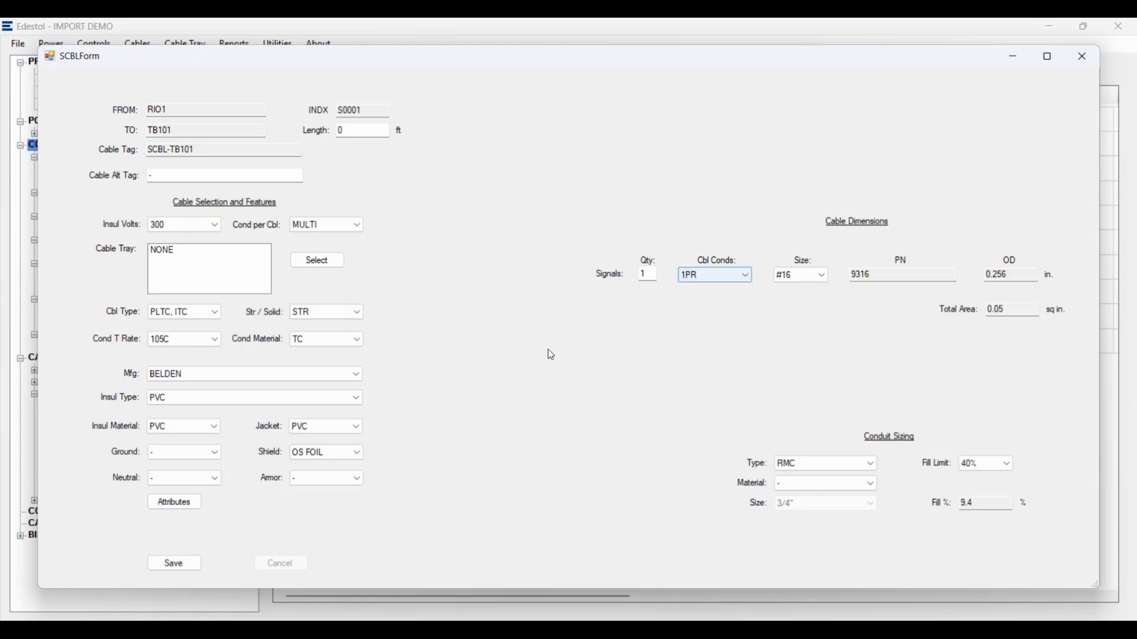
Try BC conductor material for SCBL-TB101, check the conductor and manufacturer options, and return the material to CU
left_click(354, 344)
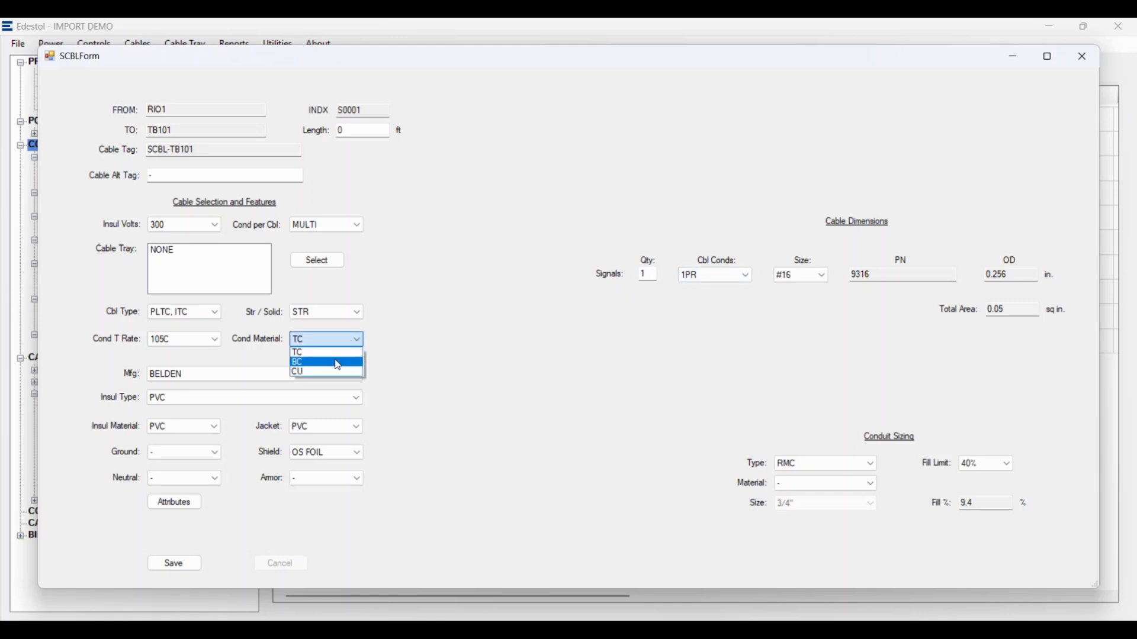
left_click(336, 363)
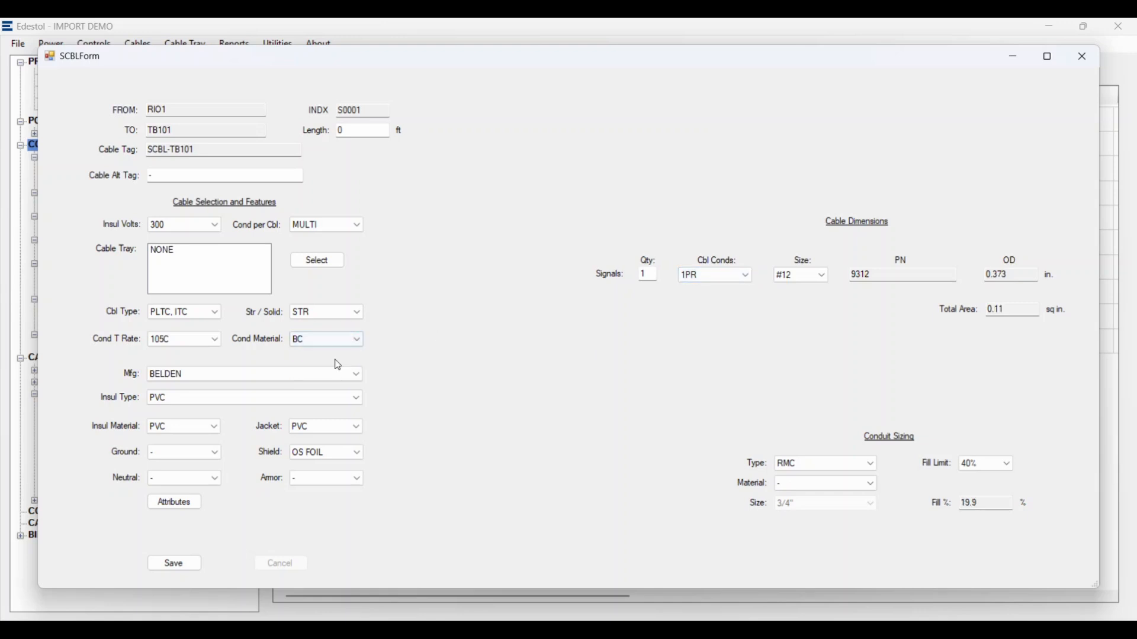
left_click(747, 276)
left_click(213, 381)
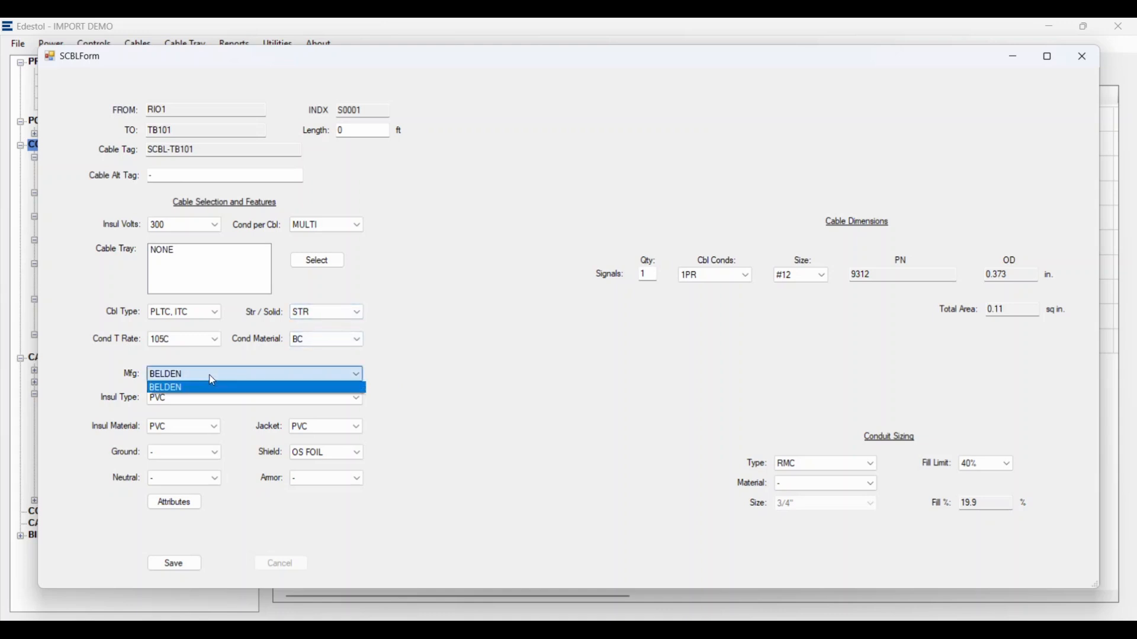
left_click(384, 345)
left_click(359, 341)
left_click(351, 359)
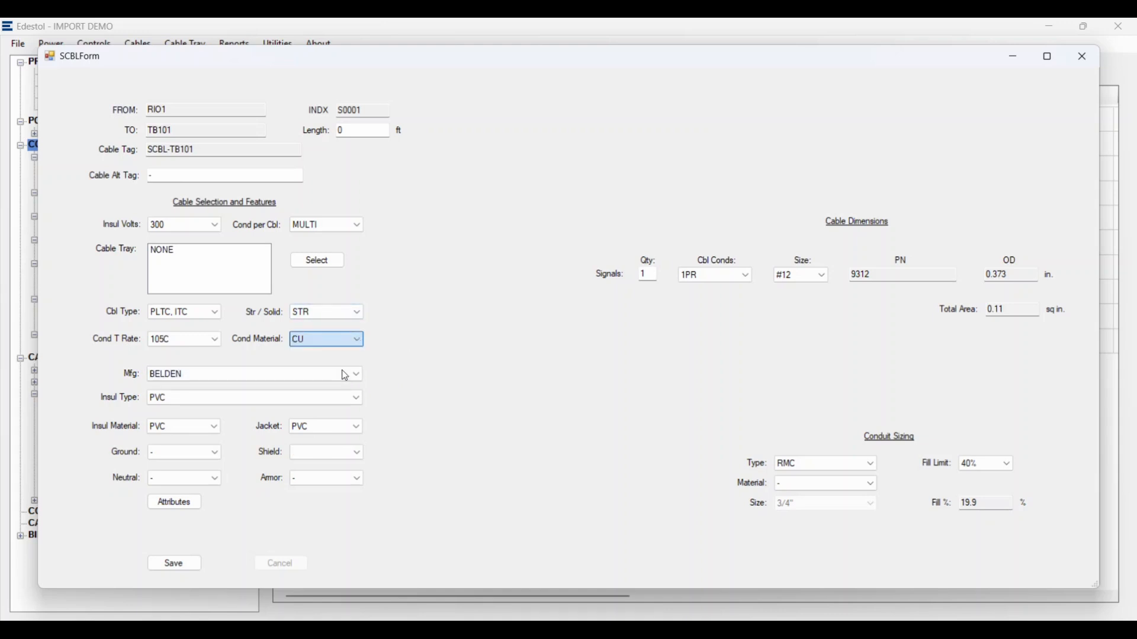
Set SCBL-TB101's manufacturer to HWC and its conductors to 12PR, and save the signal cable
left_click(191, 375)
left_click(189, 405)
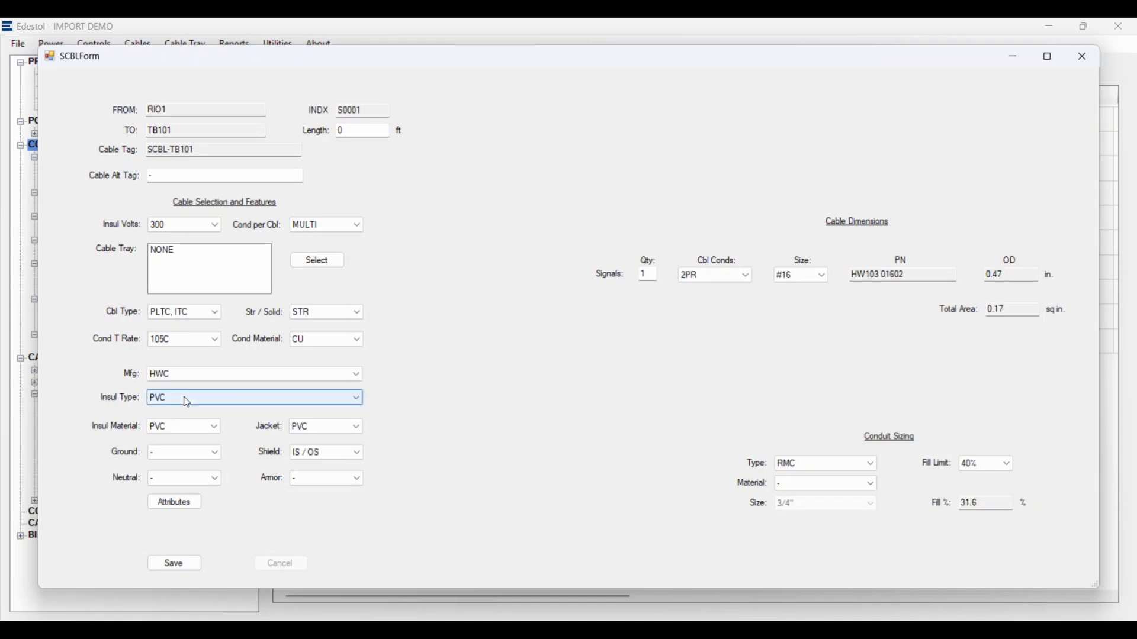
left_click(747, 273)
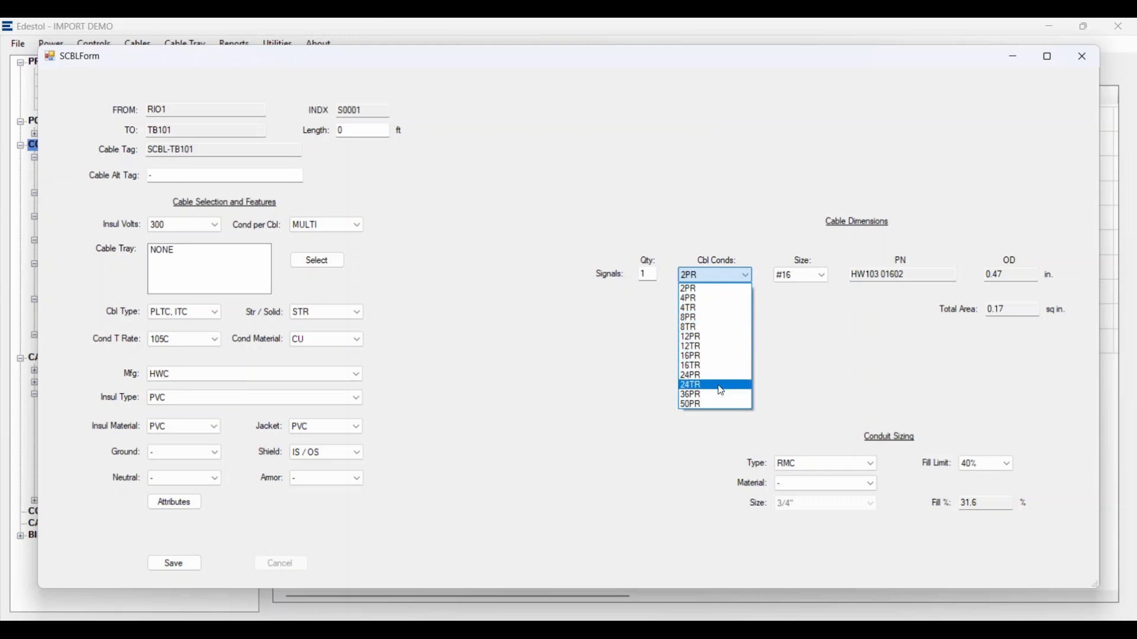
left_click(707, 343)
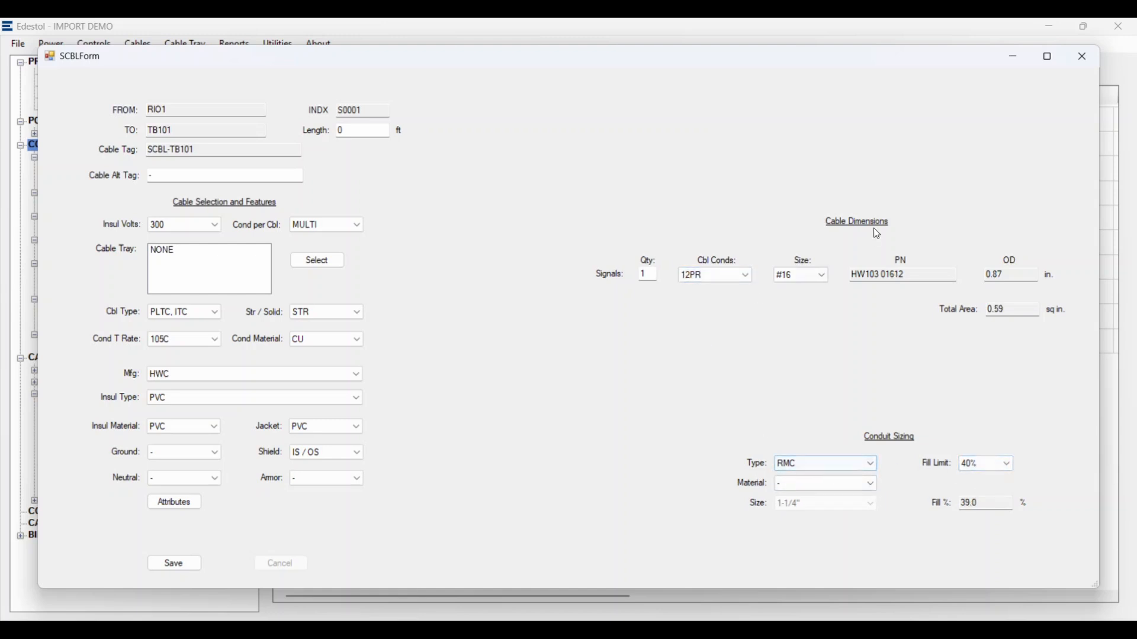
left_click(175, 565)
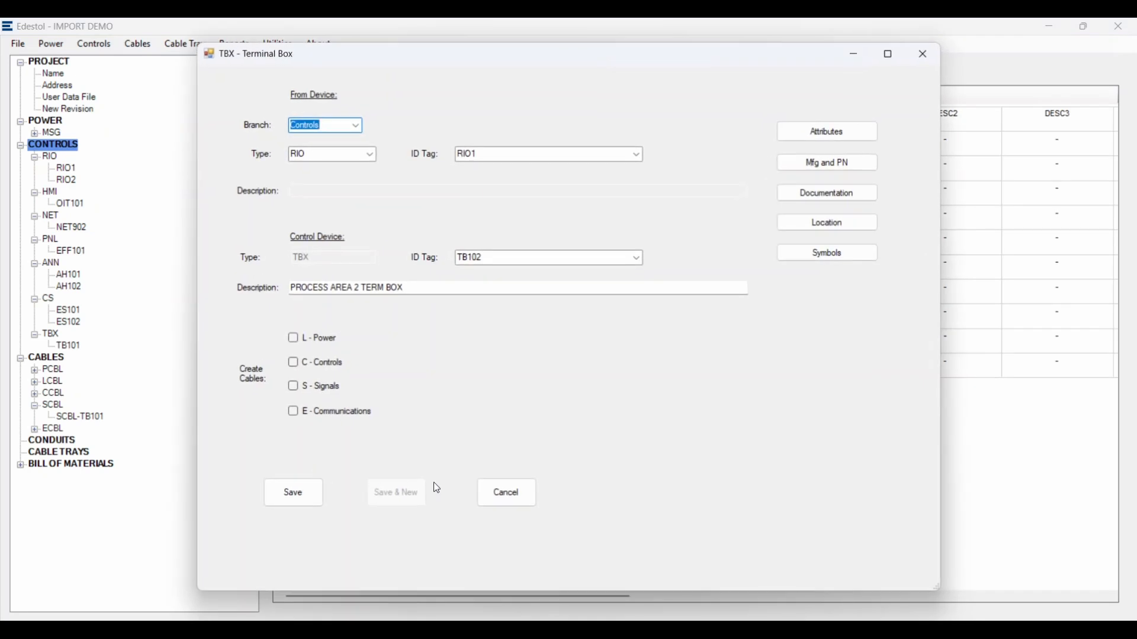
Save terminal box TB102 with control and signal cables, accepting 19C conductors for CCBL-TB102 and 12PR for SCBL-TB102
left_click(293, 364)
left_click(293, 387)
left_click(294, 493)
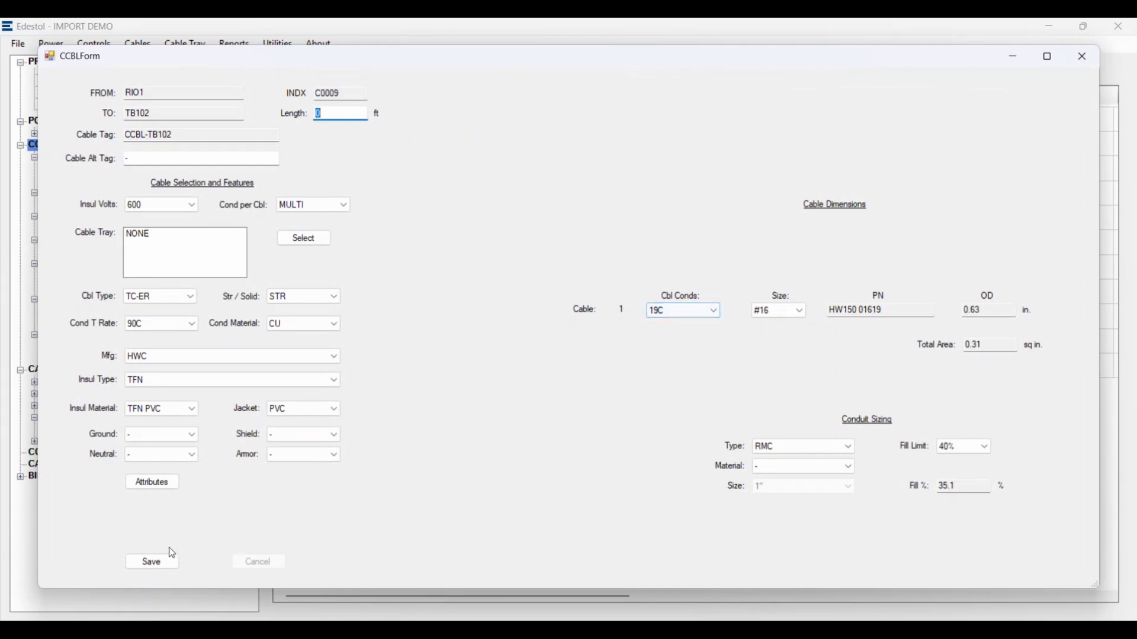
left_click(153, 563)
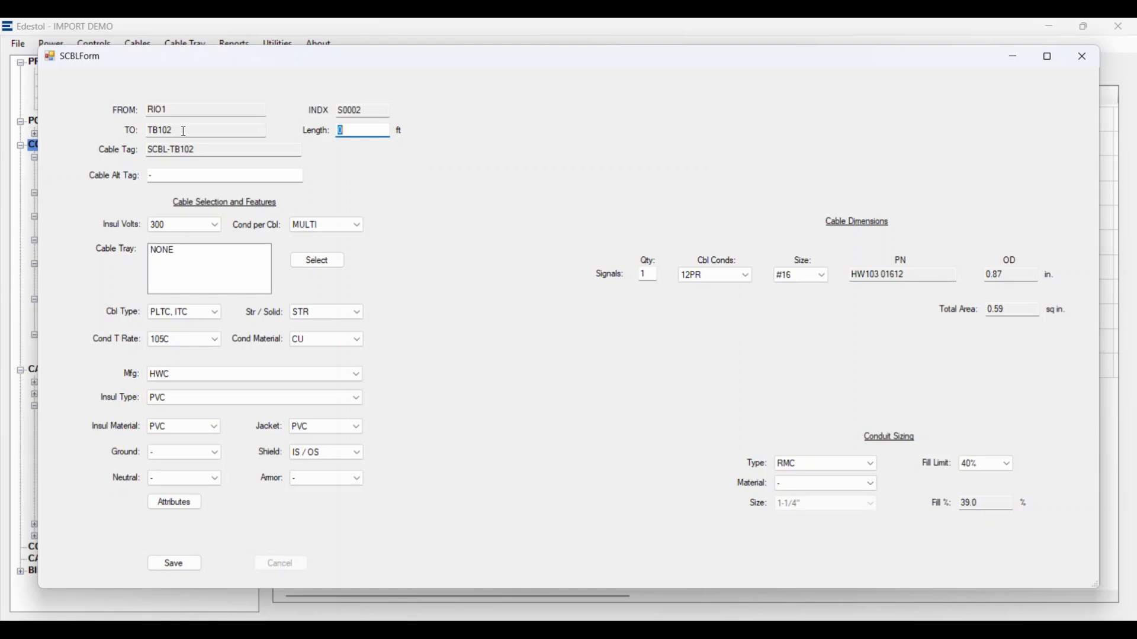
left_click(172, 564)
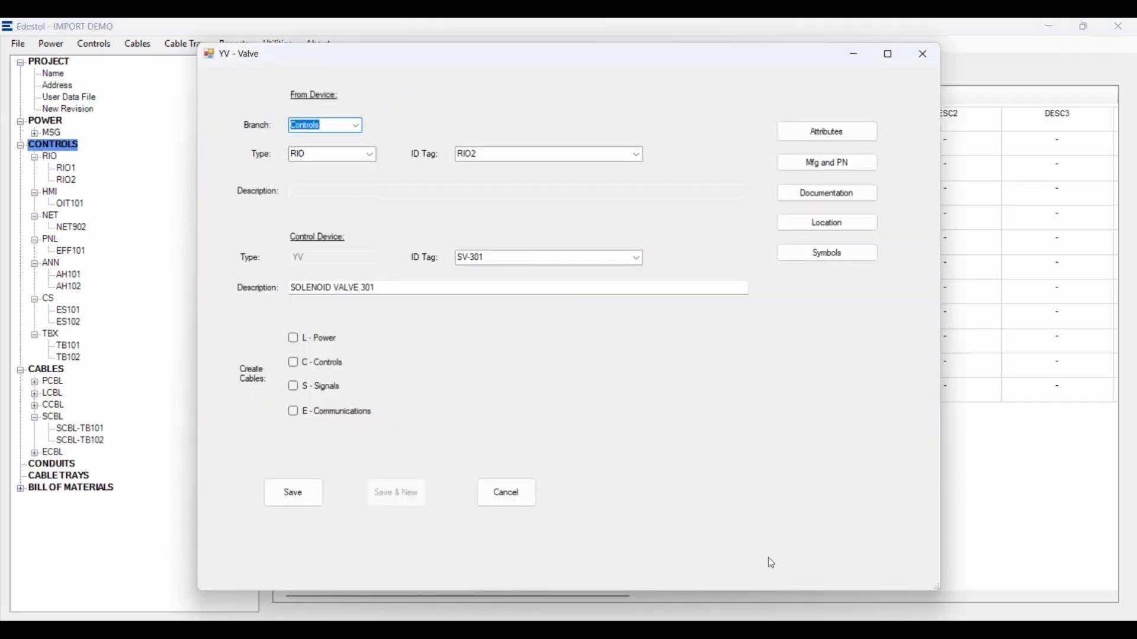
Add a control cable for solenoid valve SV-301 and work through the remaining devices to finish the controls import
left_click(294, 365)
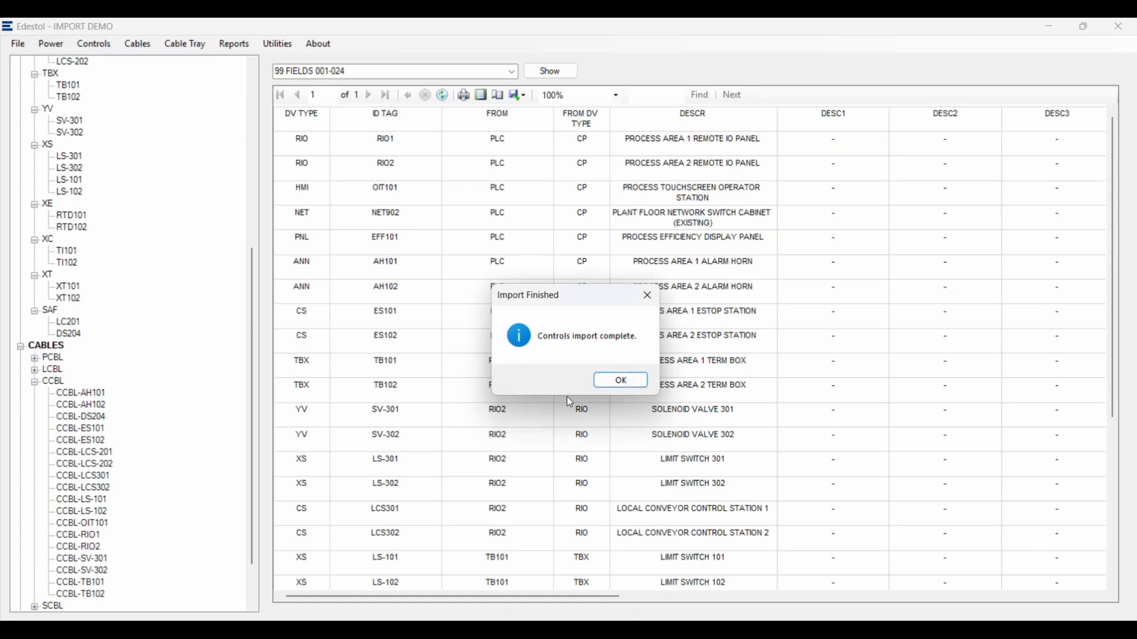
left_click(621, 382)
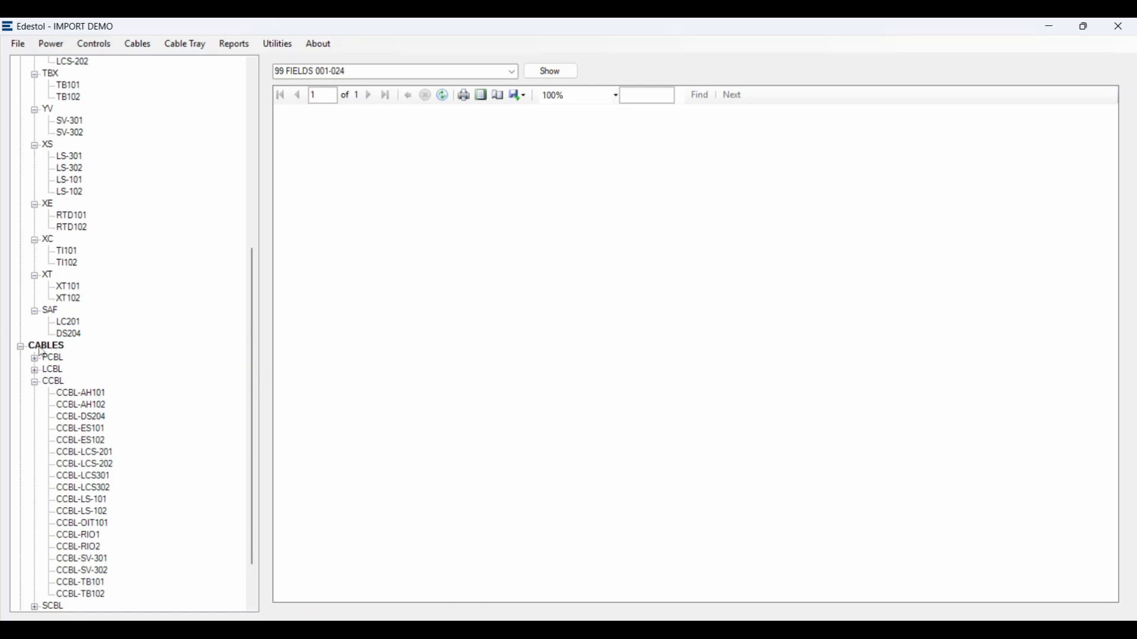
Collapse the cables branch, examine the imported devices under CONTROLS in the project tree, and collapse that branch too
left_click(21, 349)
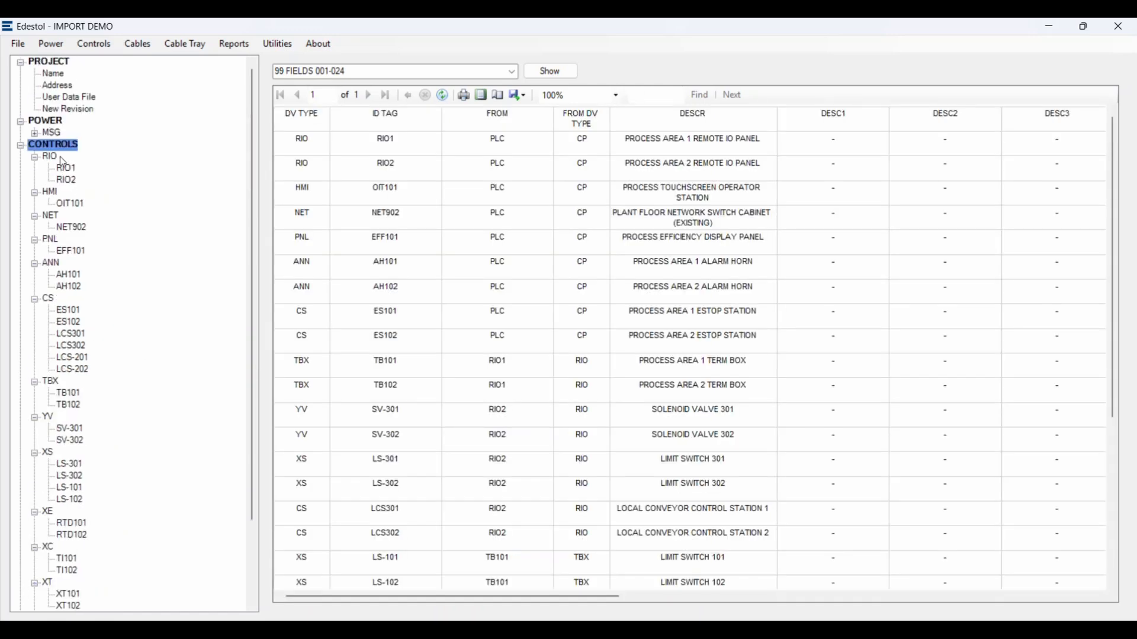
scroll(36, 148, "down", 3)
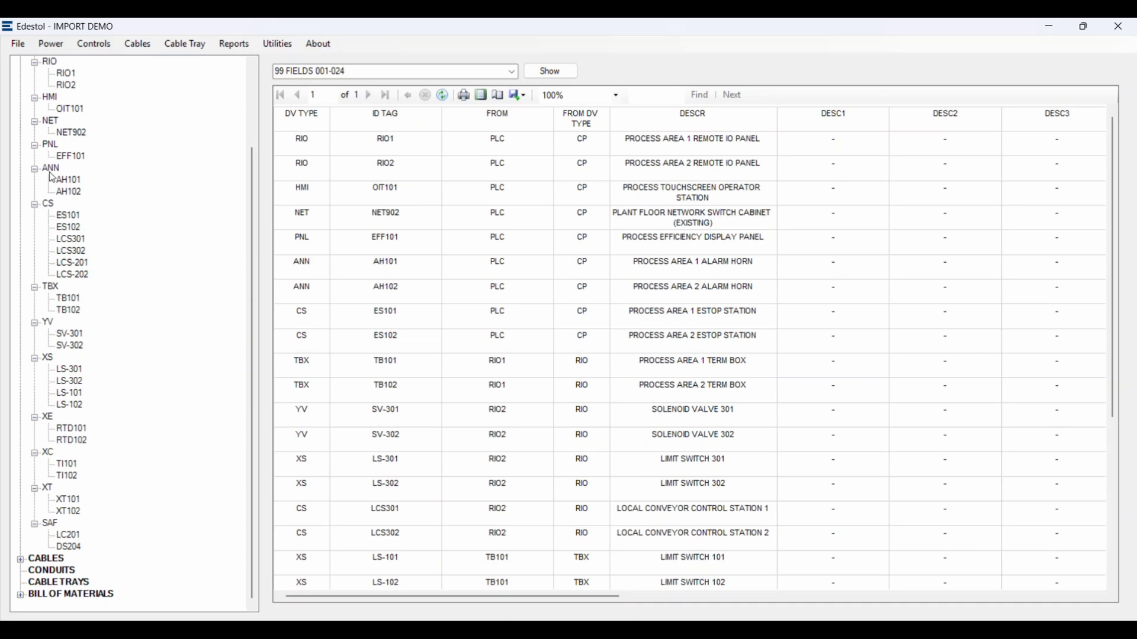
scroll(125, 172, "up", 3)
scroll(113, 161, "down", 3)
scroll(138, 197, "up", 3)
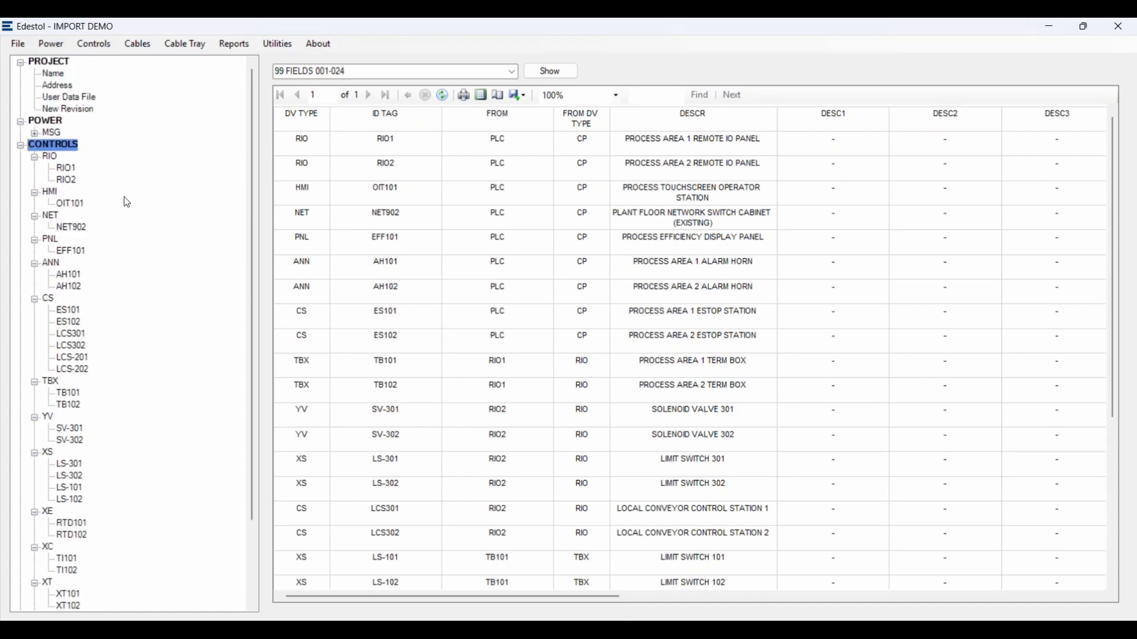
scroll(118, 193, "down", 3)
scroll(116, 194, "up", 3)
left_click(21, 148)
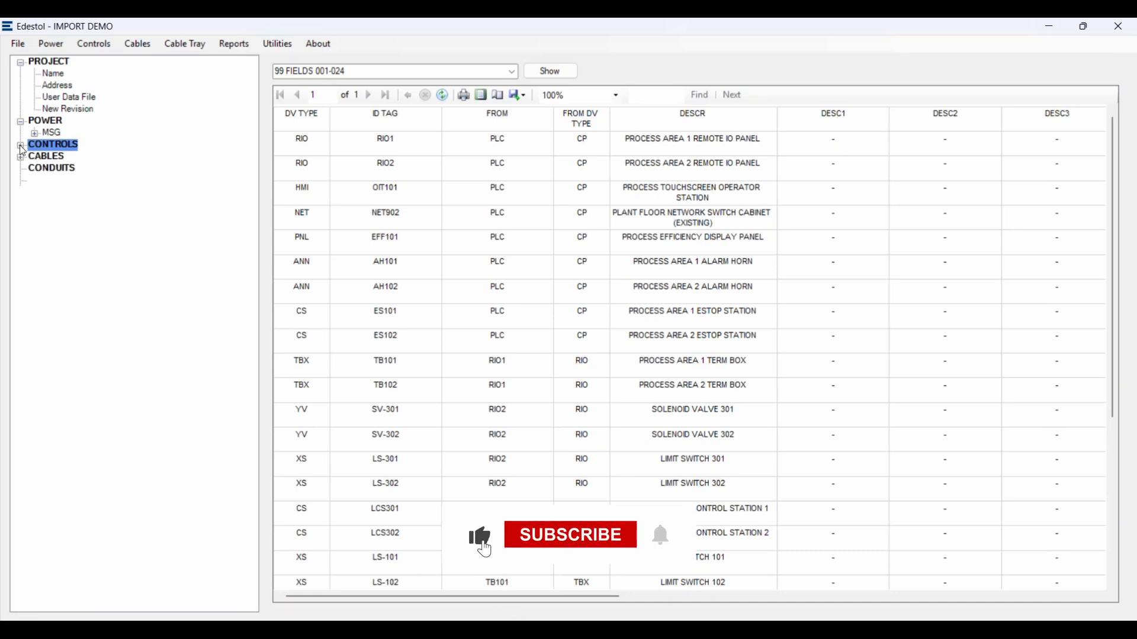
Review the cable tags and lengths in the 01 CABLE SCHEDULE report and locate the Cable Lengths utility
left_click(20, 158)
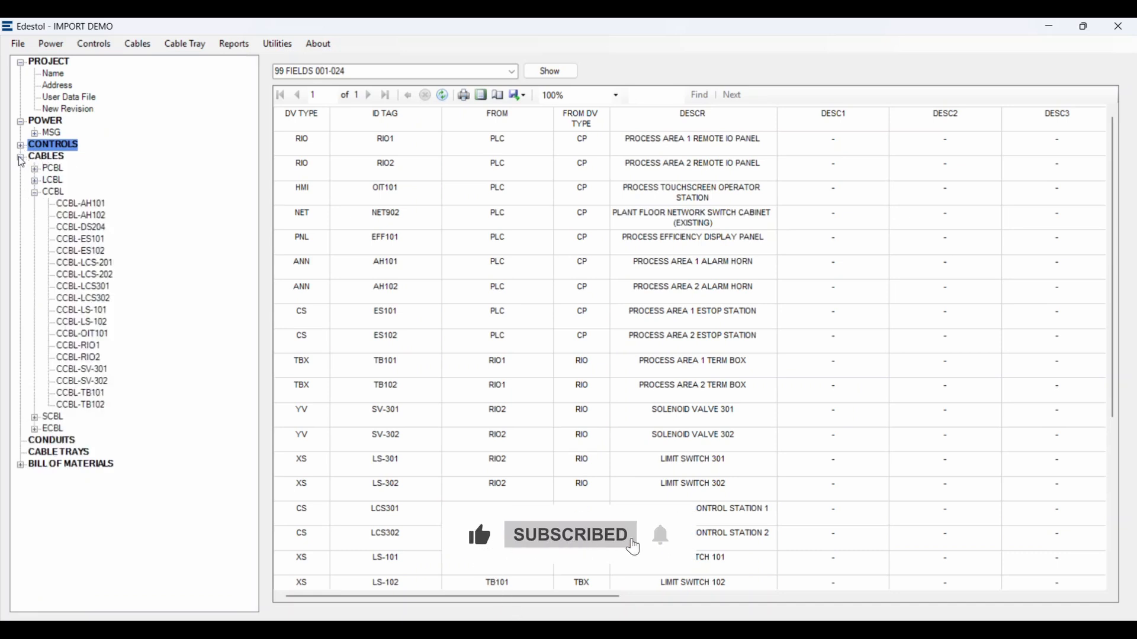
left_click(34, 190)
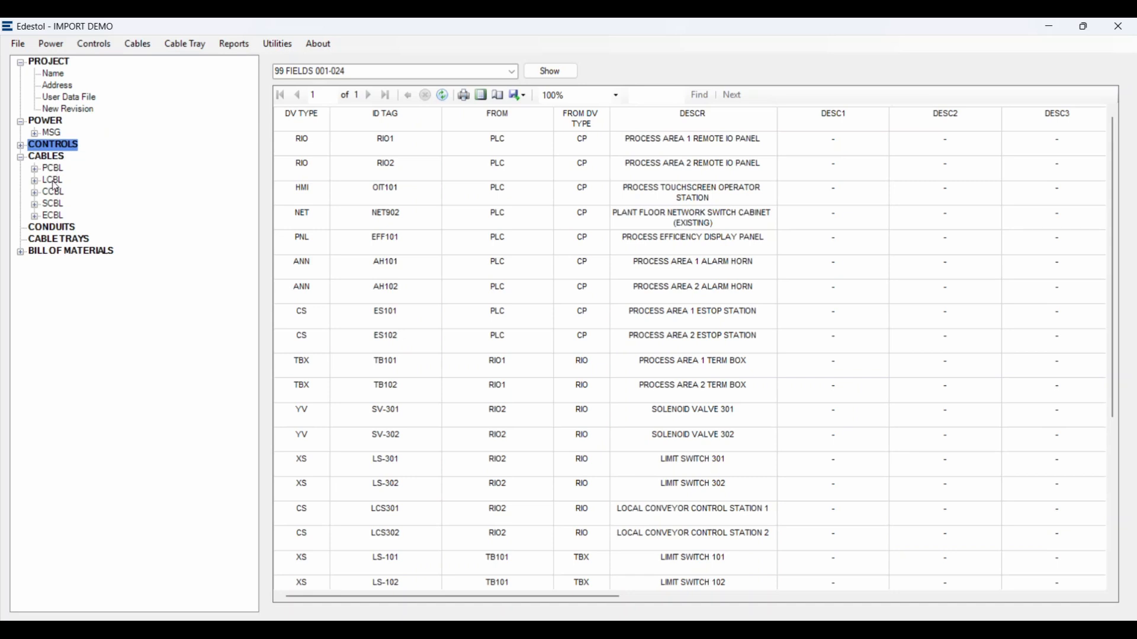
left_click(55, 159)
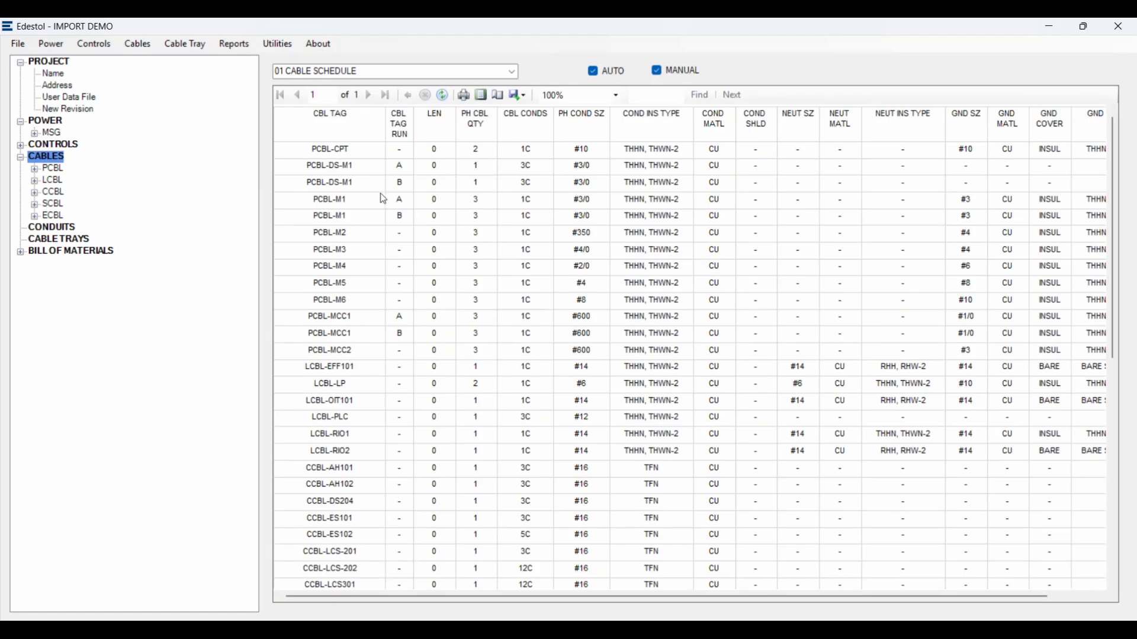
scroll(331, 179, "down", 9)
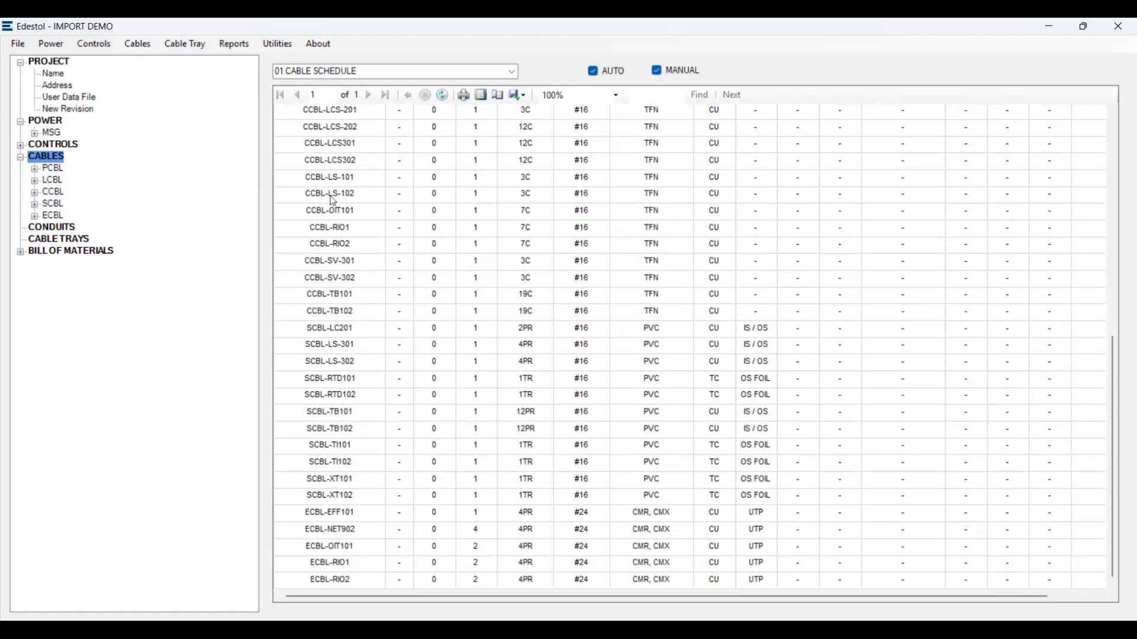
scroll(621, 246, "up", 9)
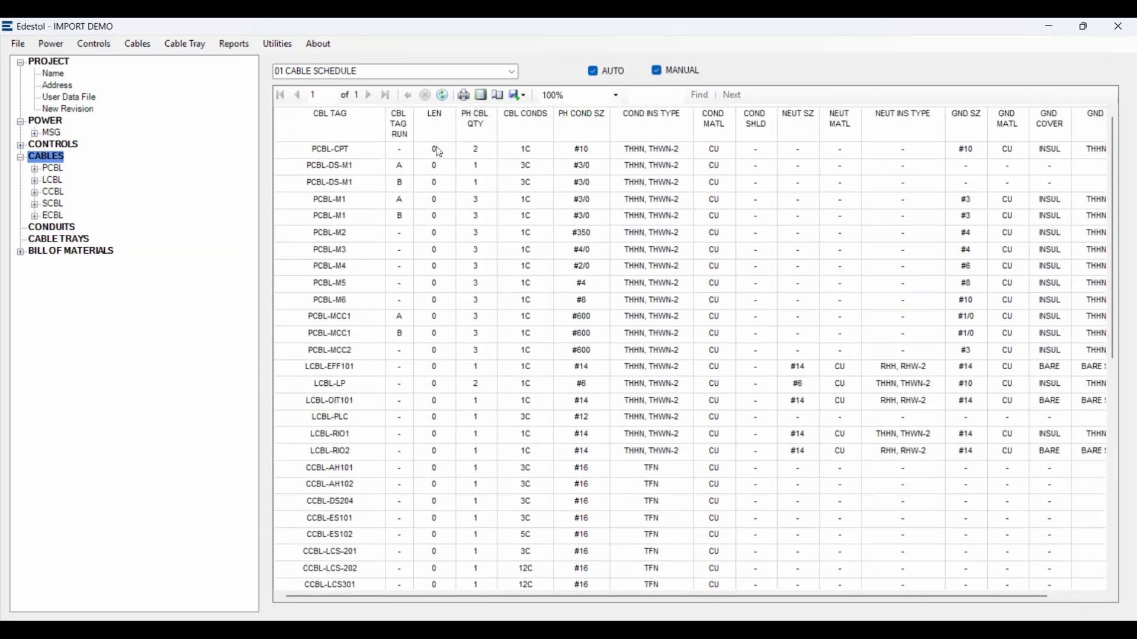
scroll(439, 237, "down", 8)
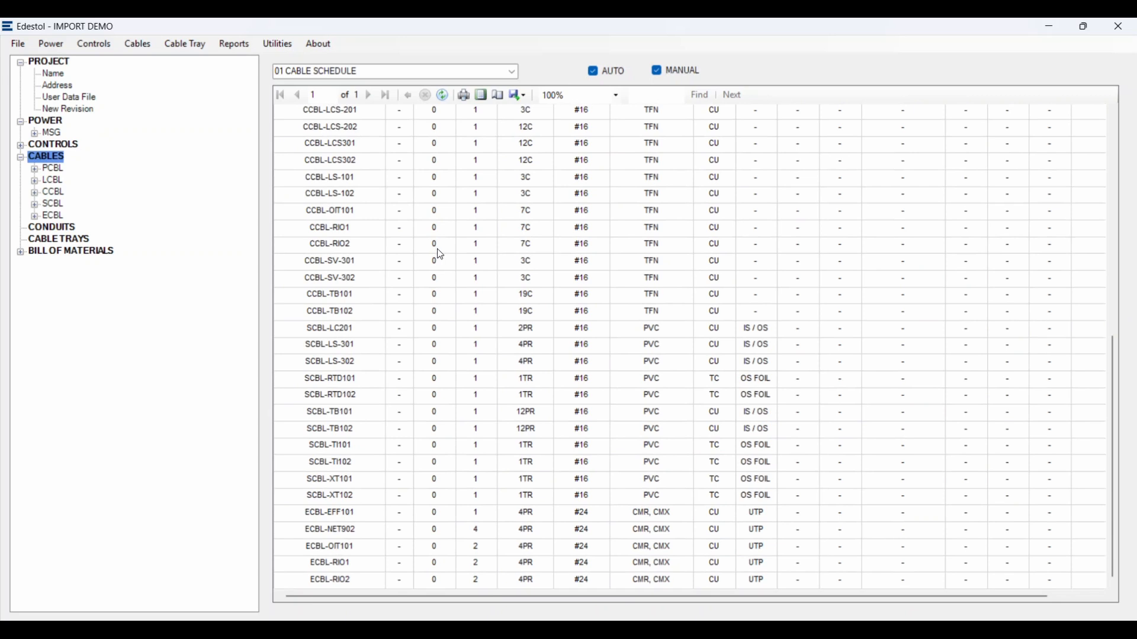
scroll(444, 257, "up", 8)
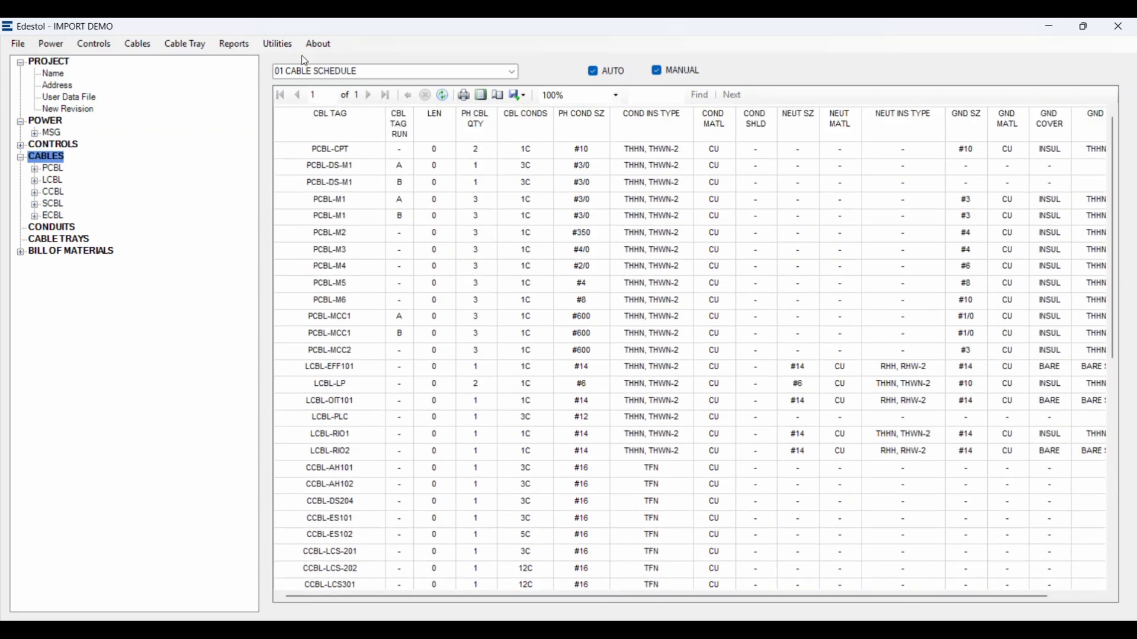
left_click(279, 45)
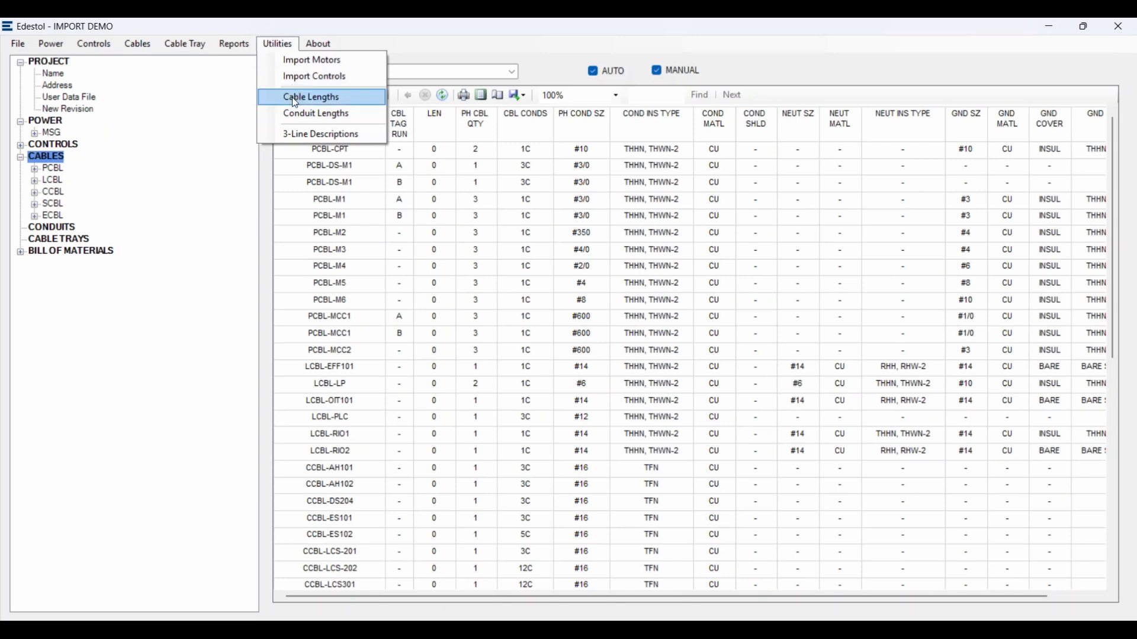
left_click(375, 28)
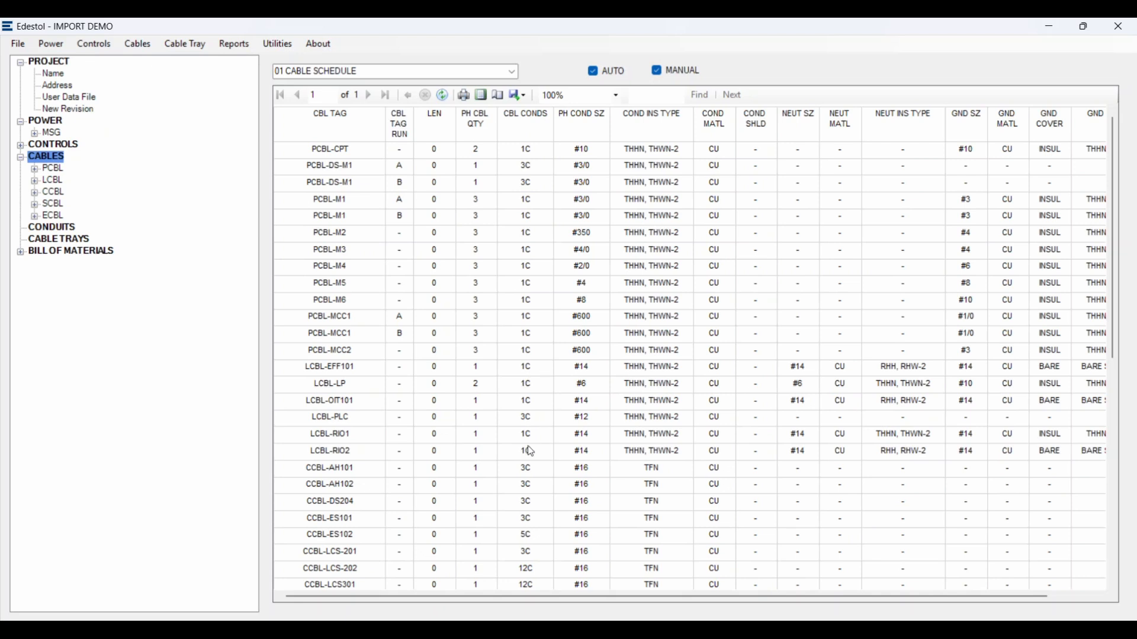
Examine the conductor, neutral and ground columns of the cable schedule for the power, control, signal and communication cables
scroll(955, 421, "down", 8)
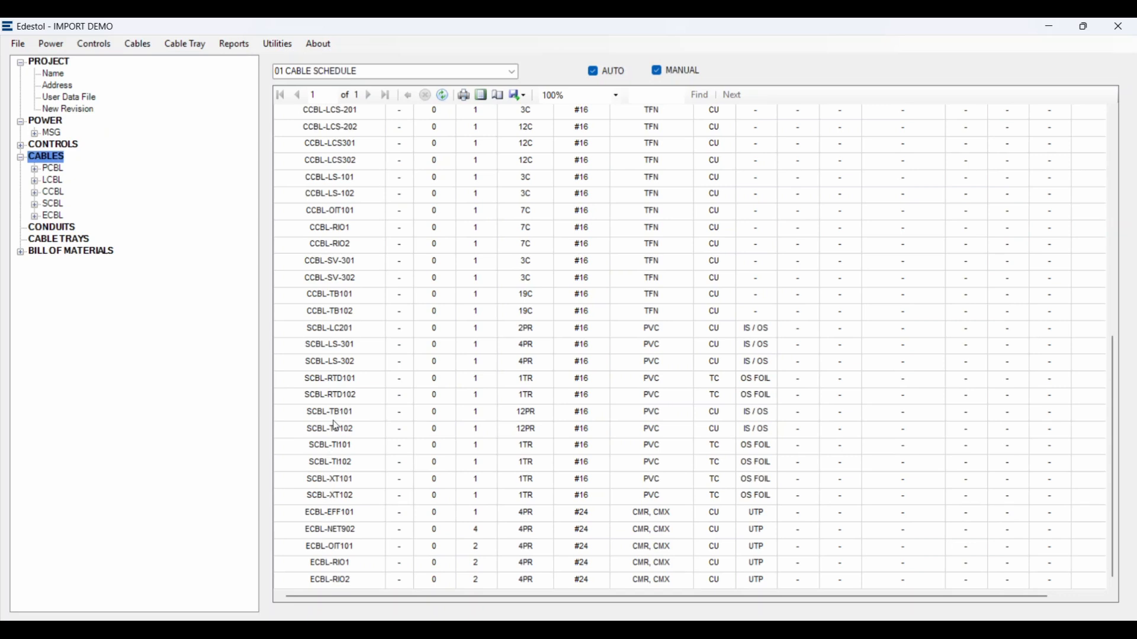
scroll(342, 381, "up", 1)
scroll(343, 380, "up", 1)
scroll(342, 379, "down", 2)
scroll(349, 363, "up", 2)
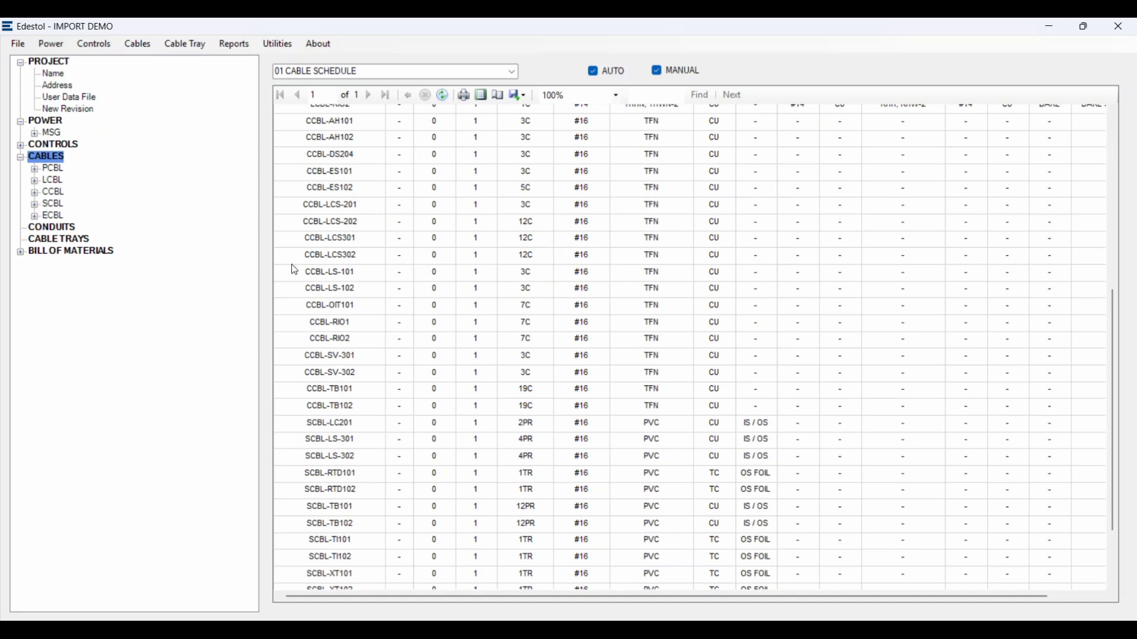
scroll(331, 272, "up", 4)
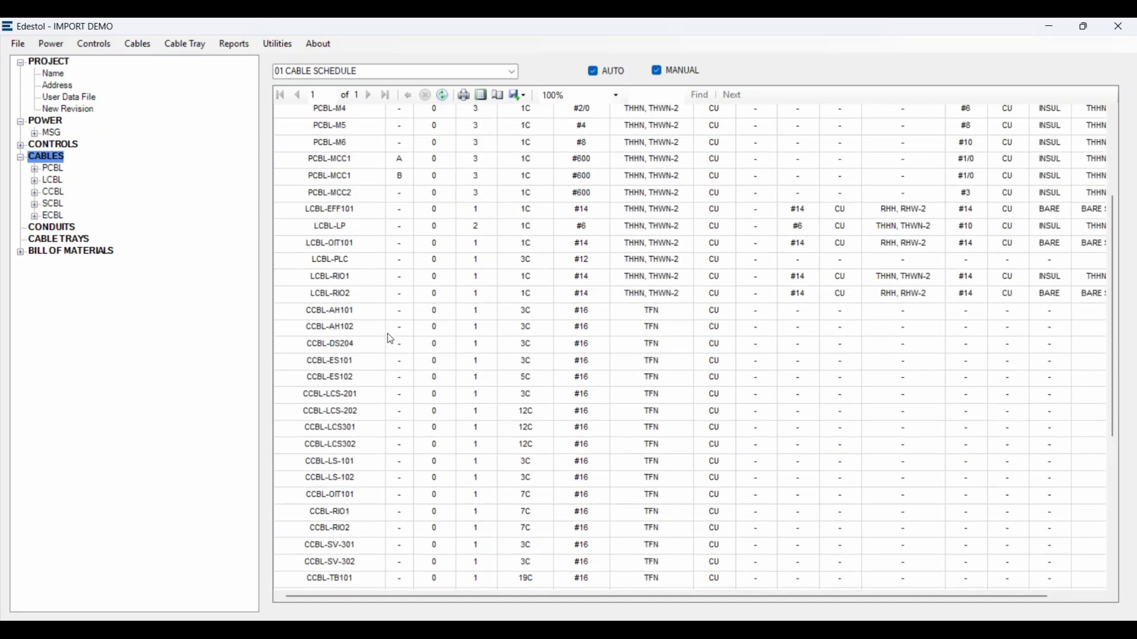
scroll(388, 338, "up", 2)
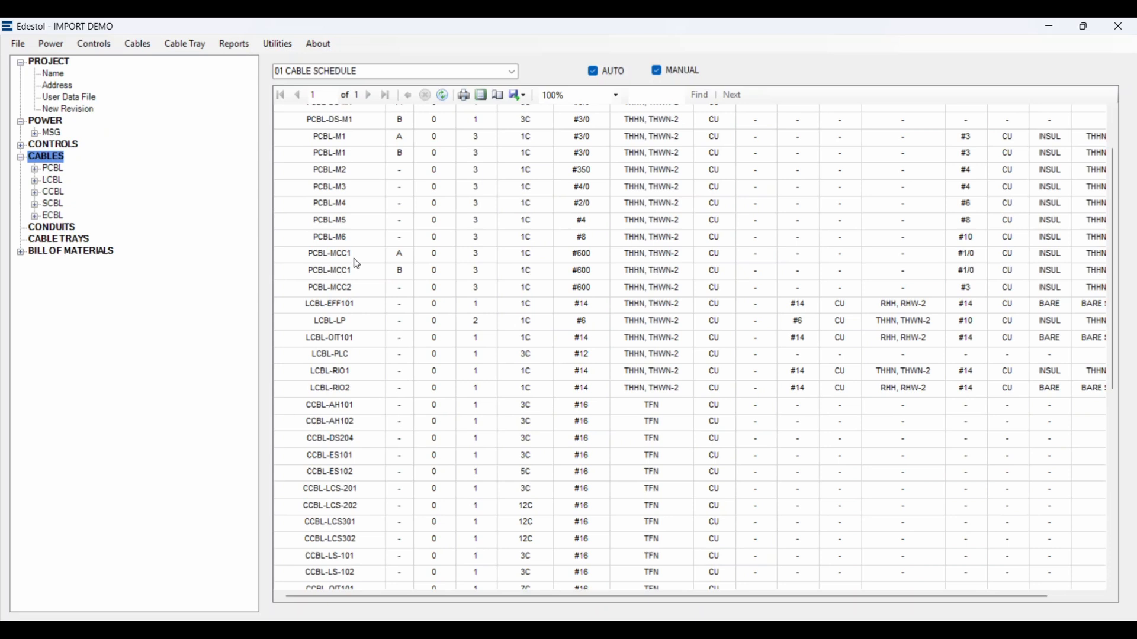
scroll(357, 265, "up", 2)
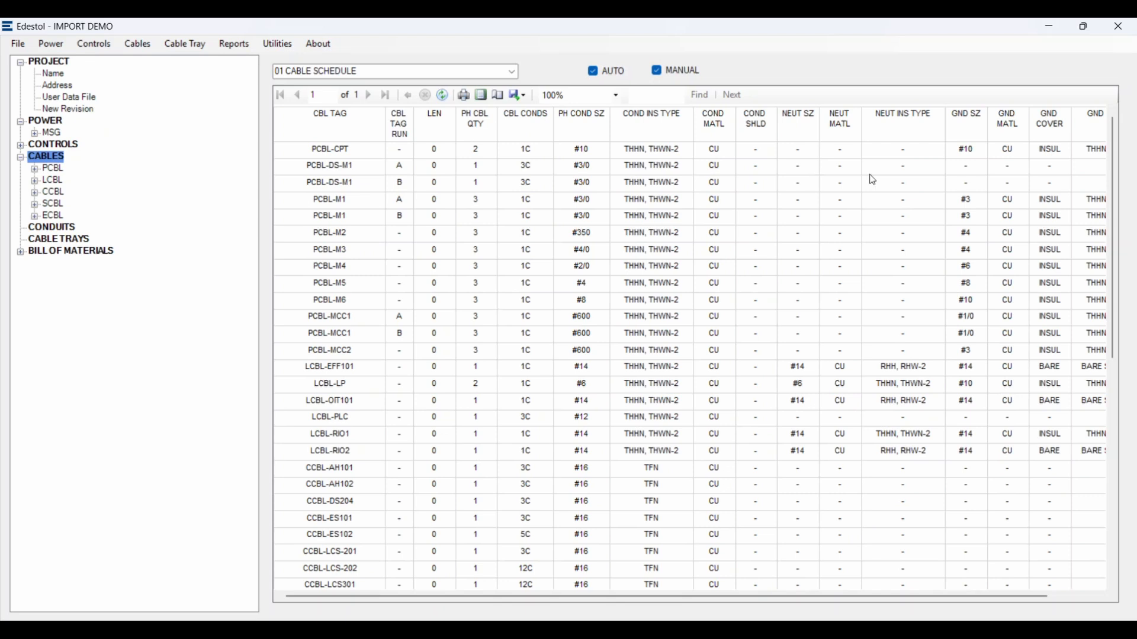
scroll(849, 230, "down", 8)
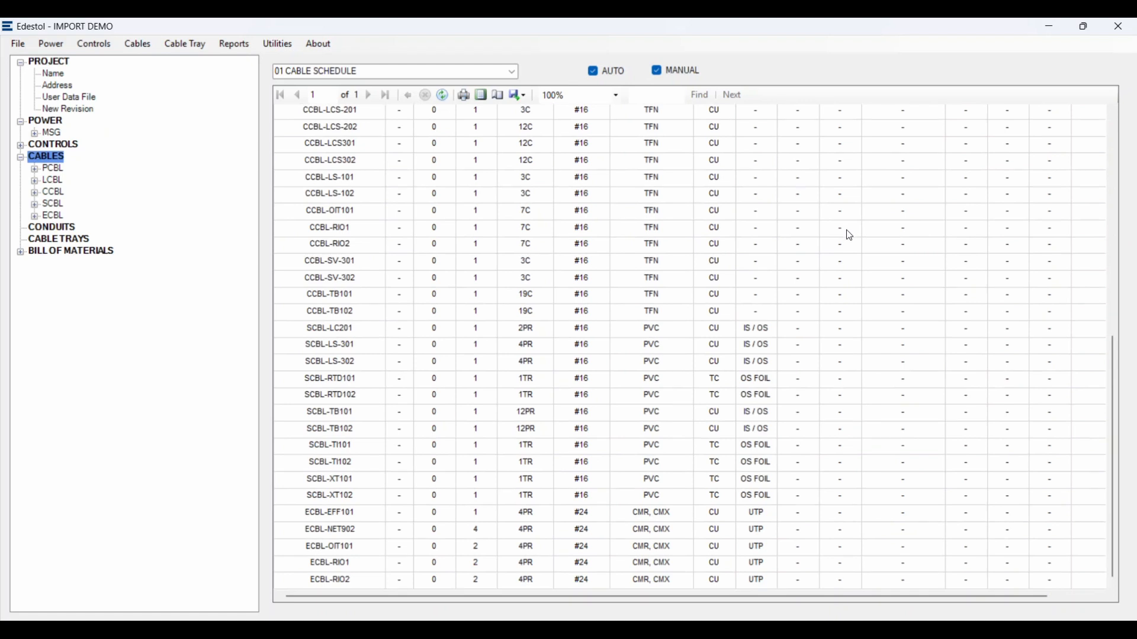
scroll(805, 362, "up", 4)
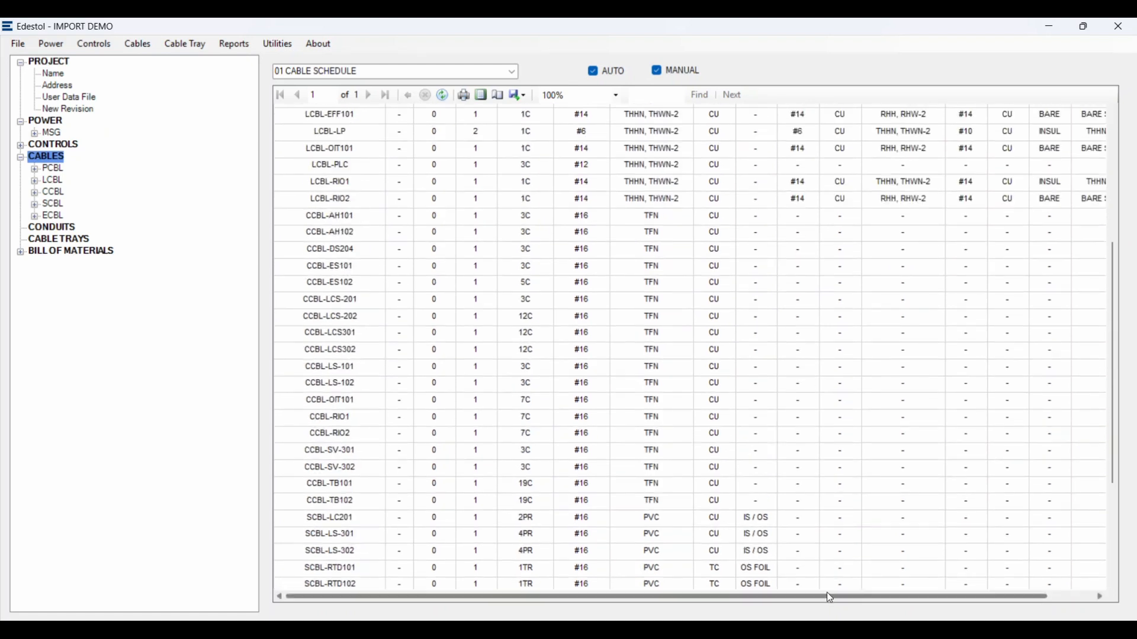
left_click_drag(831, 600, 877, 599)
scroll(997, 343, "up", 5)
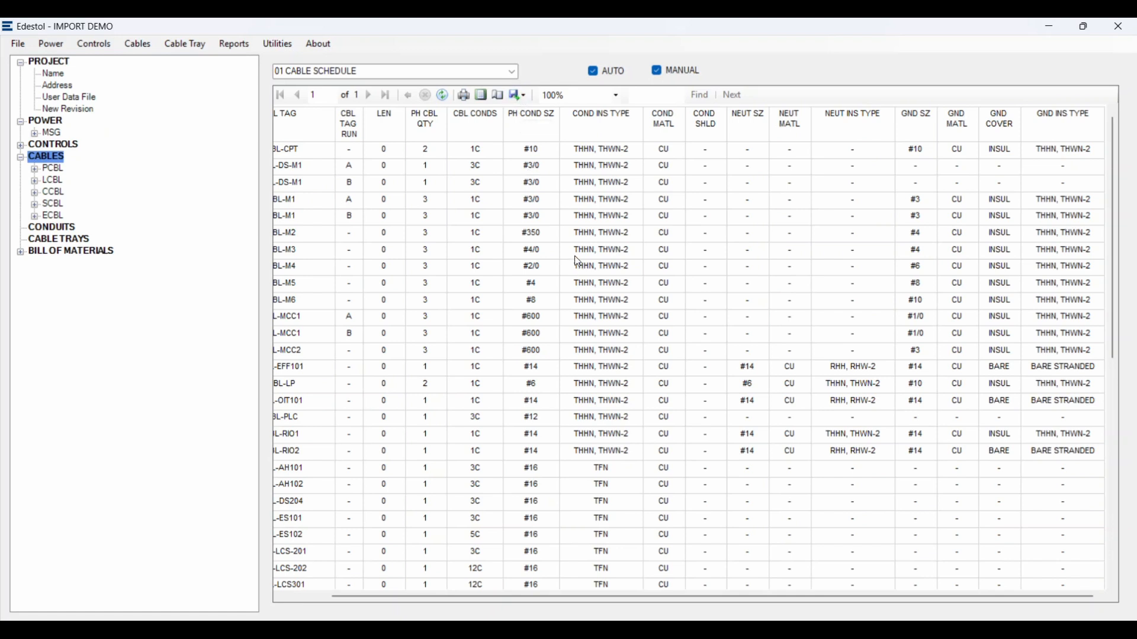
Show the 05 CABLE DIMENSIONS report and examine the cable diameters, areas and weights
left_click(512, 72)
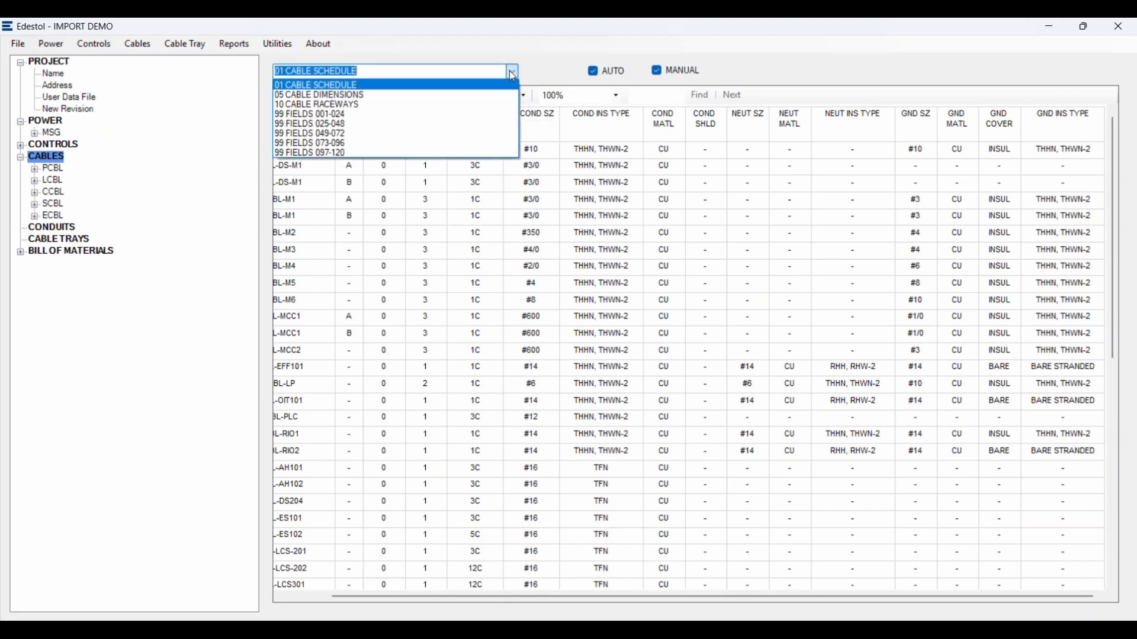
left_click(459, 96)
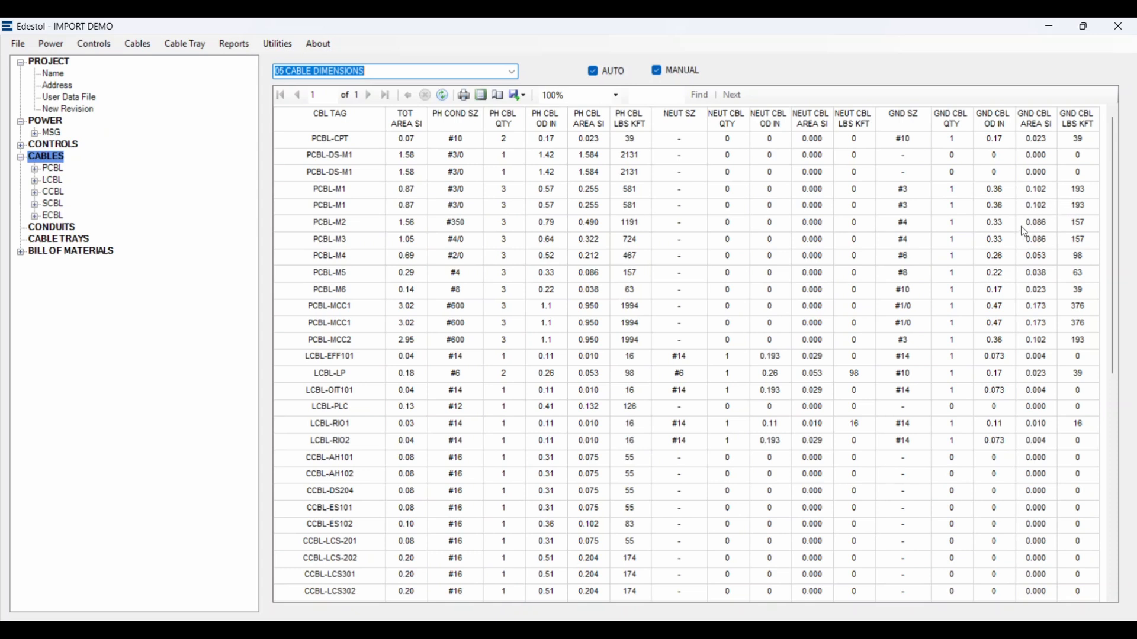
scroll(893, 279, "down", 8)
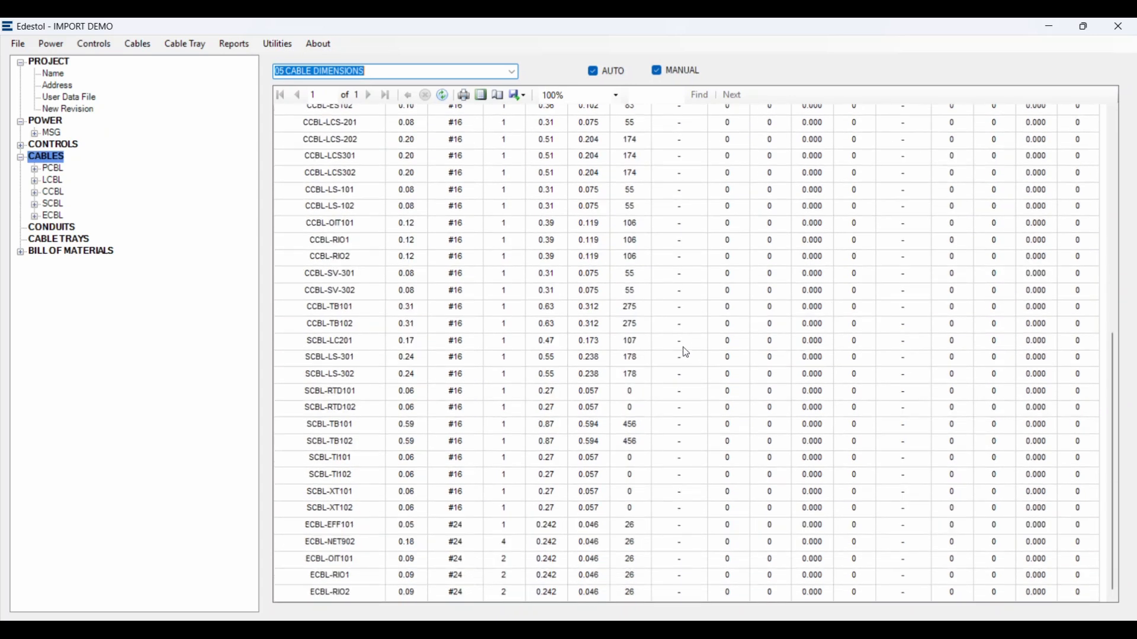
scroll(686, 379, "up", 8)
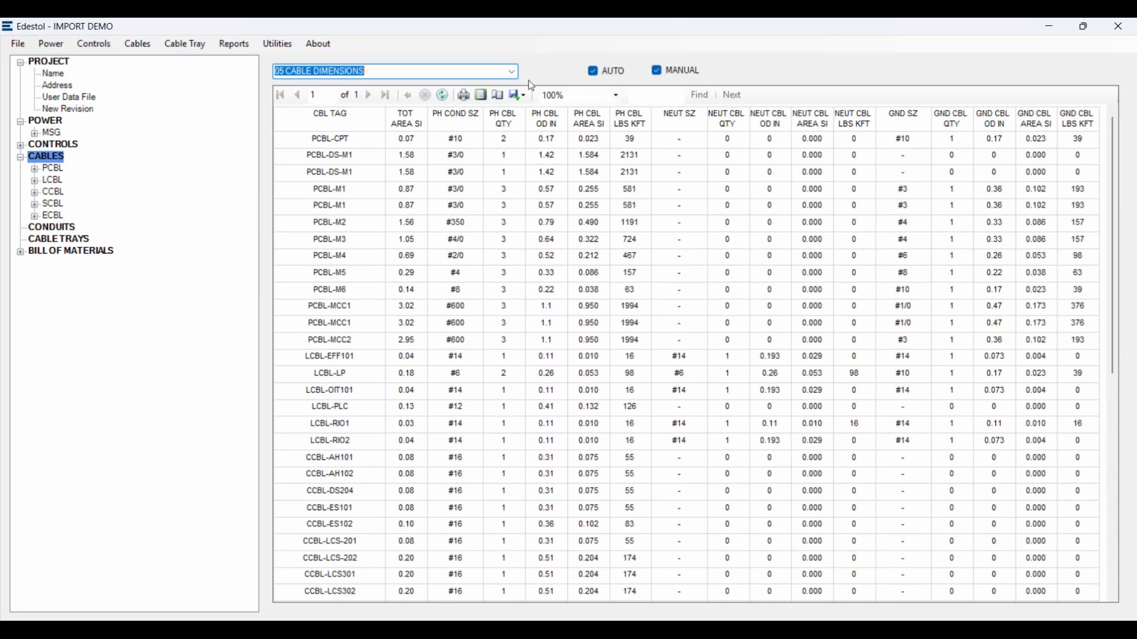
Show the 10 CABLE RACEWAYS report and examine the cable tray and conduit assignments of all cables
left_click(517, 70)
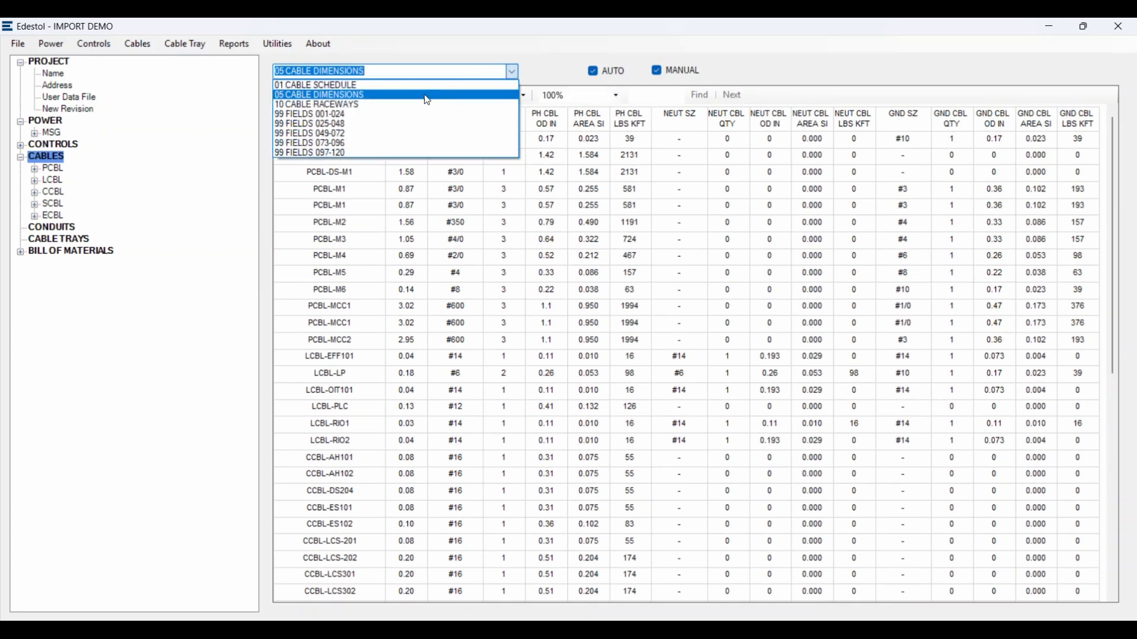
left_click(413, 107)
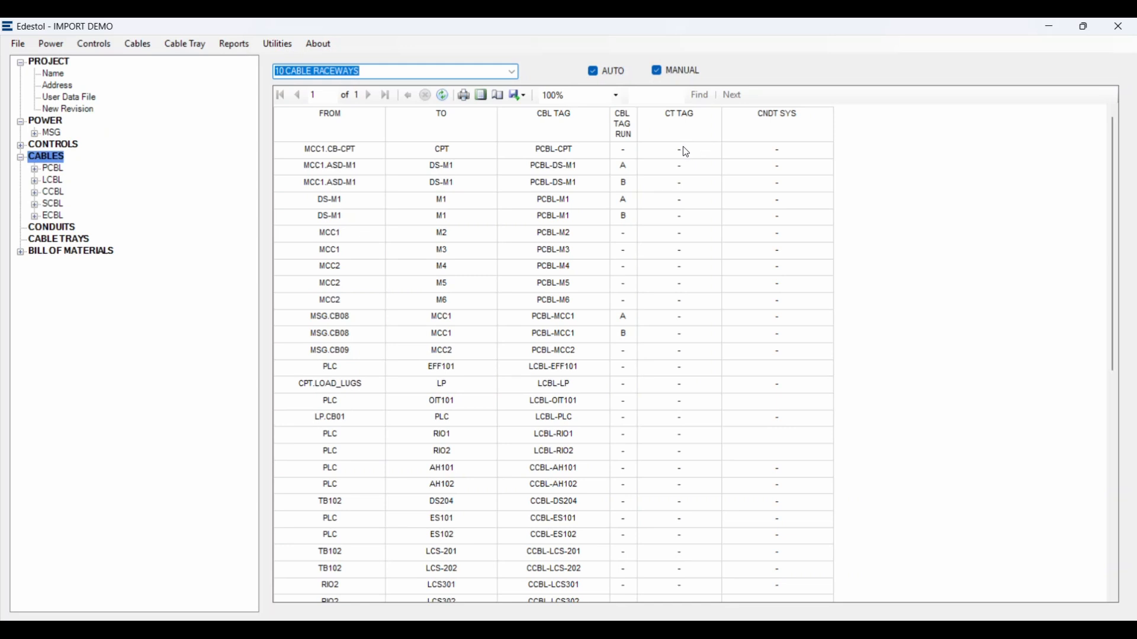
scroll(685, 158, "down", 6)
scroll(658, 438, "down", 2)
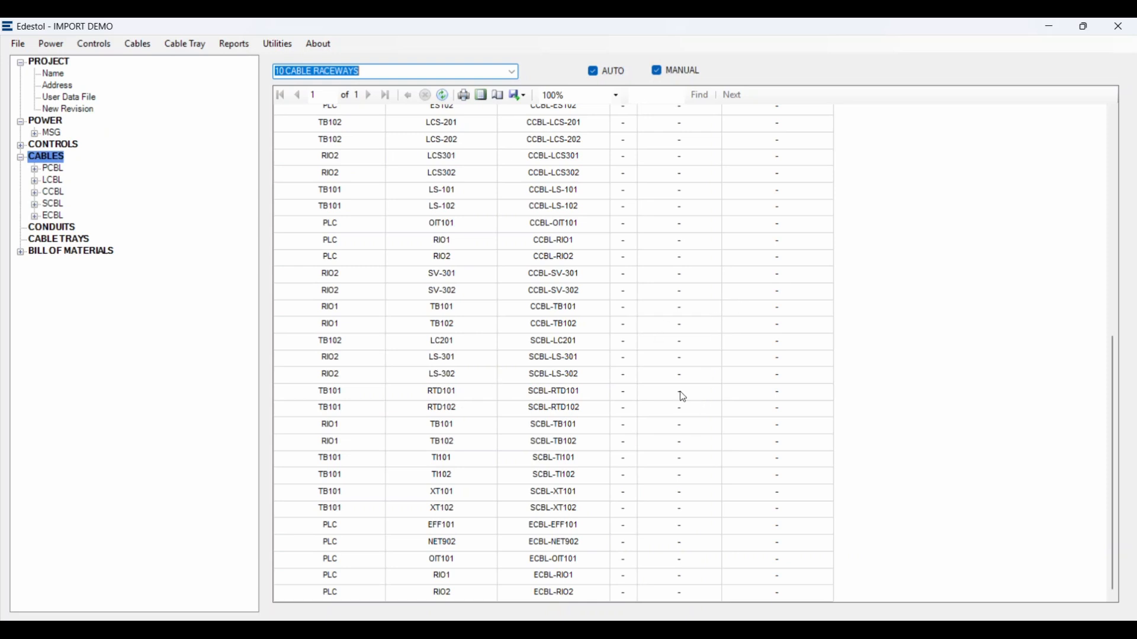
scroll(743, 236, "up", 8)
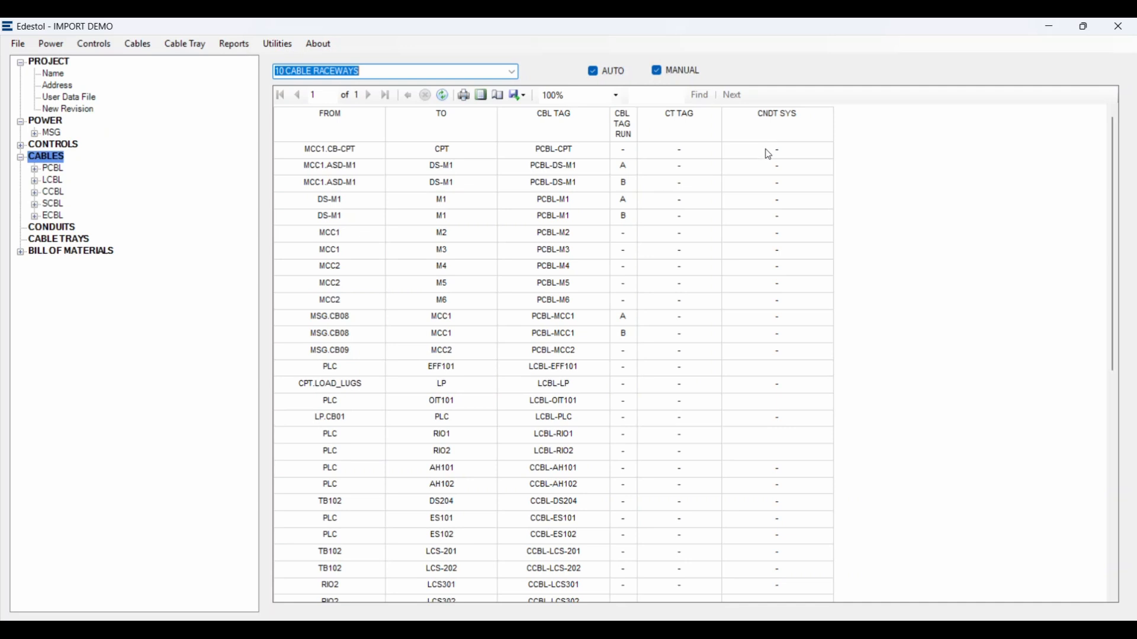
scroll(774, 367, "down", 8)
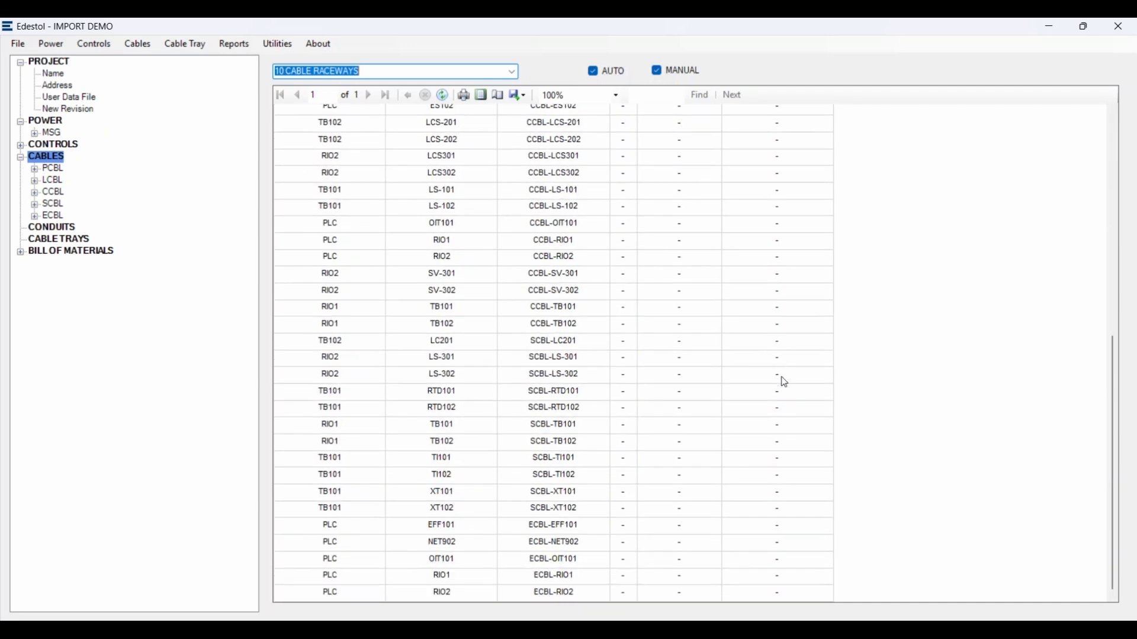
Show the MC Cables and 1C Cables bills of materials and examine their cable types, part numbers and total lengths
scroll(787, 361, "up", 8)
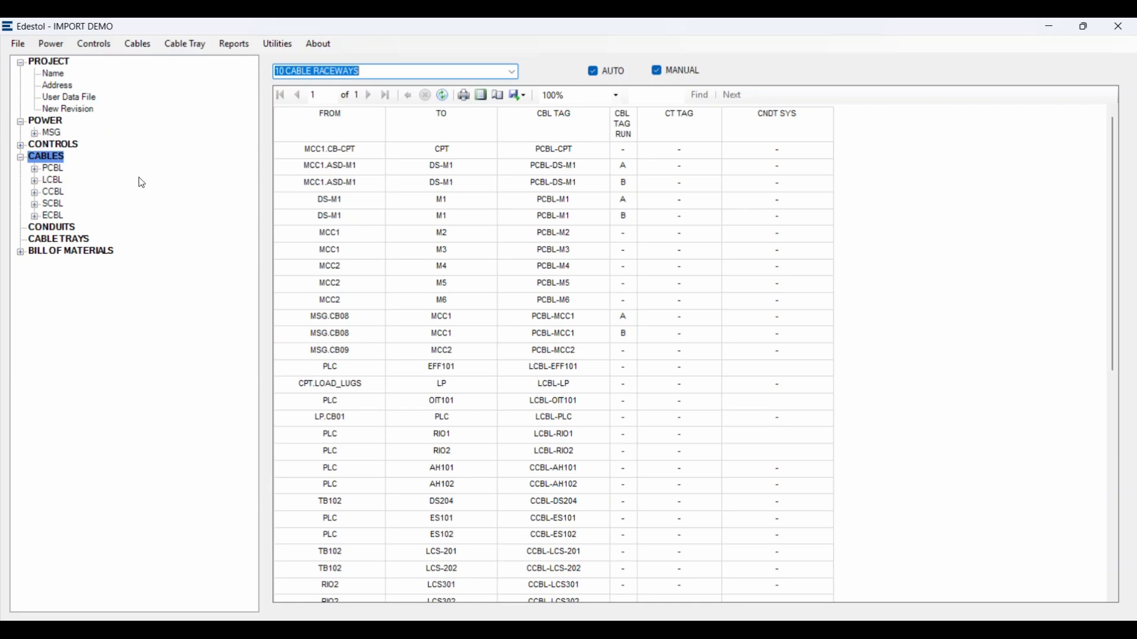
left_click(21, 254)
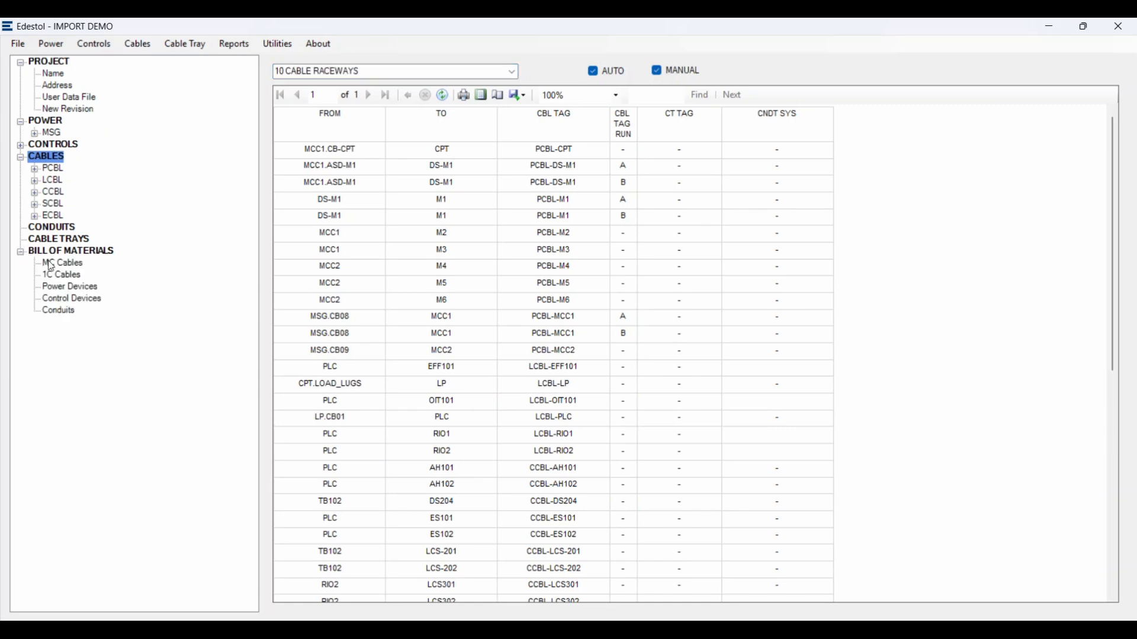
left_click(51, 264)
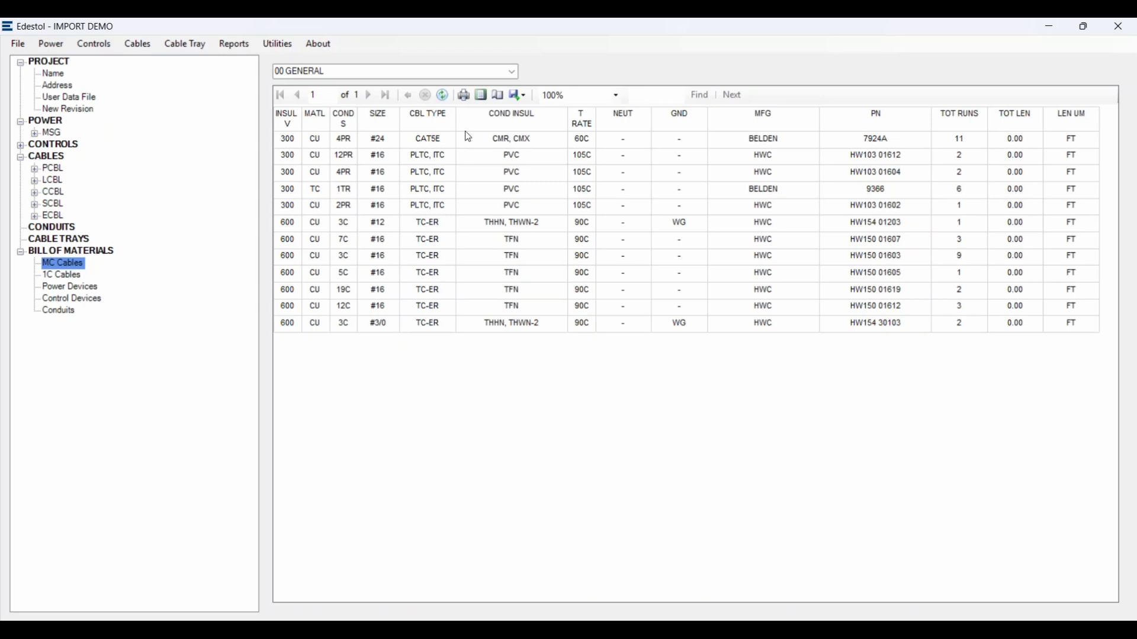
right_click(404, 130)
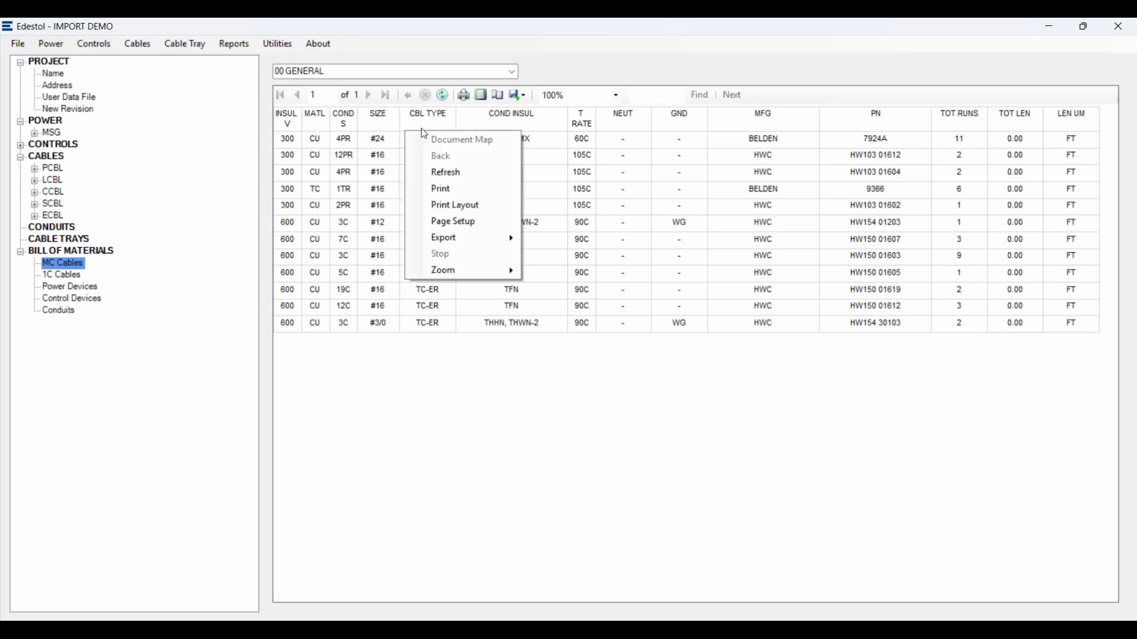
left_click(582, 64)
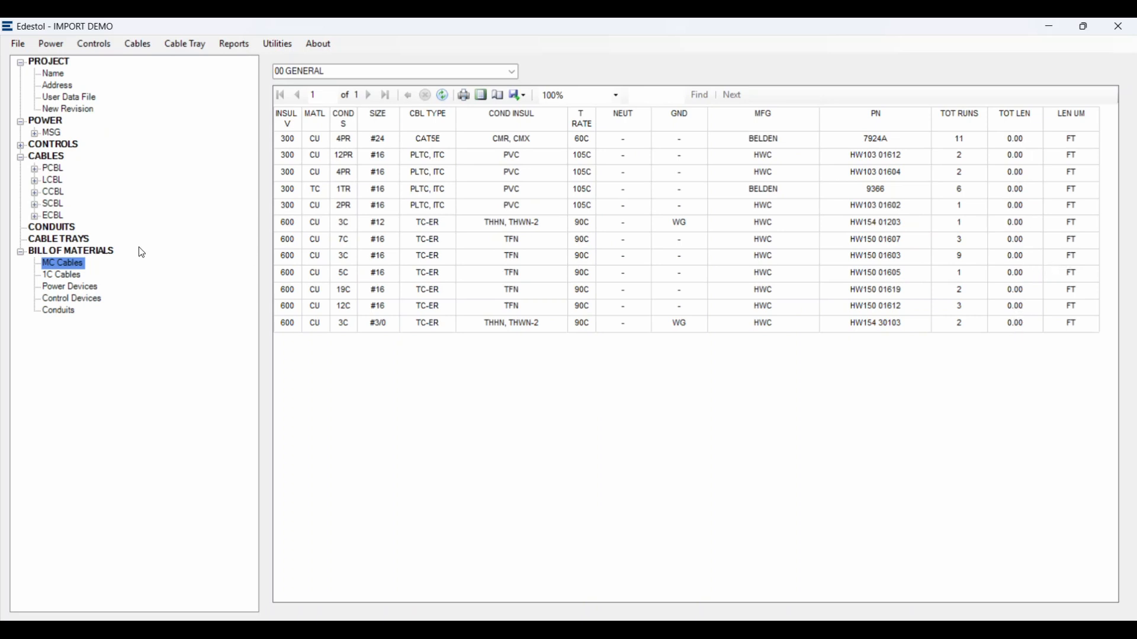
left_click(60, 276)
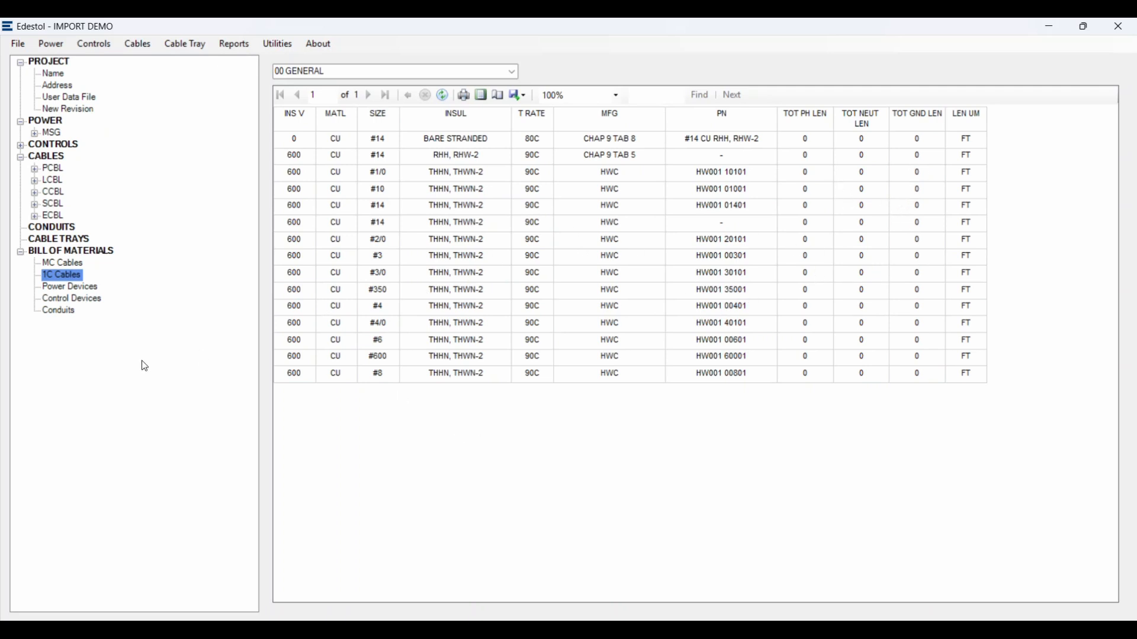
Show the Power Devices and Control Devices bills of materials and examine the device types and quantities
left_click(79, 289)
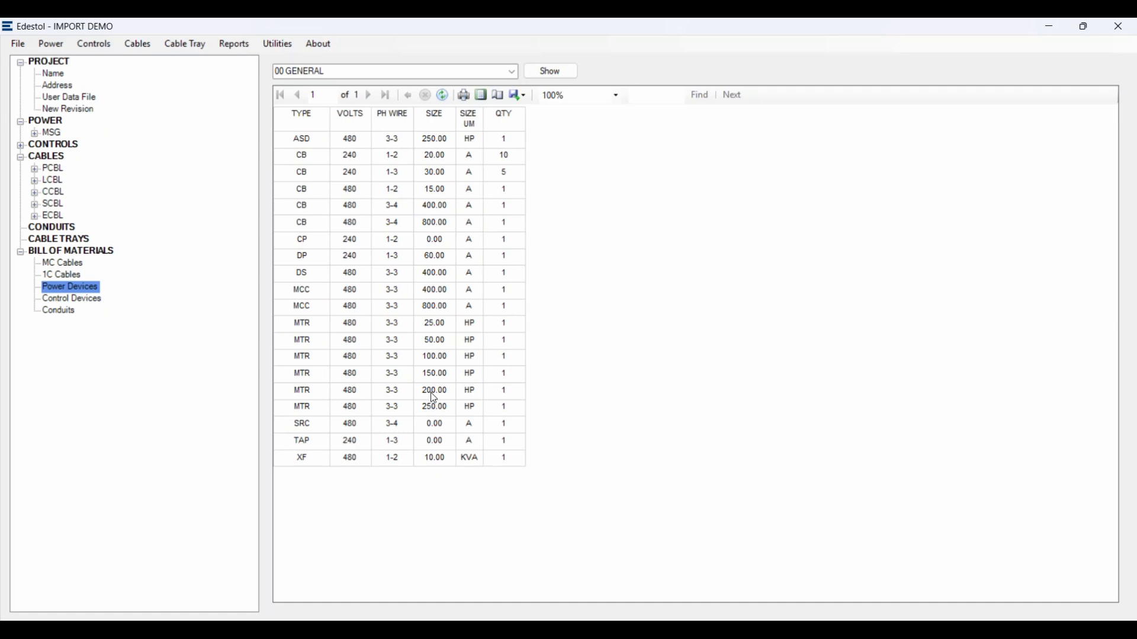
right_click(391, 426)
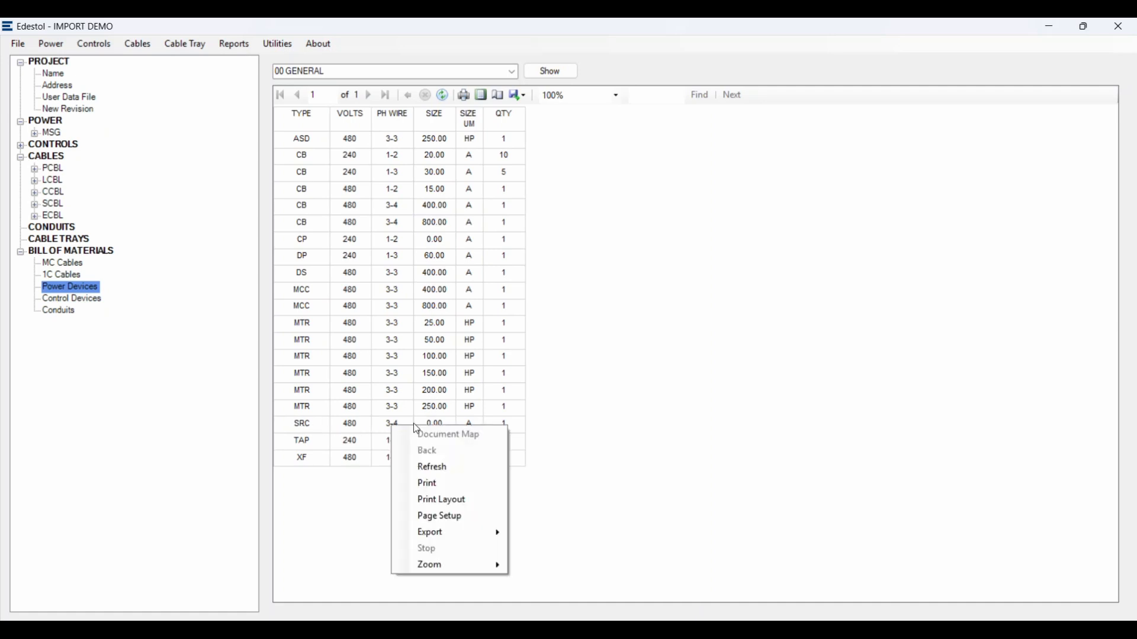
left_click(632, 438)
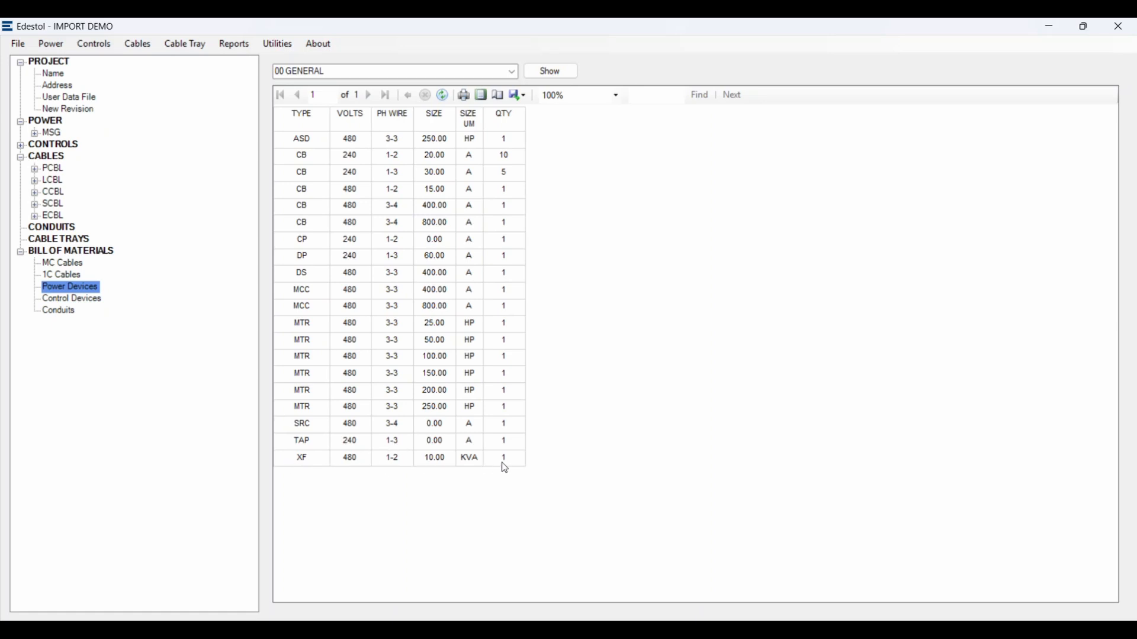
left_click(73, 301)
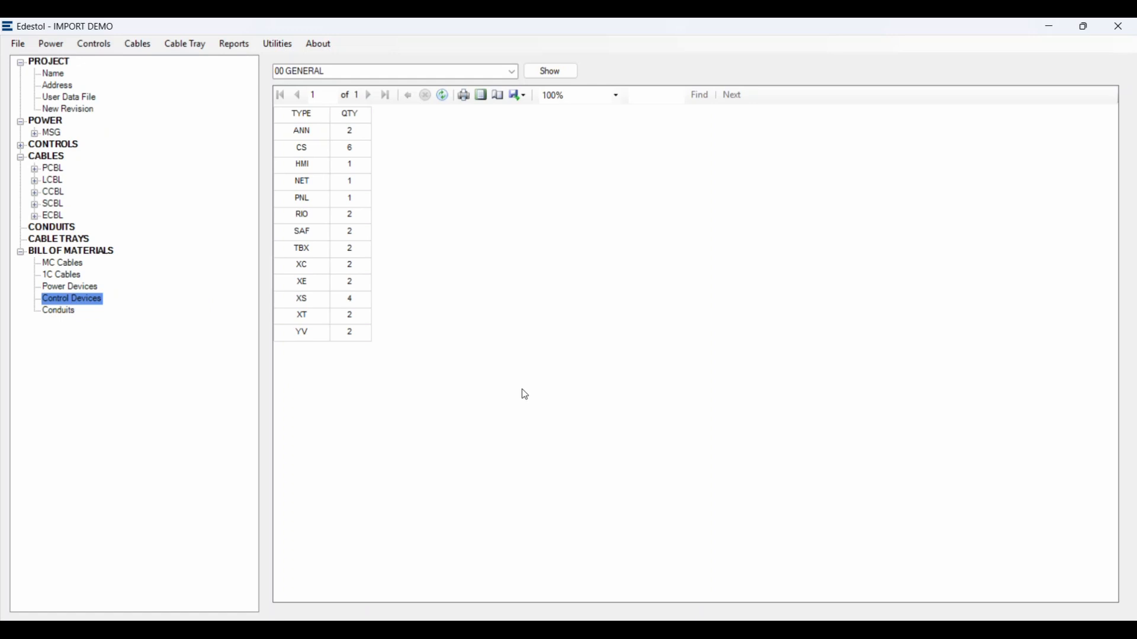
Review the power device types offered for detailed reports and leave the selection without running any report
left_click(237, 45)
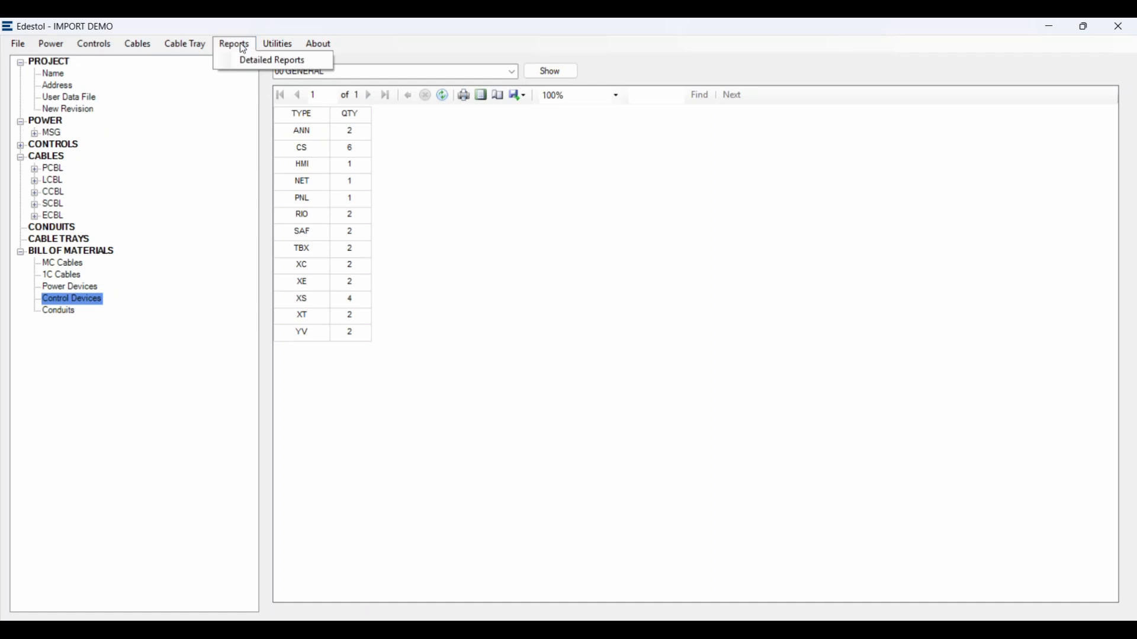
left_click(248, 64)
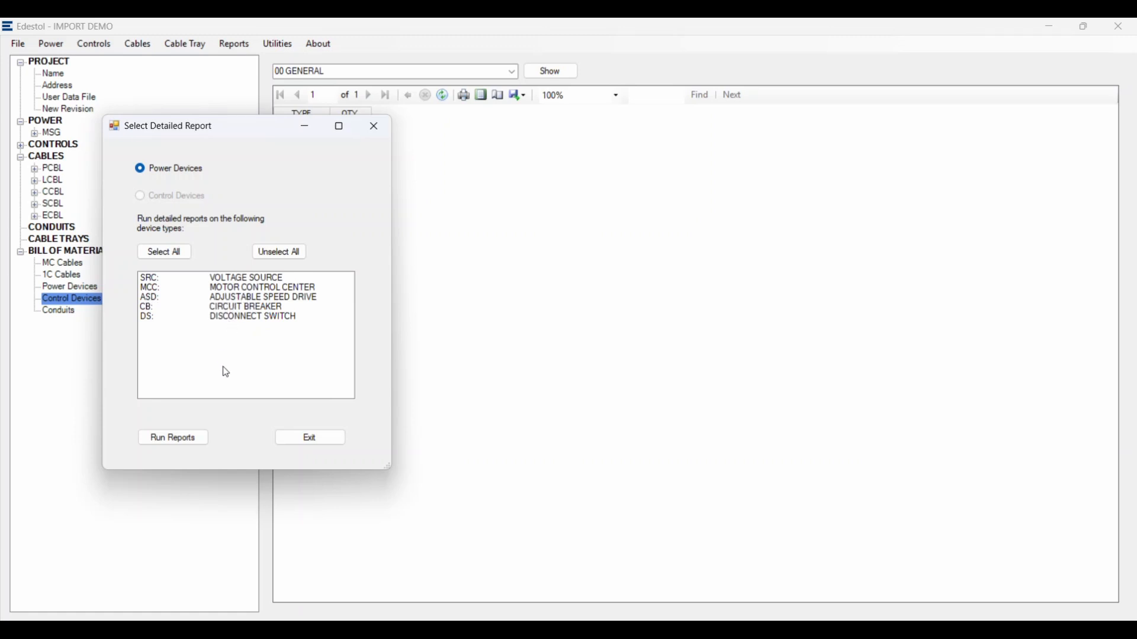
left_click(296, 443)
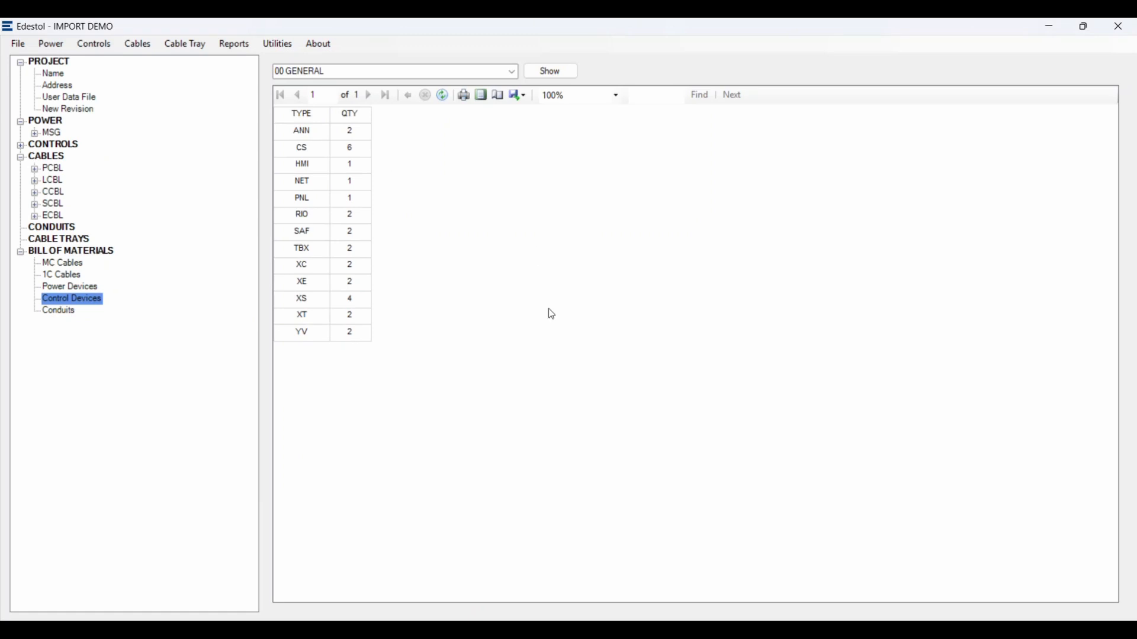